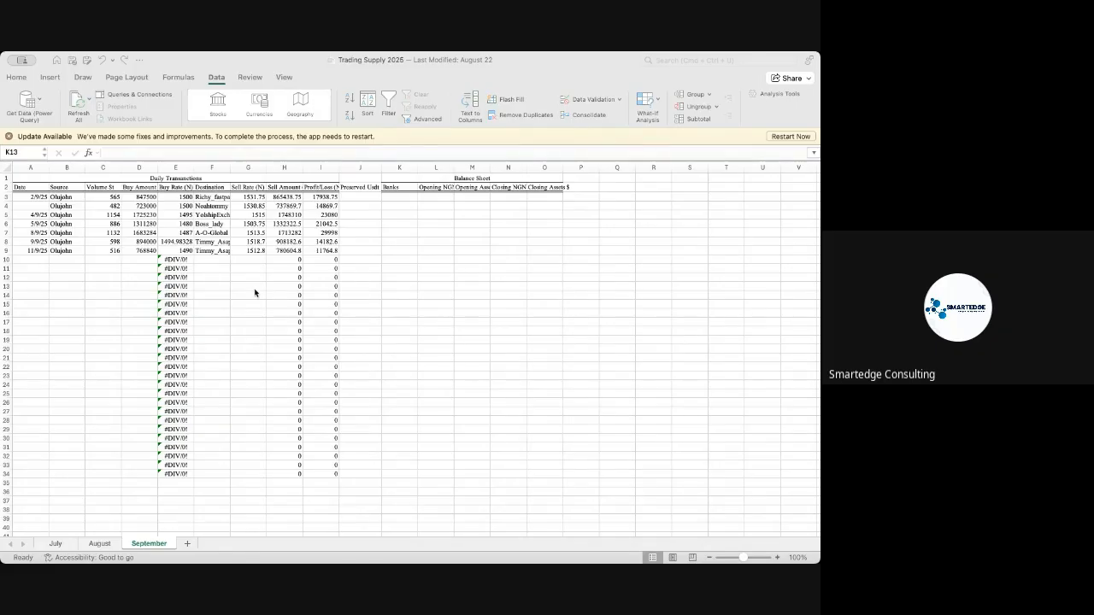
{"action": "scroll", "coordinate": [243, 281], "scroll_direction": "down", "scroll_amount": 7}
{"action": "scroll", "coordinate": [244, 281], "scroll_direction": "up", "scroll_amount": 6}
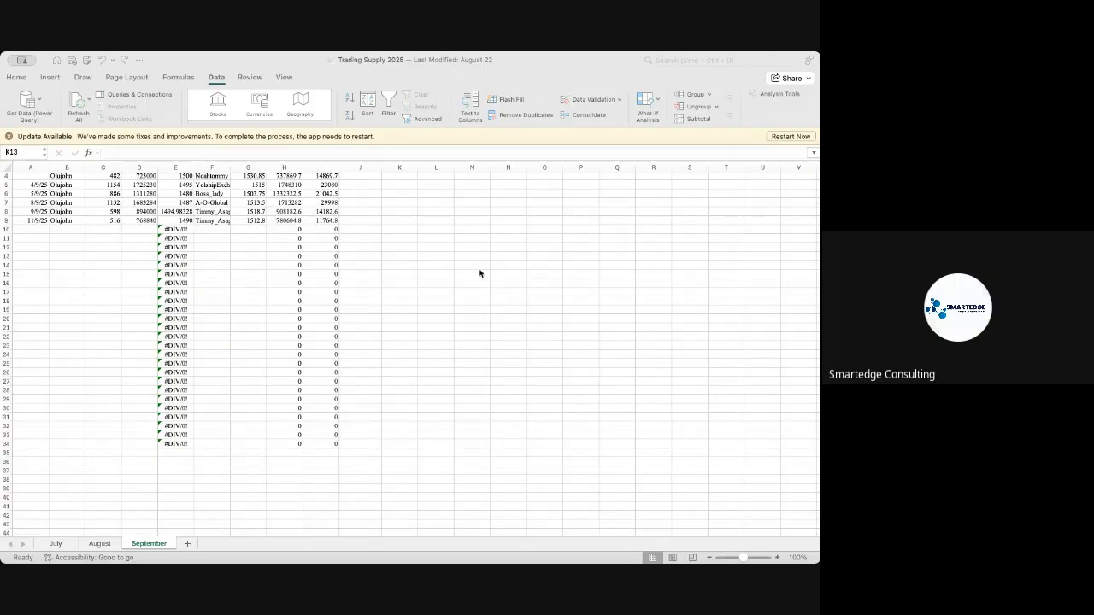
{"action": "left_click", "coordinate": [570, 76]}
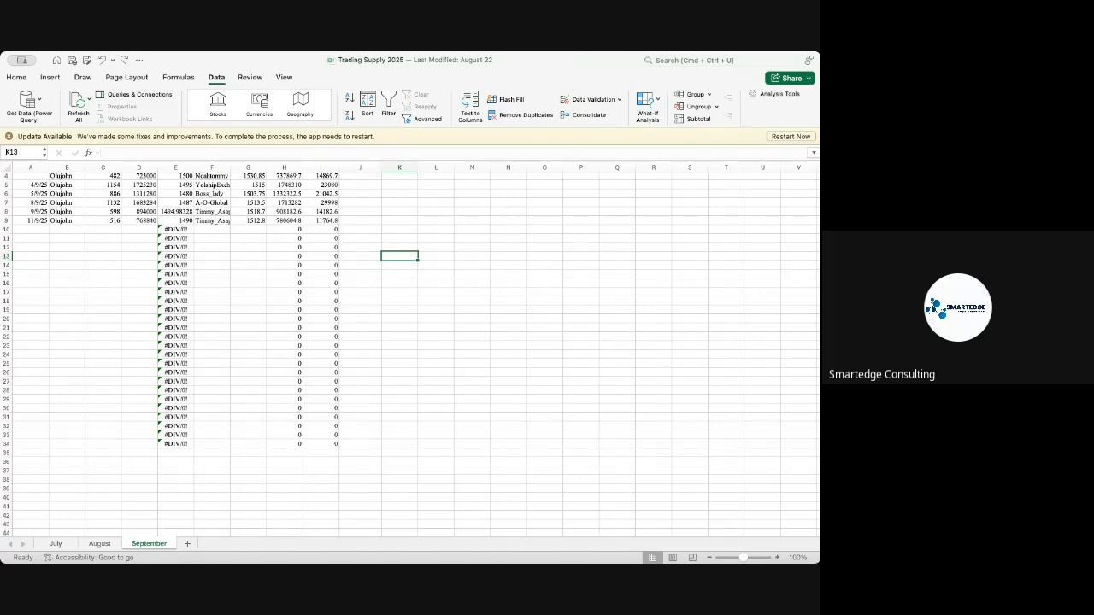
{"action": "scroll", "coordinate": [210, 237], "scroll_direction": "up", "scroll_amount": 2}
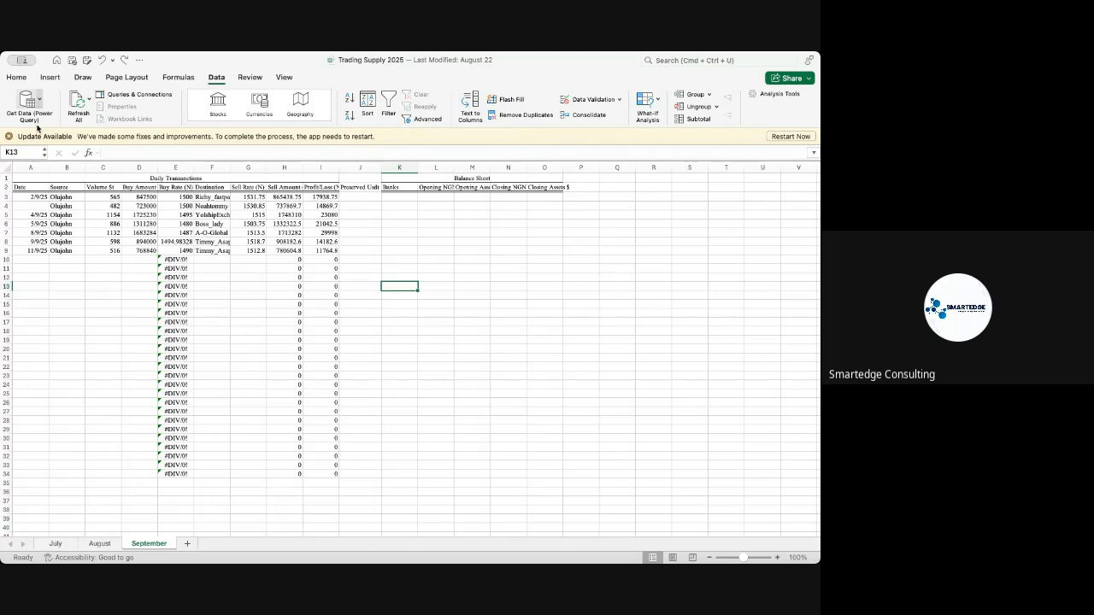
{"action": "left_click", "coordinate": [16, 77]}
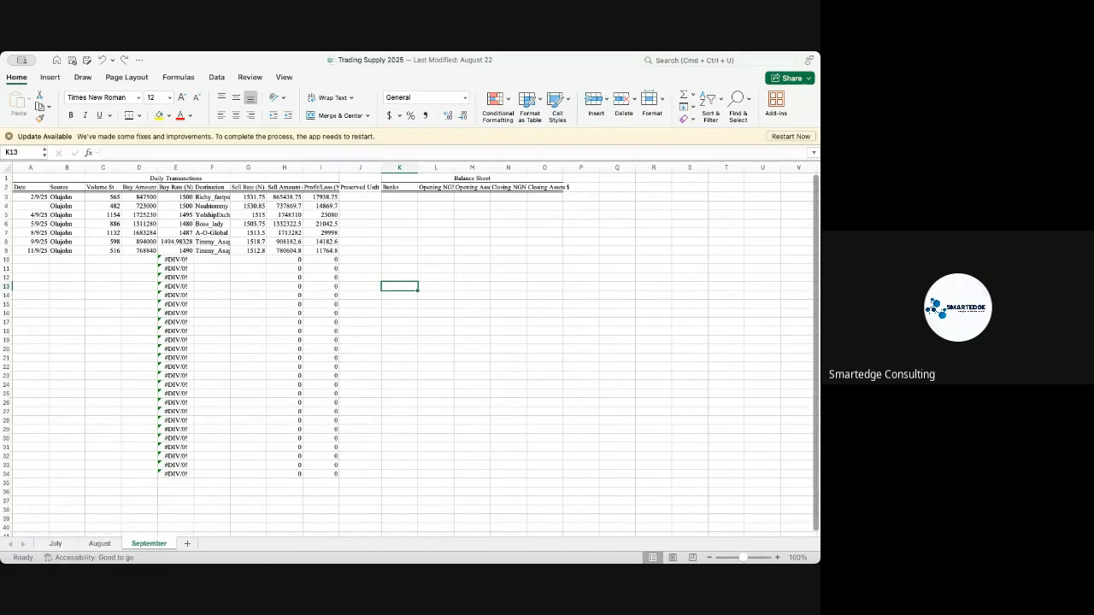
{"action": "key", "text": "super+Tab"}
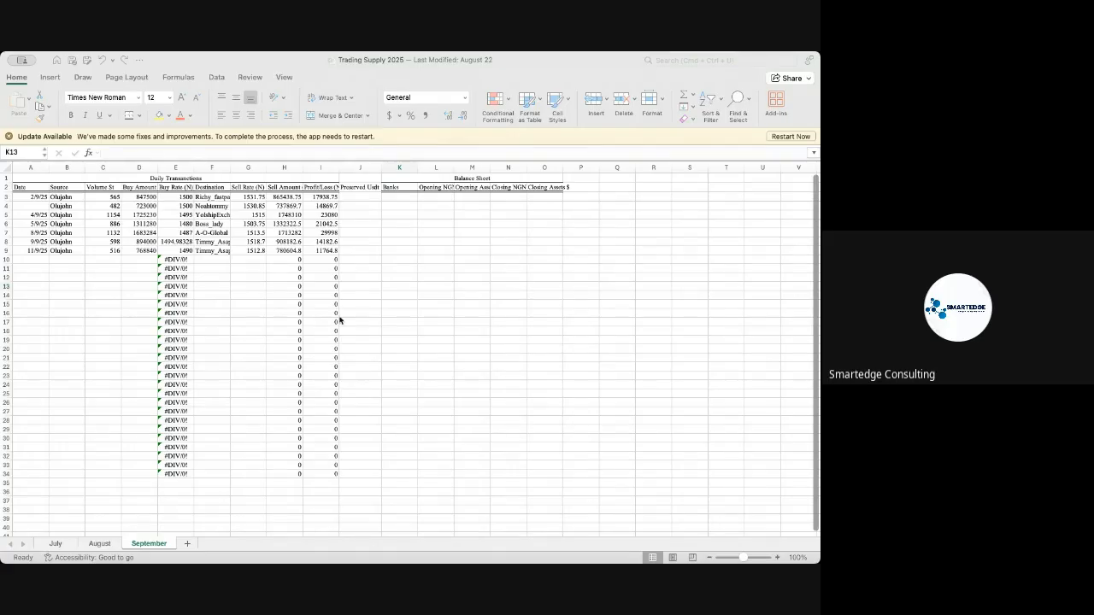
{"action": "key", "text": "super+Tab"}
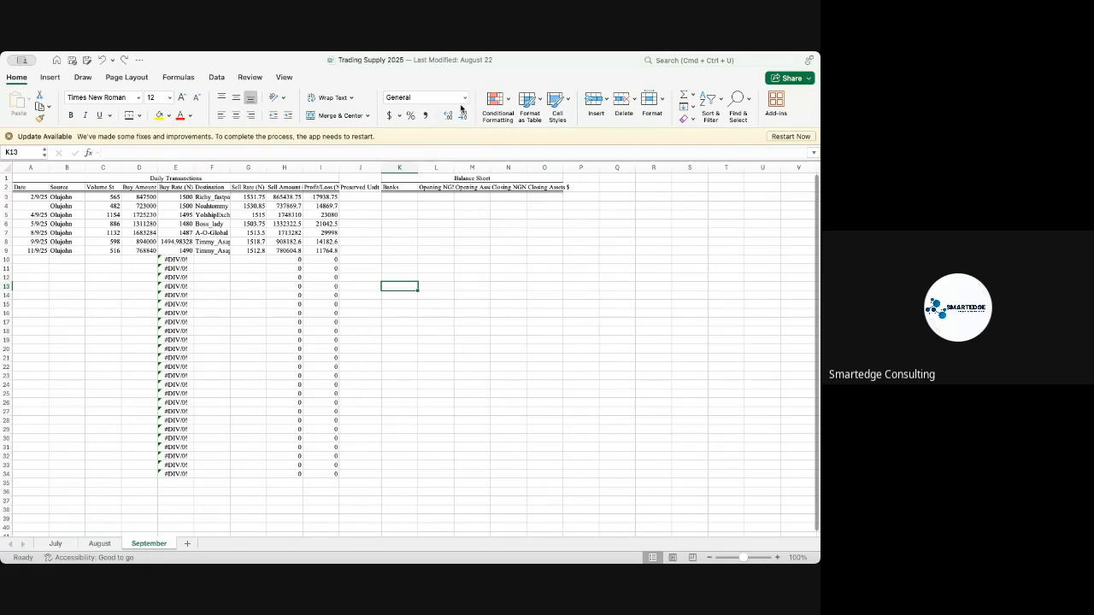
- Format the entire Sell Rate (N) column as Currency
{"action": "left_click", "coordinate": [253, 185]}
{"action": "left_click", "coordinate": [256, 168]}
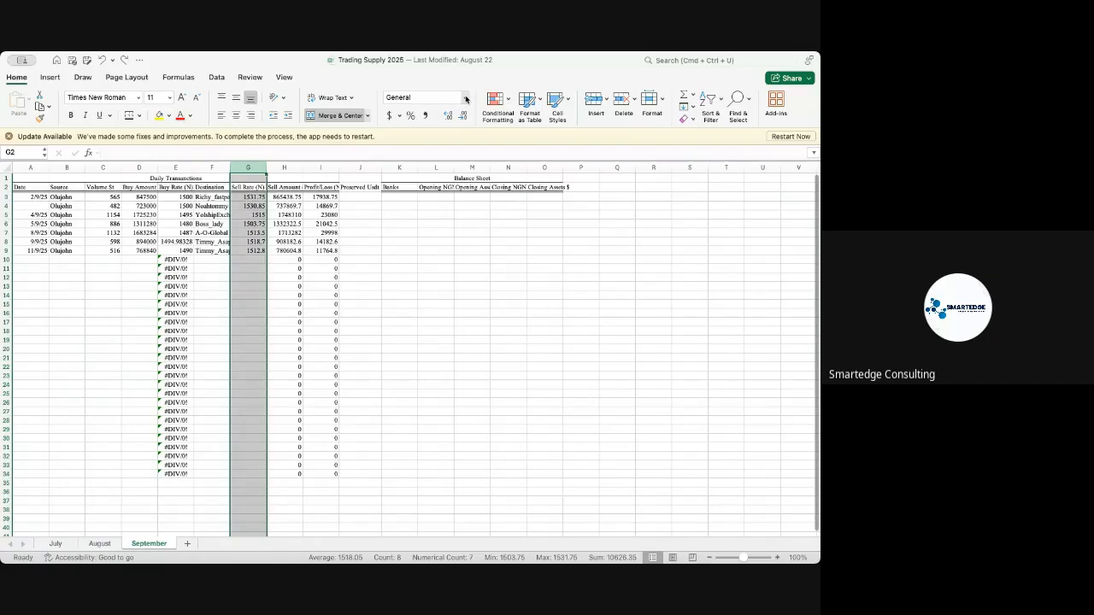
{"action": "left_click", "coordinate": [466, 99]}
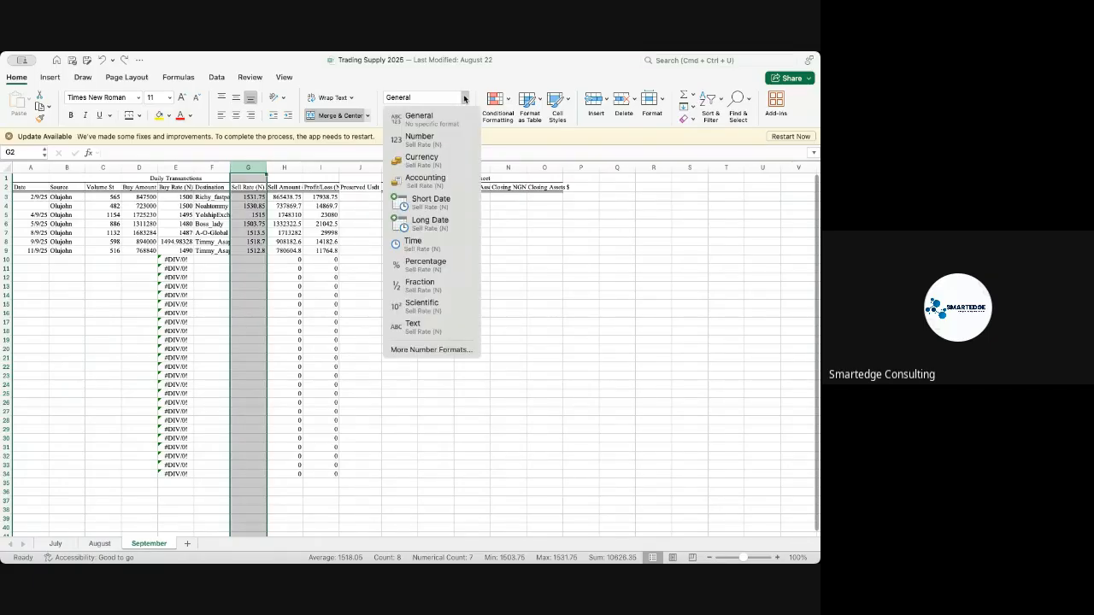
{"action": "left_click", "coordinate": [418, 163]}
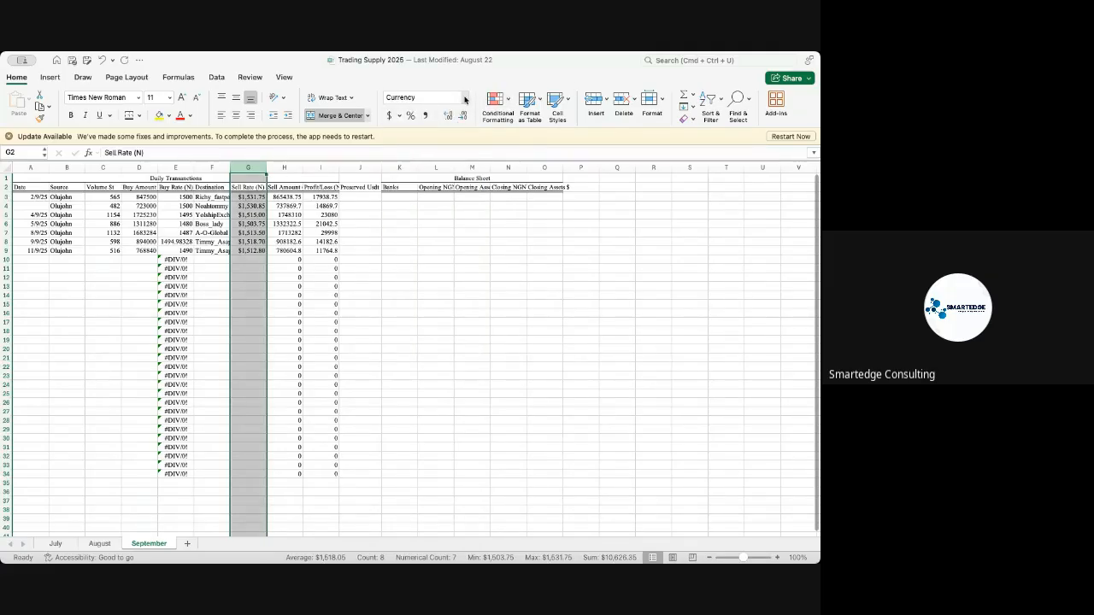
- Open the additional number formats for the Sell Rate (N) column, and undo its Currency format
{"action": "left_click", "coordinate": [465, 97]}
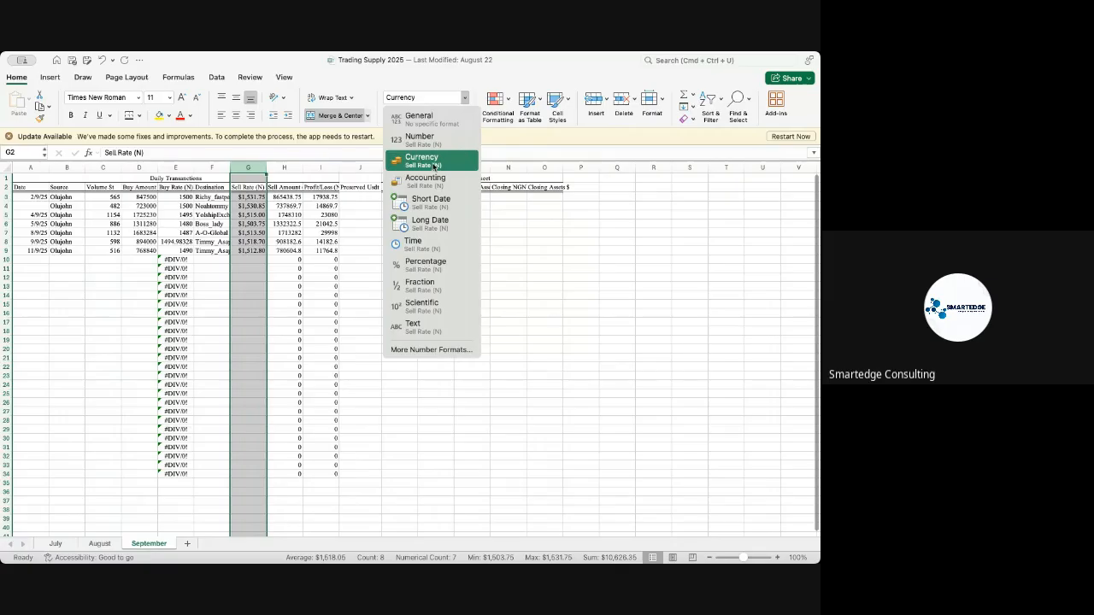
{"action": "left_click", "coordinate": [426, 351]}
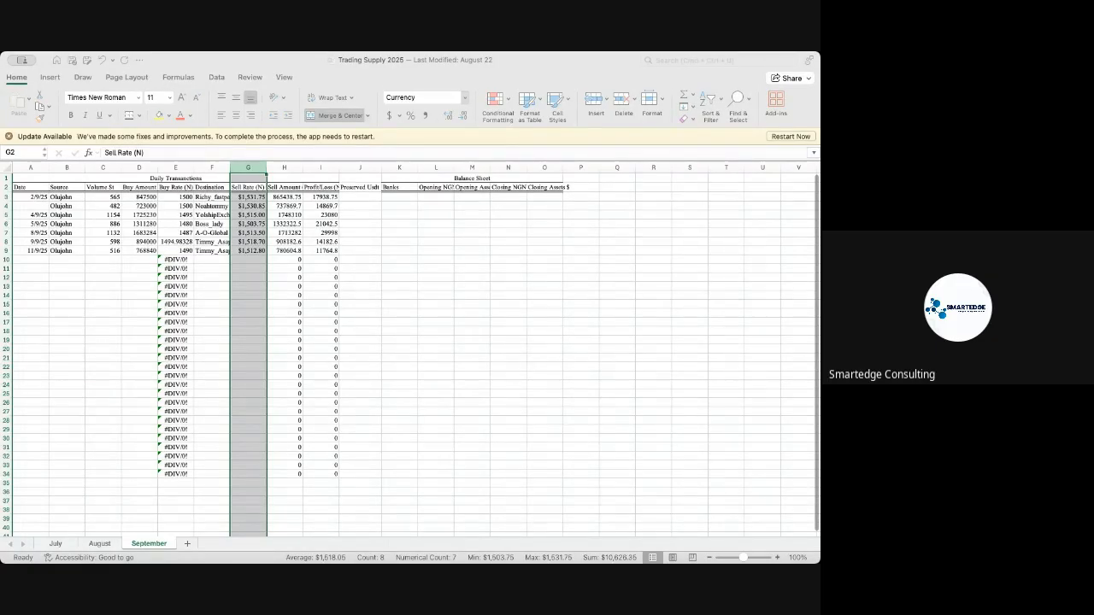
{"action": "left_click", "coordinate": [245, 342]}
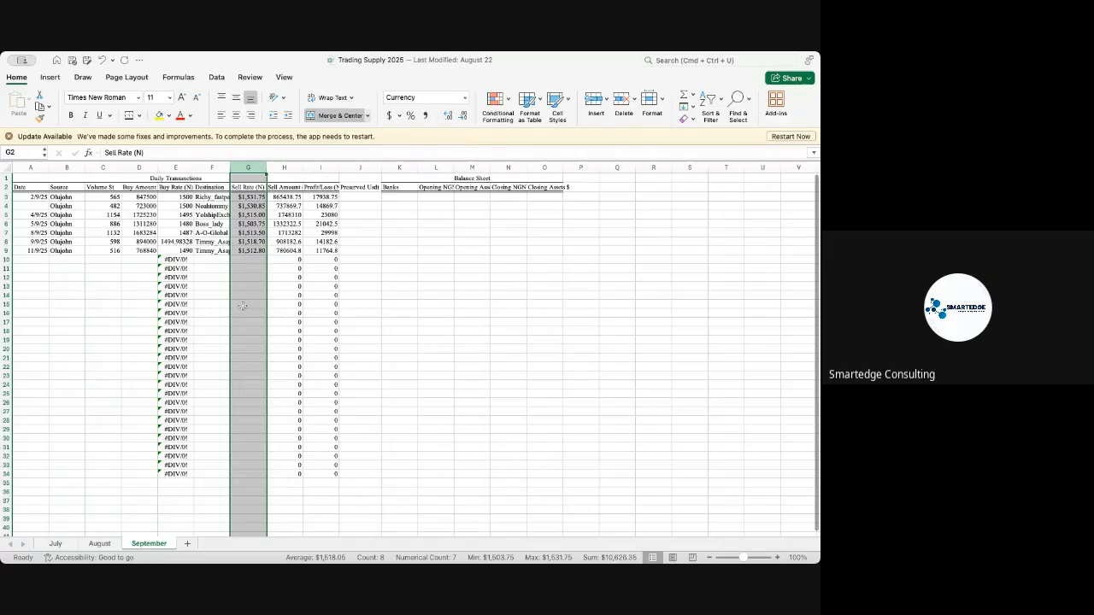
{"action": "key", "text": "super+z"}
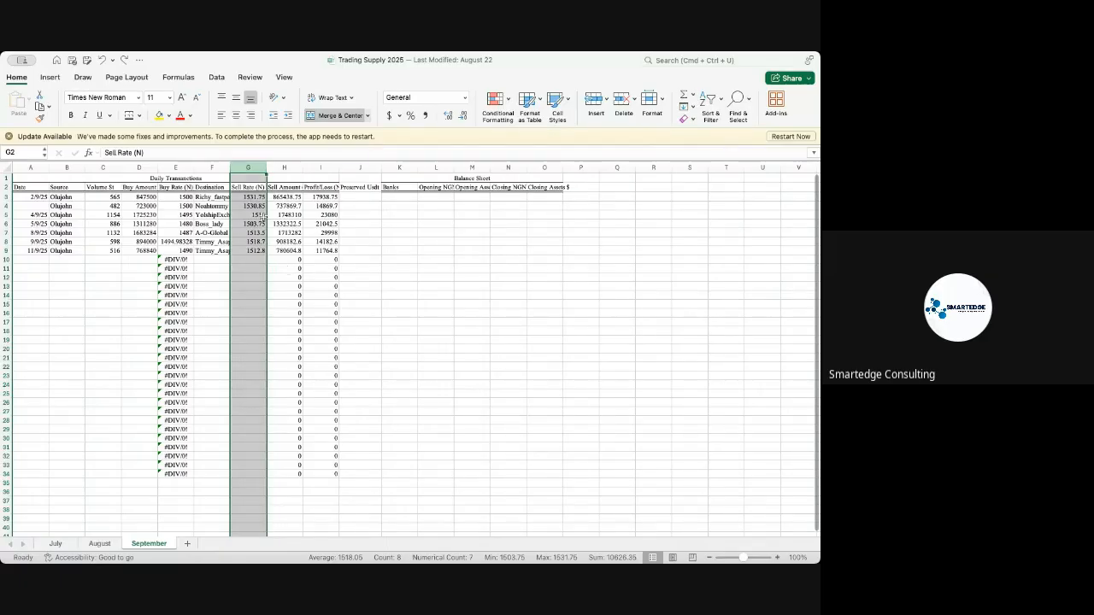
- Examine the available AutoSum functions, the Sort & Filter commands and the Find & Select options
{"action": "left_click", "coordinate": [693, 96]}
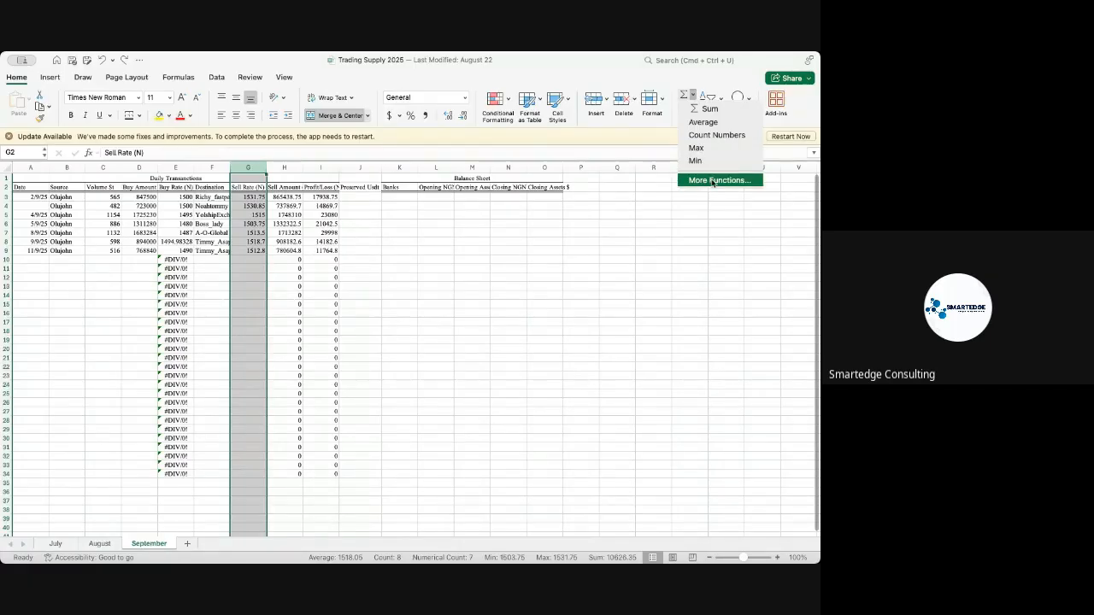
{"action": "key", "text": "Escape"}
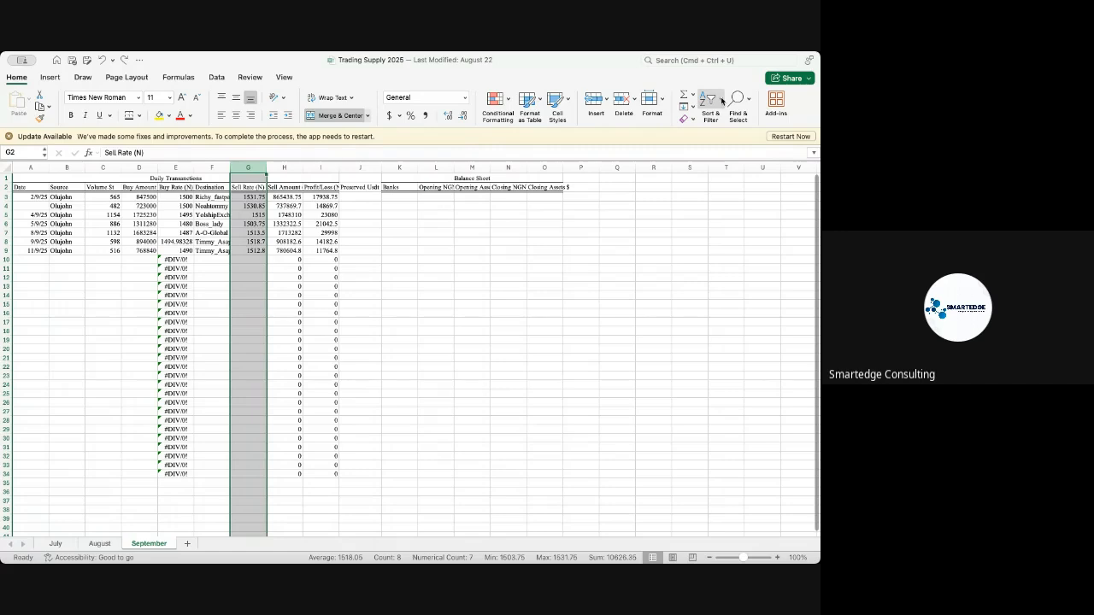
{"action": "left_click", "coordinate": [722, 101]}
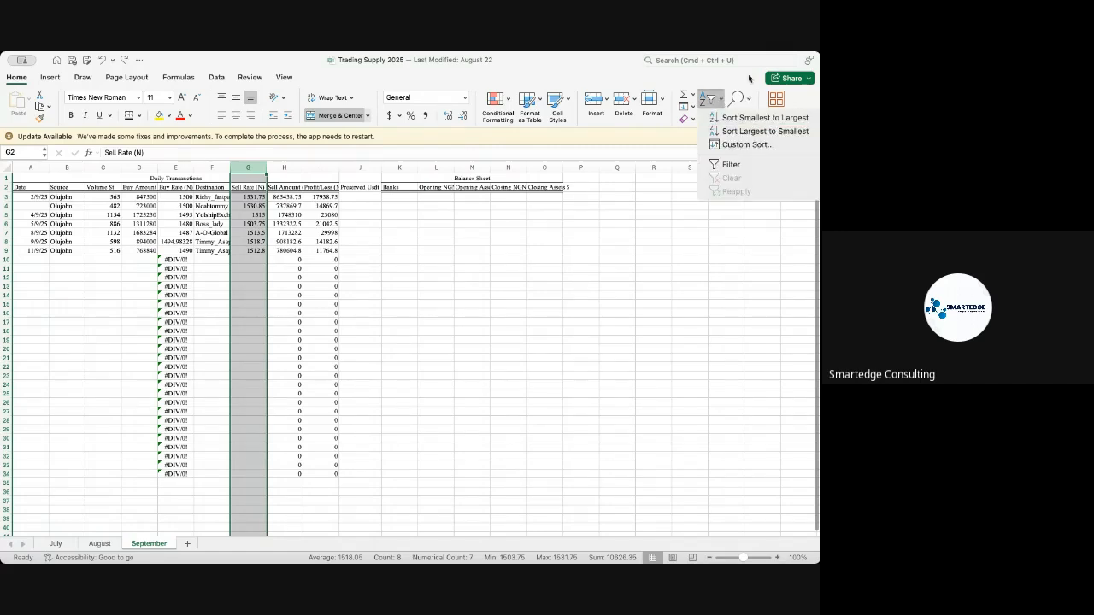
{"action": "left_click", "coordinate": [749, 79]}
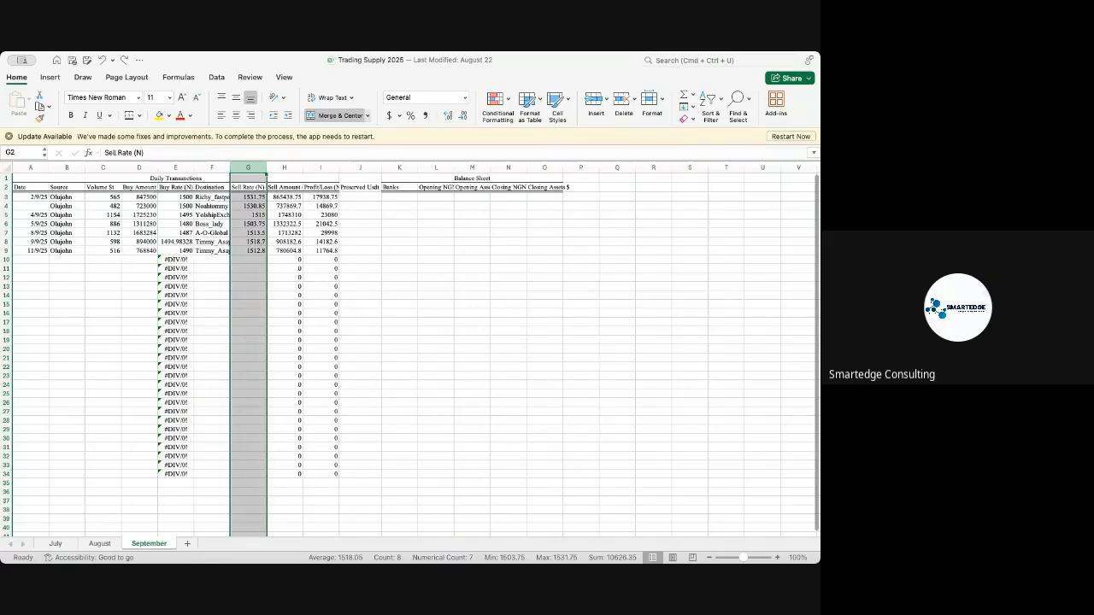
{"action": "key", "text": "super+Tab"}
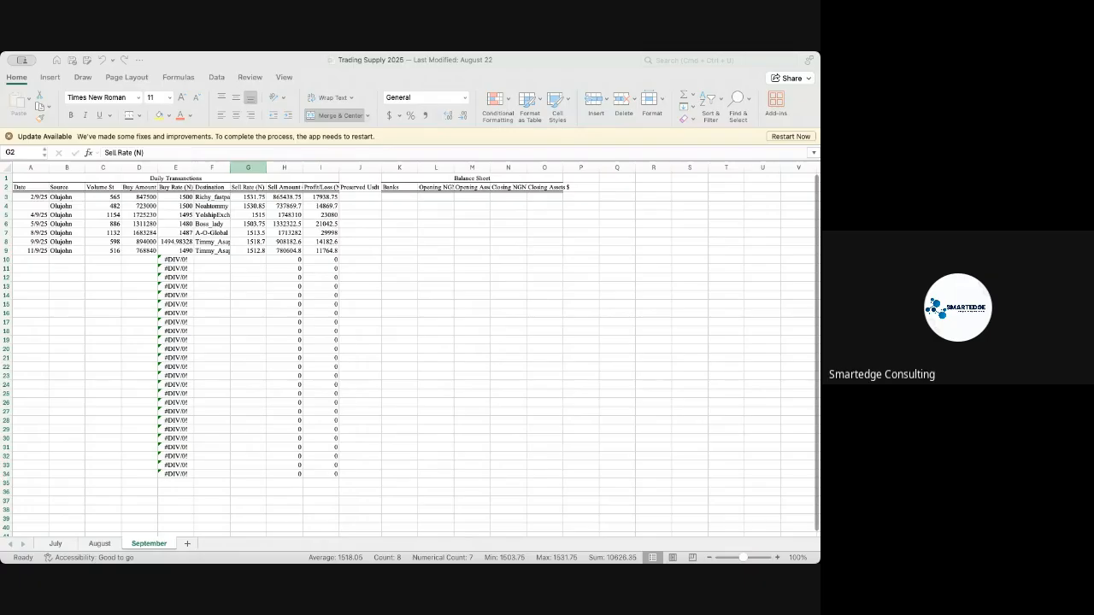
{"action": "key", "text": "super+Tab"}
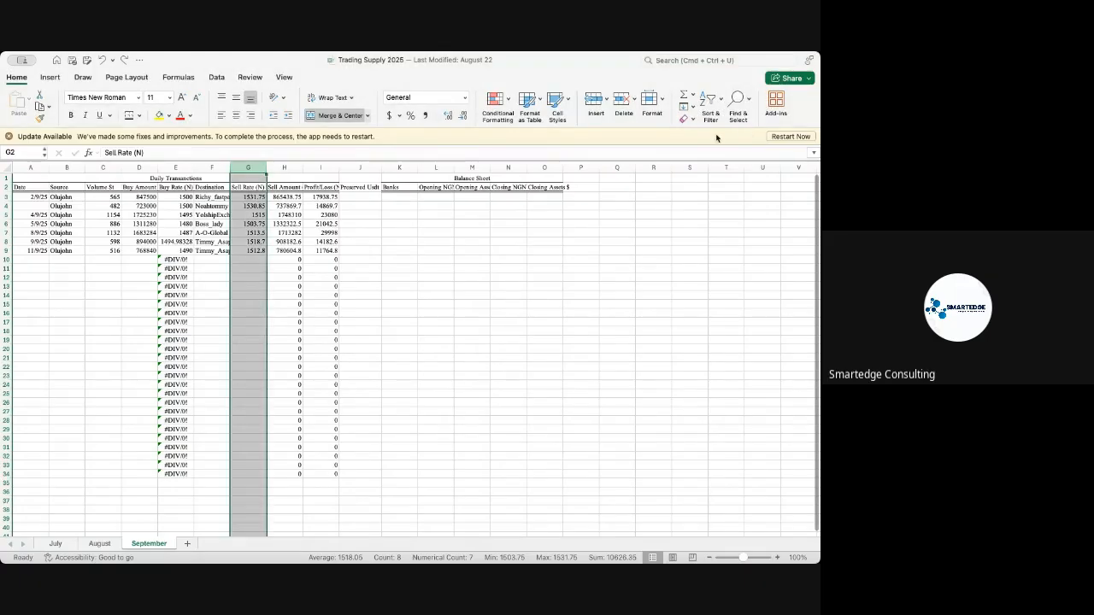
{"action": "left_click", "coordinate": [748, 103]}
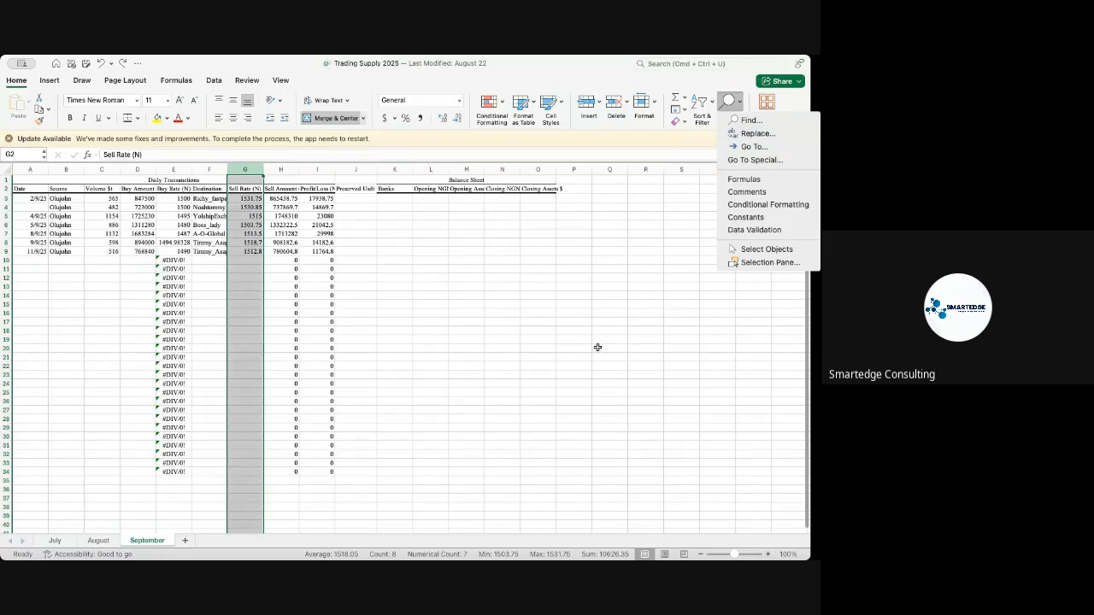
- Examine the commands available for inserting objects, drawing, page layout, formulas and data
{"action": "left_click", "coordinate": [48, 81]}
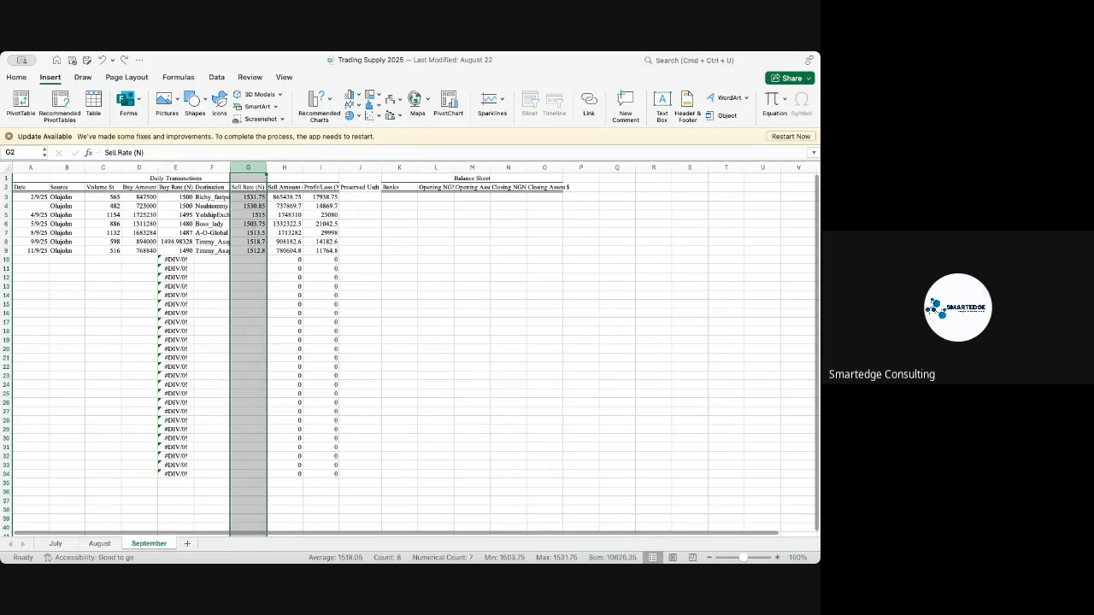
{"action": "key", "text": "super+Tab"}
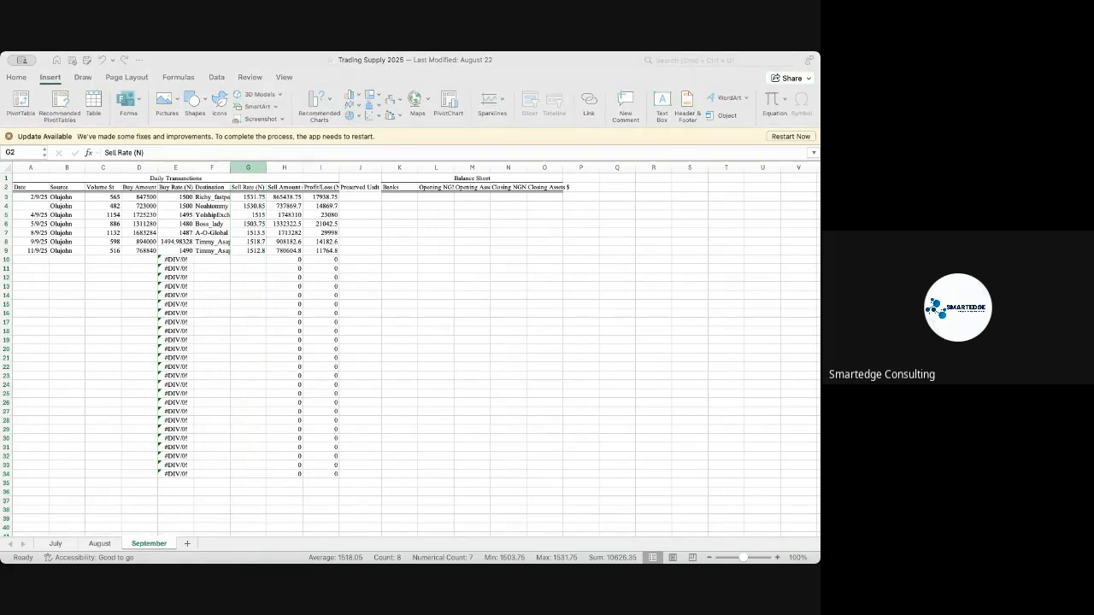
{"action": "key", "text": "super+Tab"}
{"action": "left_click", "coordinate": [431, 329]}
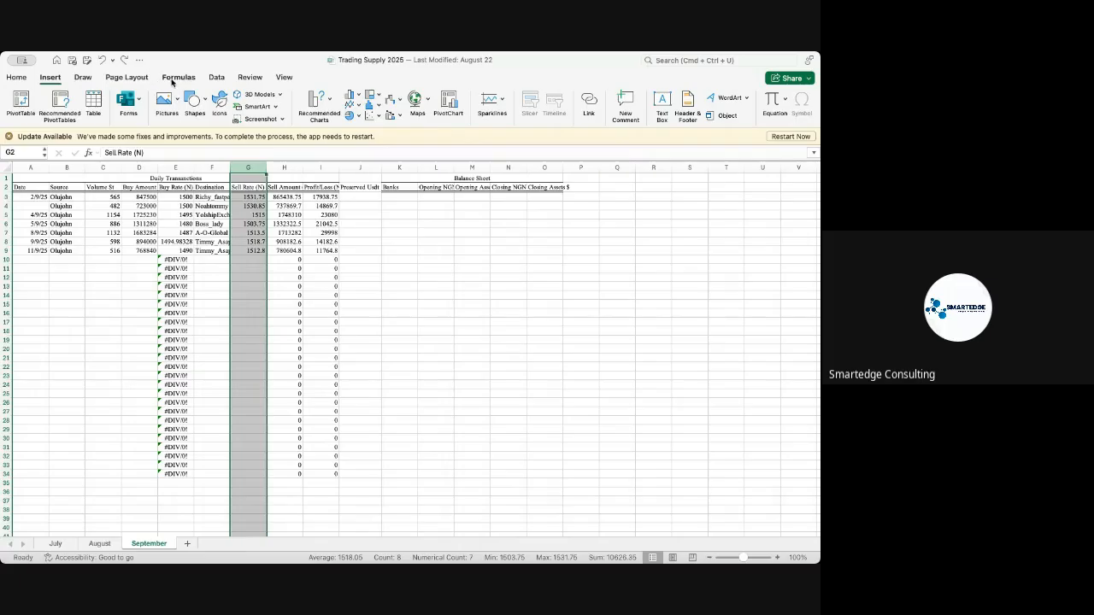
{"action": "left_click", "coordinate": [83, 77]}
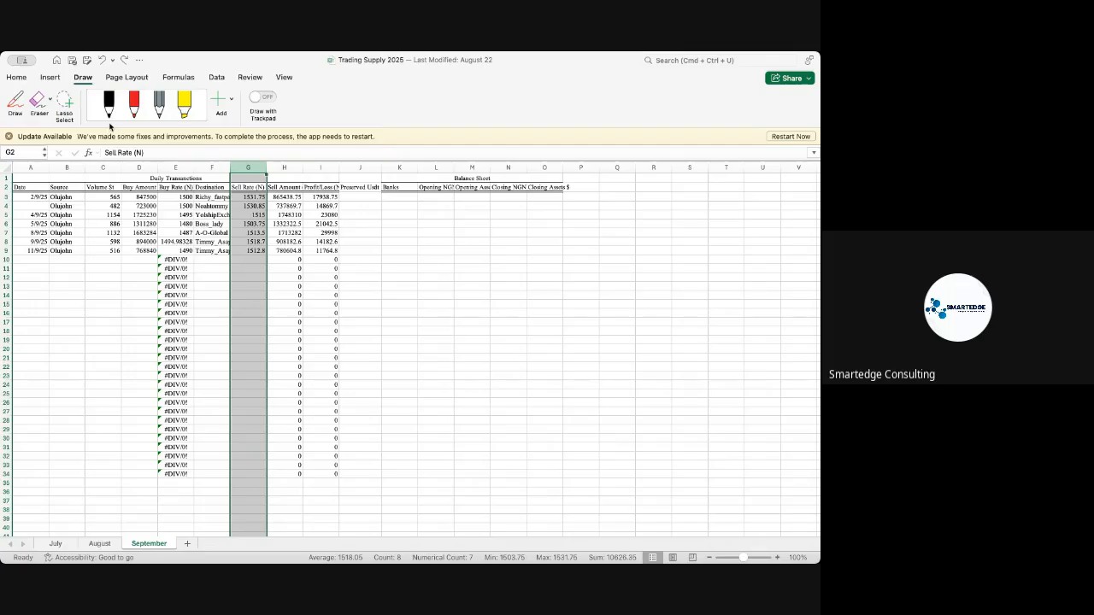
{"action": "left_click", "coordinate": [119, 77]}
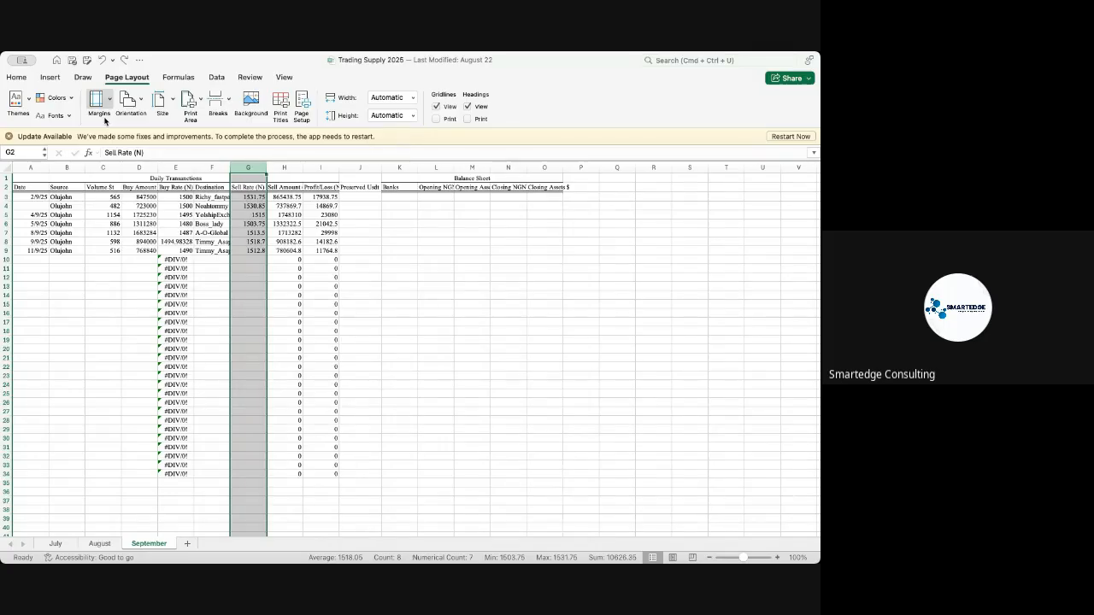
{"action": "left_click", "coordinate": [178, 78]}
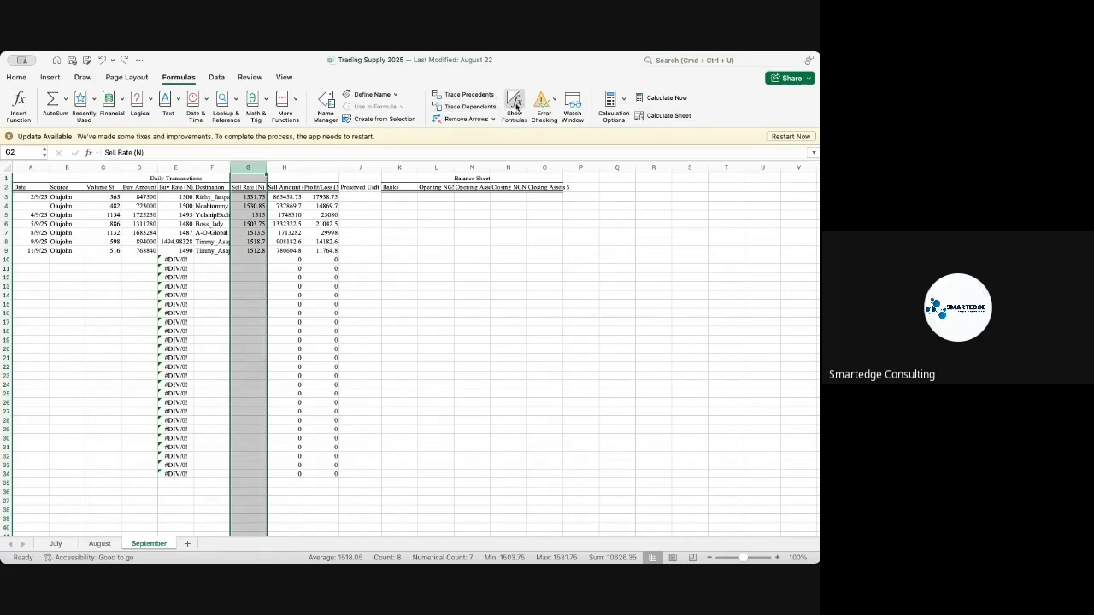
{"action": "left_click", "coordinate": [217, 78]}
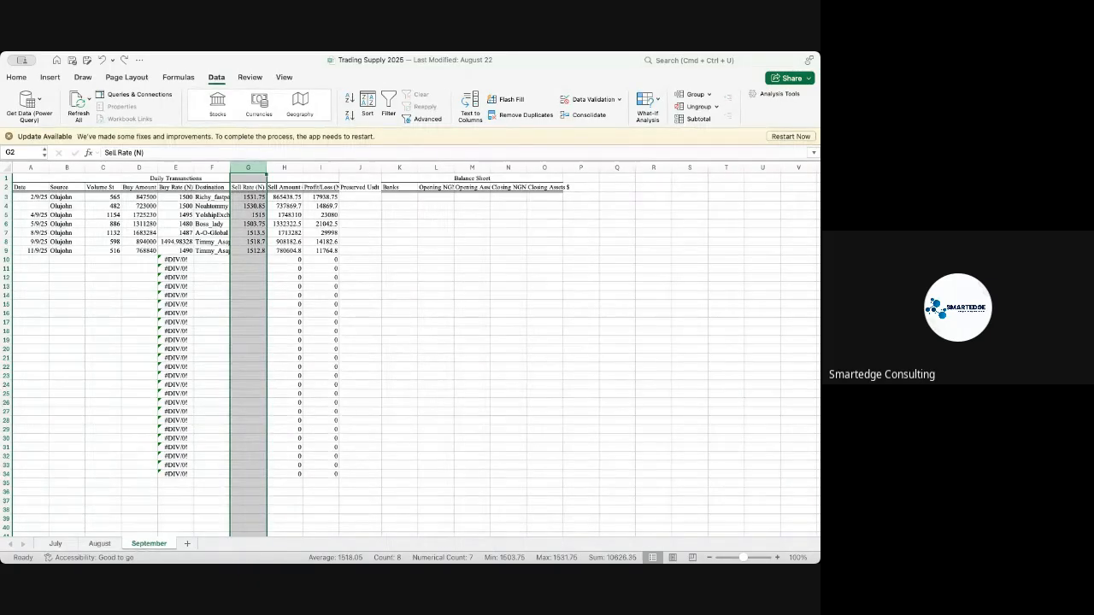
- Examine the commands available for reviewing the workbook and for changing the worksheet view
{"action": "key", "text": "super+Tab"}
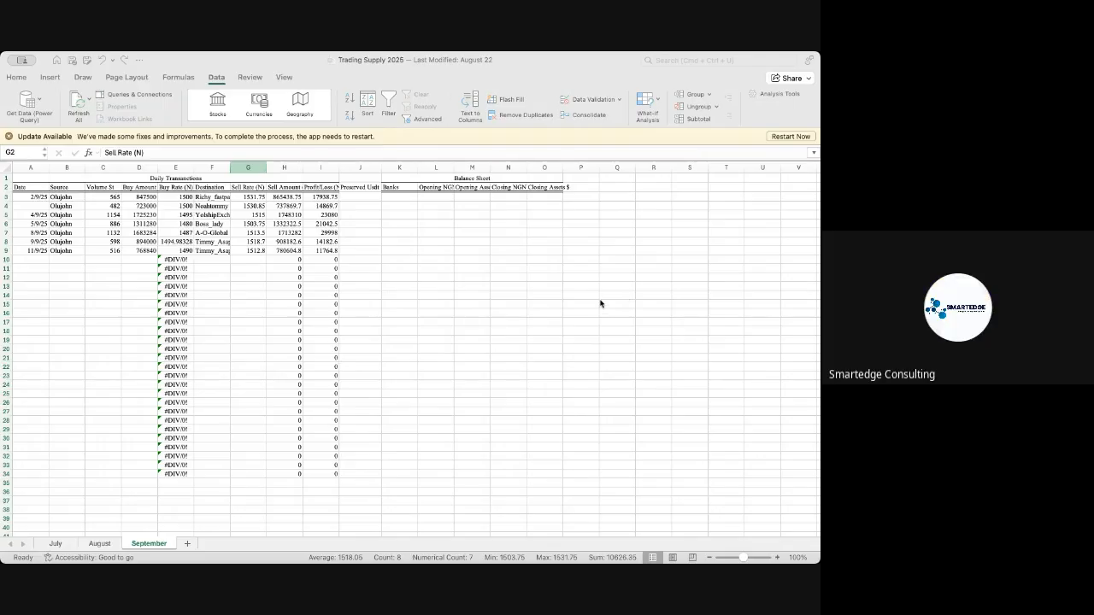
{"action": "left_click", "coordinate": [453, 325]}
{"action": "left_click", "coordinate": [429, 330]}
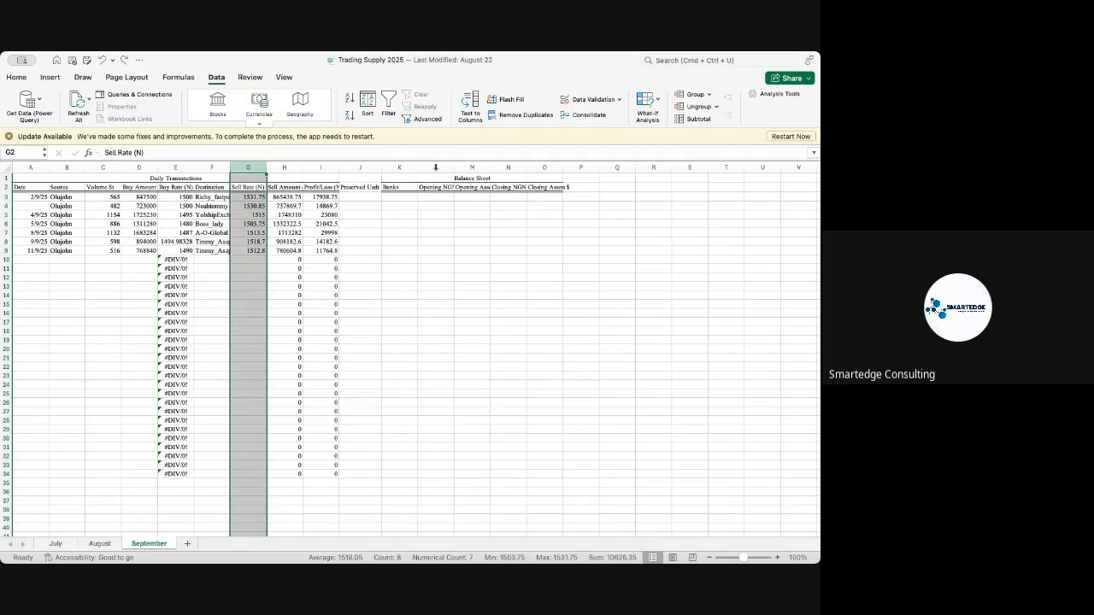
{"action": "key", "text": "super+Tab"}
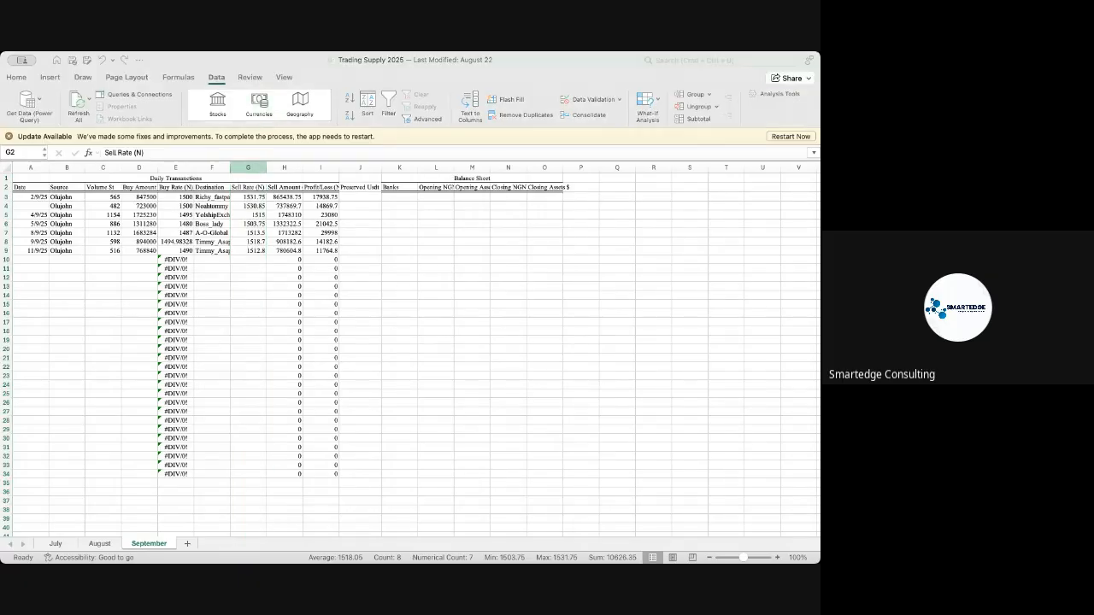
{"action": "left_click", "coordinate": [405, 286]}
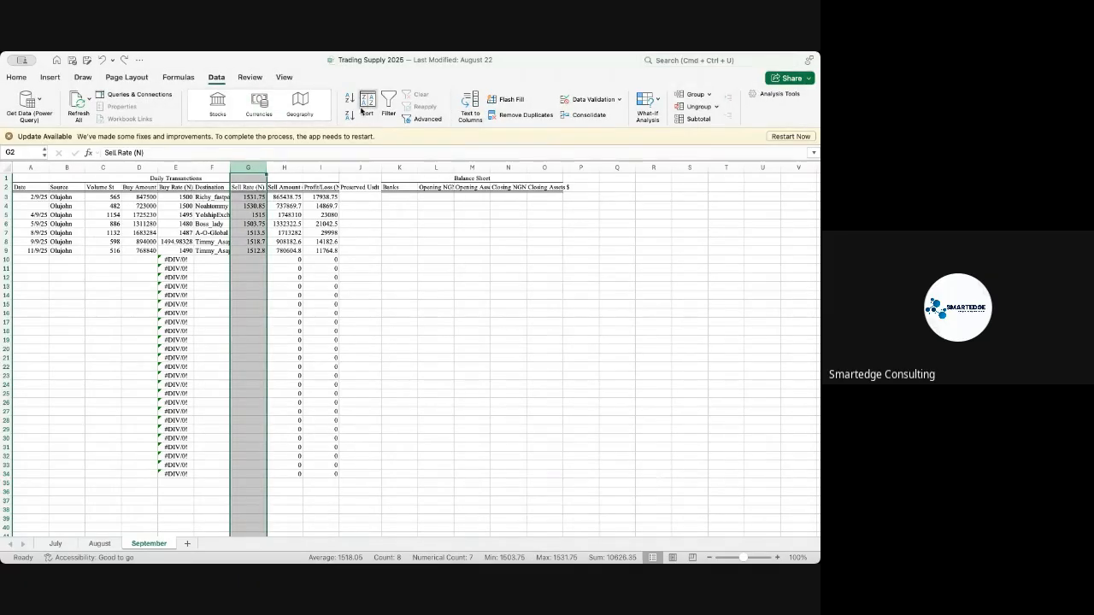
{"action": "left_click", "coordinate": [248, 78]}
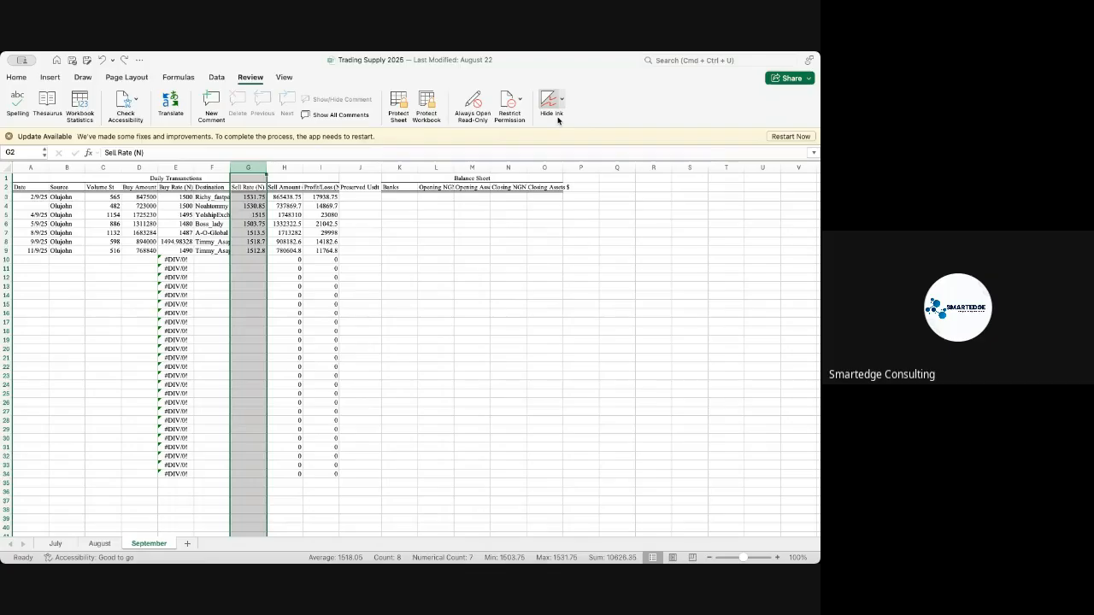
{"action": "left_click", "coordinate": [283, 77]}
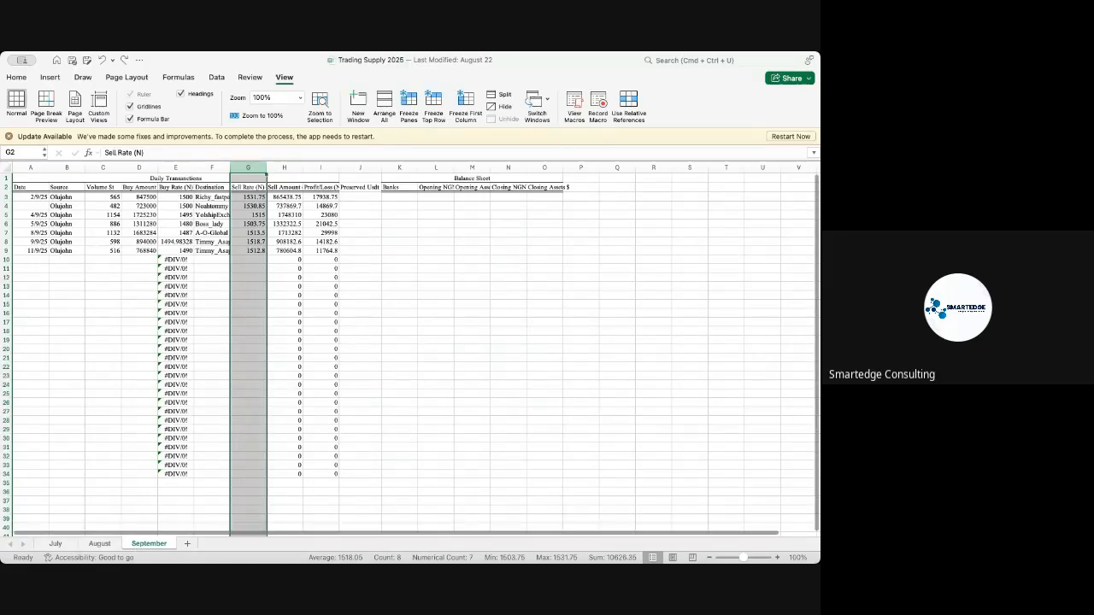
{"action": "left_click", "coordinate": [819, 255]}
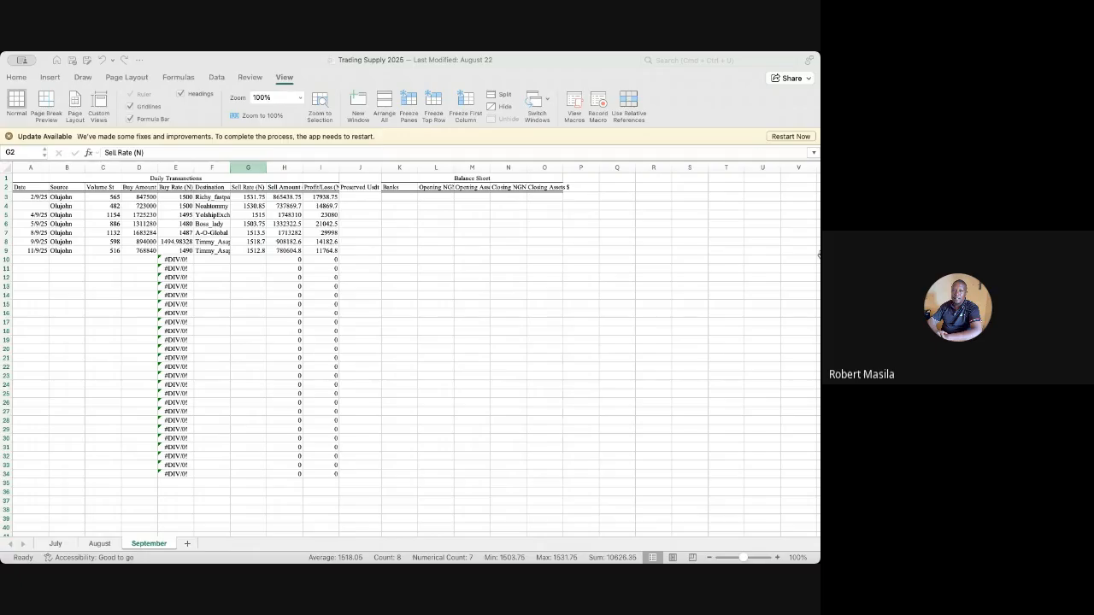
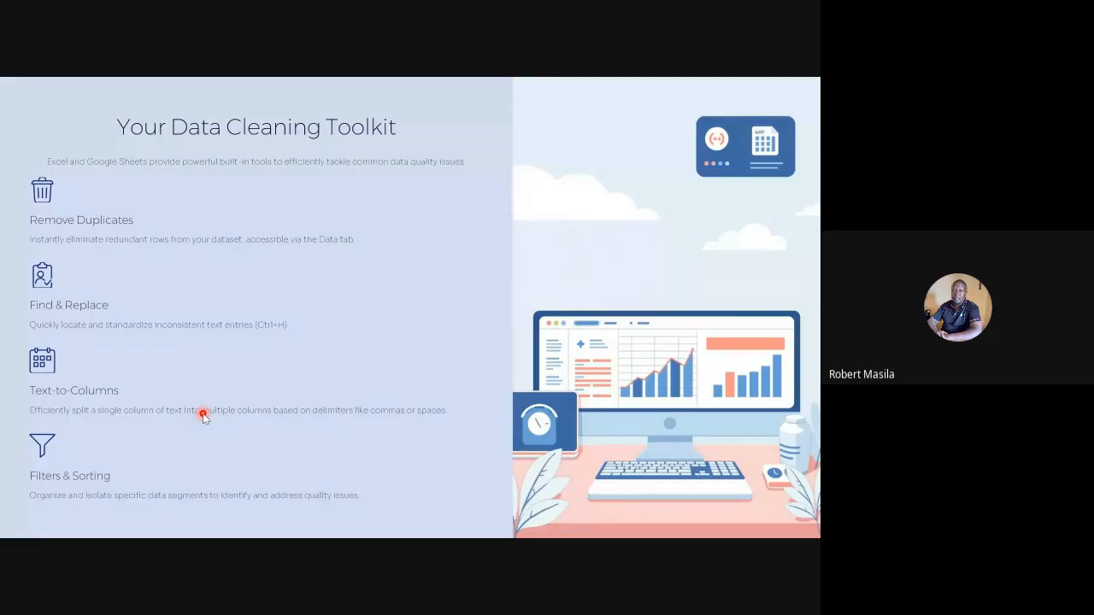
{"action": "key", "text": "Left"}
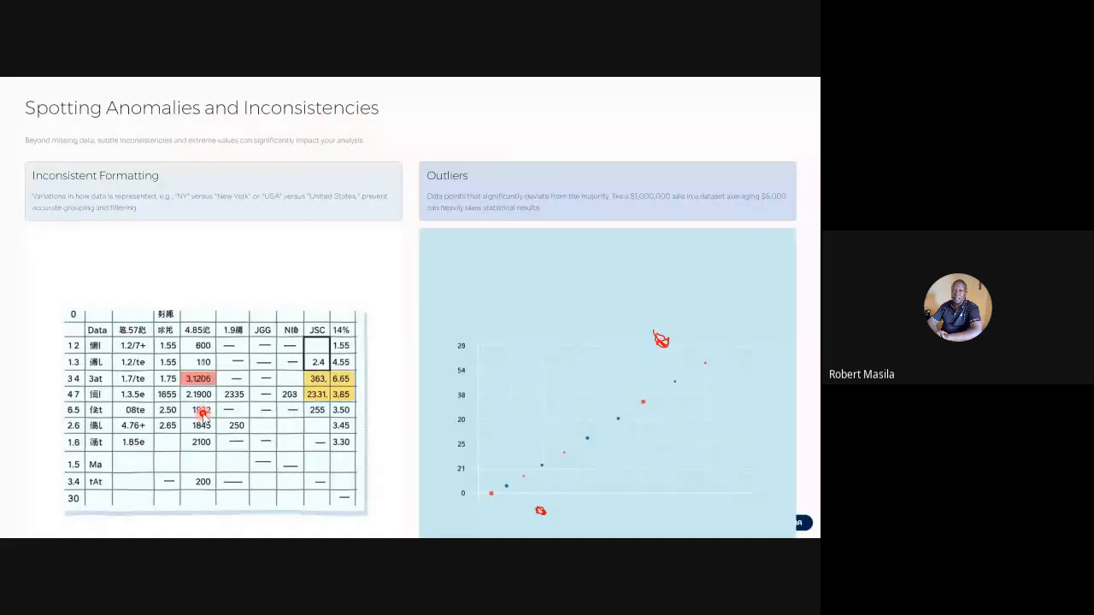
{"action": "key", "text": "Right"}
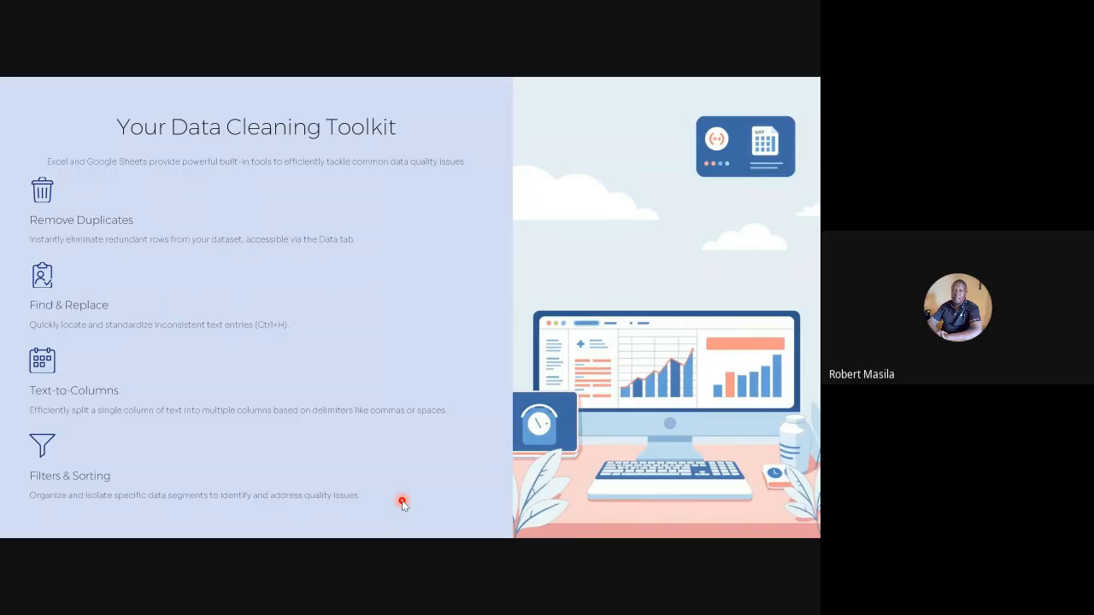
{"action": "key", "text": "Right"}
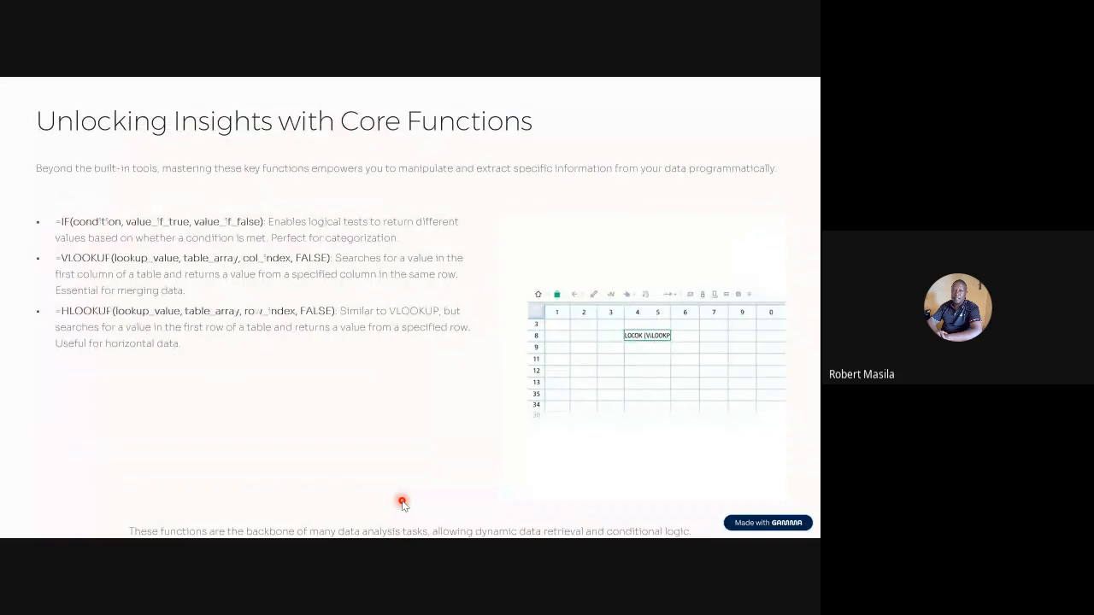
{"action": "key", "text": "Left"}
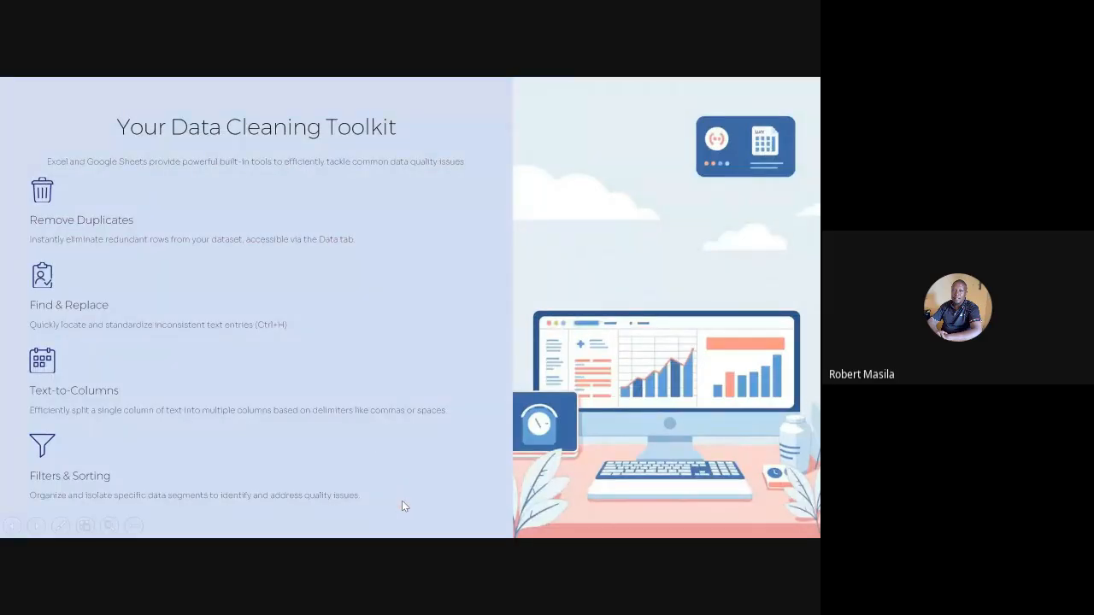
- End the slide show, discard its ink annotations, and switch to the customer - Day 2 workbook in Excel
{"action": "key", "text": "Escape"}
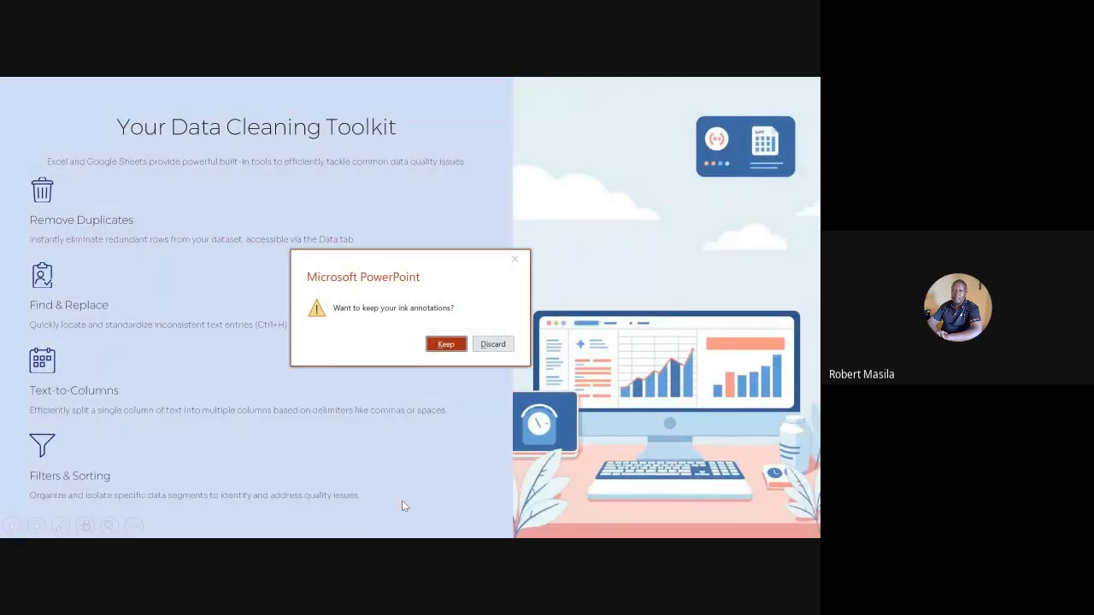
{"action": "left_click", "coordinate": [493, 344]}
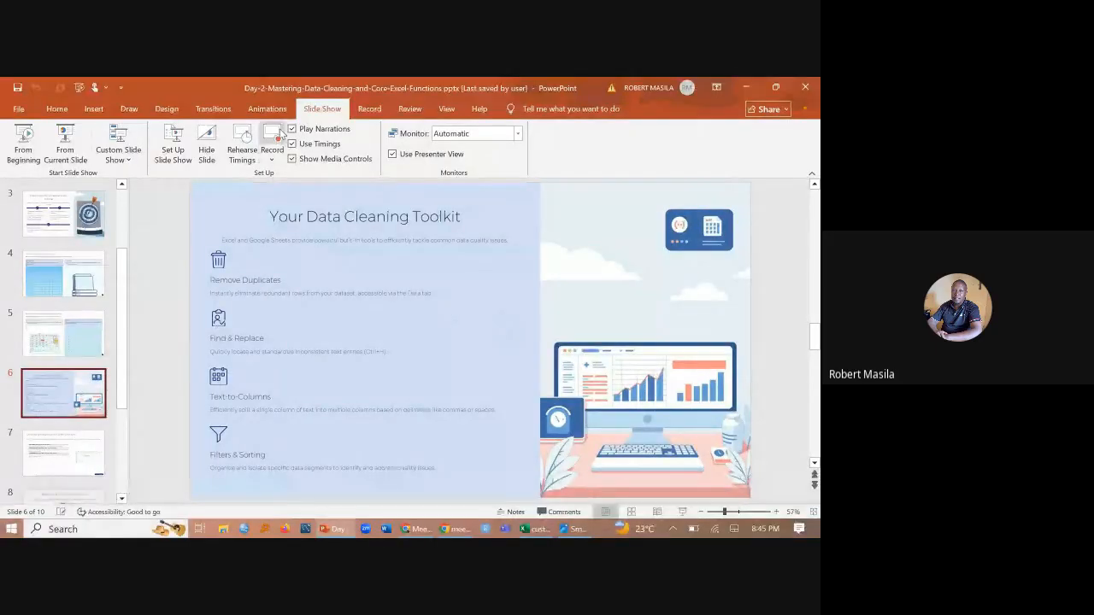
{"action": "left_click", "coordinate": [532, 530]}
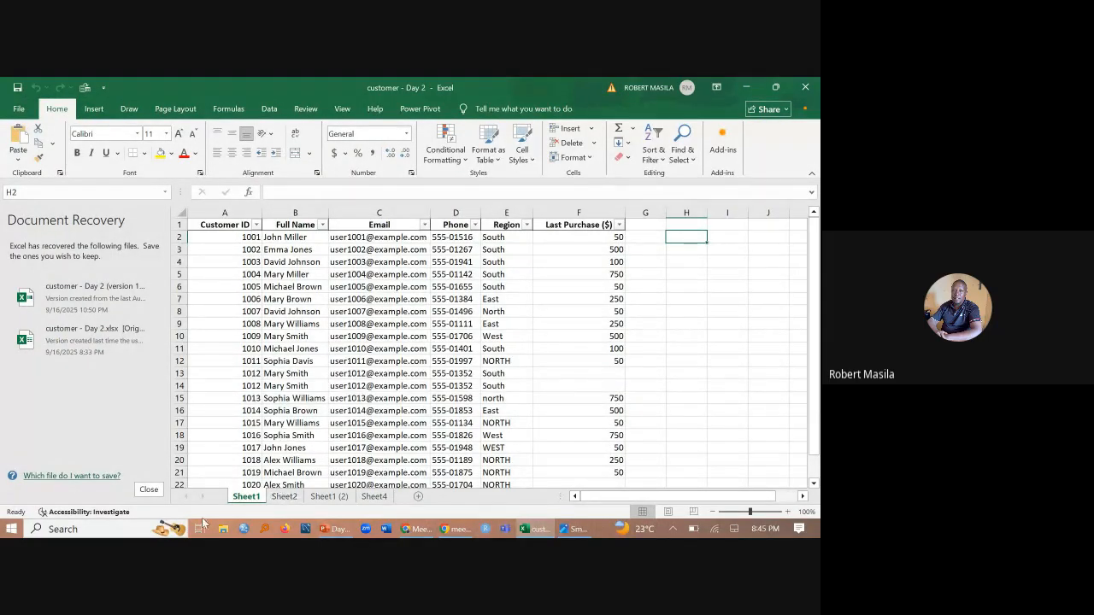
- Hide the screen-sharing notice and close Document Recovery, choosing to remove the recovered files
{"action": "left_click", "coordinate": [149, 490]}
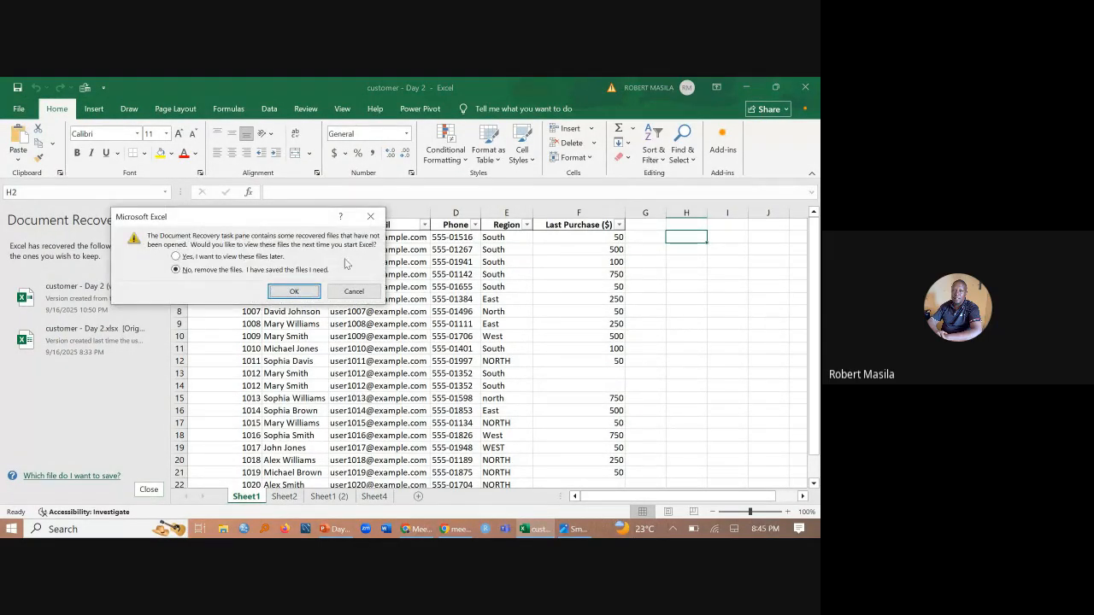
{"action": "left_click", "coordinate": [370, 219]}
{"action": "left_click", "coordinate": [453, 530]}
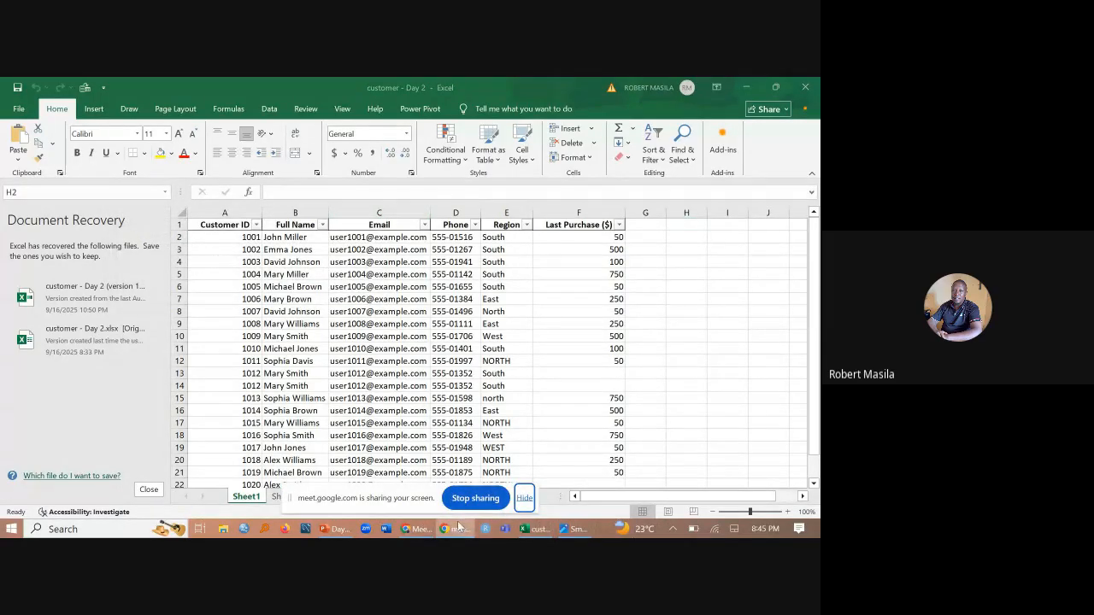
{"action": "left_click", "coordinate": [418, 529]}
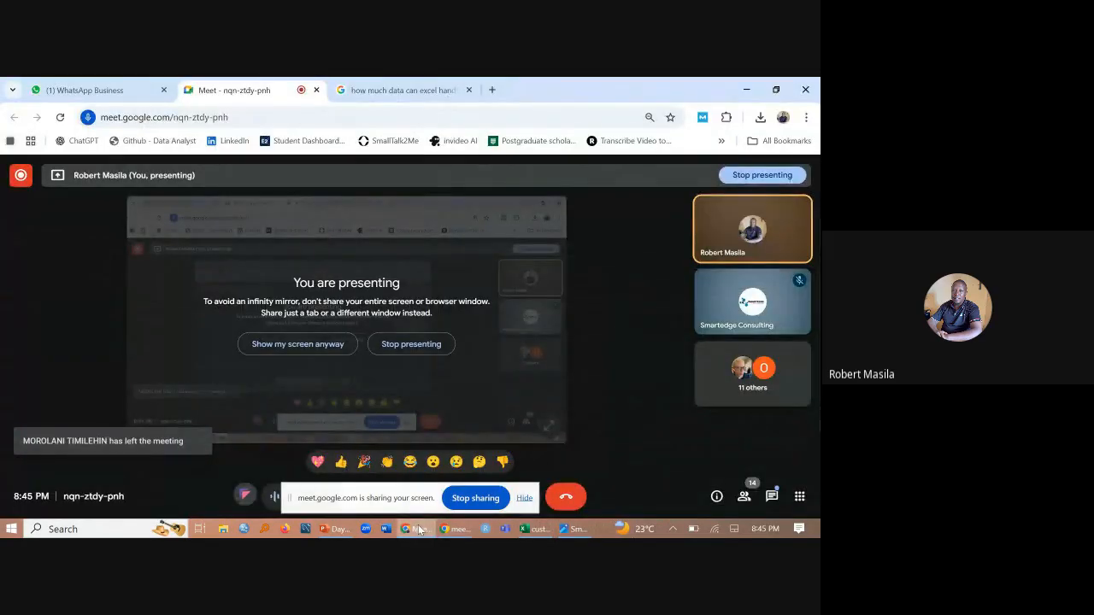
{"action": "left_click", "coordinate": [525, 529]}
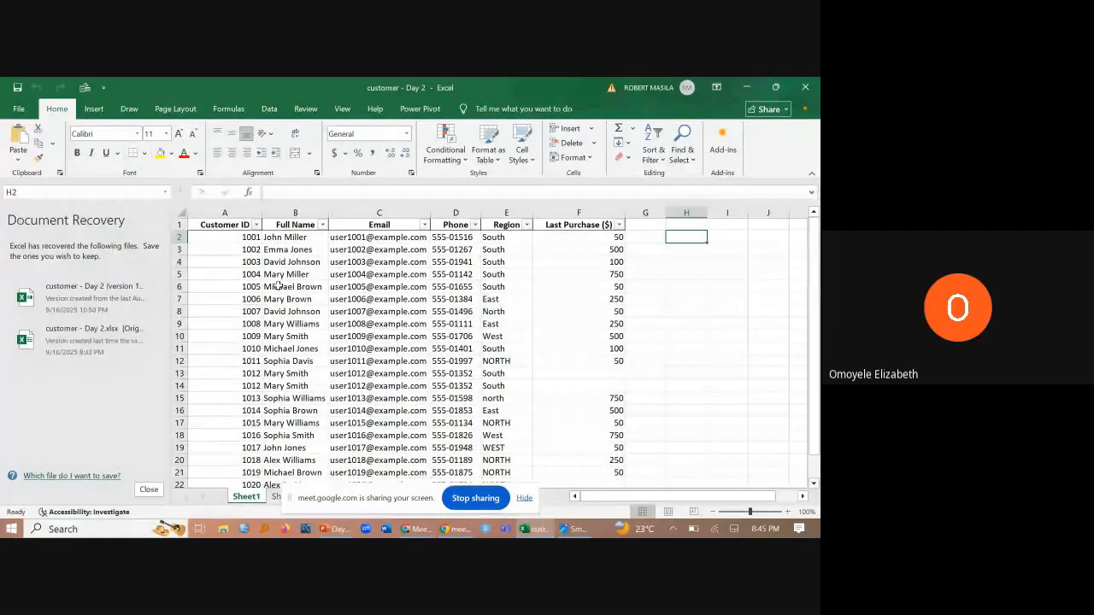
{"action": "left_click", "coordinate": [524, 498]}
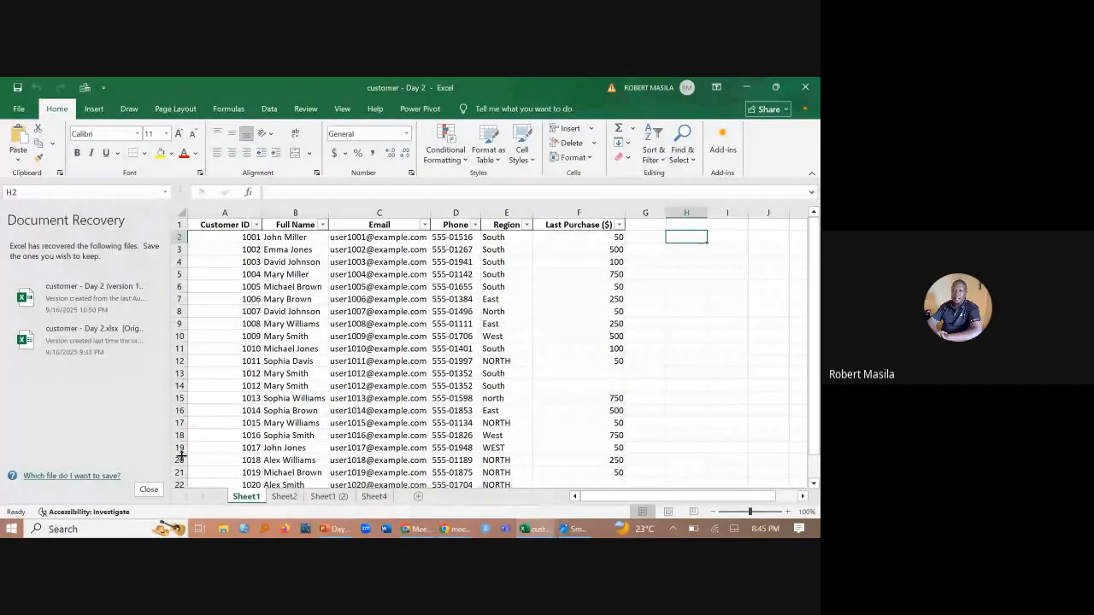
{"action": "left_click", "coordinate": [149, 490]}
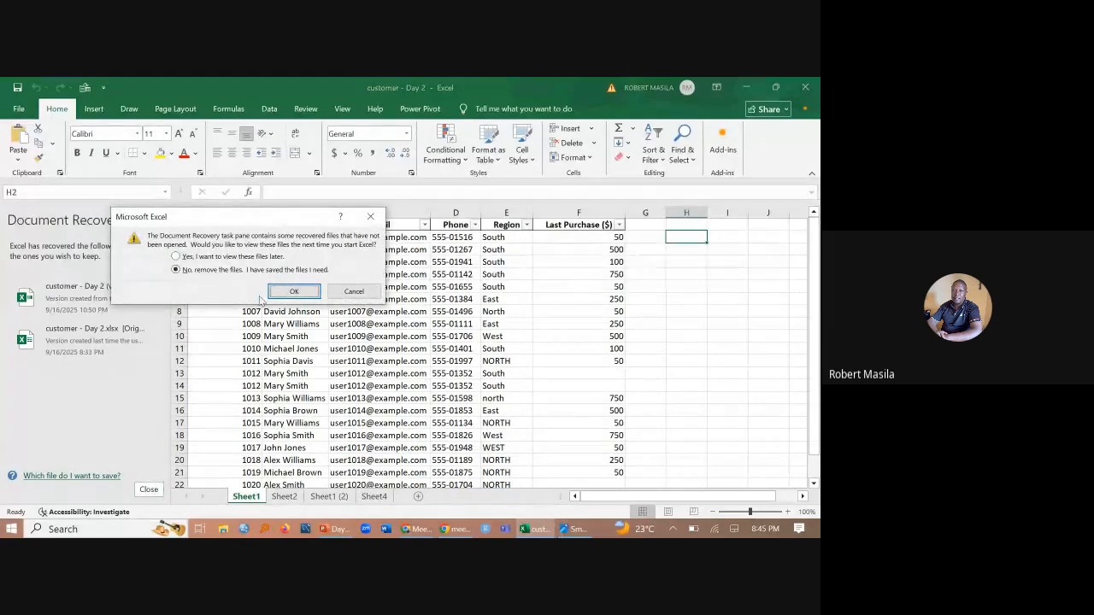
{"action": "left_click", "coordinate": [293, 291]}
{"action": "left_click", "coordinate": [149, 489]}
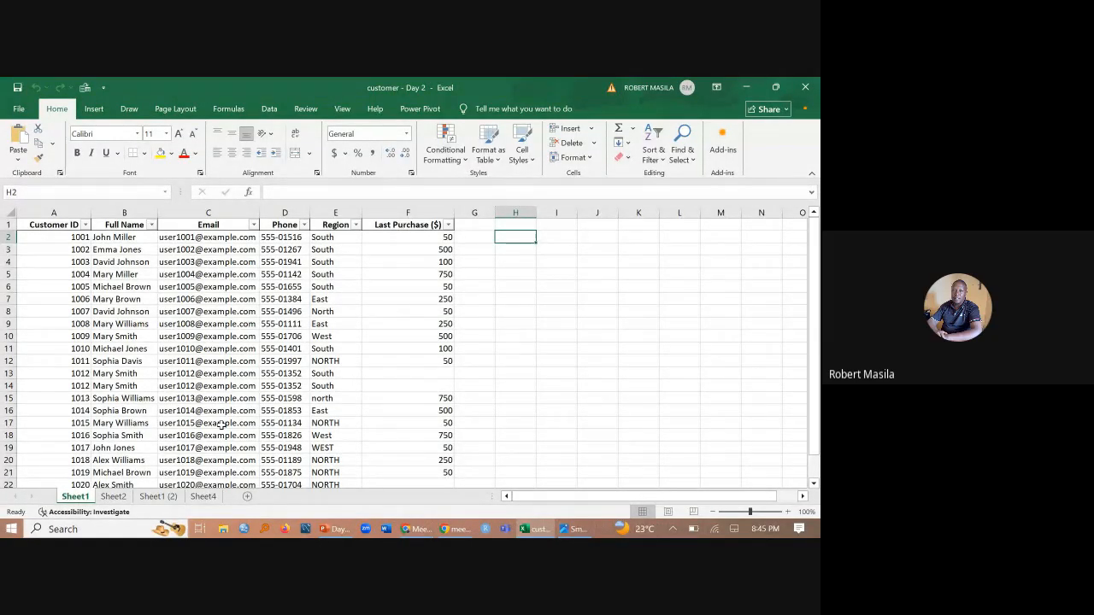
- Highlight duplicate values in the Customer ID column (A) of Sheet1 with Light Red Fill with Dark Red Text
{"action": "left_click", "coordinate": [53, 210]}
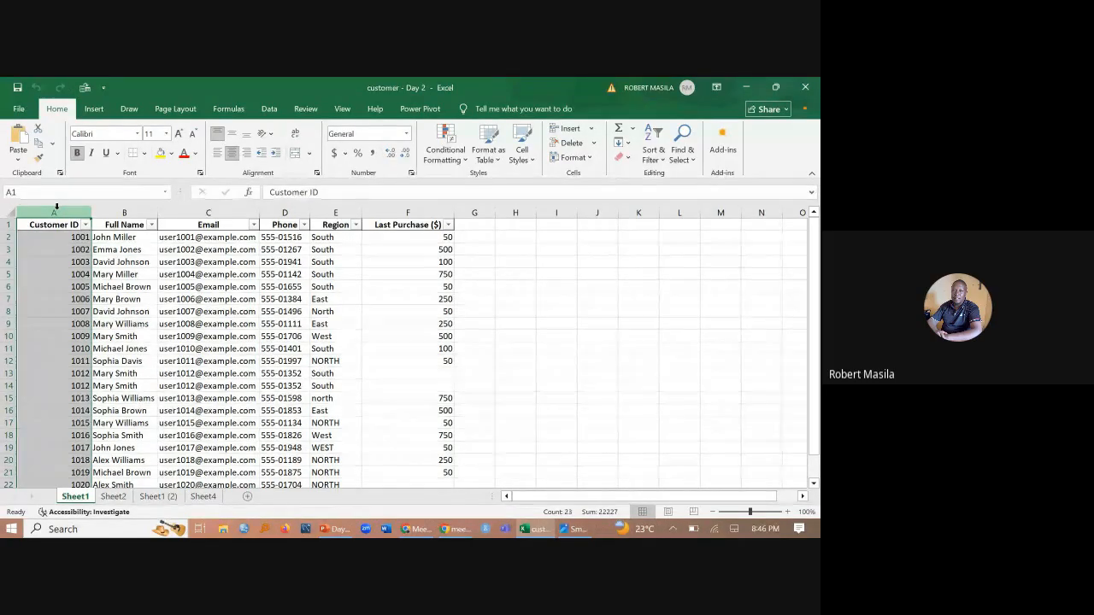
{"action": "left_click", "coordinate": [450, 146]}
{"action": "left_click", "coordinate": [48, 109]}
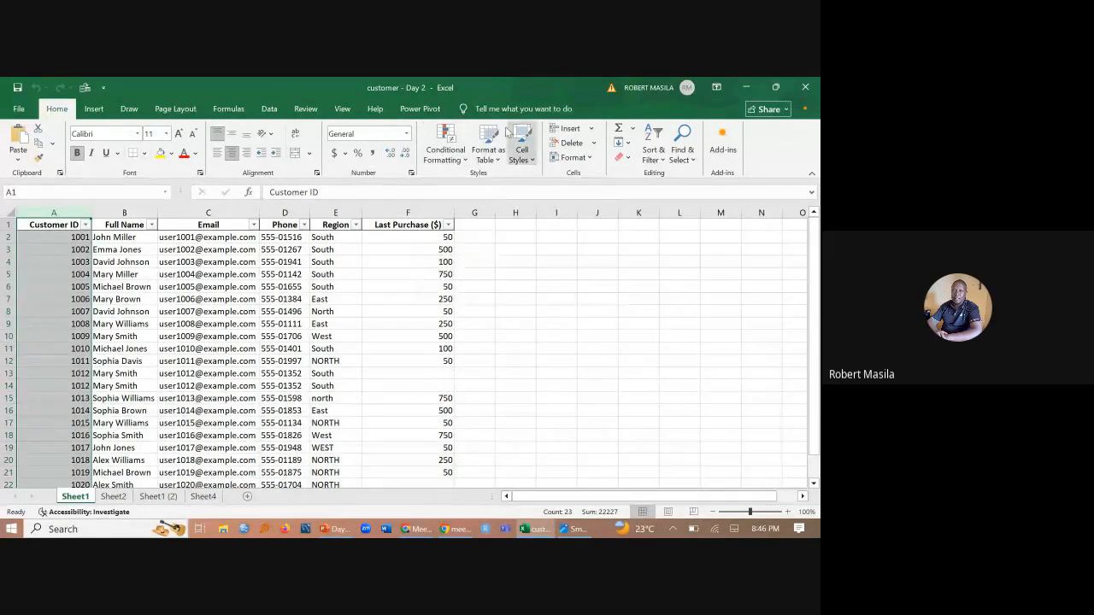
{"action": "left_click", "coordinate": [461, 159]}
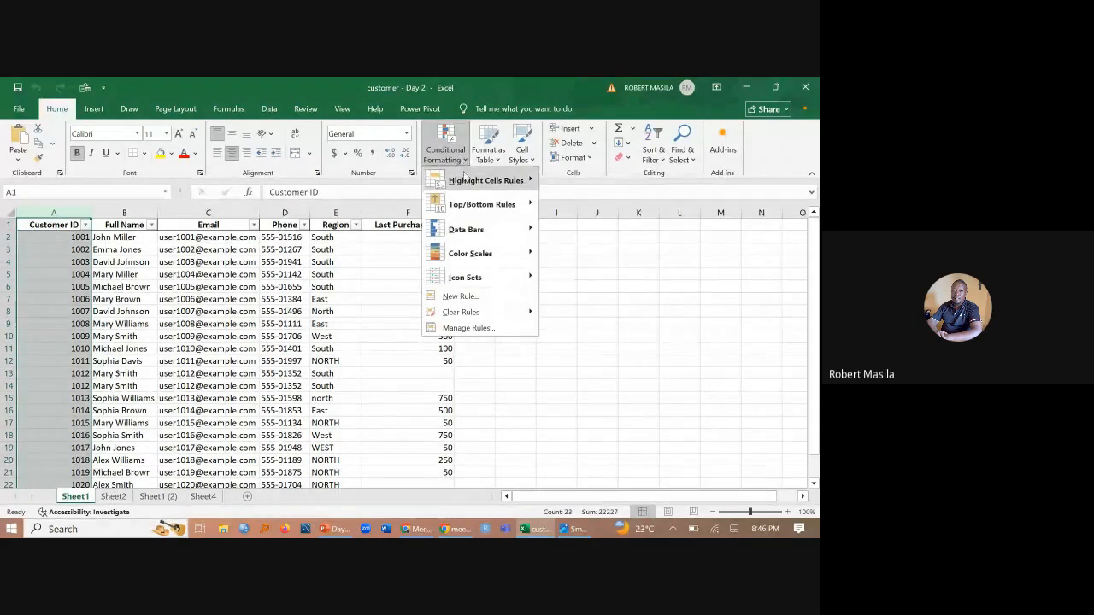
{"action": "mouse_move", "coordinate": [466, 186]}
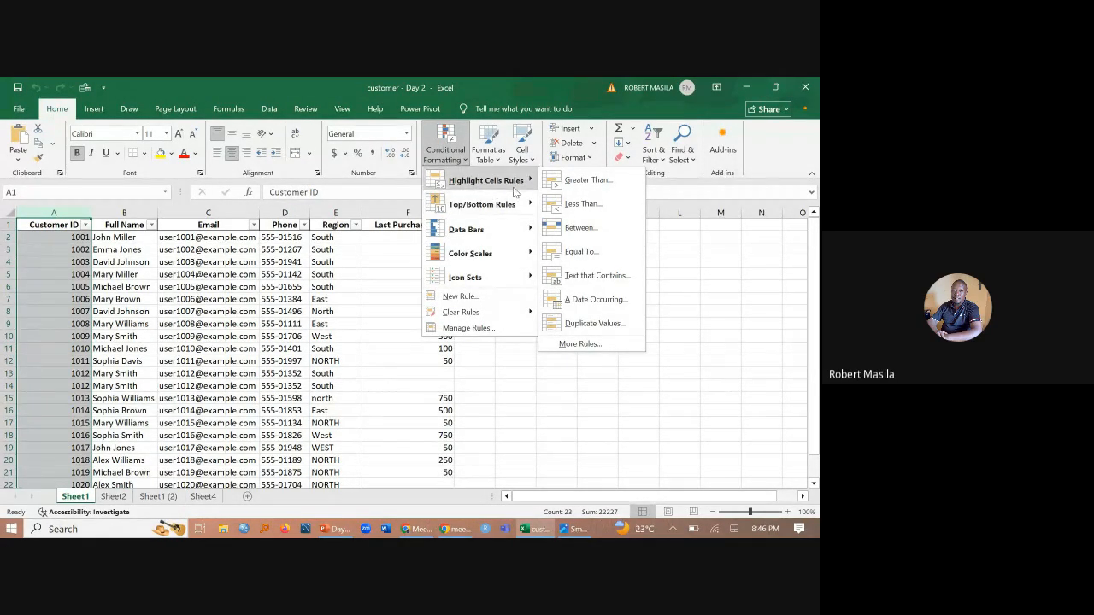
{"action": "left_click", "coordinate": [594, 324]}
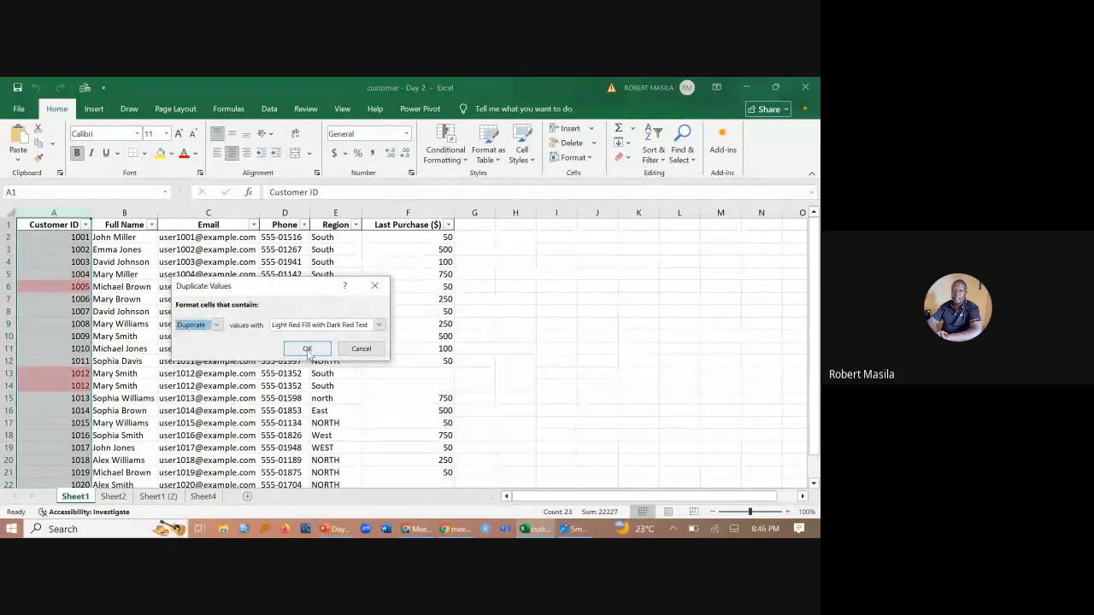
{"action": "left_click", "coordinate": [307, 350]}
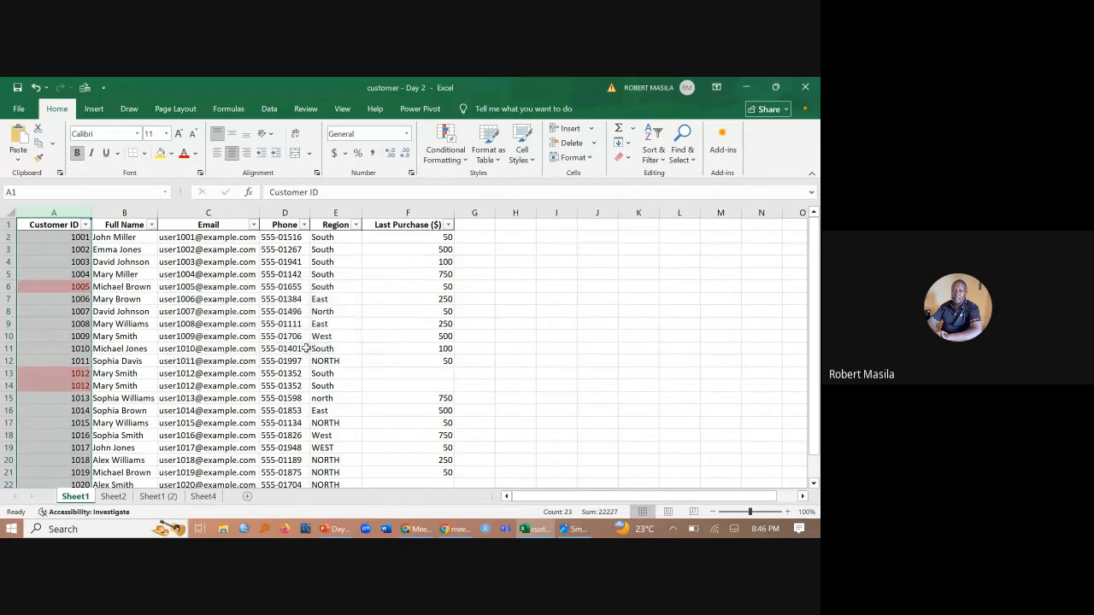
- Examine the highlighted Customer ID cells in rows 6, 13, 14 and 23
{"action": "left_click", "coordinate": [50, 283]}
{"action": "left_click", "coordinate": [67, 374]}
{"action": "left_click", "coordinate": [61, 391]}
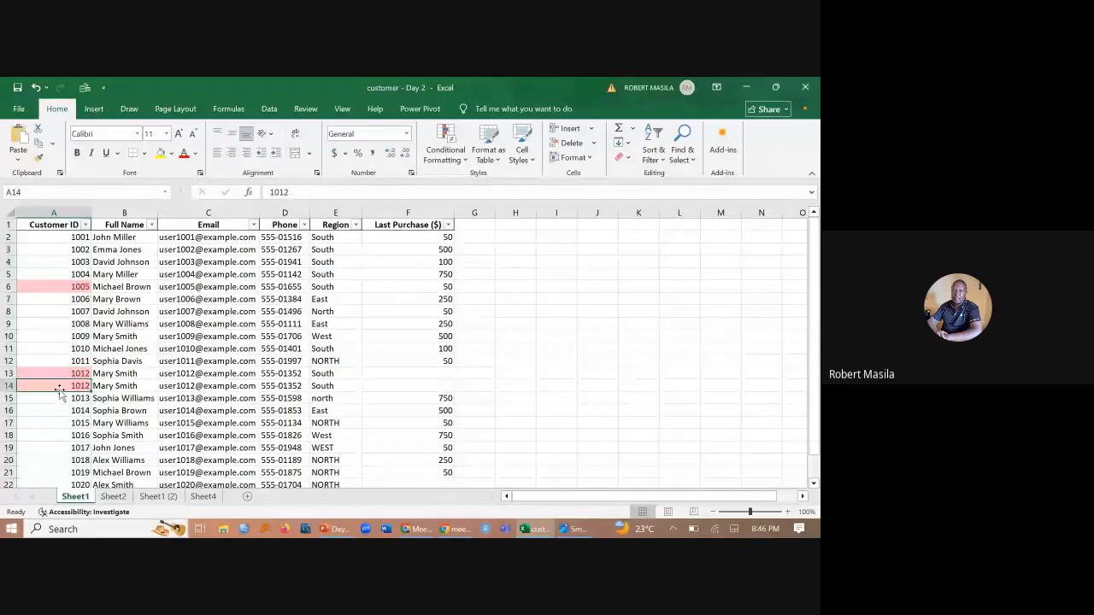
{"action": "scroll", "coordinate": [53, 384], "scroll_direction": "down", "scroll_amount": 6}
{"action": "left_click", "coordinate": [44, 278]}
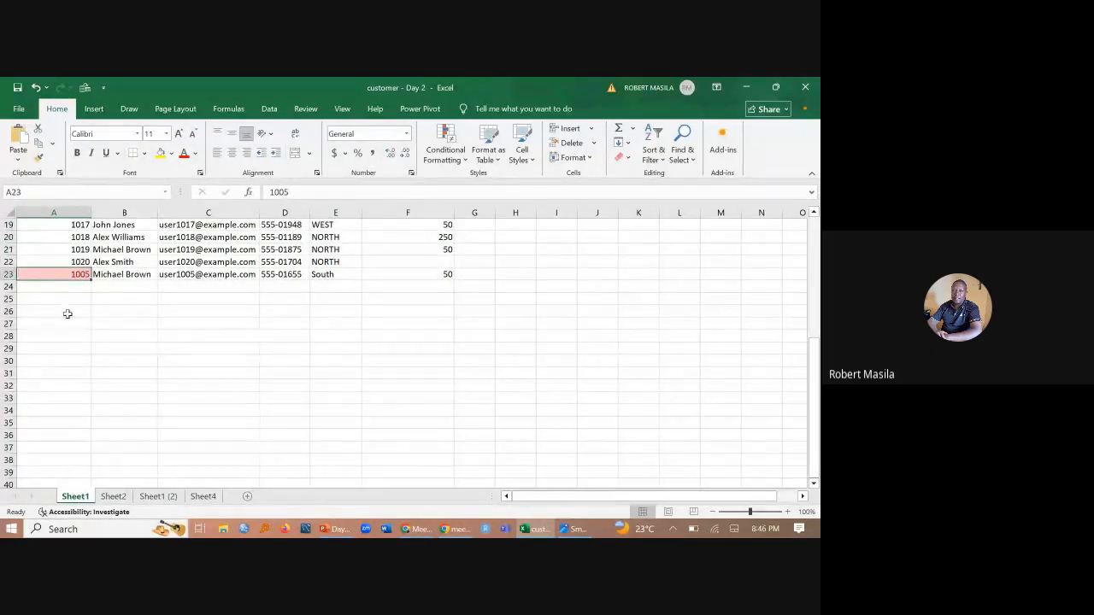
{"action": "scroll", "coordinate": [68, 315], "scroll_direction": "up", "scroll_amount": 6}
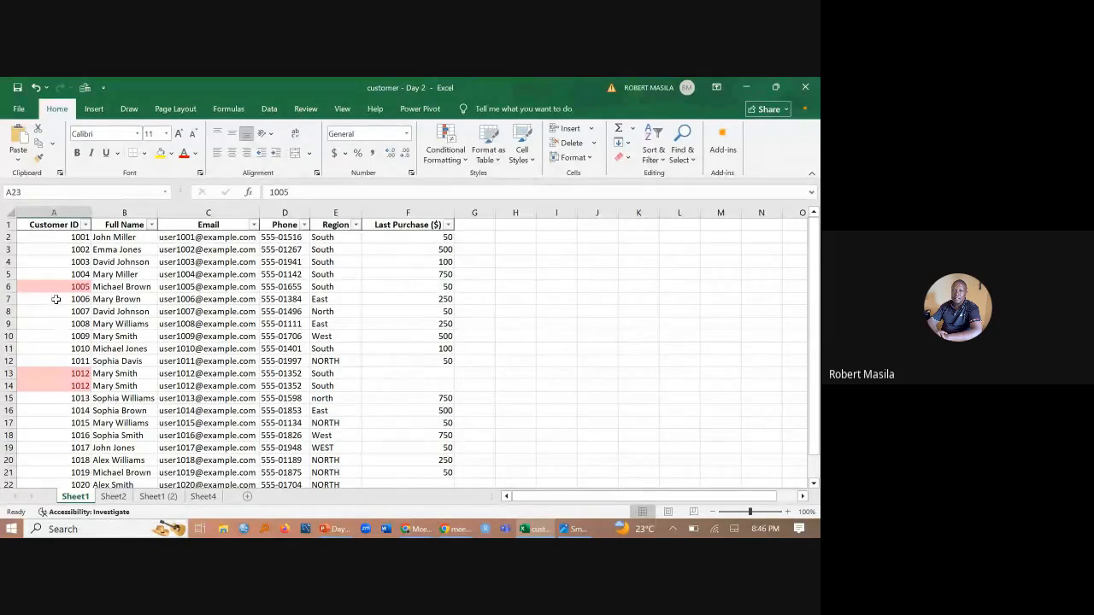
- Compare the Full Name entries of the highlighted rows, matching row 23 with row 6 and row 13 with row 14
{"action": "scroll", "coordinate": [90, 398], "scroll_direction": "down", "scroll_amount": 2}
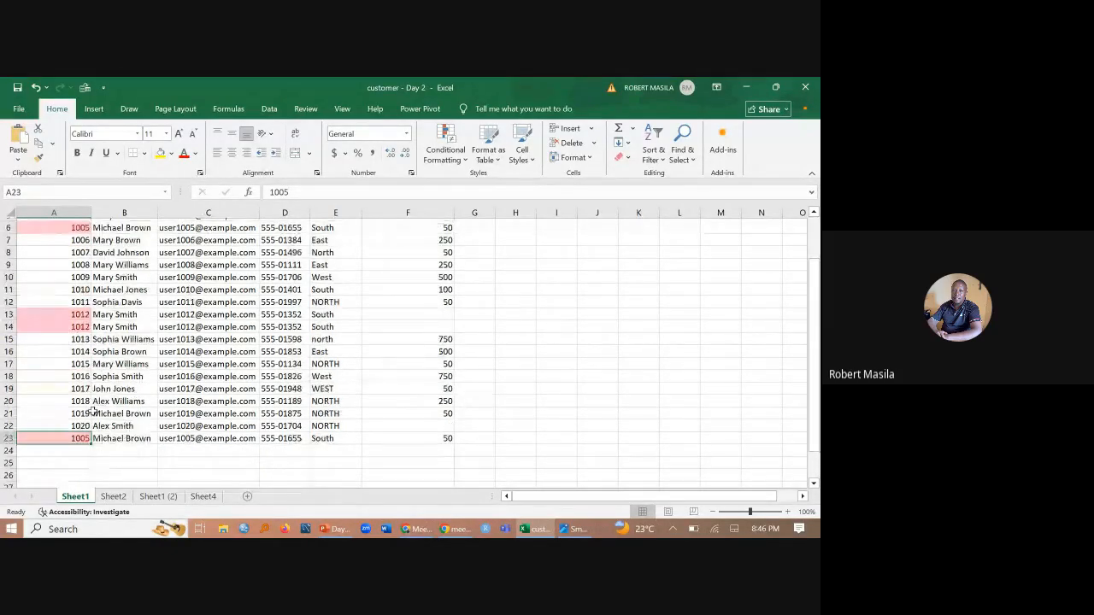
{"action": "scroll", "coordinate": [92, 402], "scroll_direction": "down", "scroll_amount": 2}
{"action": "left_click", "coordinate": [96, 388]}
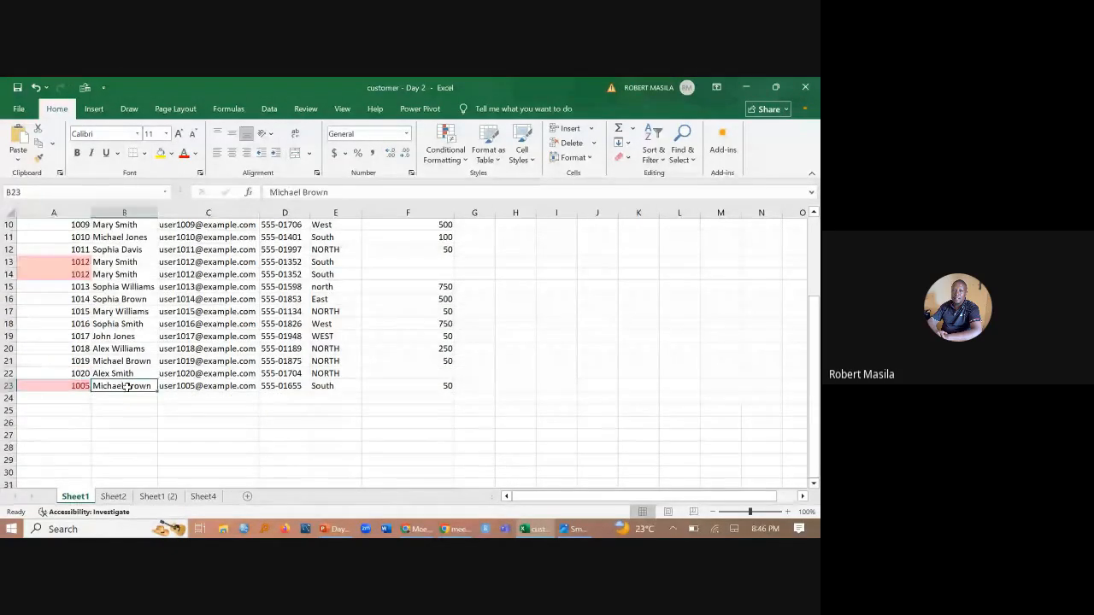
{"action": "scroll", "coordinate": [124, 381], "scroll_direction": "up", "scroll_amount": 3}
{"action": "left_click", "coordinate": [124, 287]}
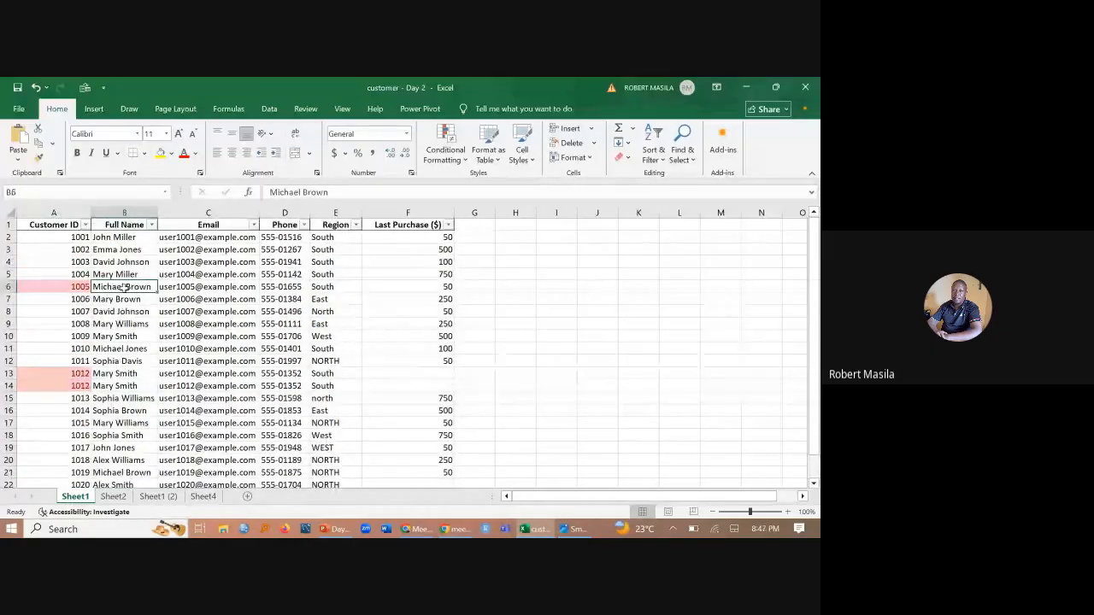
{"action": "left_click", "coordinate": [112, 376]}
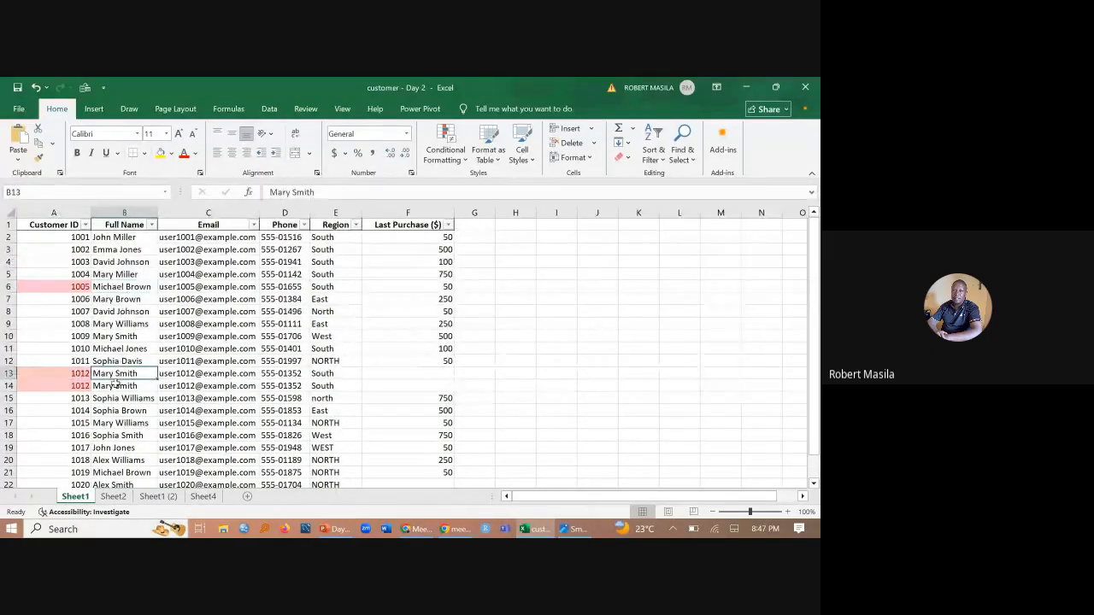
{"action": "left_click", "coordinate": [116, 386]}
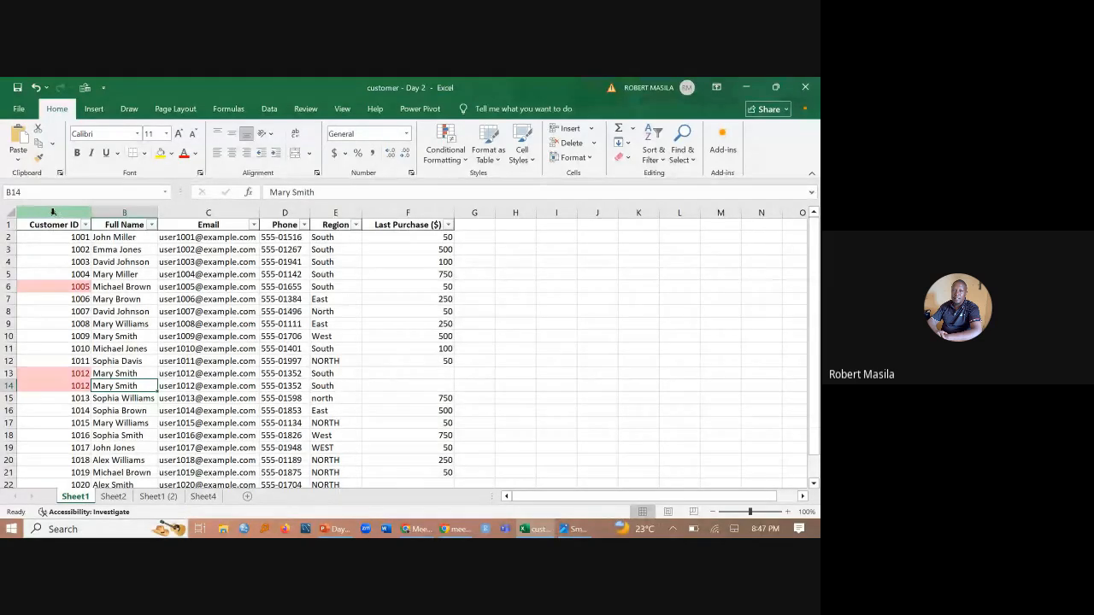
- Start Remove Duplicates on the Customer ID column (A) and expand the selection to the adjacent data
{"action": "left_click", "coordinate": [53, 212]}
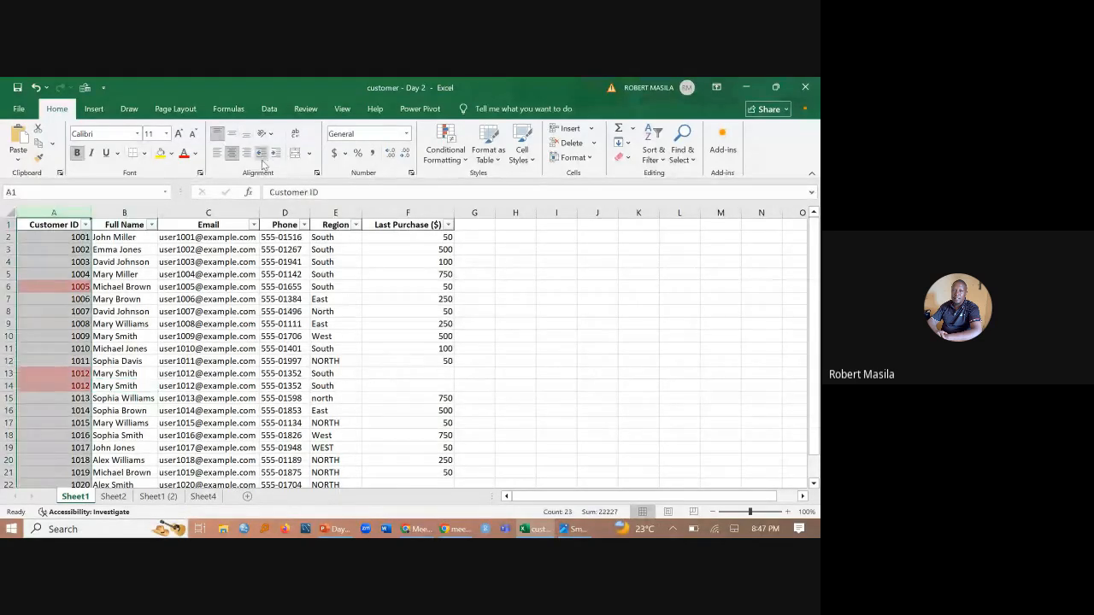
{"action": "left_click", "coordinate": [270, 109]}
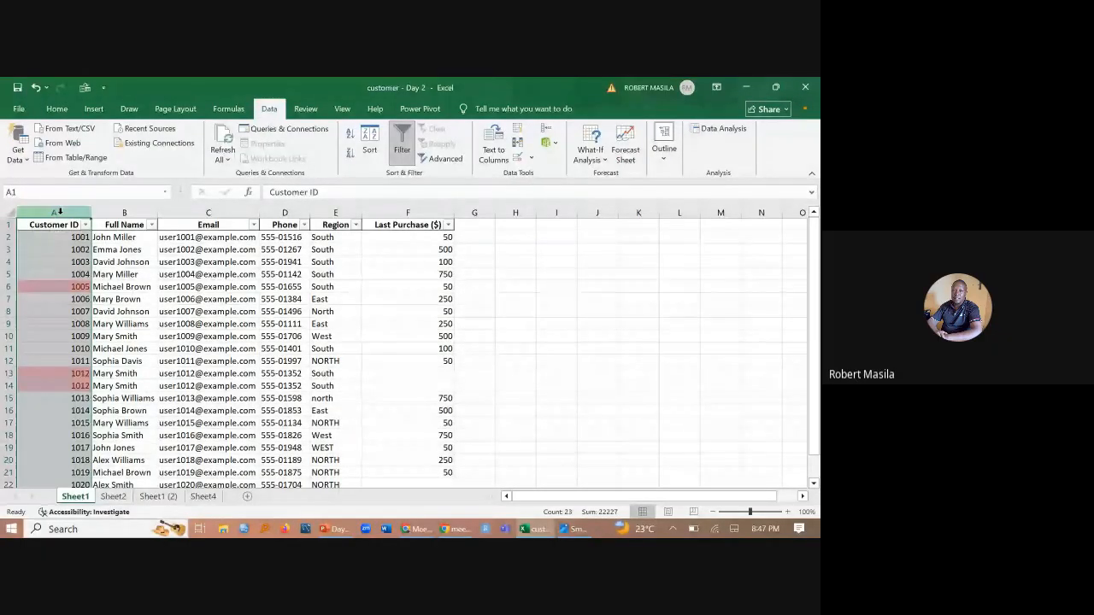
{"action": "left_click", "coordinate": [517, 143]}
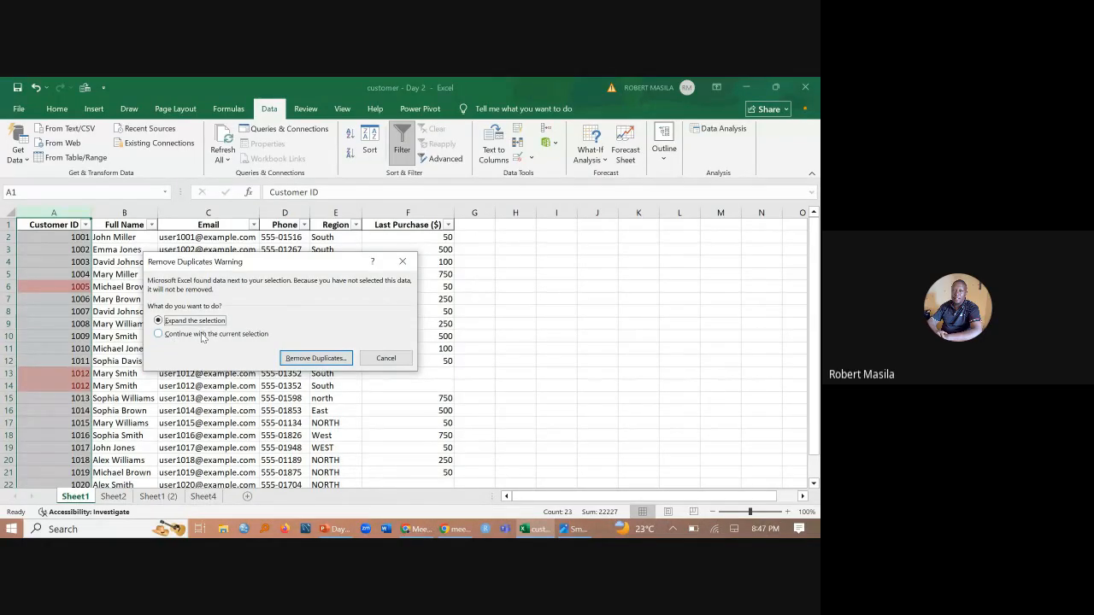
{"action": "left_click_drag", "start_coordinate": [227, 263], "coordinate": [408, 276]}
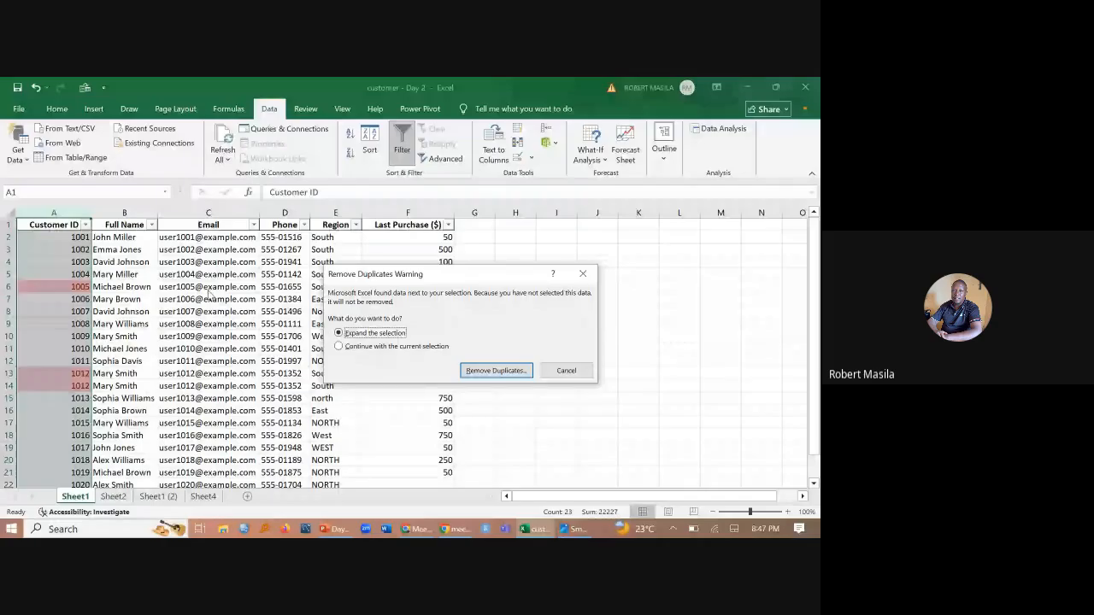
{"action": "left_click_drag", "start_coordinate": [420, 274], "coordinate": [519, 284]}
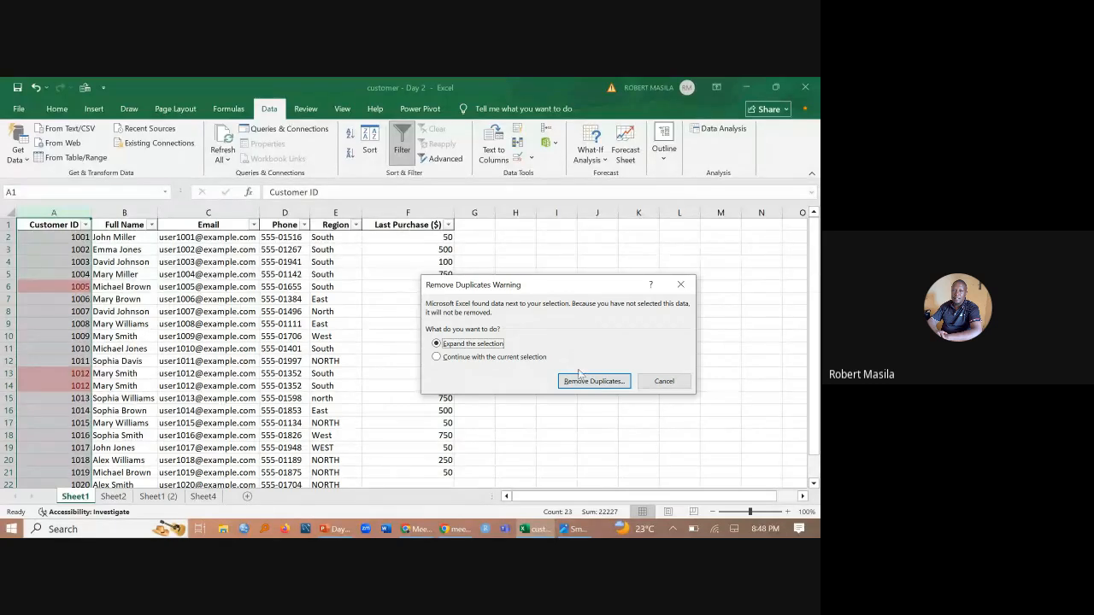
{"action": "left_click", "coordinate": [436, 357]}
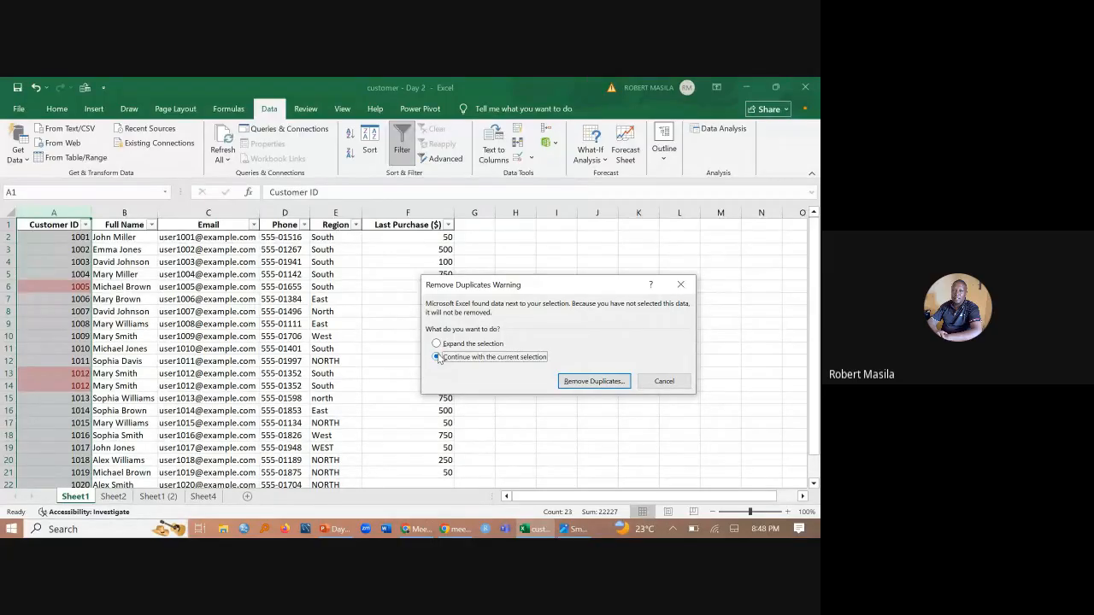
{"action": "left_click", "coordinate": [436, 344]}
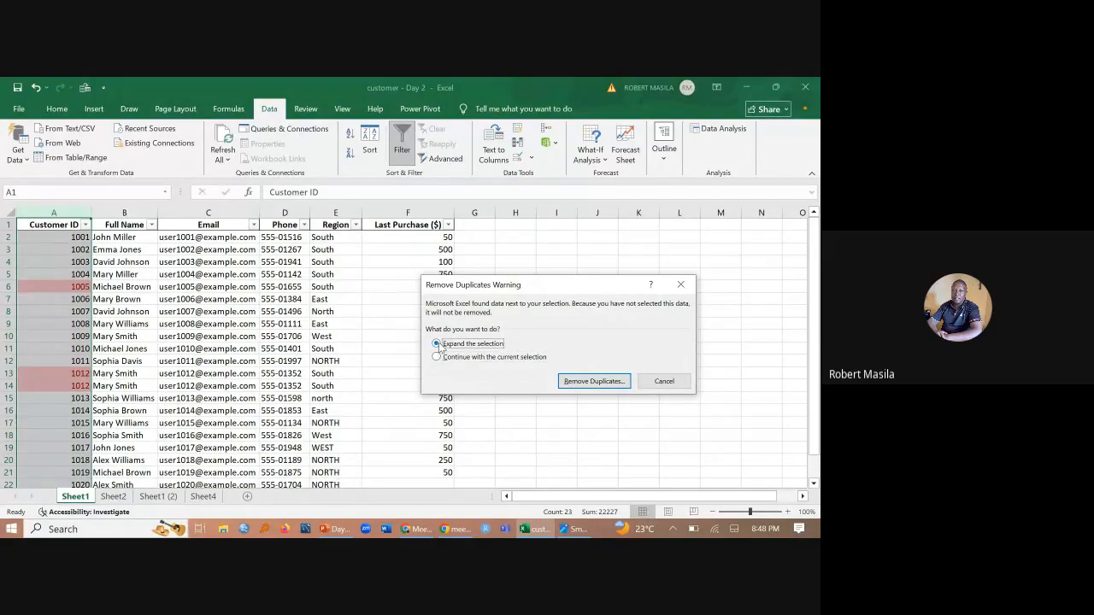
{"action": "left_click_drag", "start_coordinate": [575, 286], "coordinate": [448, 244]}
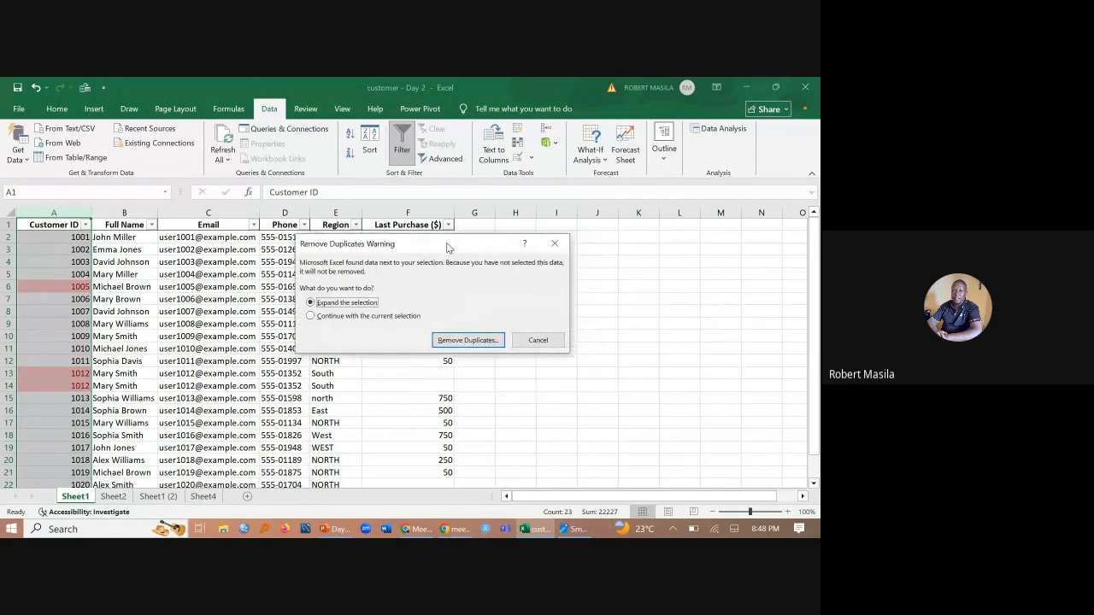
{"action": "left_click", "coordinate": [468, 340]}
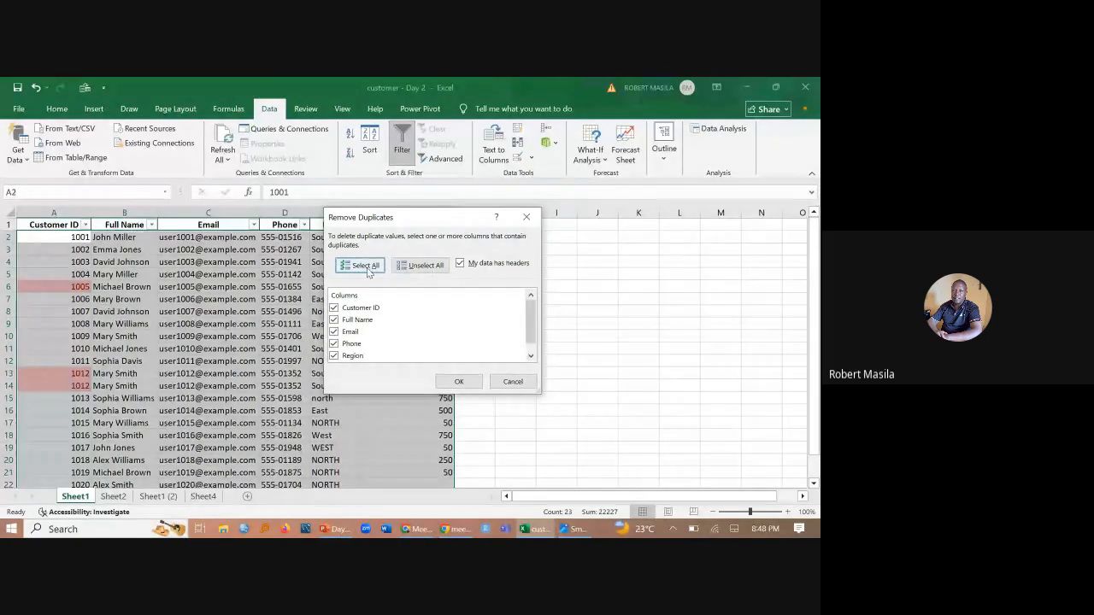
- Remove the duplicate rows by comparing only the Customer ID column, with all other columns deselected
{"action": "left_click", "coordinate": [420, 266]}
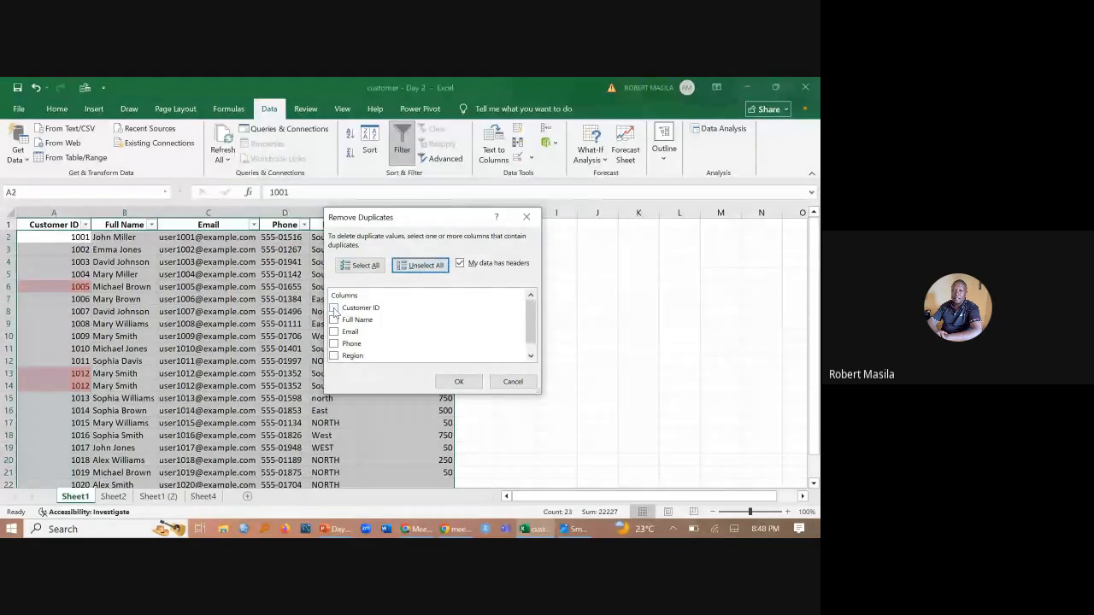
{"action": "left_click", "coordinate": [334, 308]}
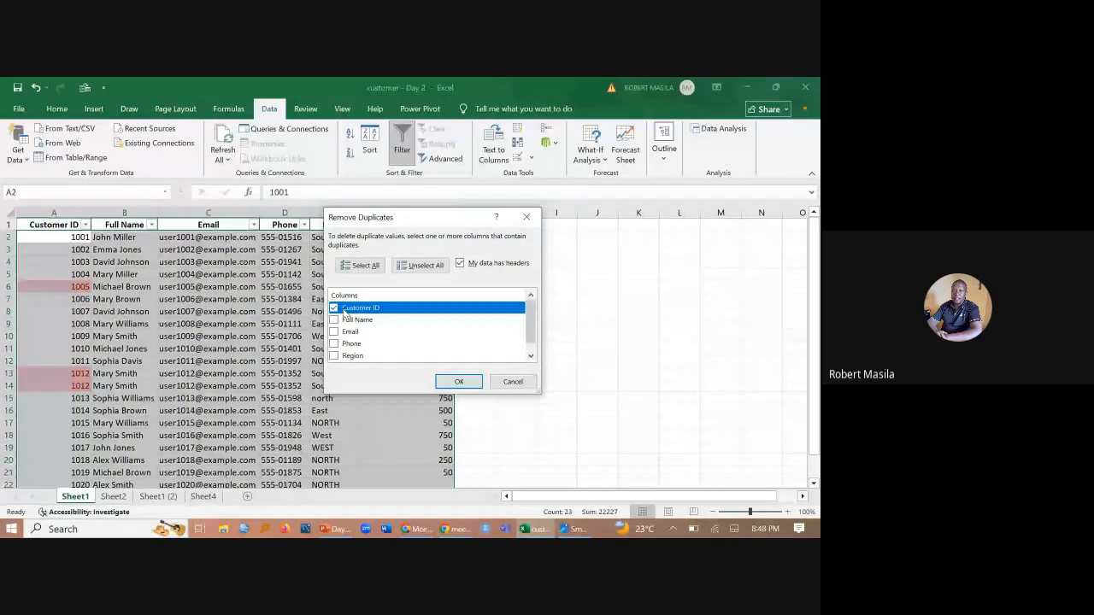
{"action": "left_click", "coordinate": [459, 381]}
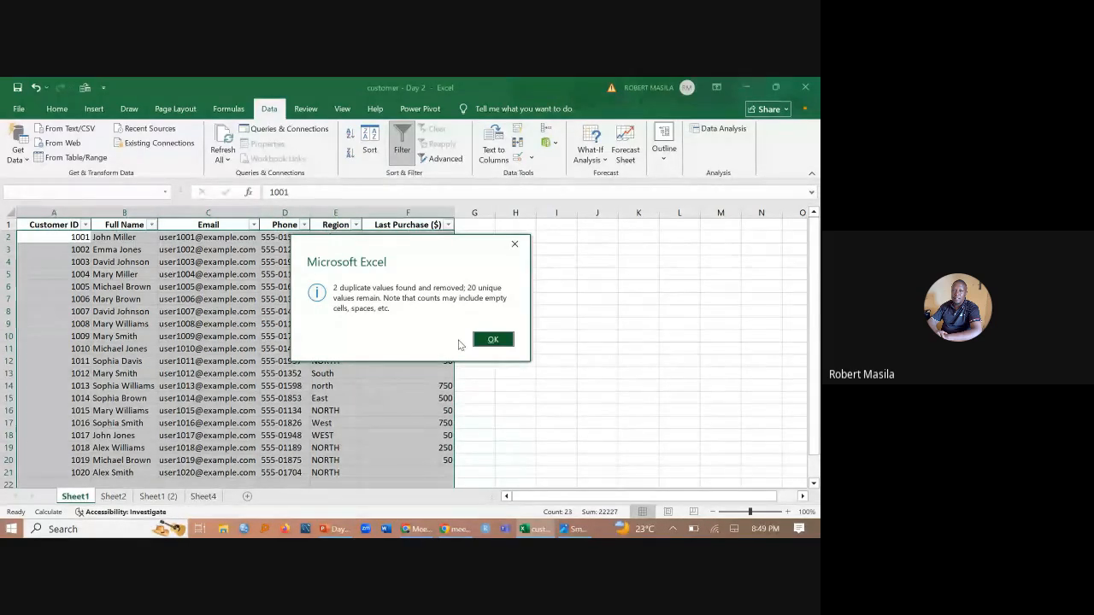
{"action": "left_click", "coordinate": [493, 340]}
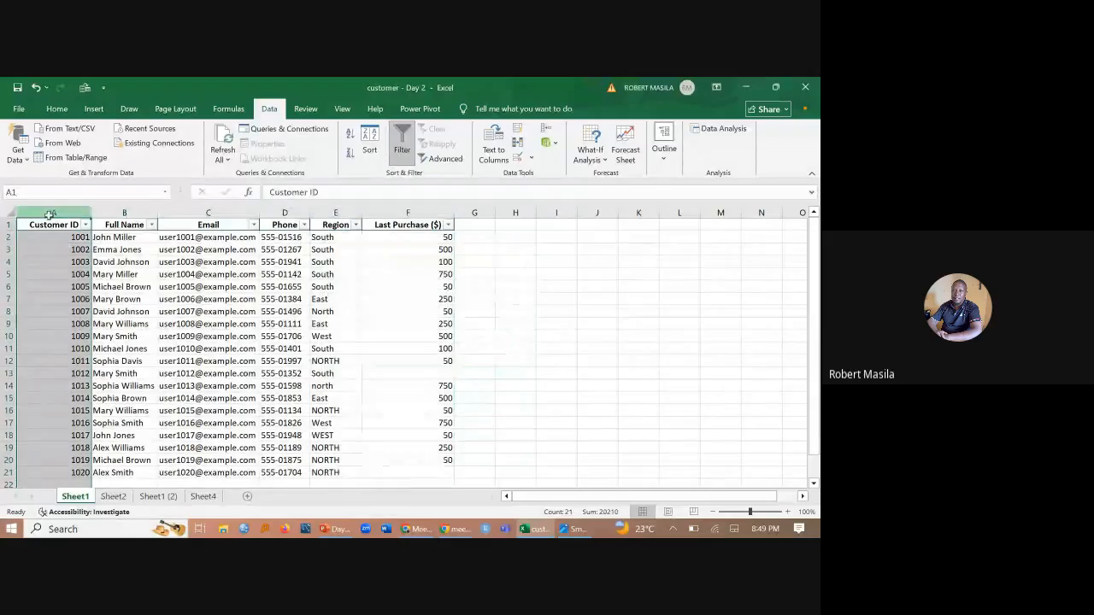
- Recheck the Customer ID column for duplicates with conditional formatting's Duplicate Values rule
{"action": "left_click", "coordinate": [56, 104]}
{"action": "left_click", "coordinate": [446, 150]}
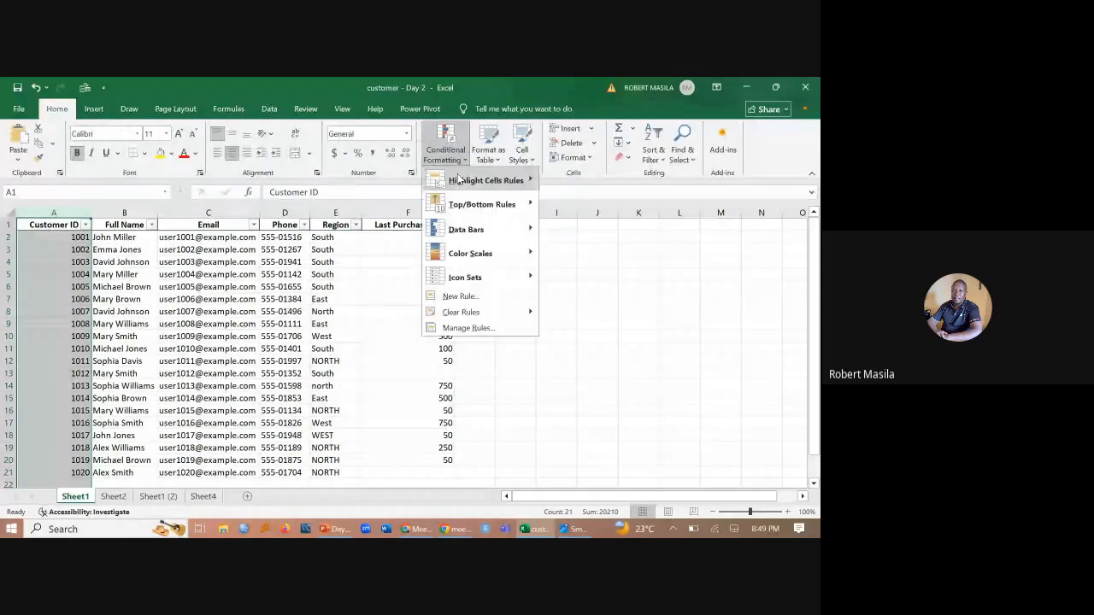
{"action": "left_click", "coordinate": [595, 329]}
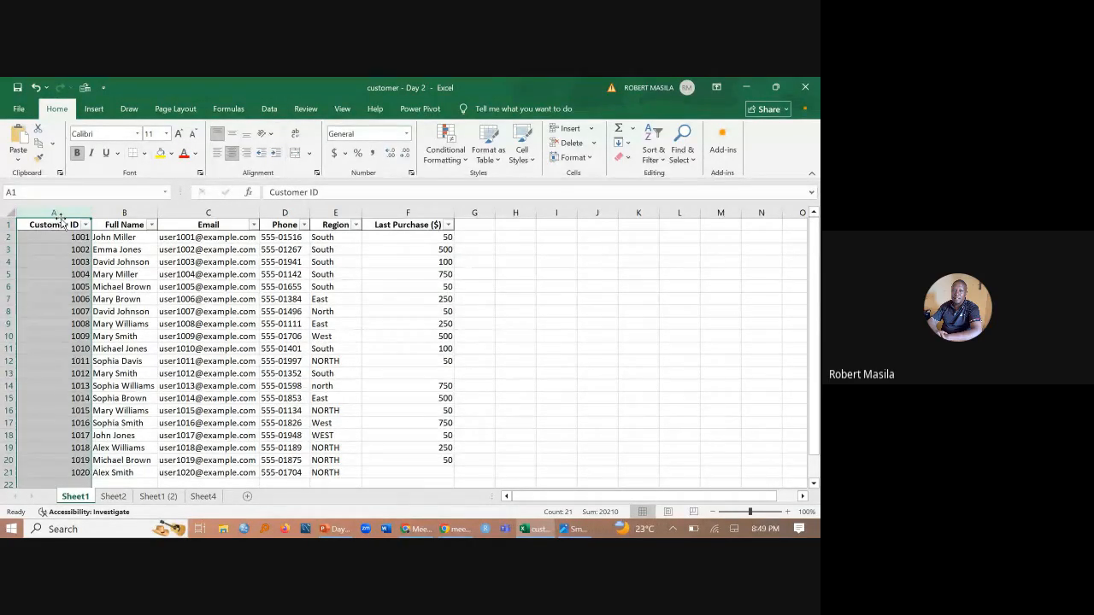
- Switch to PowerPoint and run the Day 2 slide show from the first slide to "Your Data Cleaning Toolkit"
{"action": "left_click", "coordinate": [335, 529]}
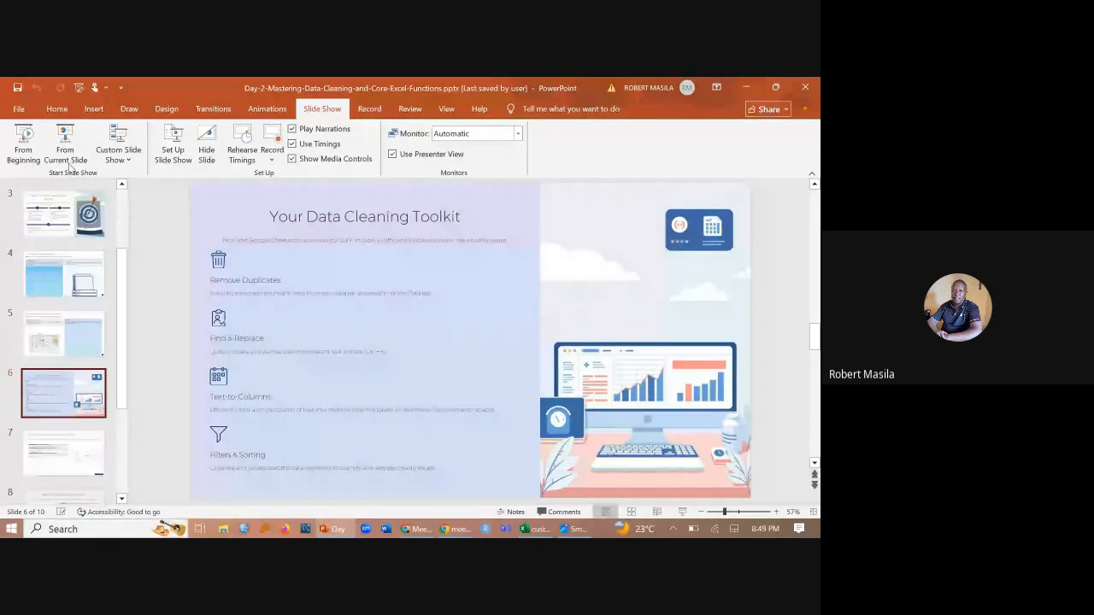
{"action": "left_click", "coordinate": [23, 144]}
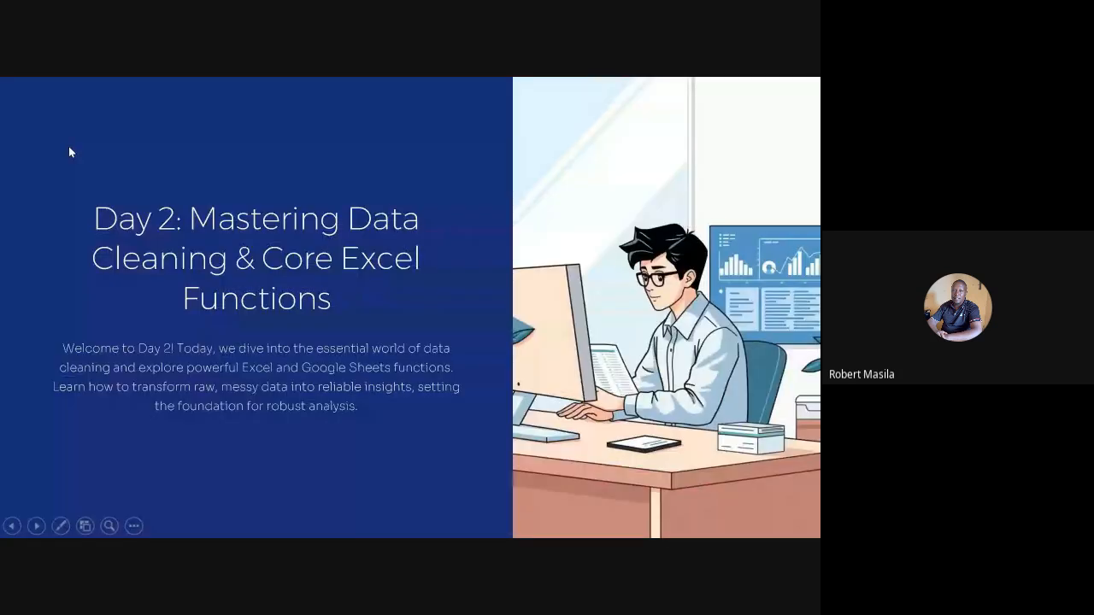
{"action": "key", "text": "Right"}
{"action": "key", "text": "Right"}
{"action": "key", "text": "Right"}
{"action": "key", "text": "Right"}
{"action": "key", "text": "Right"}
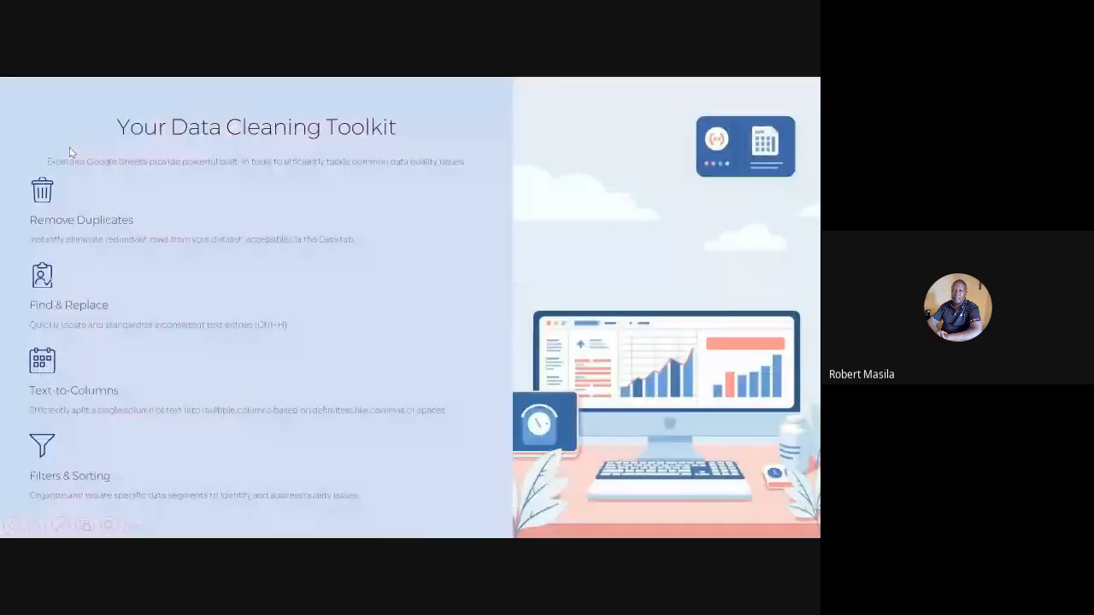
{"action": "key", "text": "Left"}
- Turn on the laser pointer for the "Your Data Cleaning Toolkit" slide, and end the slide show
{"action": "left_click", "coordinate": [61, 524]}
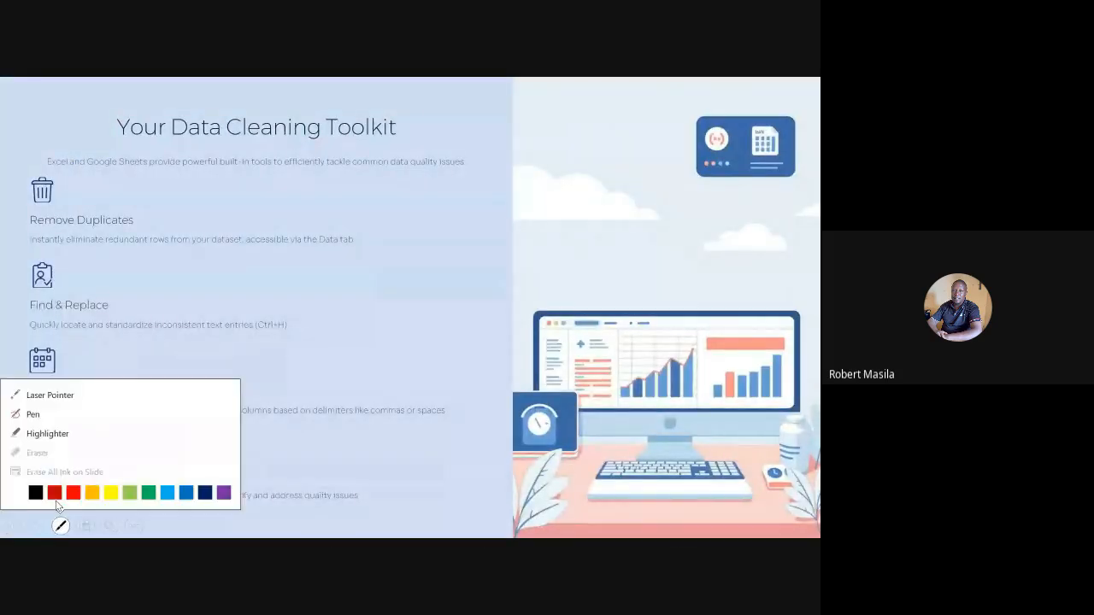
{"action": "left_click", "coordinate": [31, 398]}
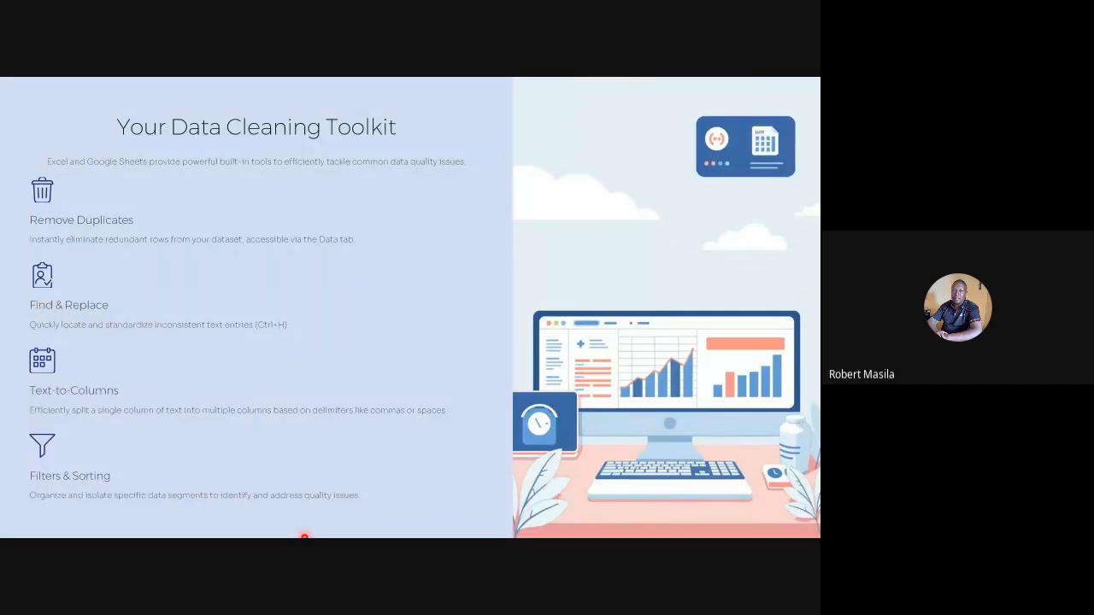
{"action": "key", "text": "Escape"}
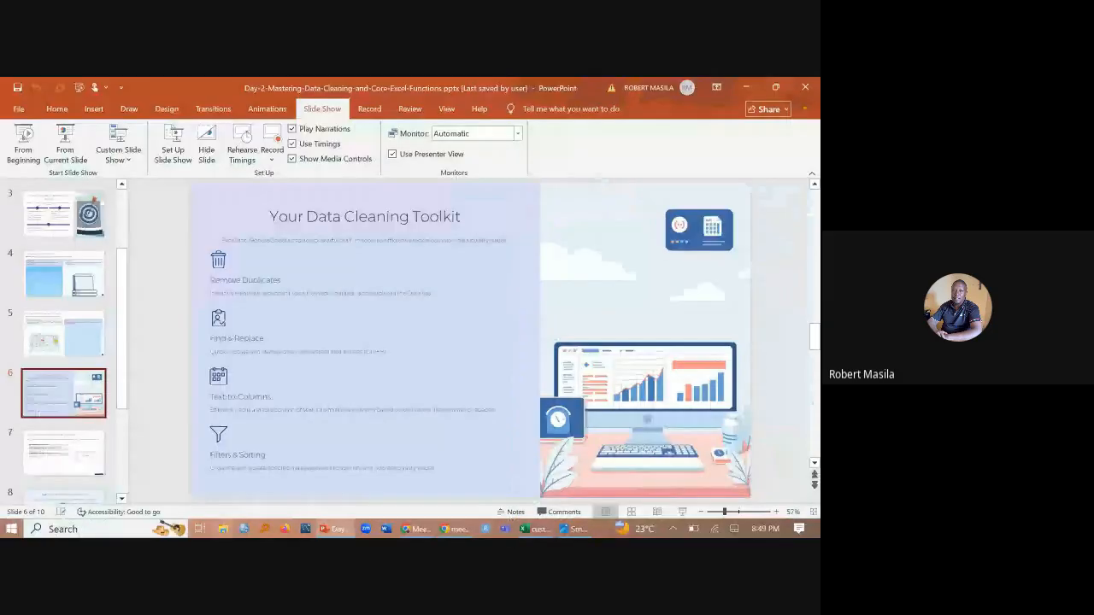
- Switch back to Excel and filter the Region column (E) of Sheet1 to show only North
{"action": "left_click", "coordinate": [533, 530]}
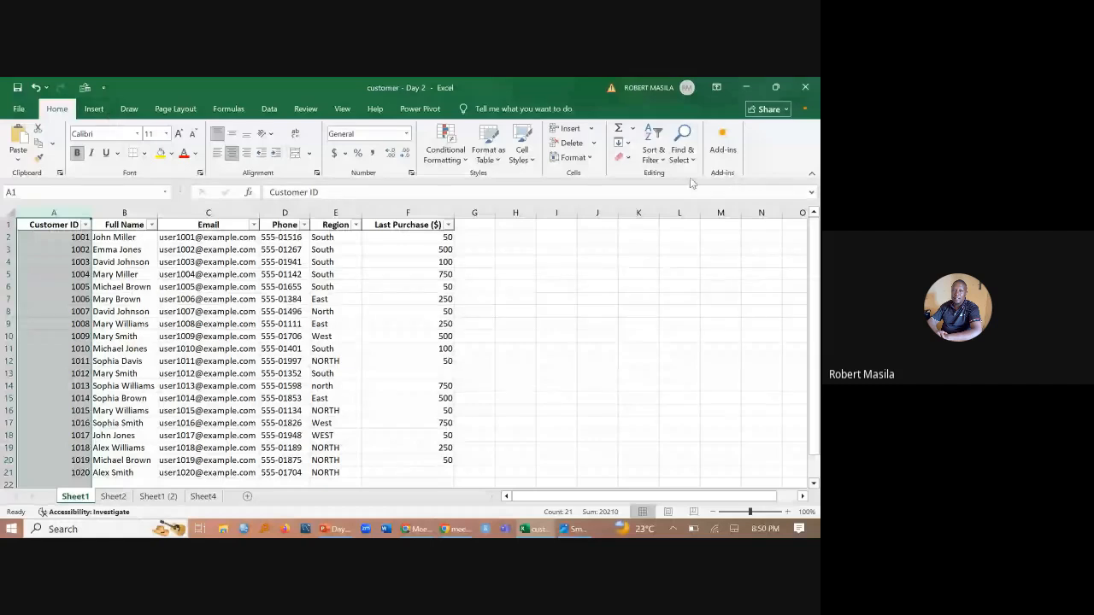
{"action": "left_click", "coordinate": [345, 215]}
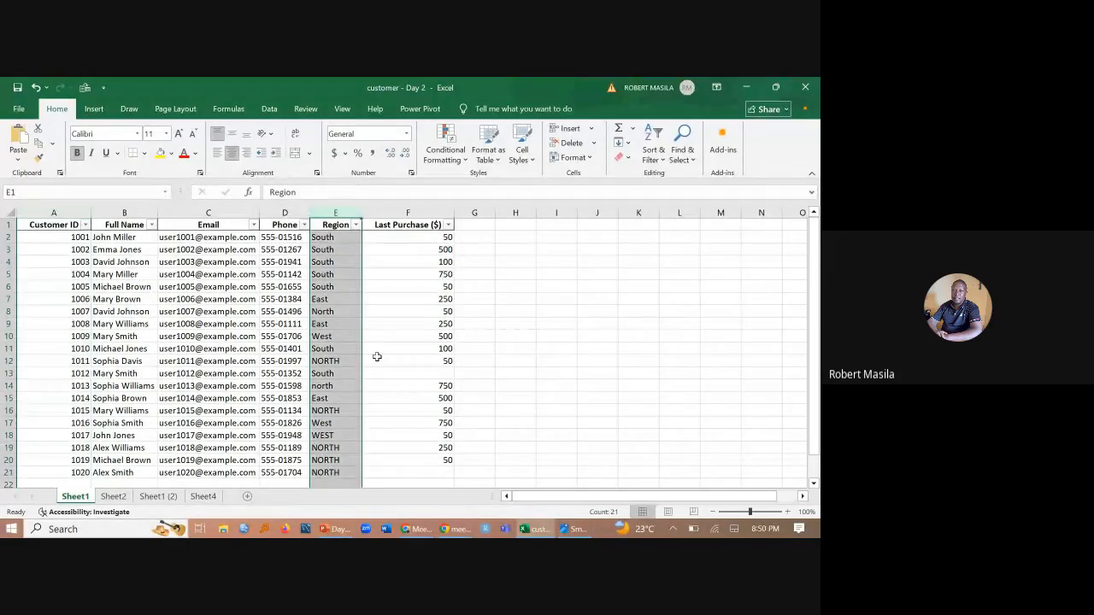
{"action": "left_click", "coordinate": [339, 362]}
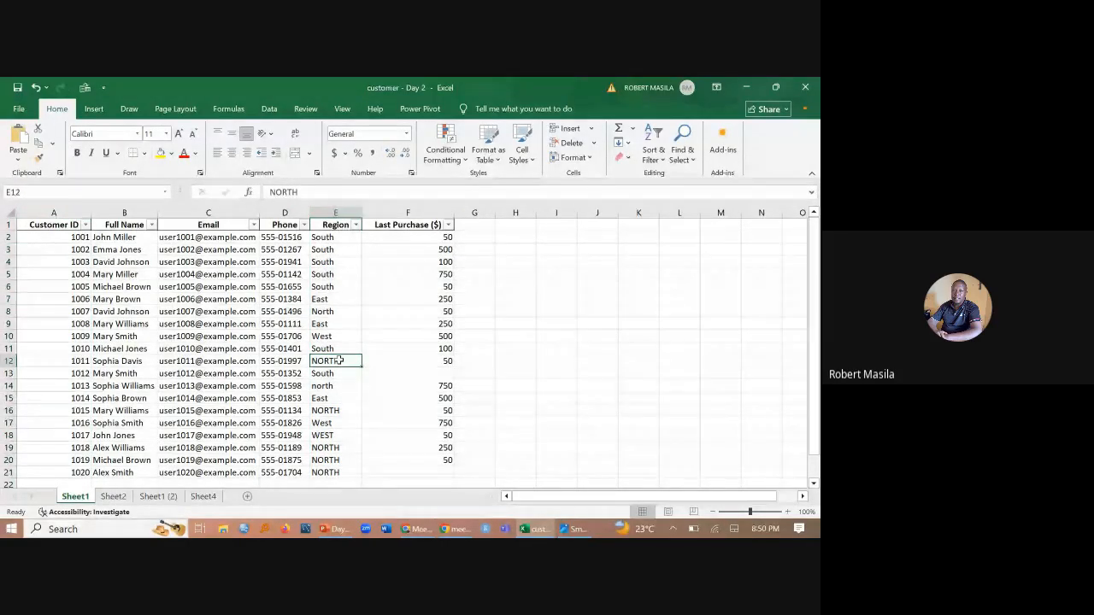
{"action": "left_click", "coordinate": [356, 225]}
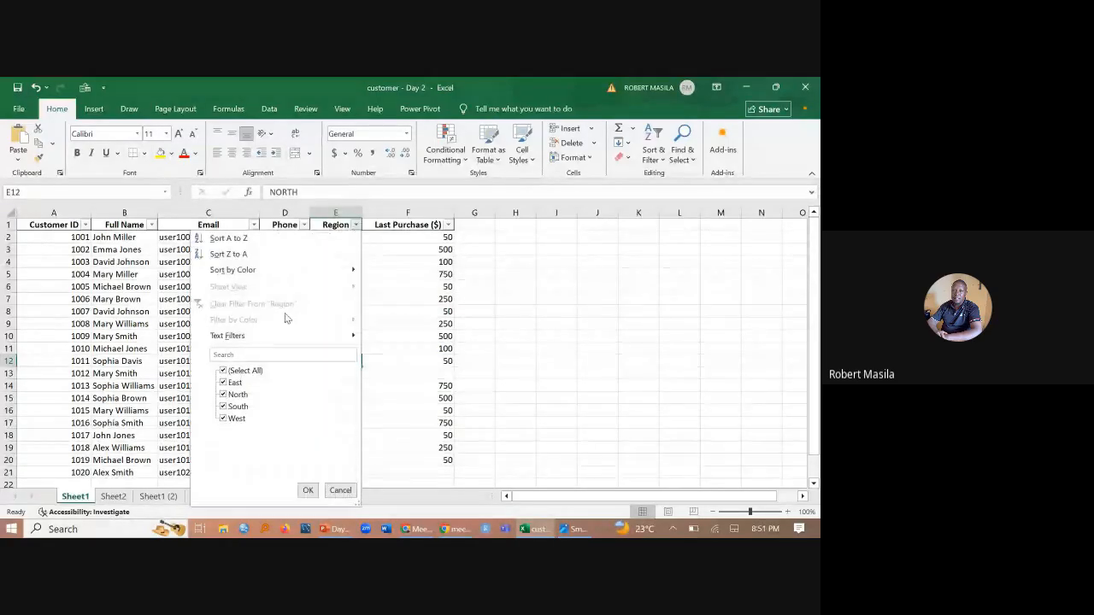
{"action": "left_click", "coordinate": [228, 372]}
{"action": "left_click", "coordinate": [229, 373]}
{"action": "left_click", "coordinate": [236, 394]}
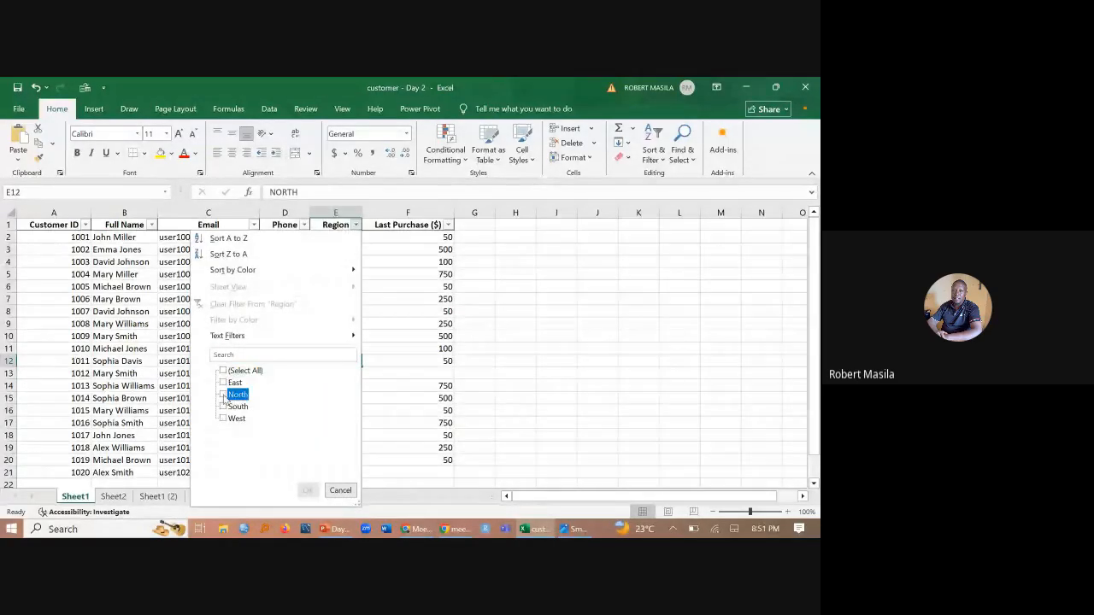
{"action": "left_click", "coordinate": [313, 493]}
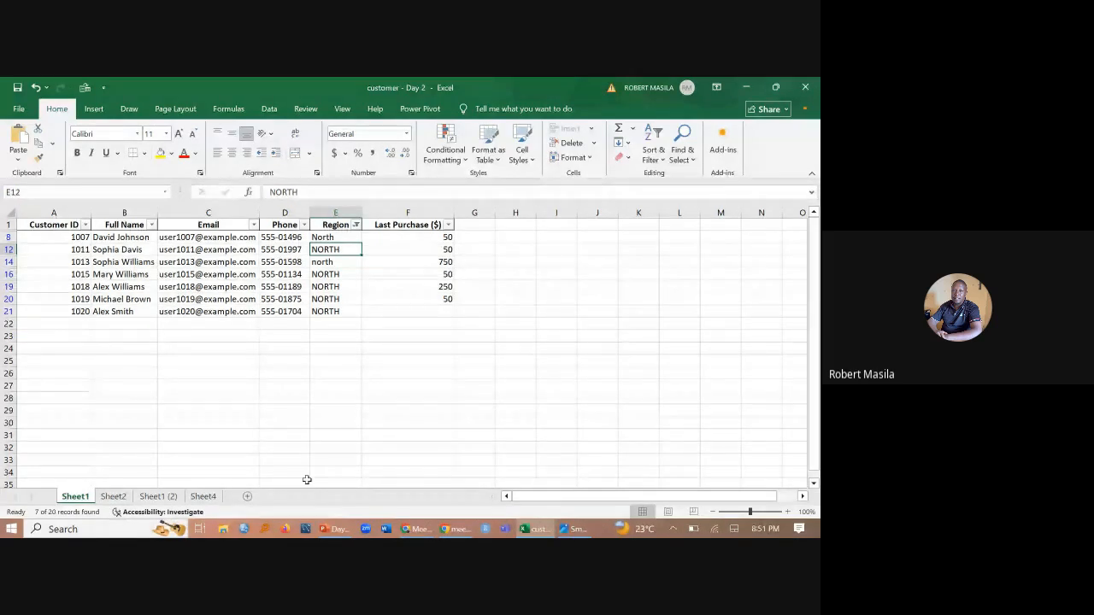
- Compare the capitalization of the filtered Region entries in rows 8, 12 and 14
{"action": "left_click", "coordinate": [357, 264]}
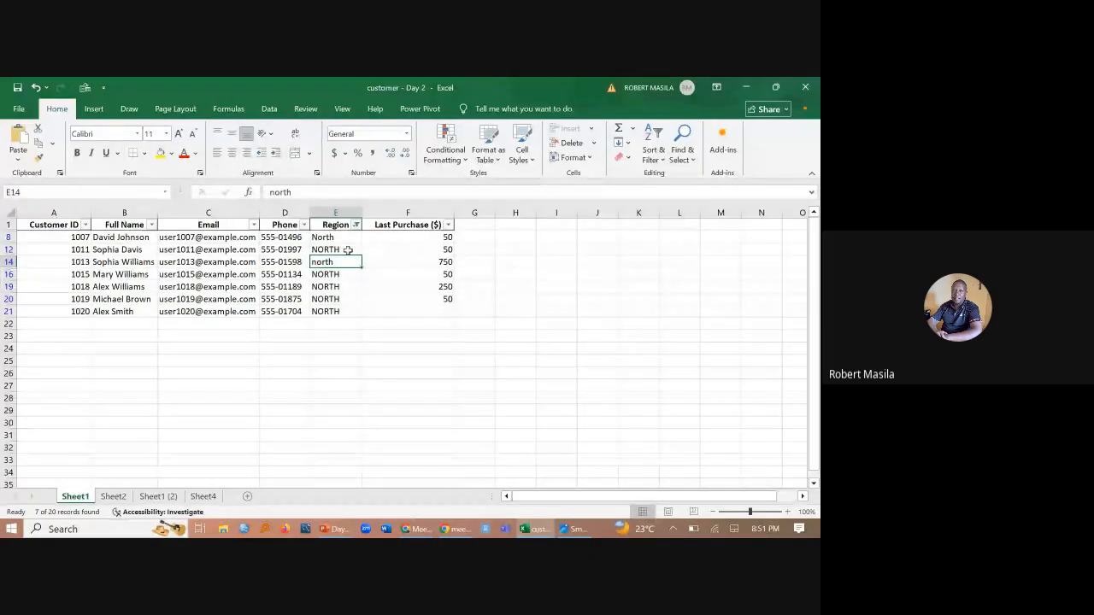
{"action": "left_click", "coordinate": [348, 249]}
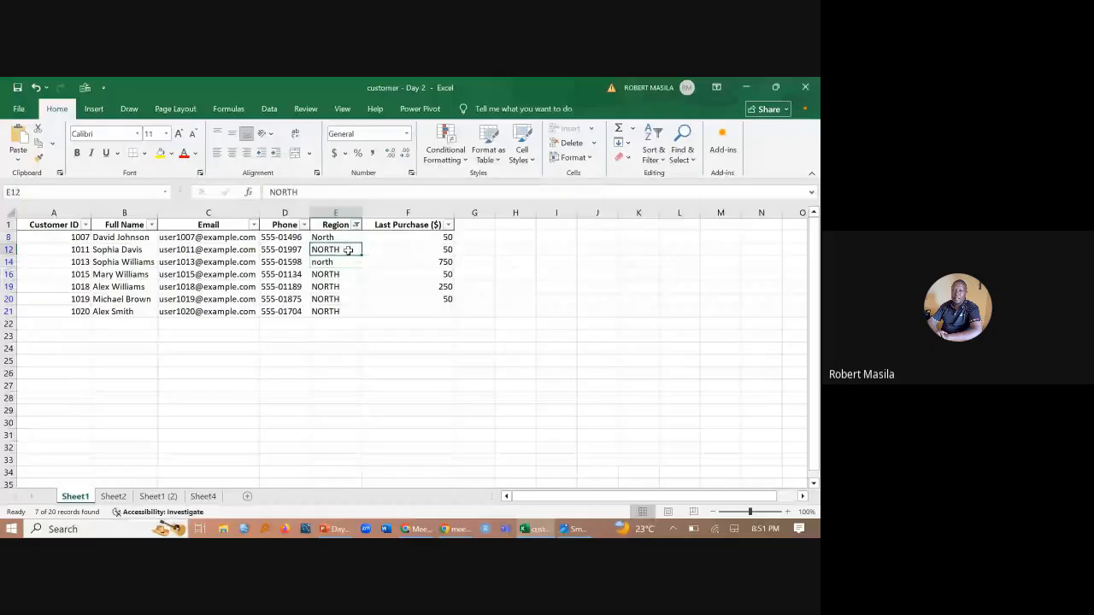
{"action": "left_click", "coordinate": [322, 236]}
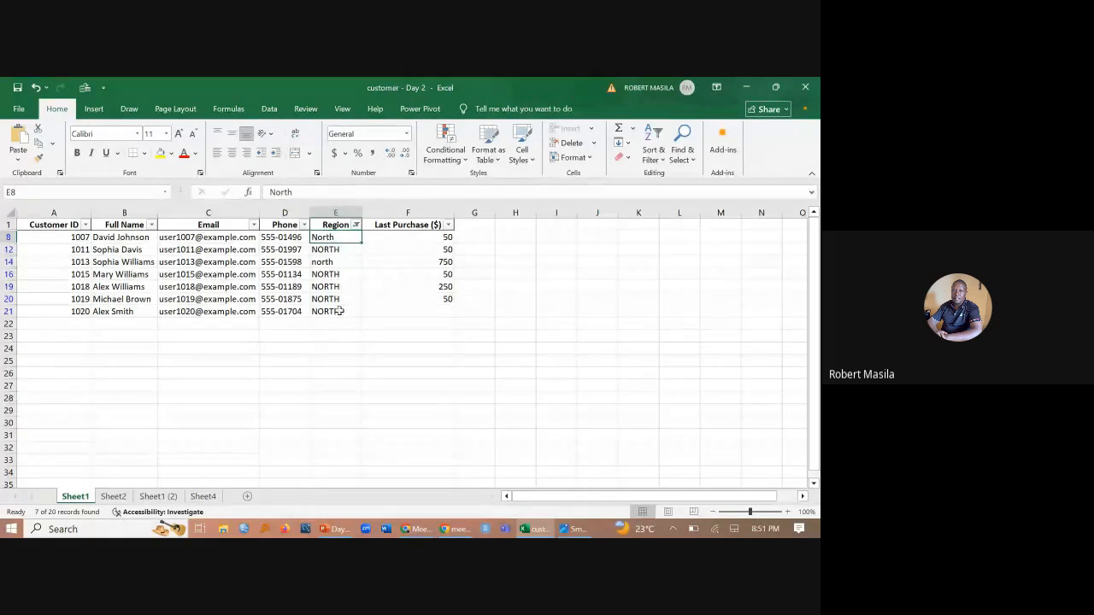
{"action": "left_click", "coordinate": [330, 249]}
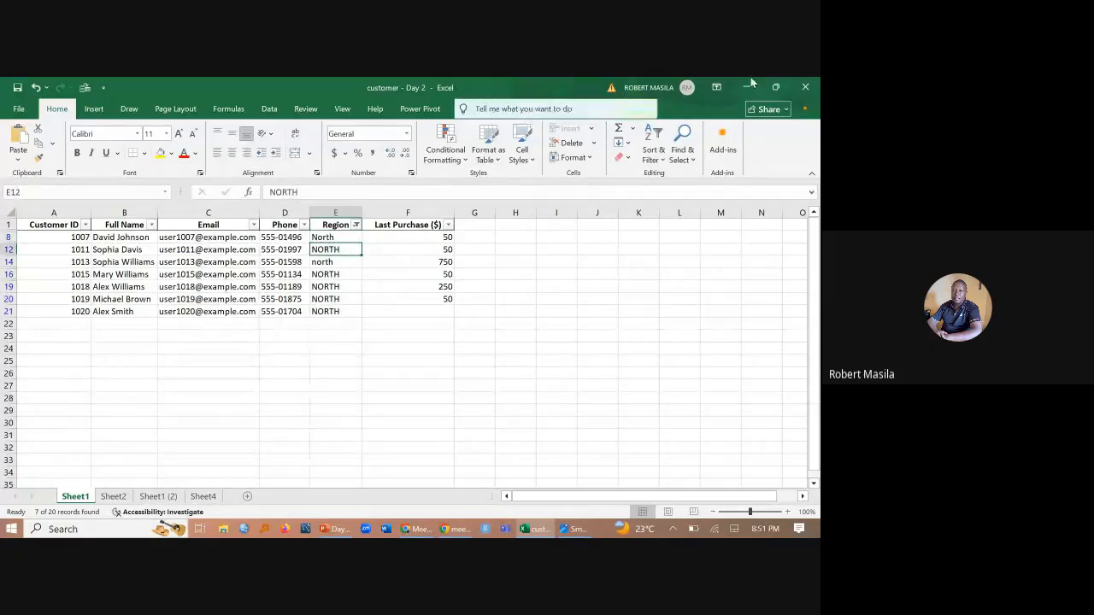
- Replace all NORTH entries with North in the filtered rows of Sheet1 using Find and Replace, and close the dialog
{"action": "left_click", "coordinate": [685, 163]}
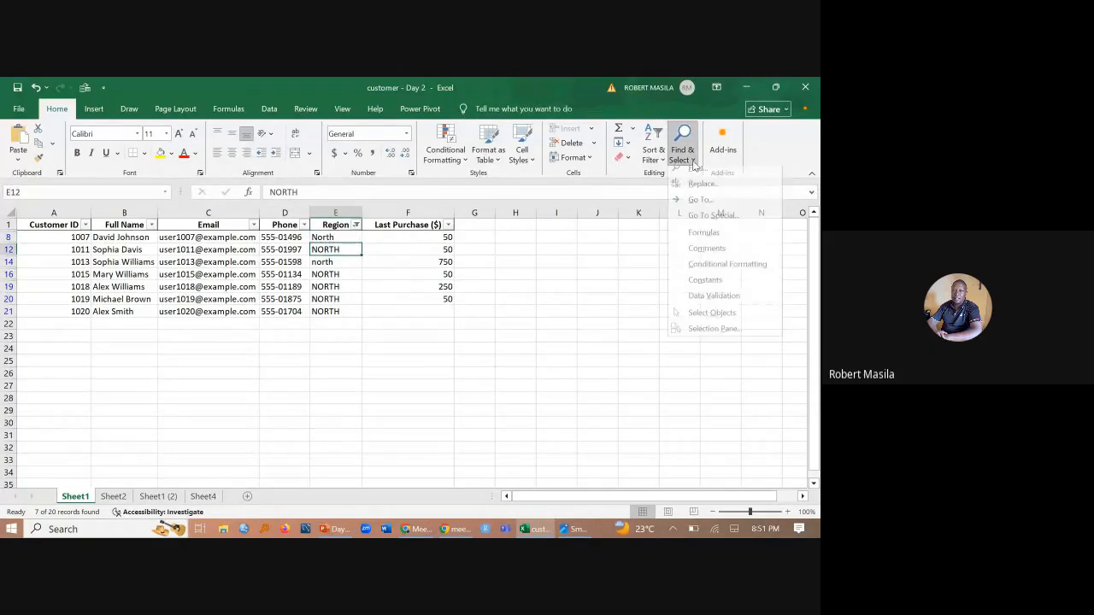
{"action": "left_click", "coordinate": [701, 192]}
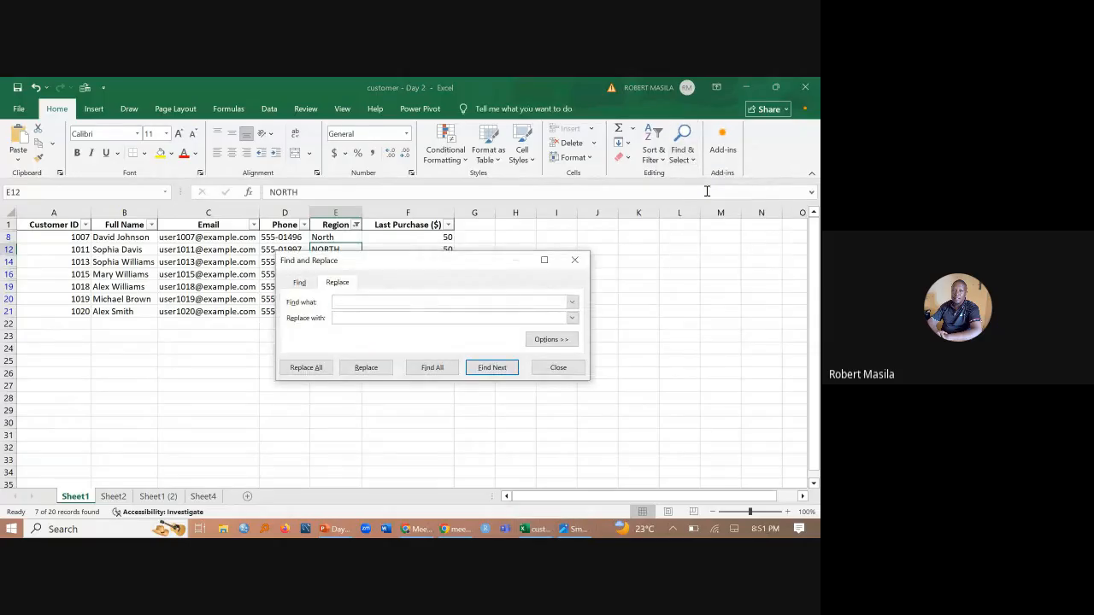
{"action": "left_click_drag", "start_coordinate": [541, 277], "coordinate": [587, 277]}
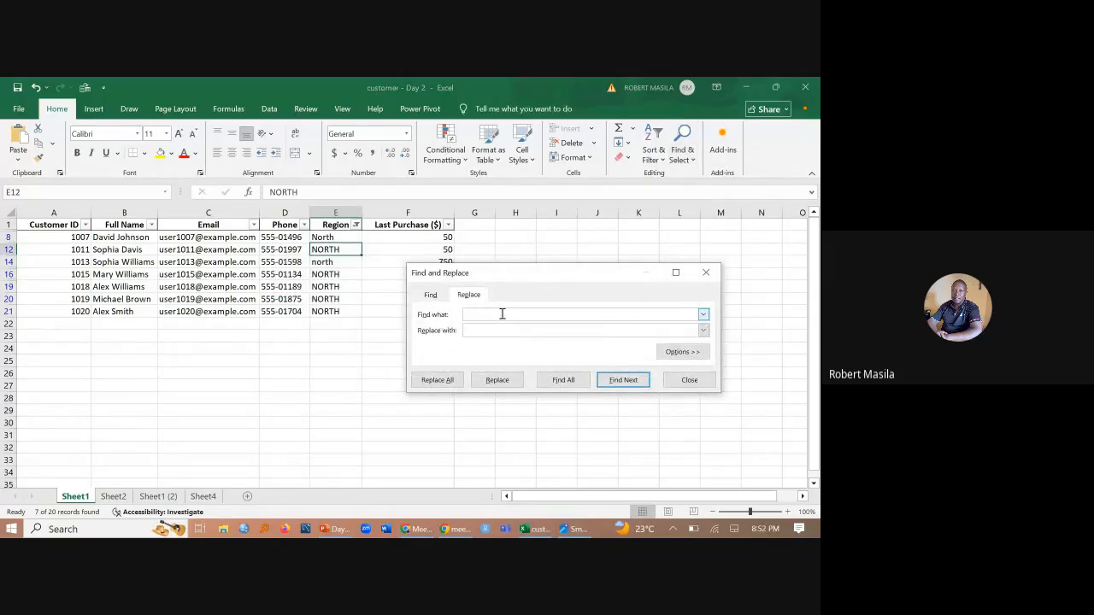
{"action": "type", "text": "NORTH"}
{"action": "left_click", "coordinate": [504, 329]}
{"action": "type", "text": "nORT"}
{"action": "key", "text": "BackSpace"}
{"action": "key", "text": "BackSpace"}
{"action": "key", "text": "BackSpace"}
{"action": "key", "text": "BackSpace"}
{"action": "type", "text": "North"}
{"action": "left_click", "coordinate": [455, 382]}
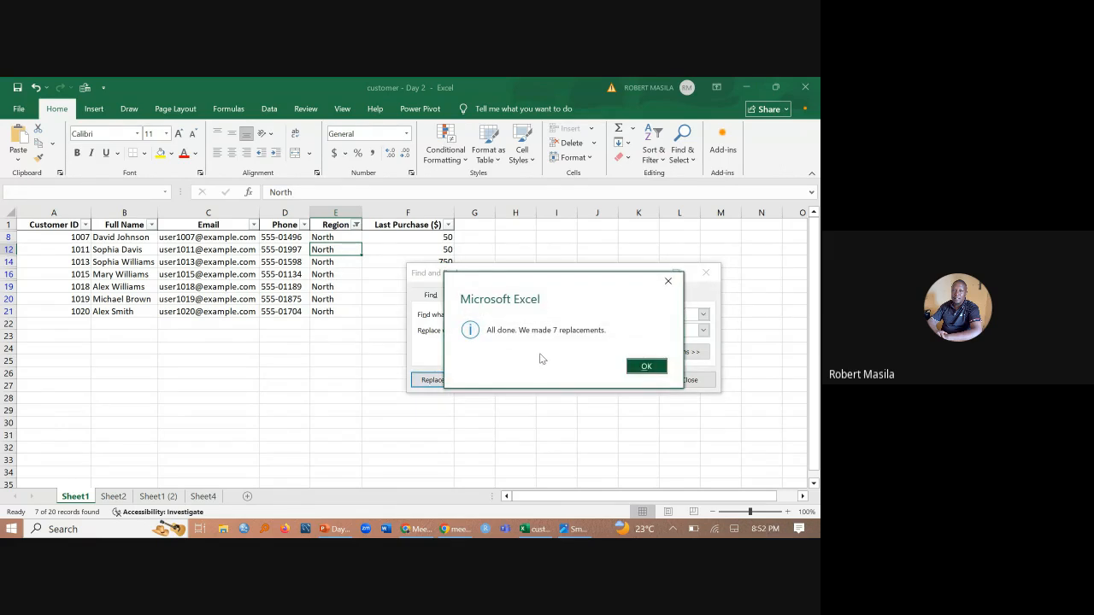
{"action": "left_click", "coordinate": [645, 366]}
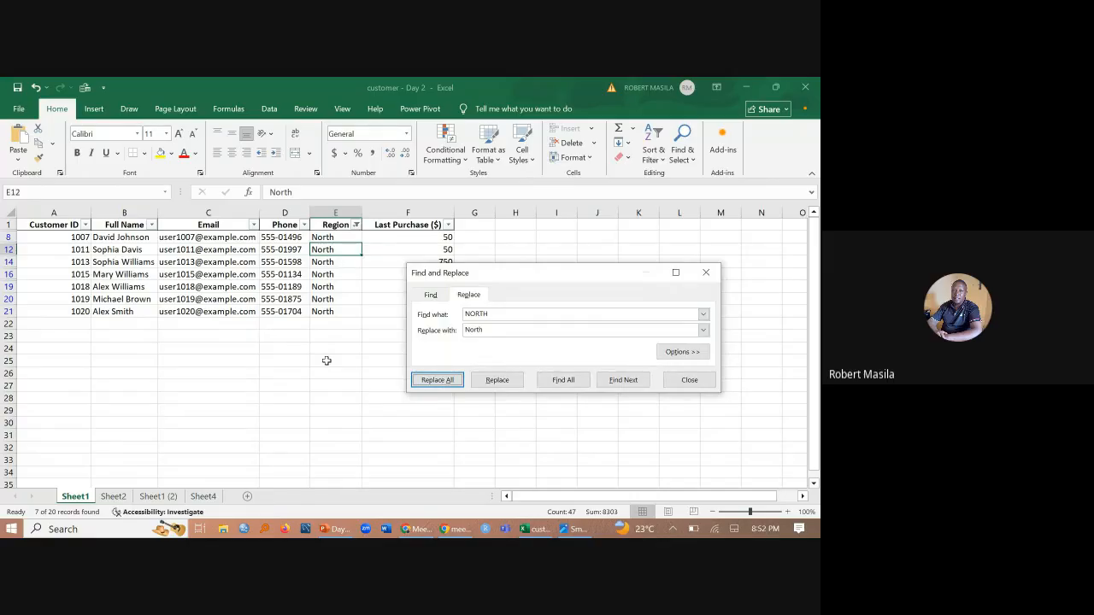
{"action": "left_click", "coordinate": [684, 381]}
- Return to the Excel workbook and set the Region column filter to show all regions
{"action": "key", "text": "alt+Tab"}
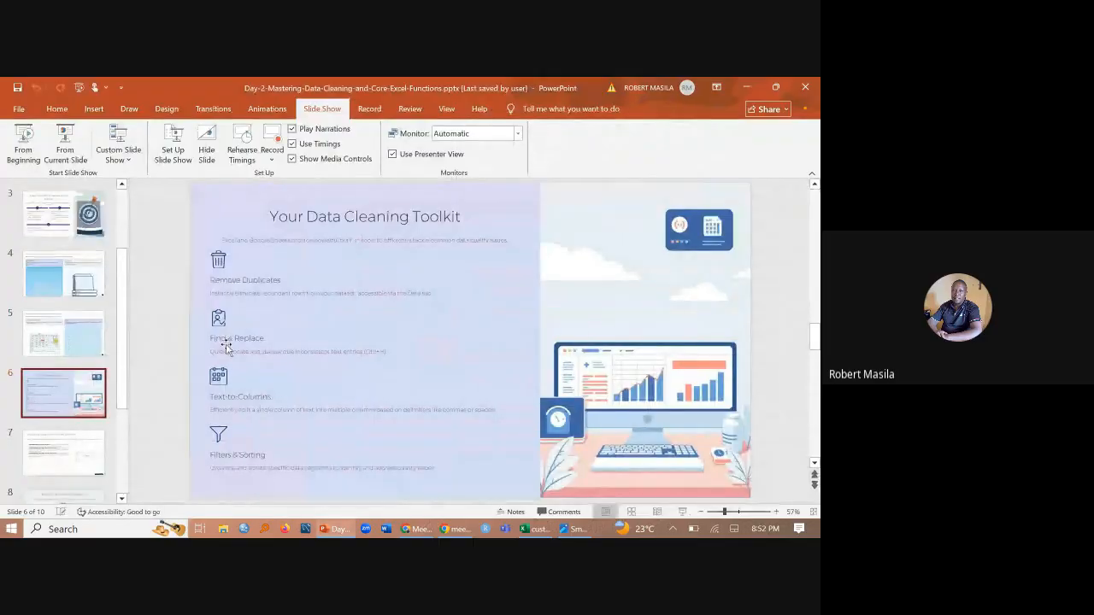
{"action": "left_click", "coordinate": [530, 530]}
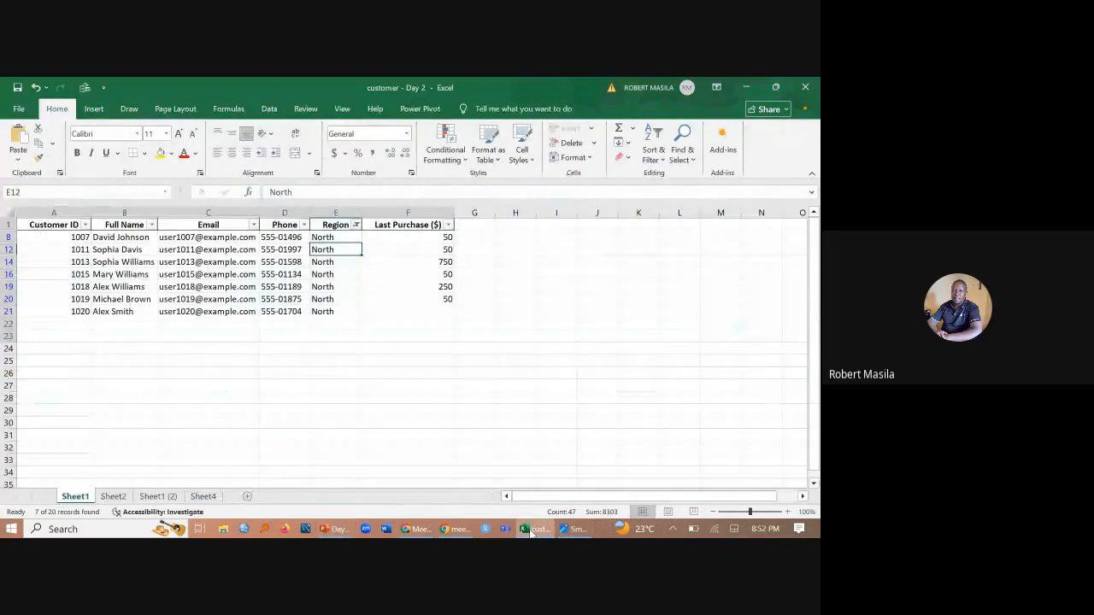
{"action": "left_click", "coordinate": [356, 225]}
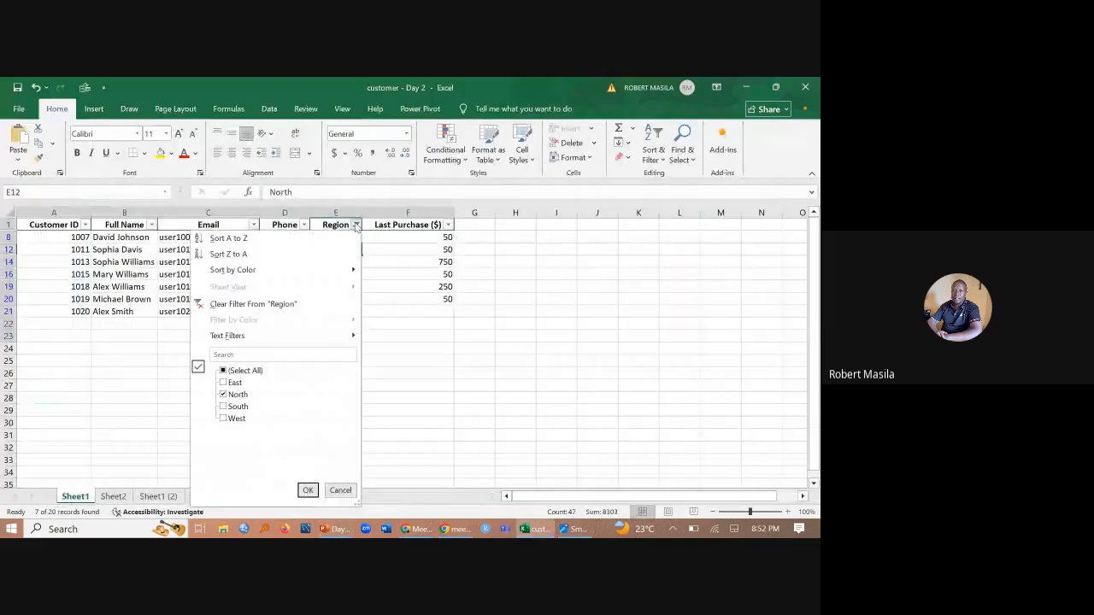
{"action": "left_click", "coordinate": [224, 371]}
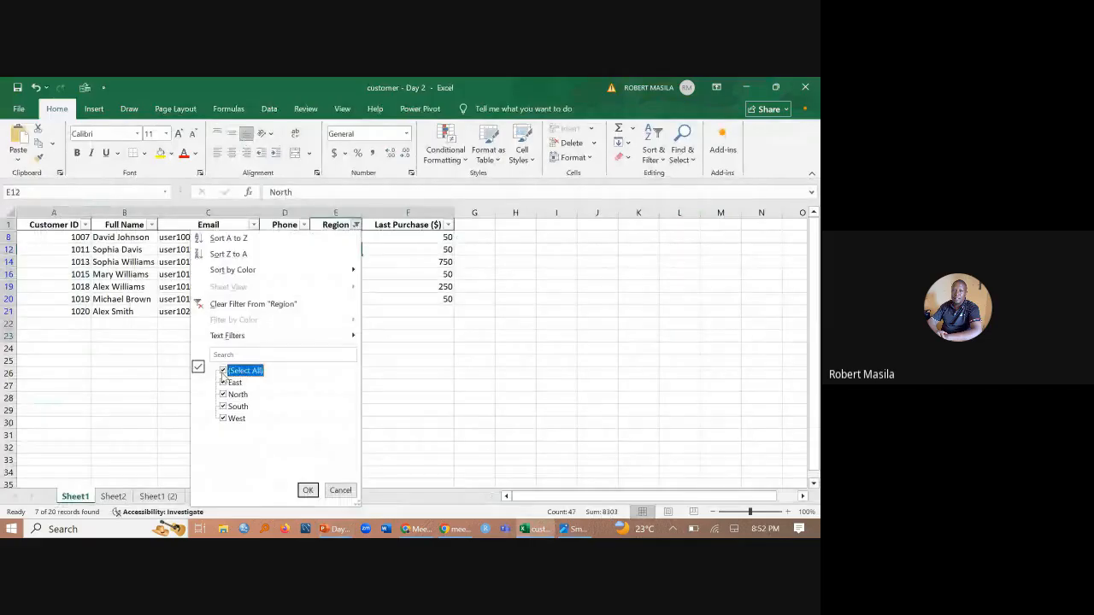
{"action": "left_click", "coordinate": [304, 488]}
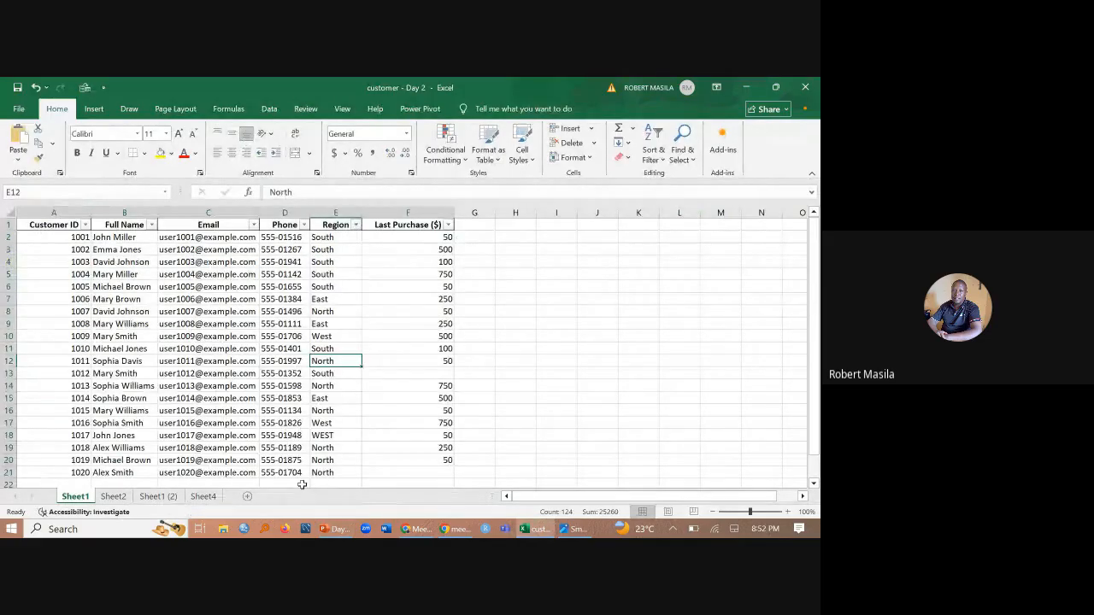
- Check the West entries in E17 and E18, and set Find and Replace to search for WEST
{"action": "left_click", "coordinate": [323, 436]}
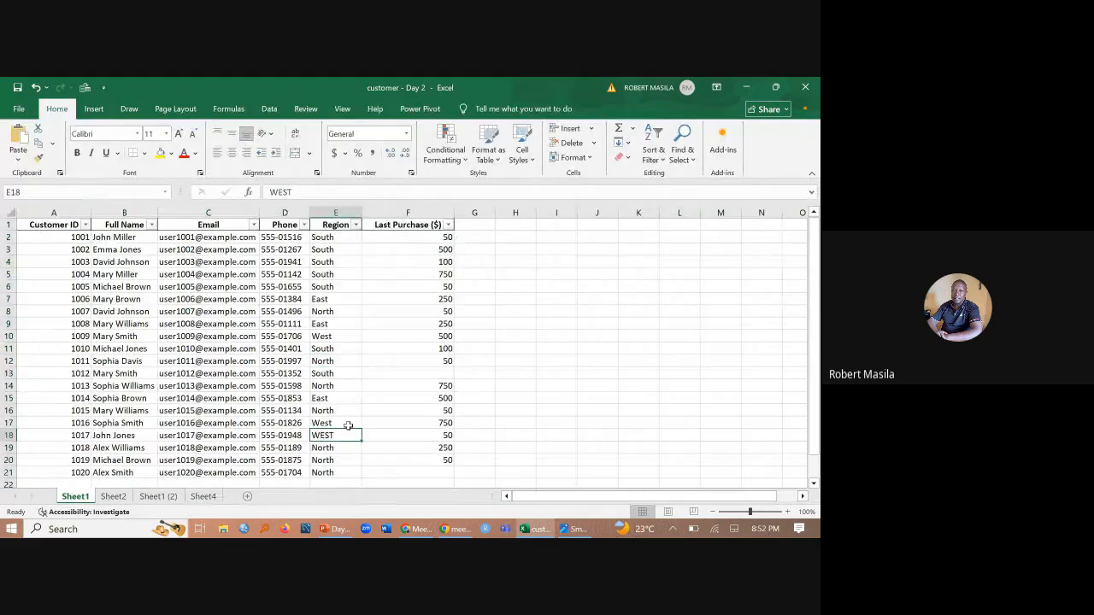
{"action": "left_click", "coordinate": [334, 425]}
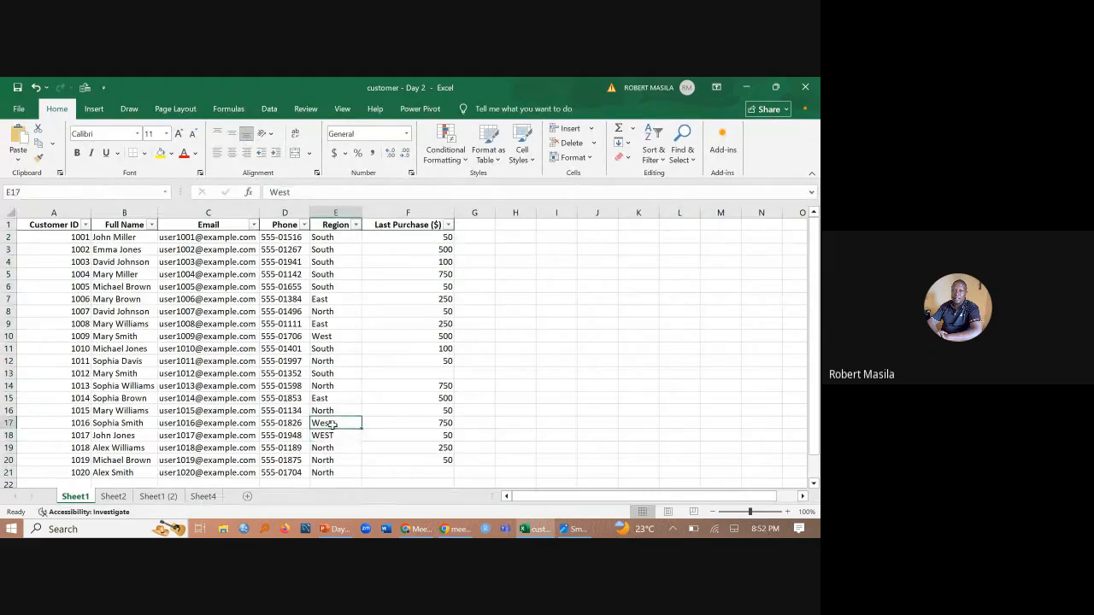
{"action": "left_click", "coordinate": [683, 154]}
{"action": "left_click", "coordinate": [696, 189]}
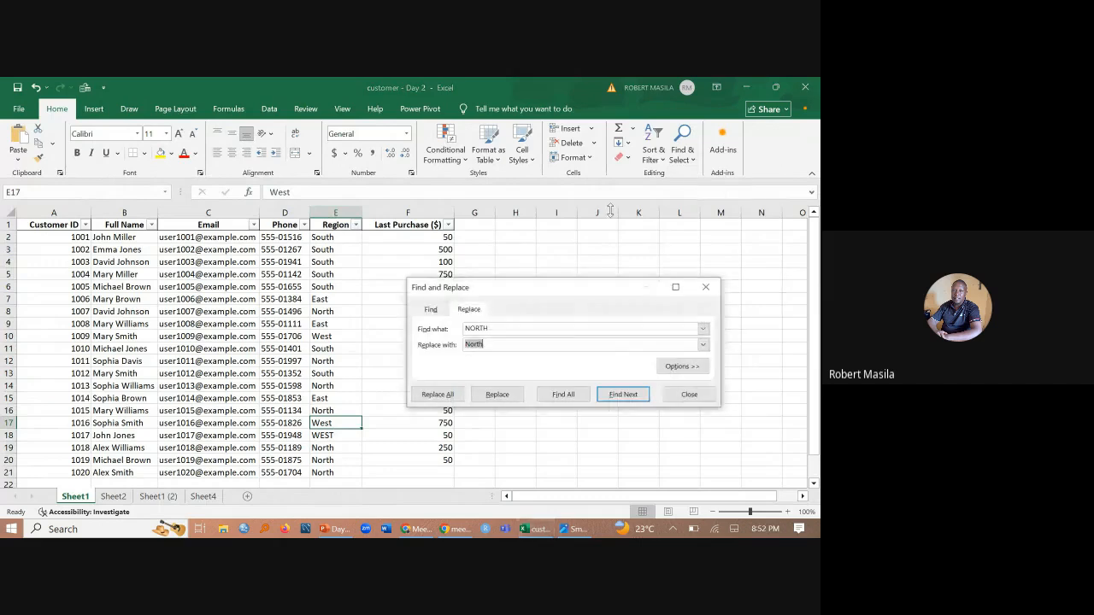
{"action": "left_click", "coordinate": [498, 332]}
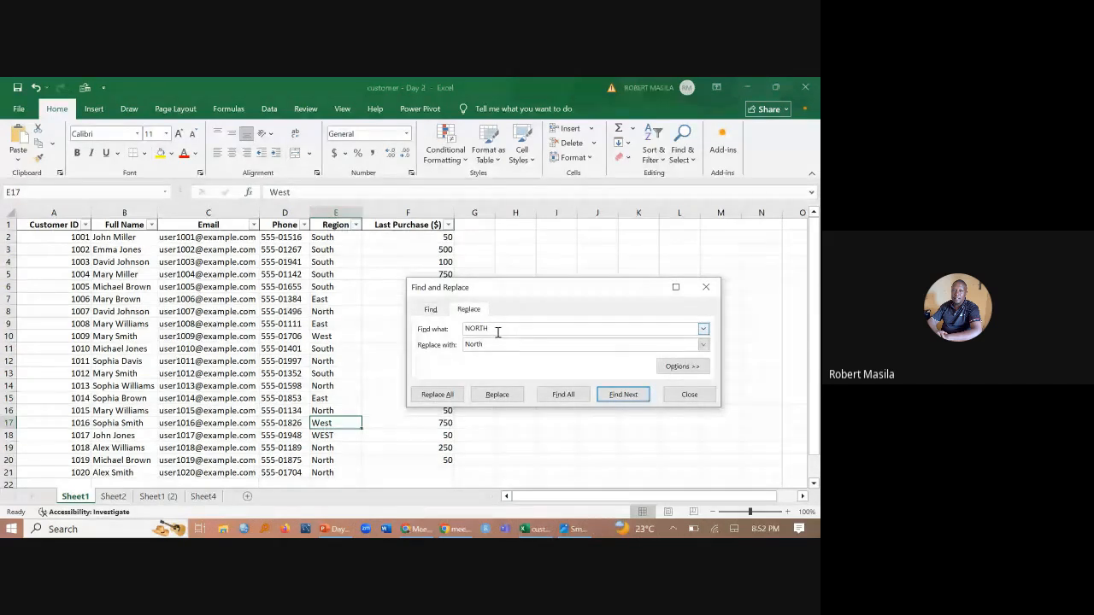
{"action": "key", "text": "BackSpace"}
{"action": "key", "text": "BackSpace"}
{"action": "key", "text": "BackSpace"}
{"action": "key", "text": "BackSpace"}
{"action": "key", "text": "BackSpace"}
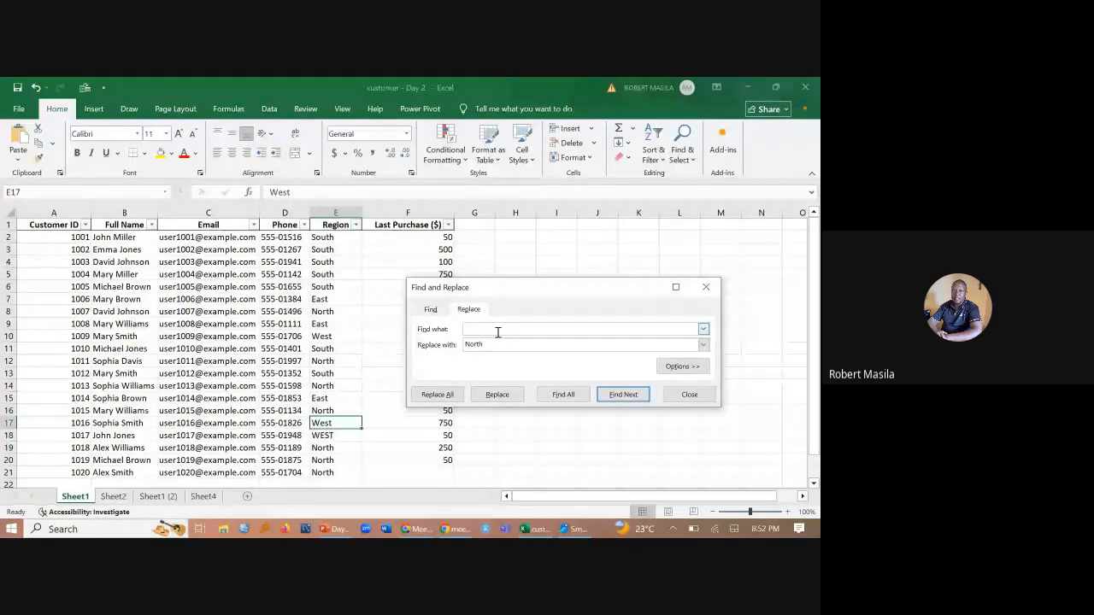
{"action": "type", "text": "W"}
{"action": "key", "text": "BackSpace"}
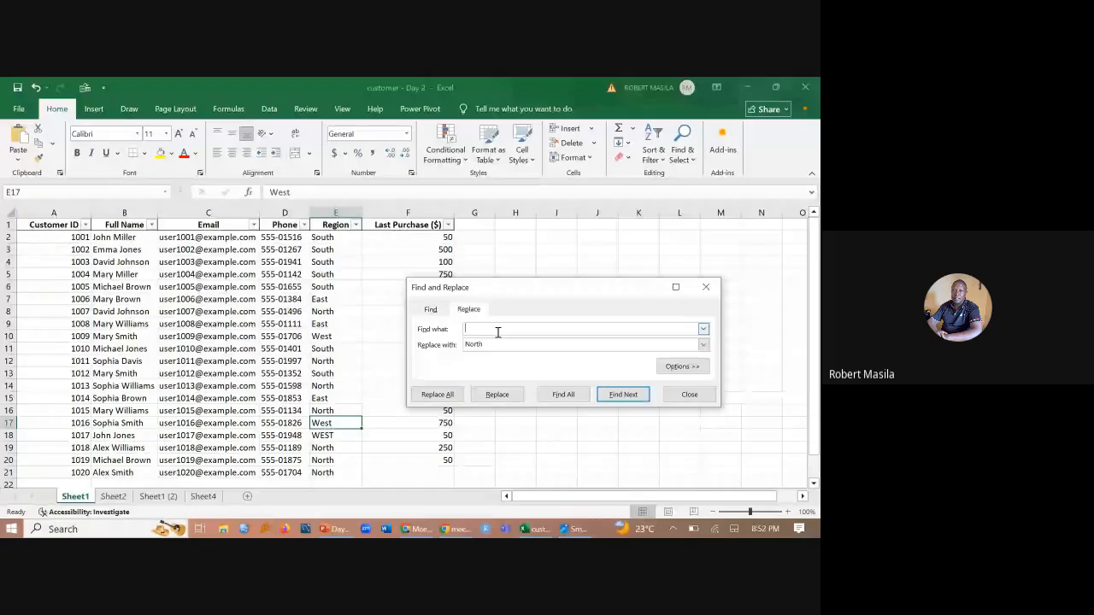
{"action": "type", "text": "WEST"}
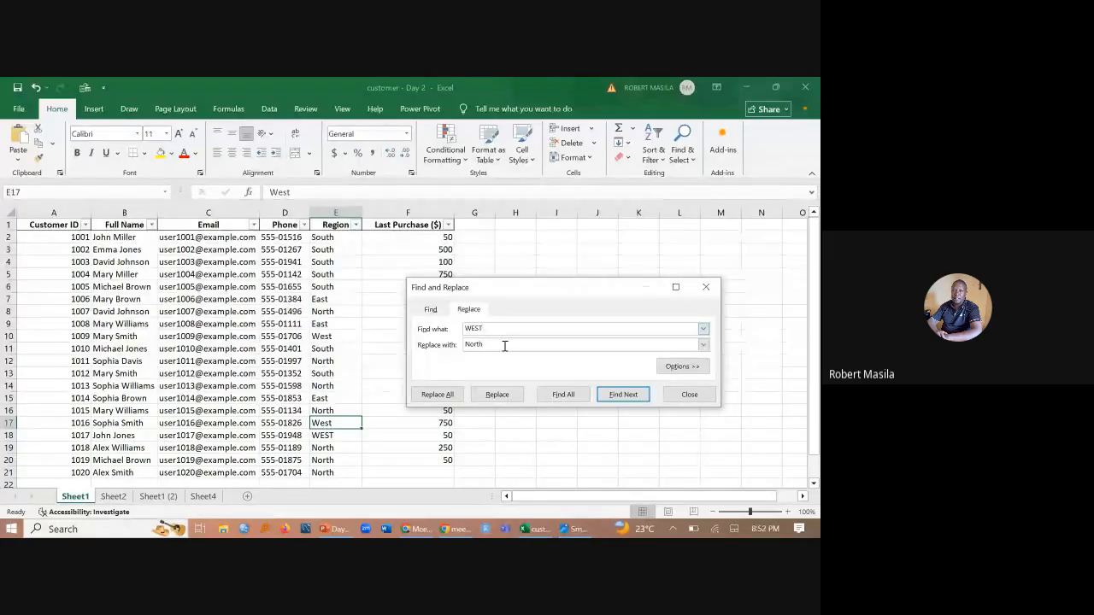
- Set the replacement text to West, replace all matches, and close Find and Replace
{"action": "left_click", "coordinate": [504, 345]}
{"action": "key", "text": "BackSpace"}
{"action": "key", "text": "BackSpace"}
{"action": "key", "text": "BackSpace"}
{"action": "key", "text": "BackSpace"}
{"action": "key", "text": "BackSpace"}
{"action": "type", "text": "wEST"}
{"action": "key", "text": "BackSpace"}
{"action": "key", "text": "BackSpace"}
{"action": "key", "text": "BackSpace"}
{"action": "key", "text": "BackSpace"}
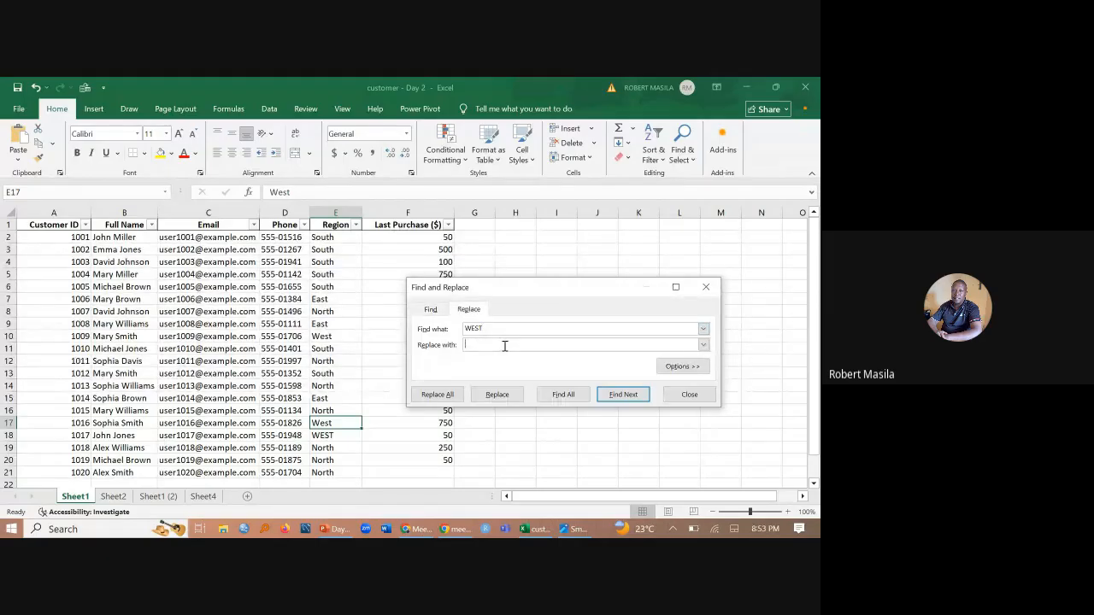
{"action": "type", "text": "West"}
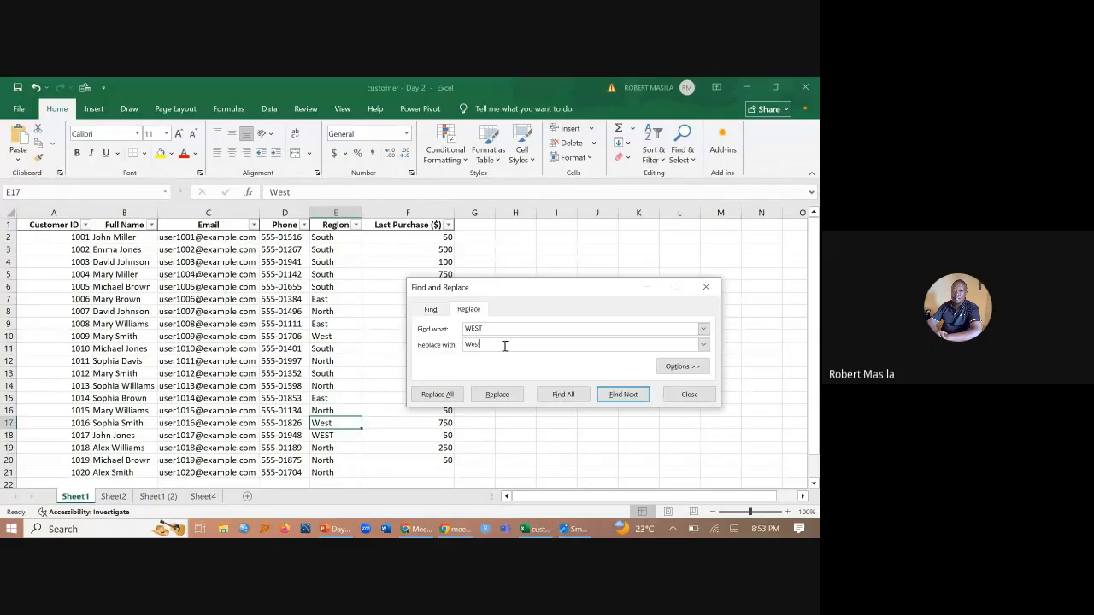
{"action": "left_click", "coordinate": [438, 395]}
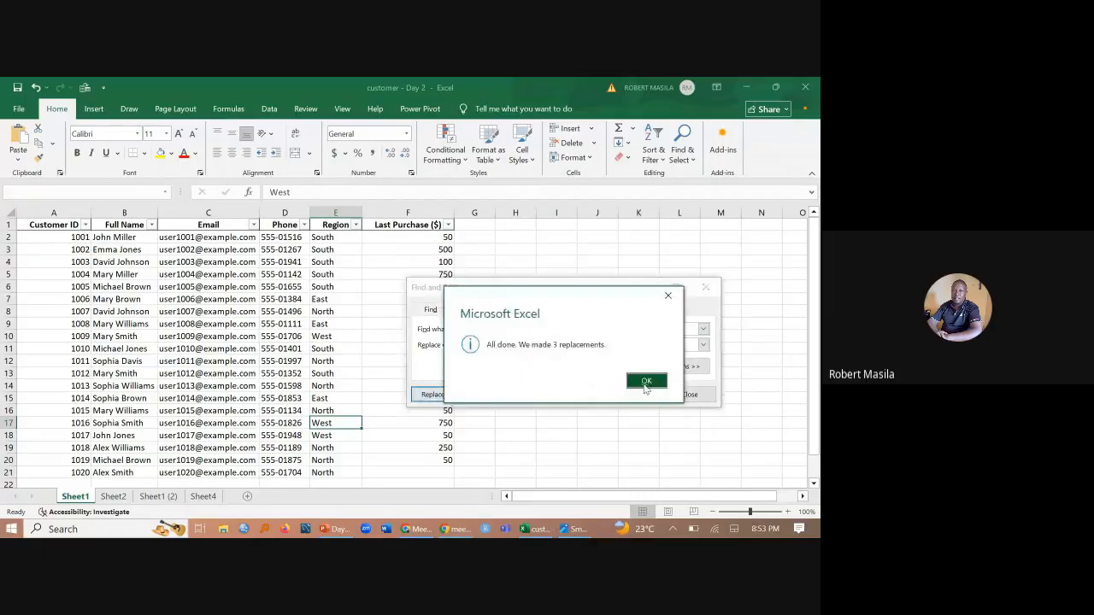
{"action": "left_click", "coordinate": [645, 382]}
{"action": "left_click", "coordinate": [690, 394]}
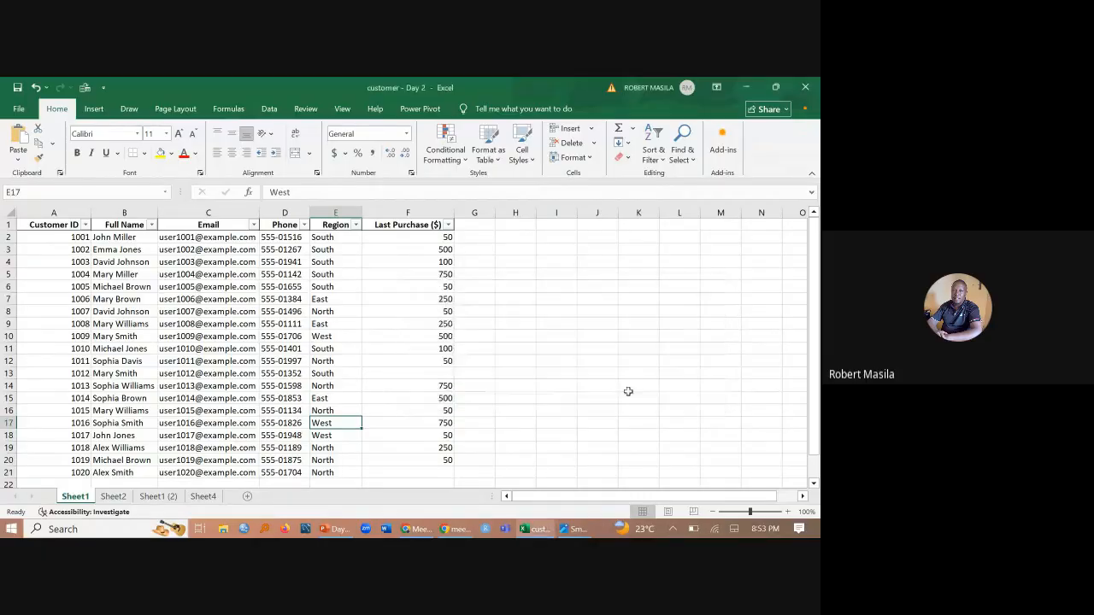
- Switch to PowerPoint, present the "Your Data Cleaning Toolkit" slide with the laser pointer, and end the slide show
{"action": "left_click", "coordinate": [269, 362]}
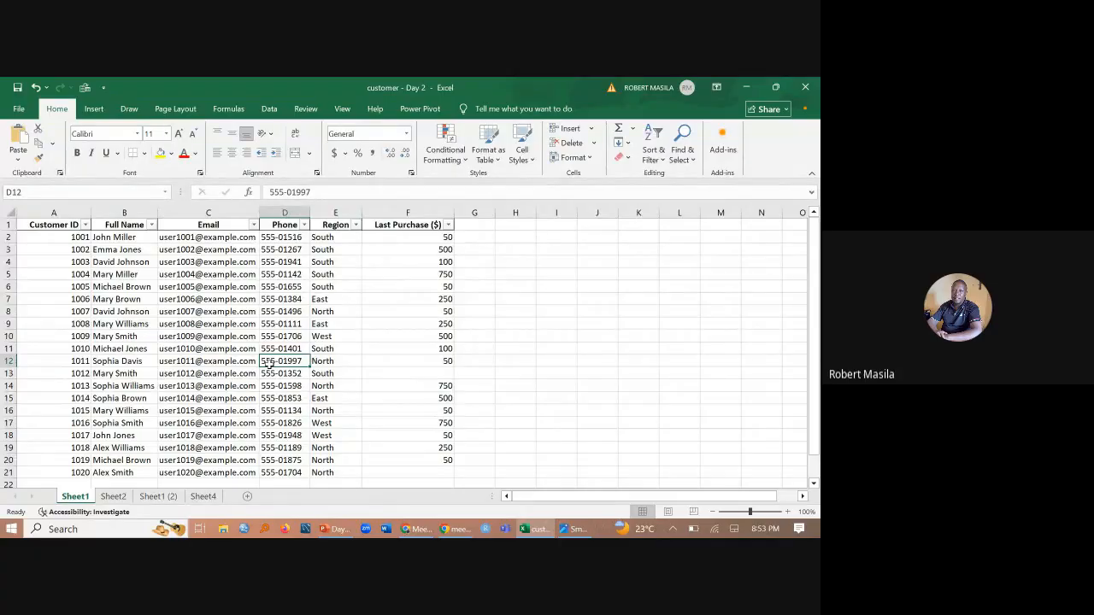
{"action": "mouse_move", "coordinate": [333, 532]}
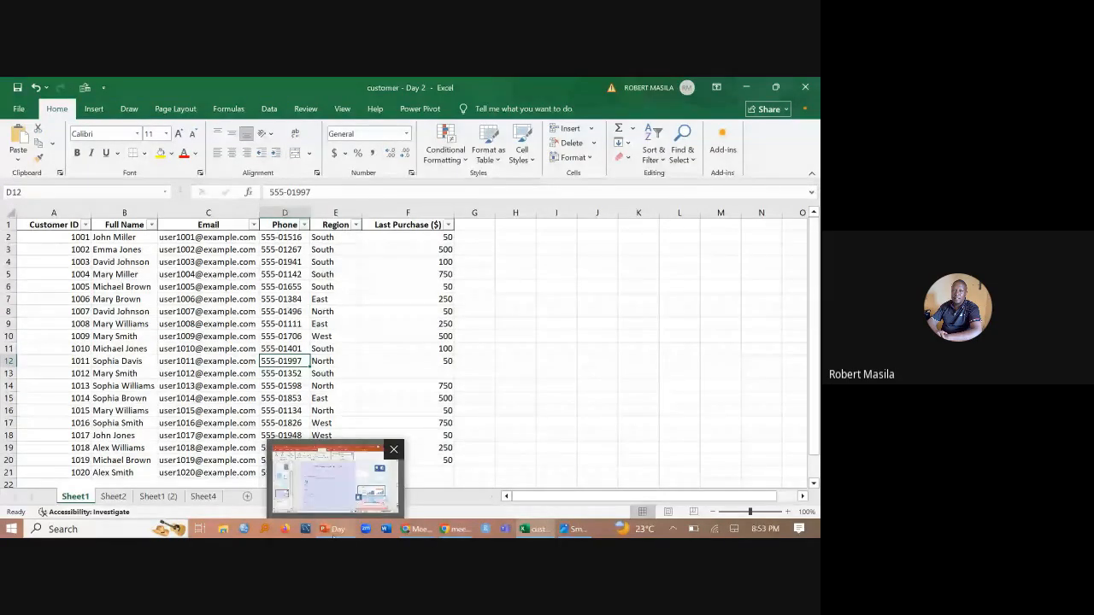
{"action": "left_click", "coordinate": [333, 536]}
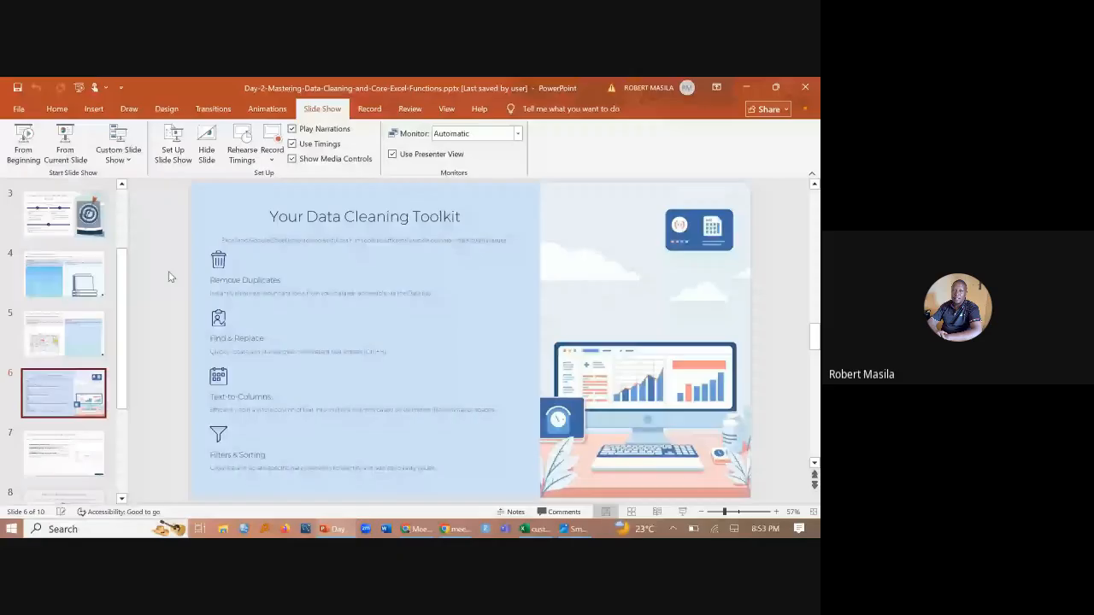
{"action": "key", "text": "shift+F5"}
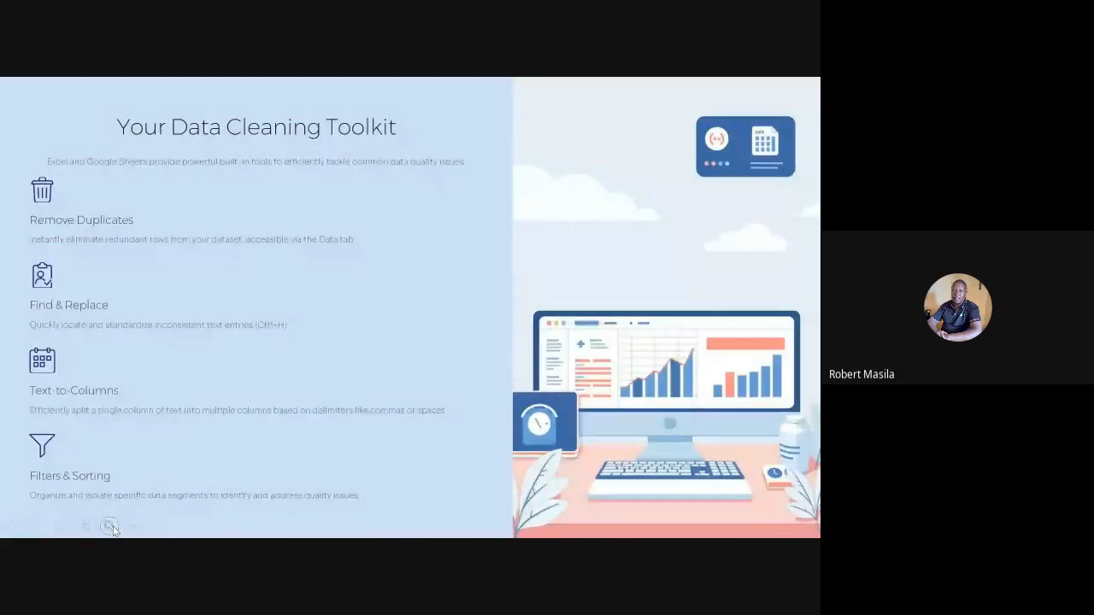
{"action": "left_click", "coordinate": [111, 527]}
{"action": "left_click", "coordinate": [51, 394]}
{"action": "key", "text": "Escape"}
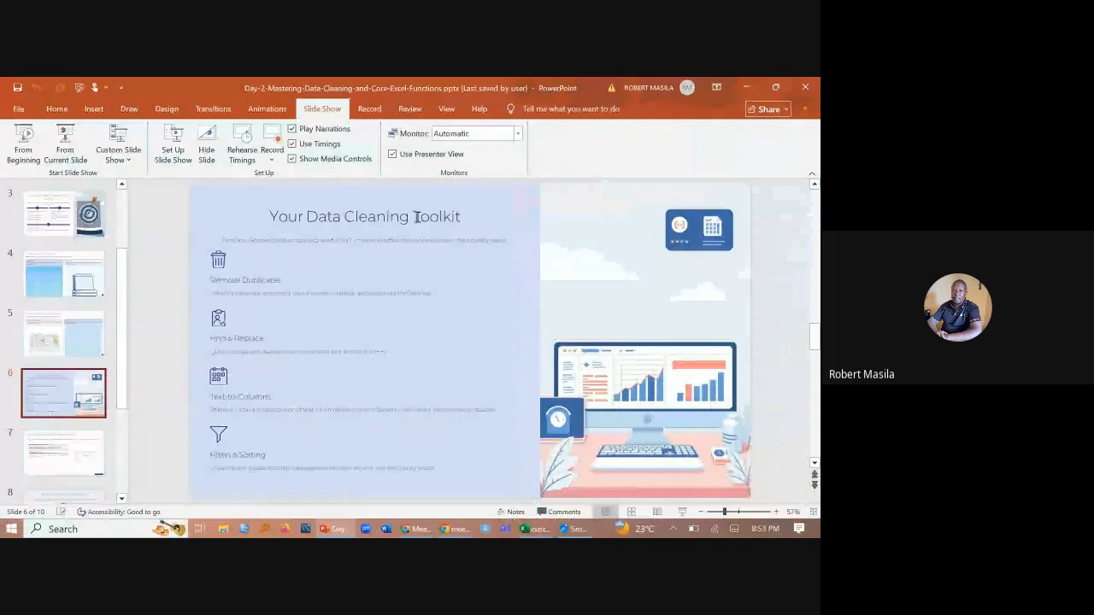
- Switch back to Excel and start Text to Columns on the Full Name column (B) of Sheet1
{"action": "left_click", "coordinate": [538, 530]}
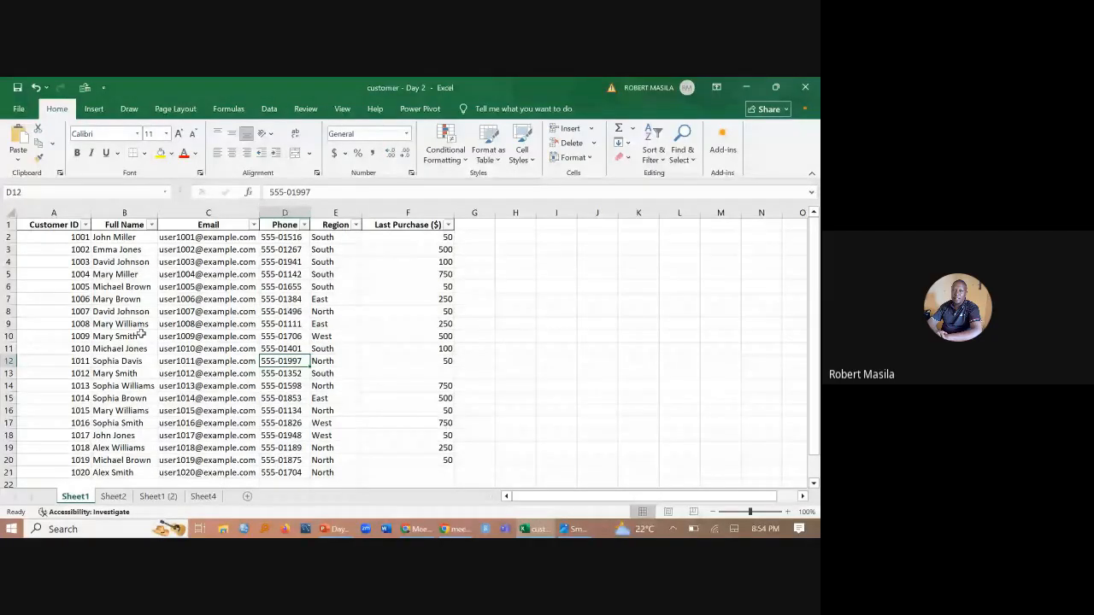
{"action": "left_click", "coordinate": [114, 209]}
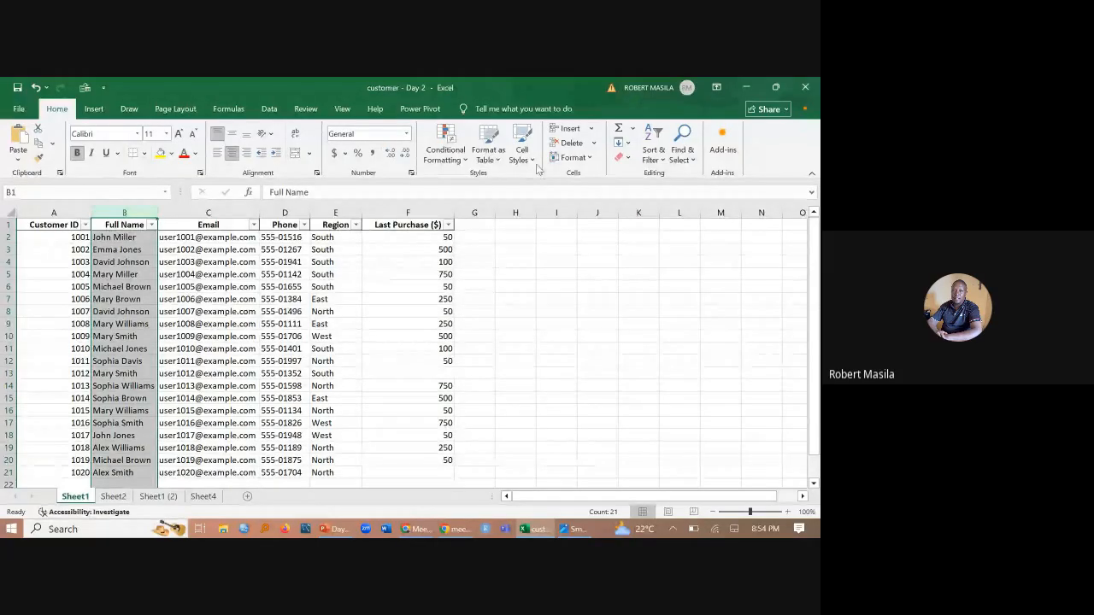
{"action": "left_click", "coordinate": [269, 109]}
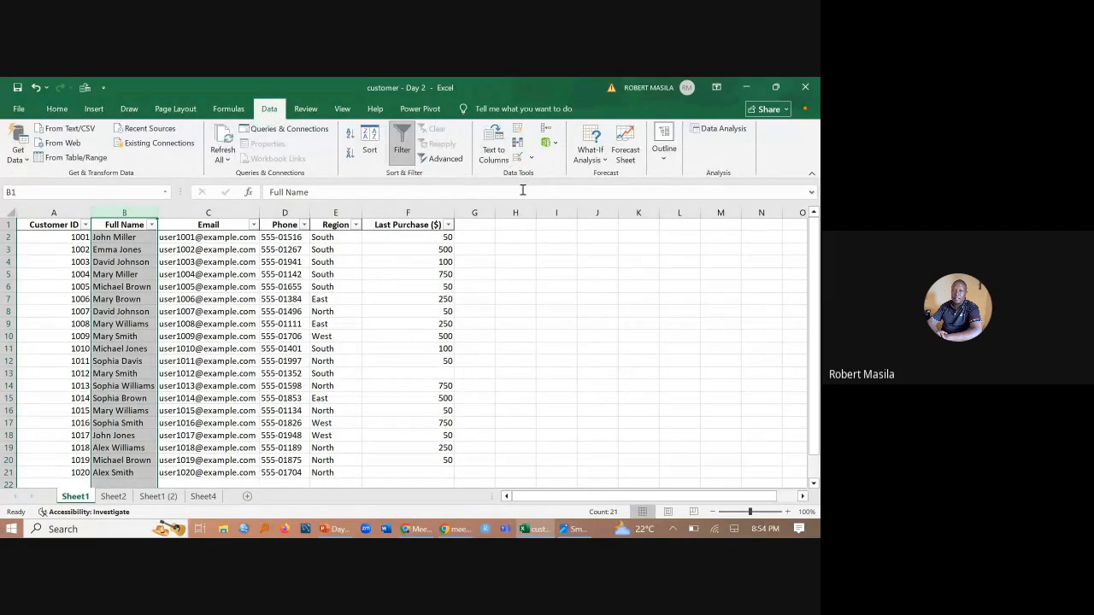
{"action": "left_click", "coordinate": [495, 151]}
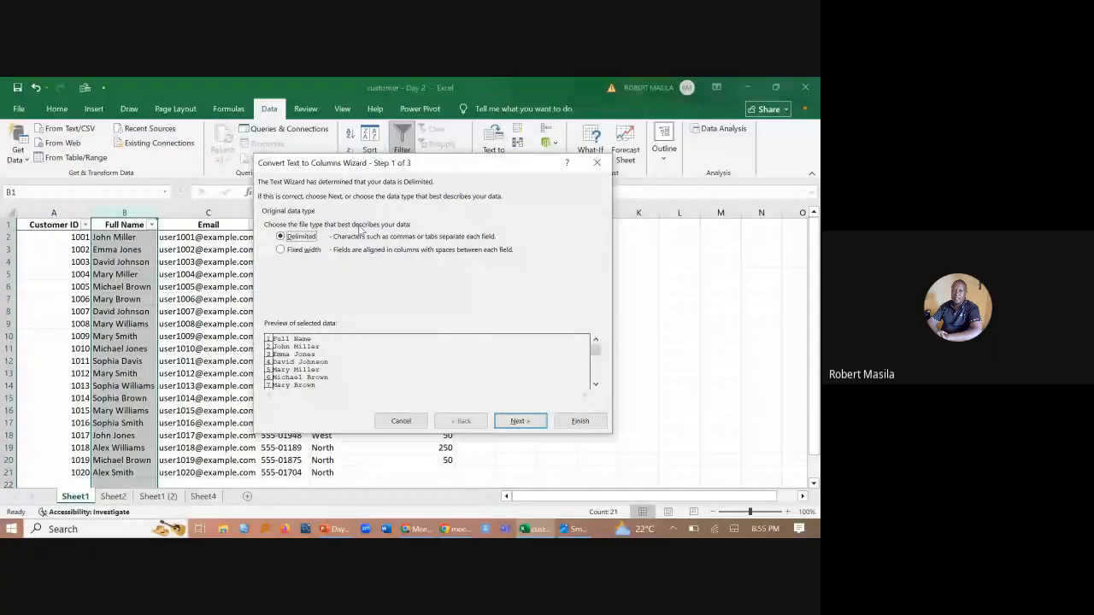
{"action": "left_click_drag", "start_coordinate": [430, 164], "coordinate": [427, 193]}
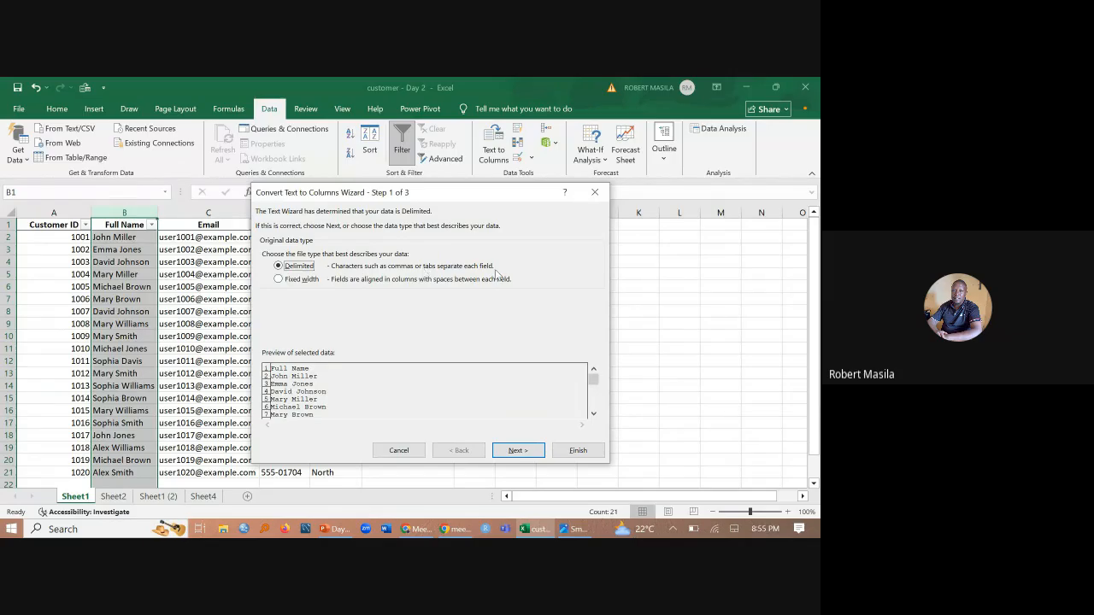
- Split the Full Name column as delimited text using Tab and Space, with General format and destination $B$1, replacing the existing data
{"action": "left_click", "coordinate": [526, 451]}
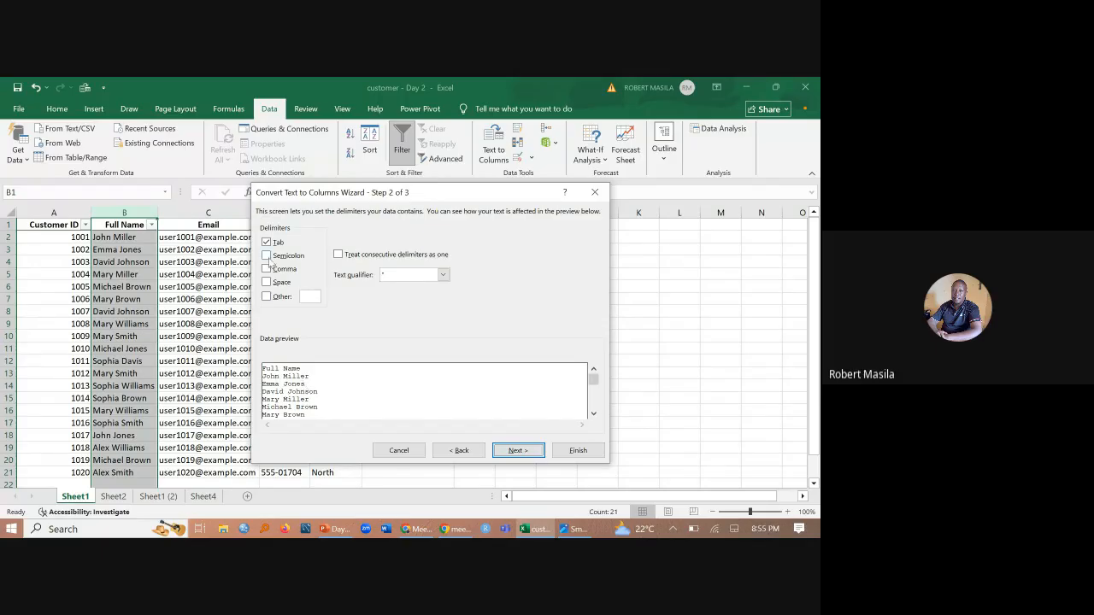
{"action": "left_click", "coordinate": [267, 283]}
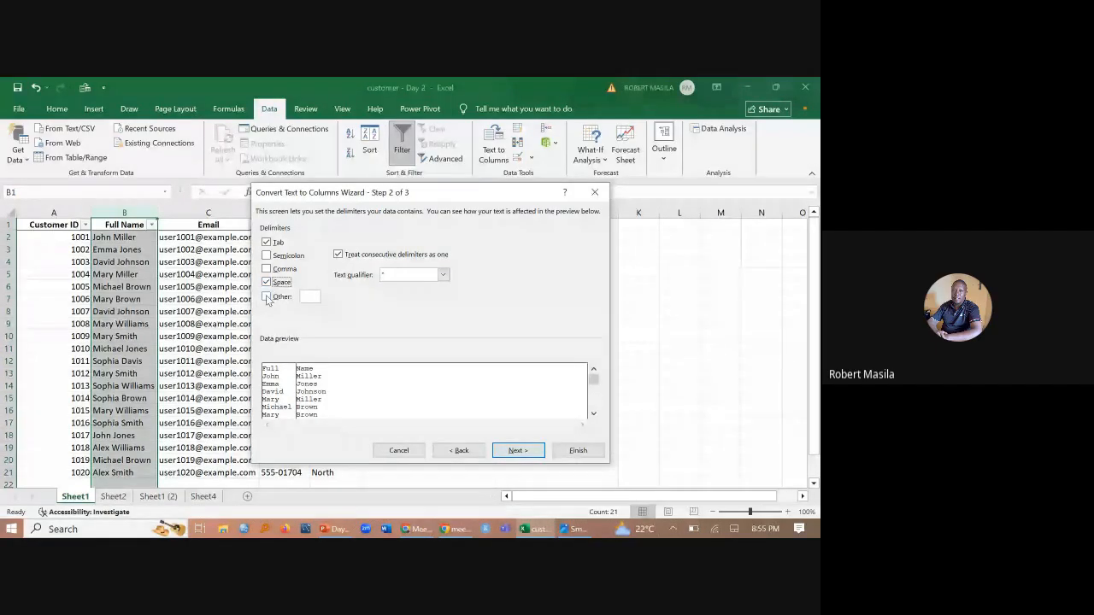
{"action": "left_click", "coordinate": [267, 297]}
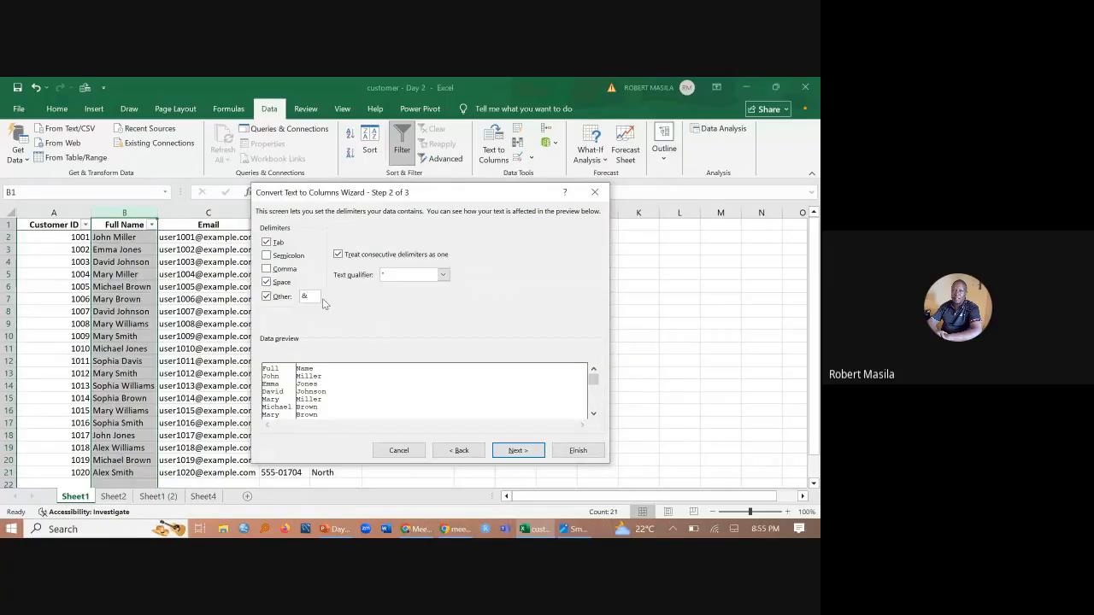
{"action": "key", "text": "BackSpace"}
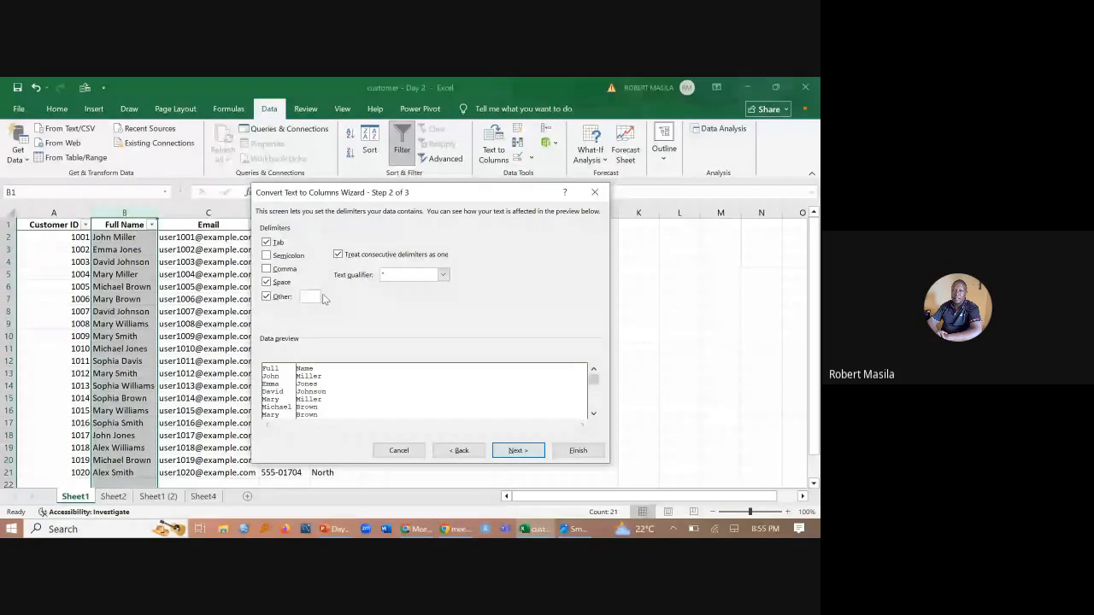
{"action": "left_click", "coordinate": [265, 297]}
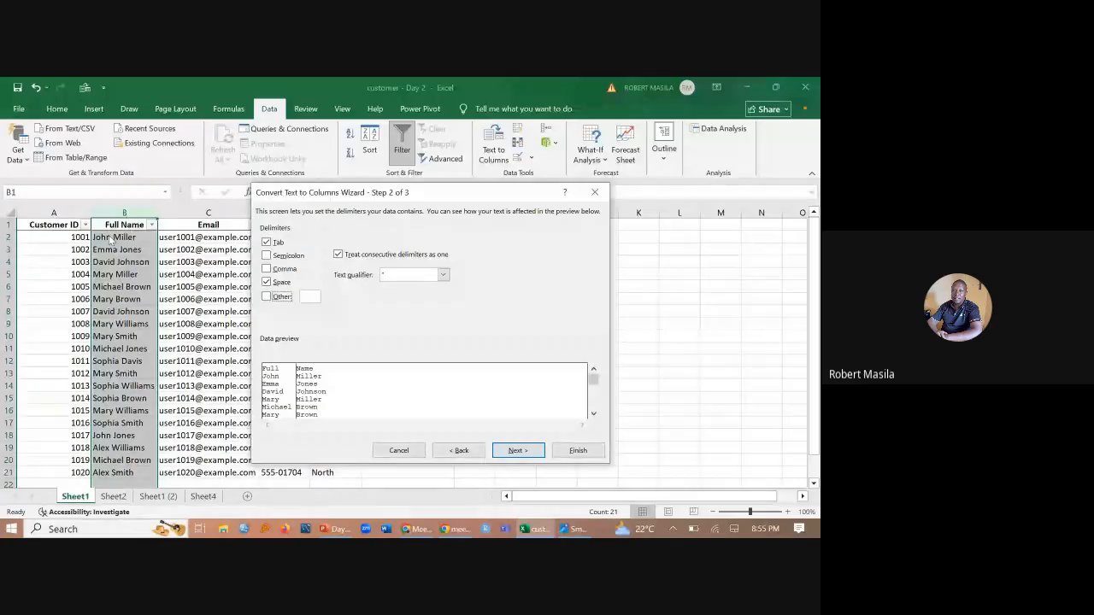
{"action": "left_click", "coordinate": [518, 451]}
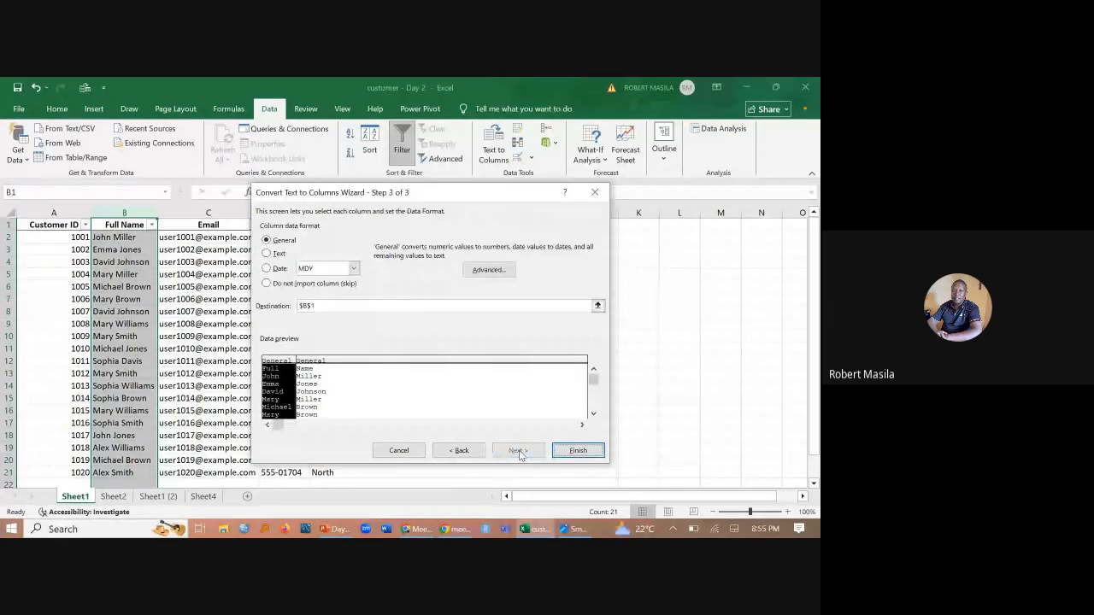
{"action": "left_click", "coordinate": [582, 453]}
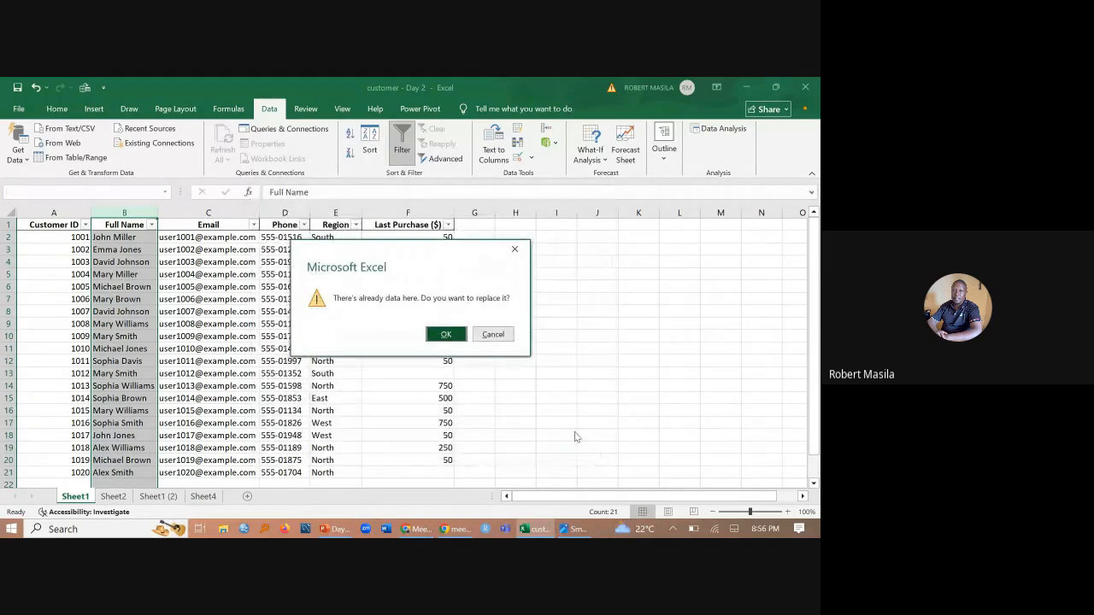
{"action": "left_click", "coordinate": [452, 334]}
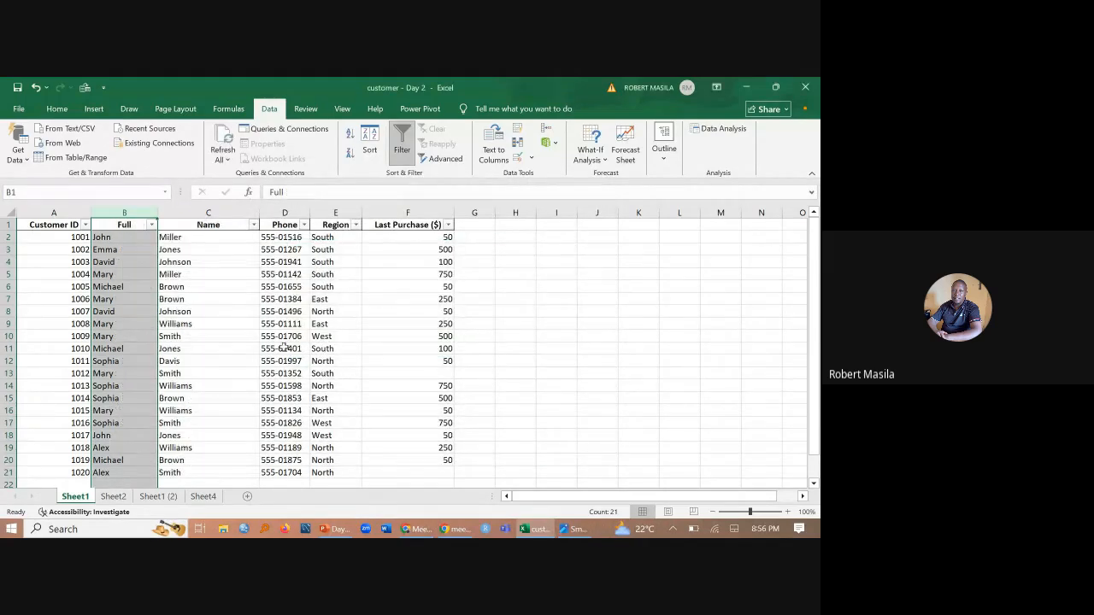
- Rename the header in B1 as FIRSTNAME
{"action": "left_click", "coordinate": [128, 225]}
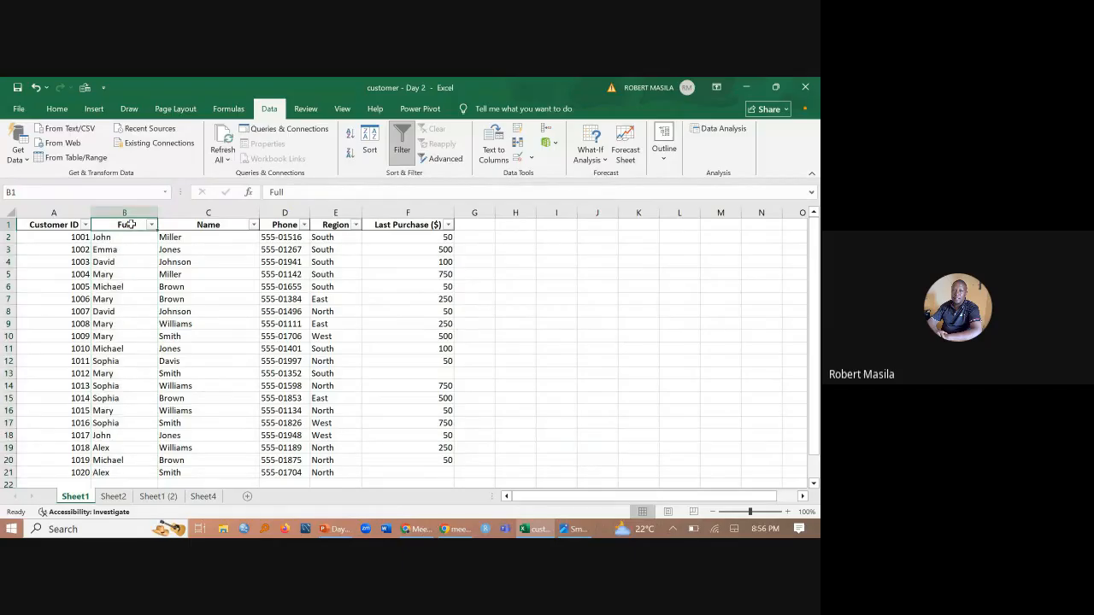
{"action": "type", "text": "F"}
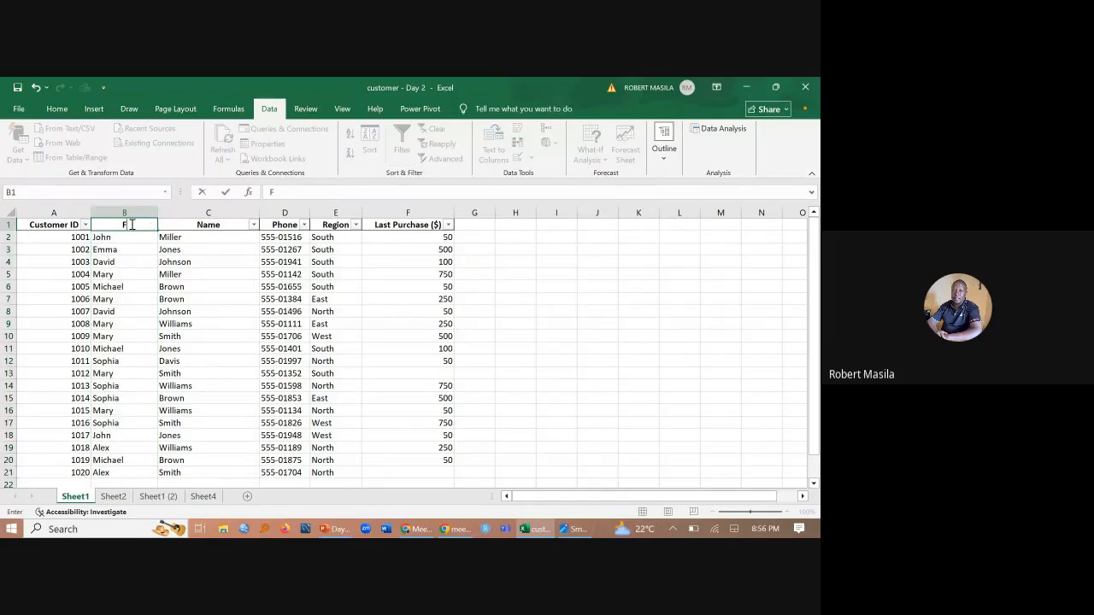
{"action": "type", "text": "IRSTNAME"}
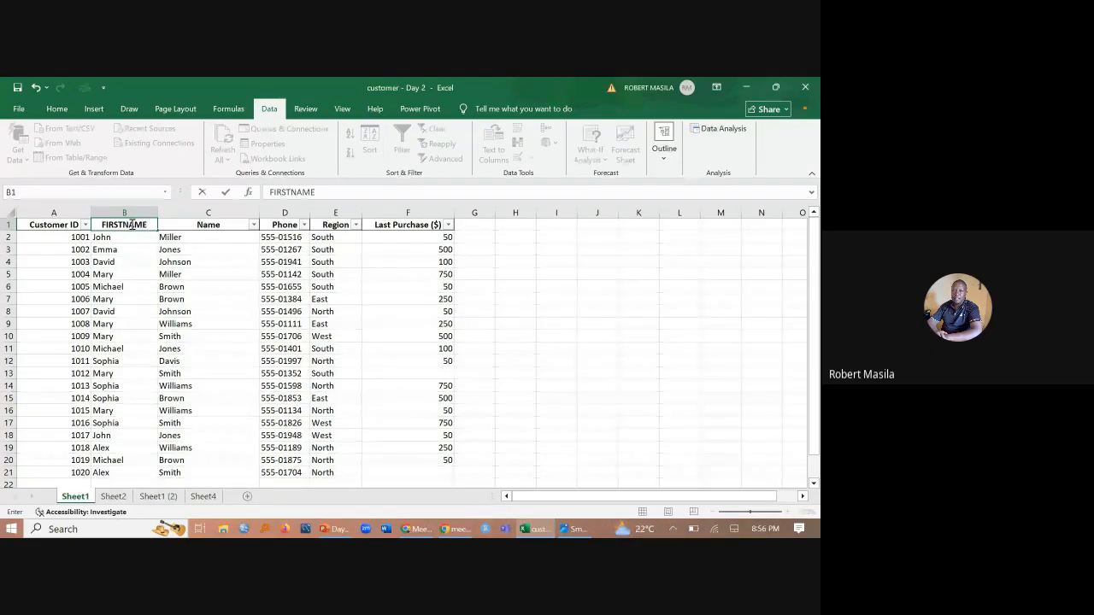
- Change the header in C1 to SURNAME
{"action": "double_click", "coordinate": [195, 225]}
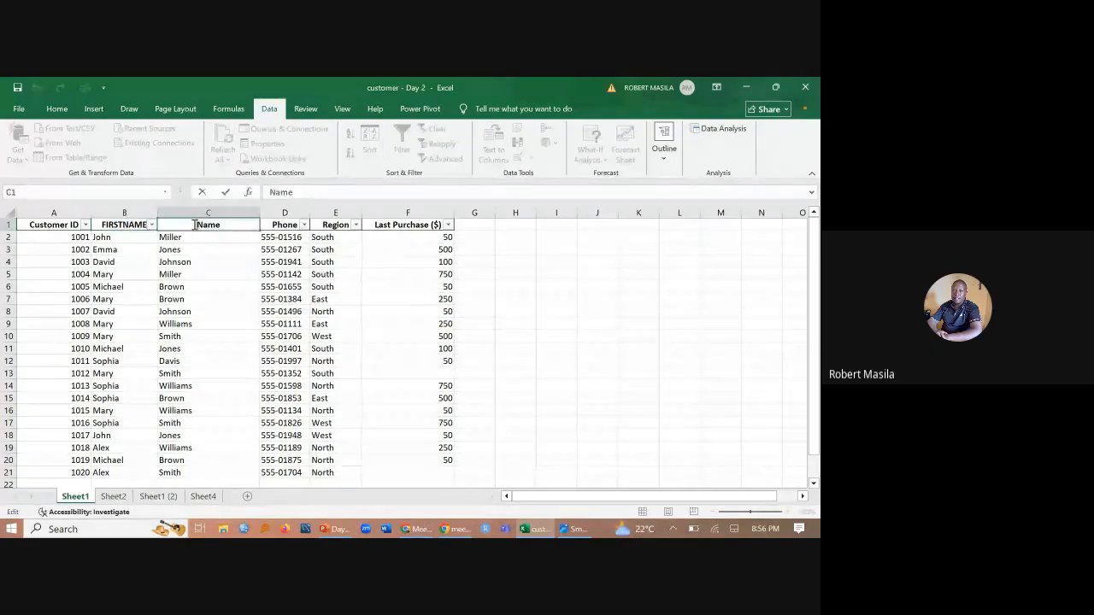
{"action": "type", "text": "SURNA"}
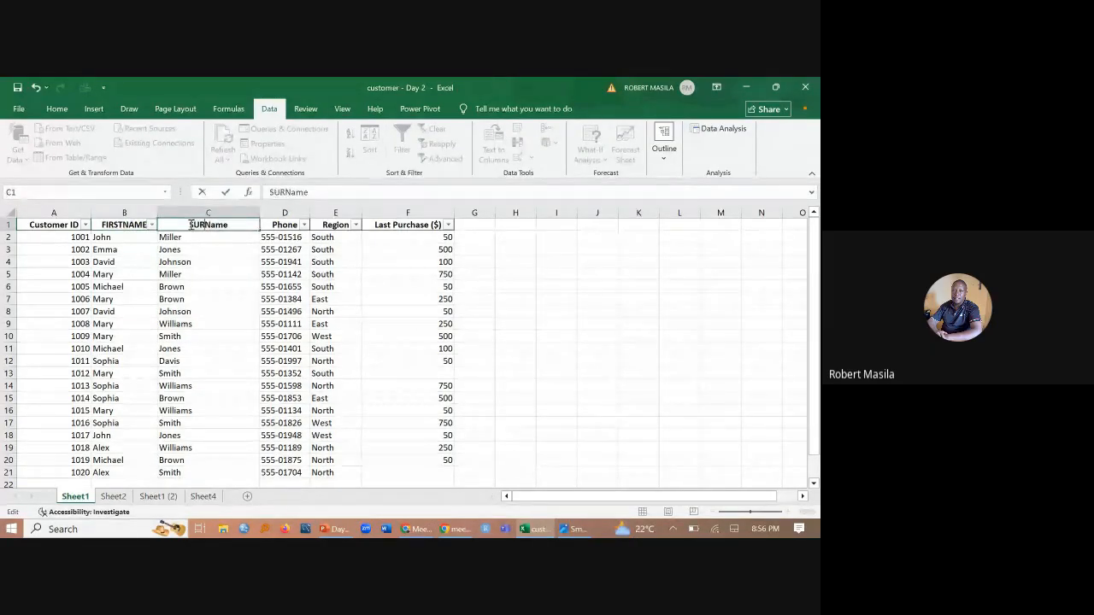
{"action": "type", "text": "MEN"}
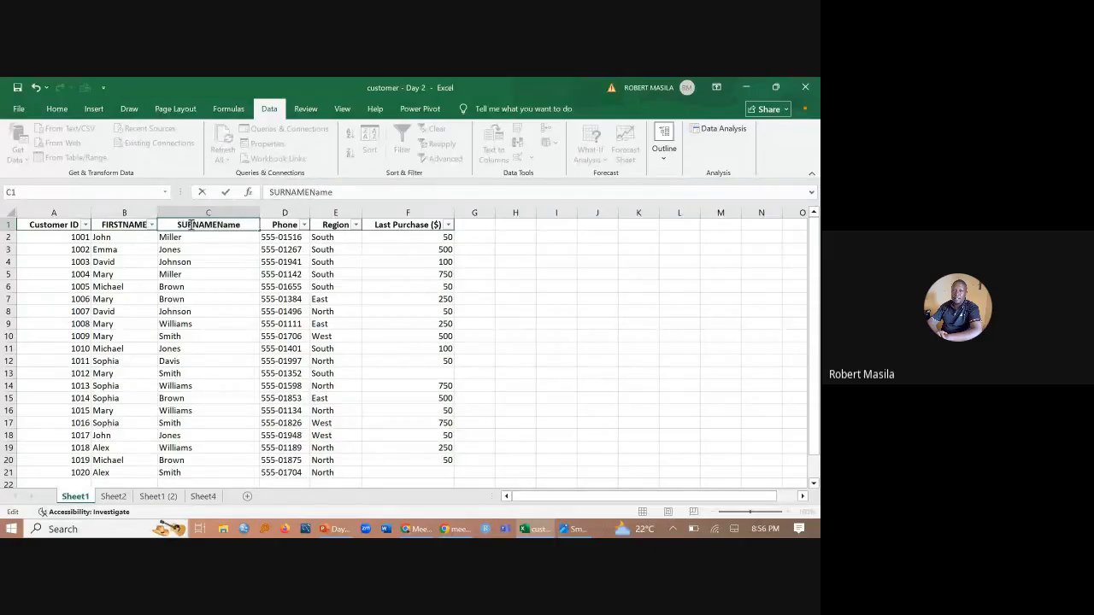
{"action": "key", "text": "Delete"}
{"action": "key", "text": "Delete"}
{"action": "key", "text": "Delete"}
{"action": "key", "text": "Delete"}
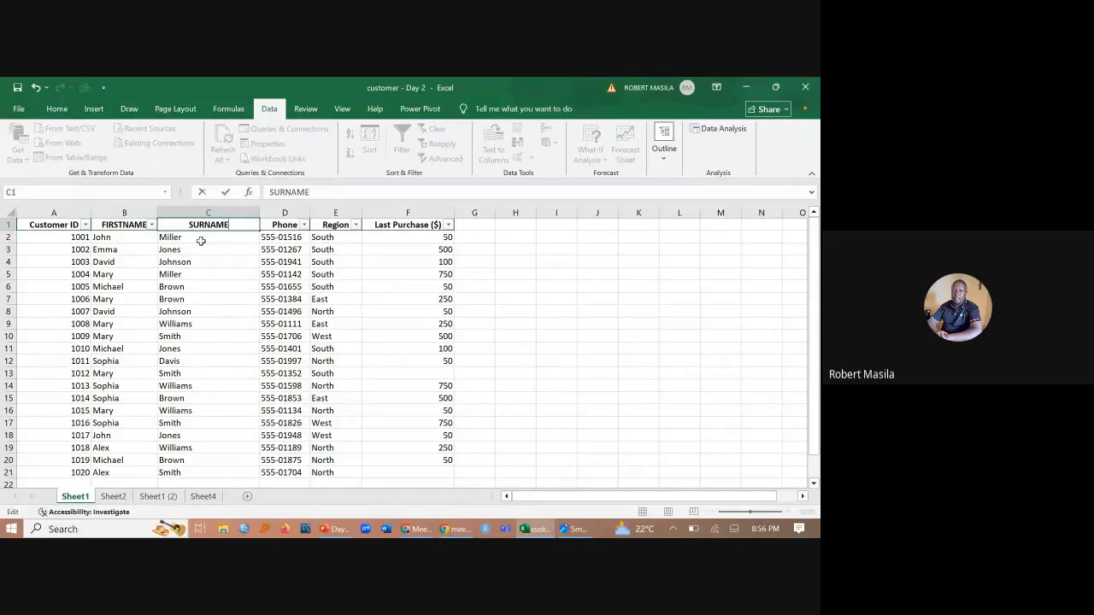
{"action": "left_click", "coordinate": [216, 259]}
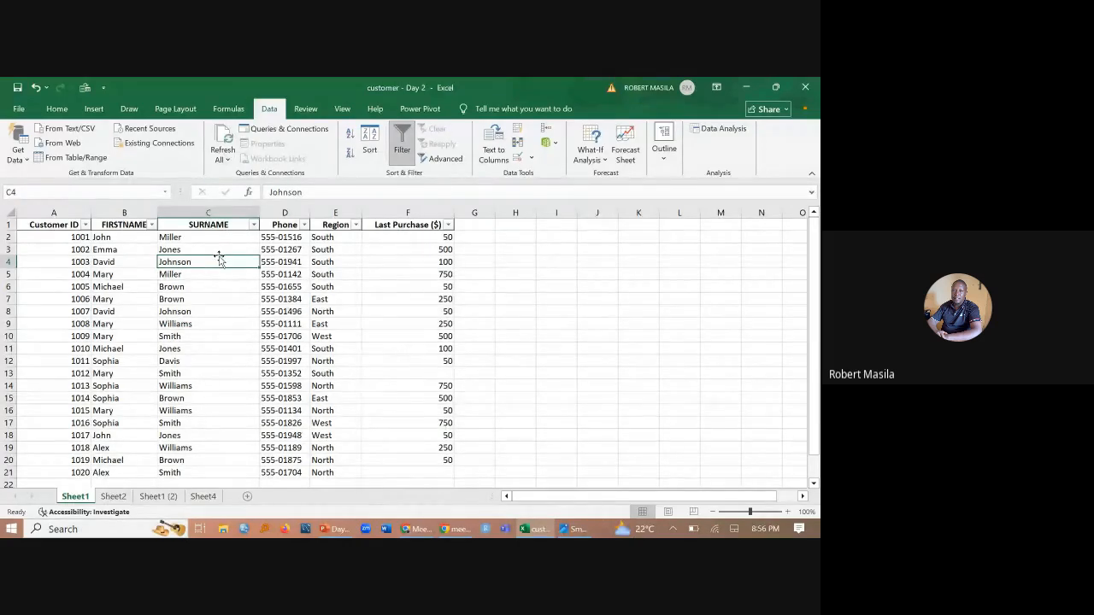
- Switch to PowerPoint, present the Filters & Sorting item on the "Your Data Cleaning Toolkit" slide with the laser pointer, and end the show
{"action": "left_click", "coordinate": [335, 529]}
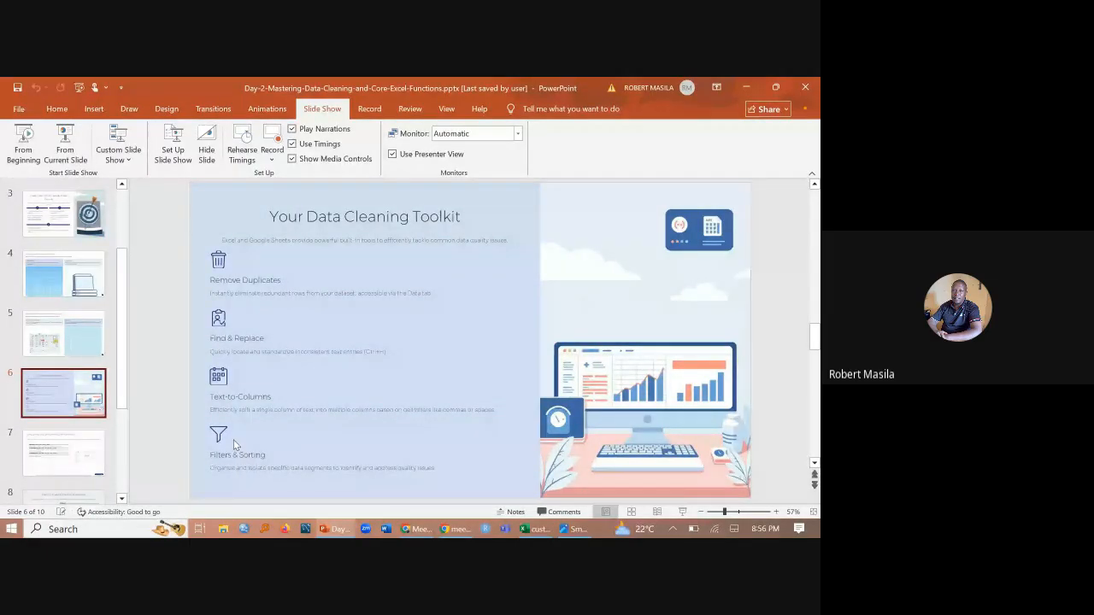
{"action": "scroll", "coordinate": [233, 439], "scroll_direction": "down", "scroll_amount": 1}
{"action": "left_click", "coordinate": [28, 405]}
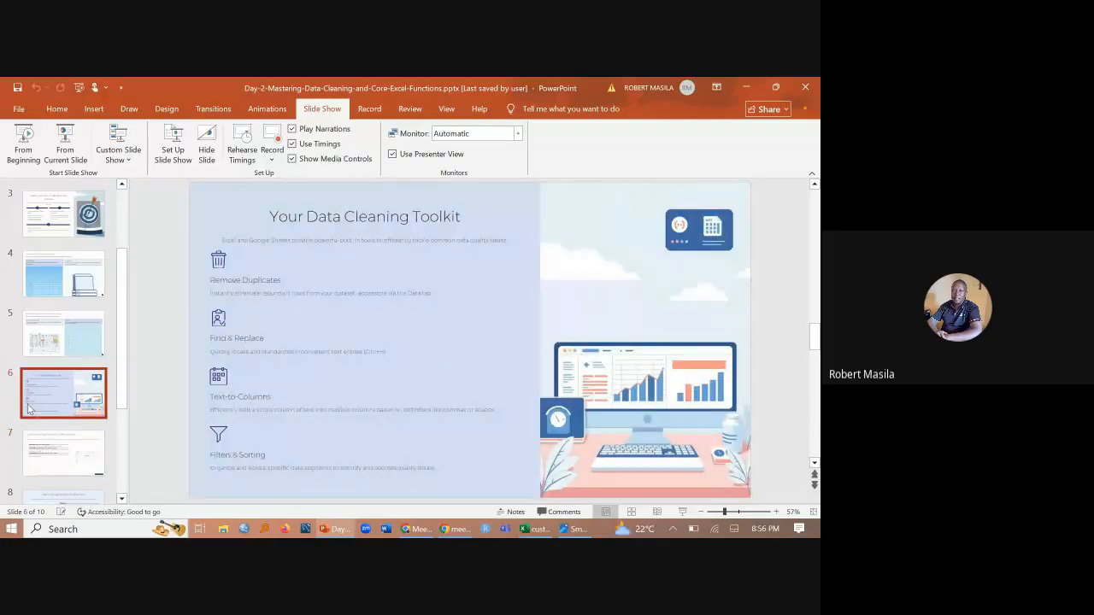
{"action": "left_click", "coordinate": [72, 135]}
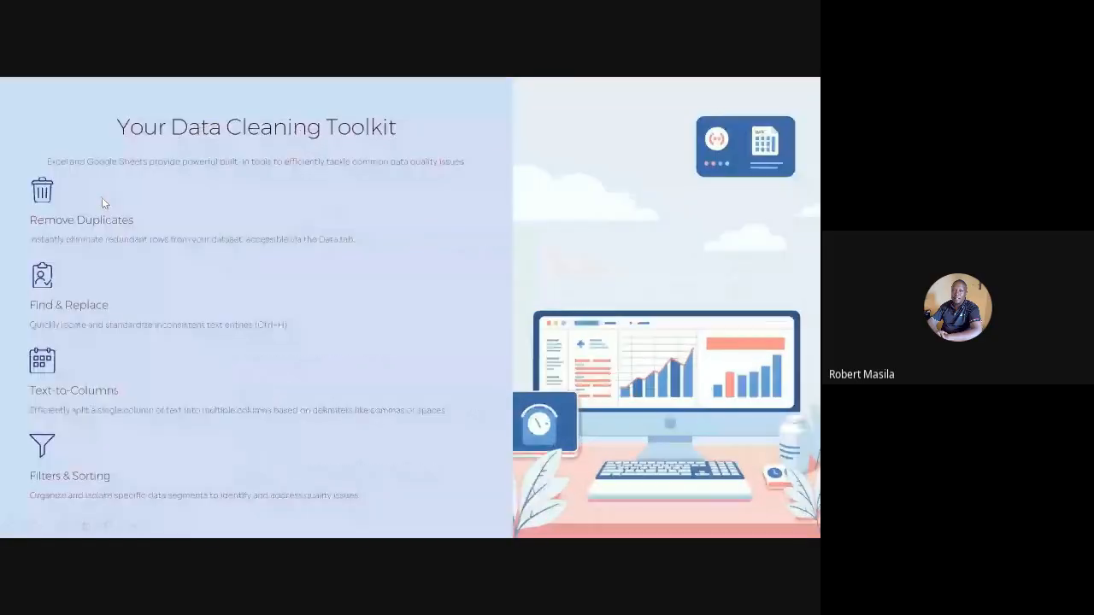
{"action": "left_click", "coordinate": [60, 526]}
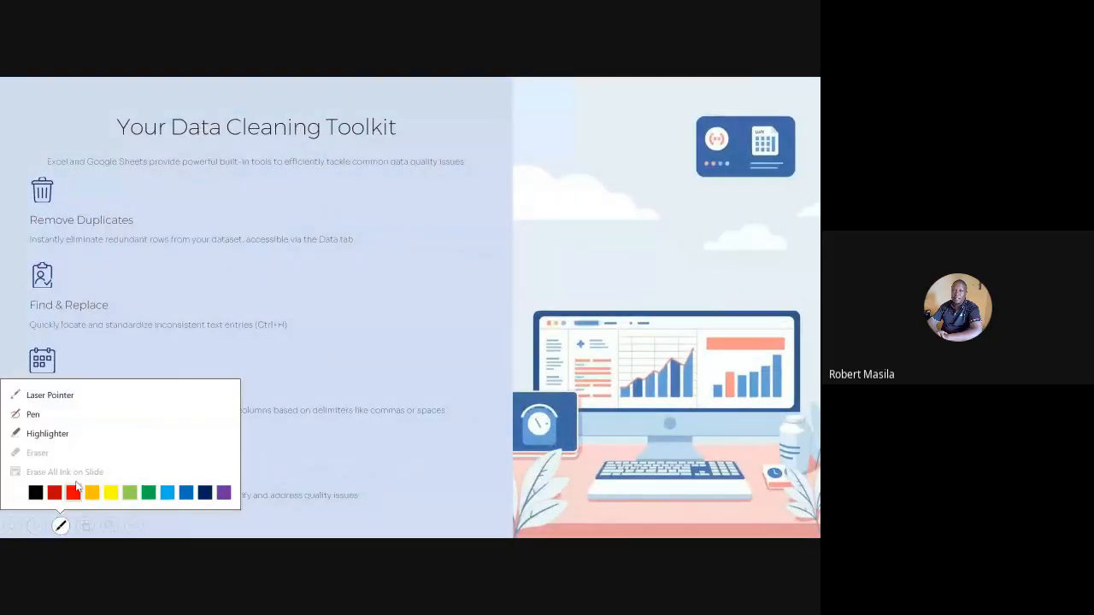
{"action": "left_click", "coordinate": [35, 395]}
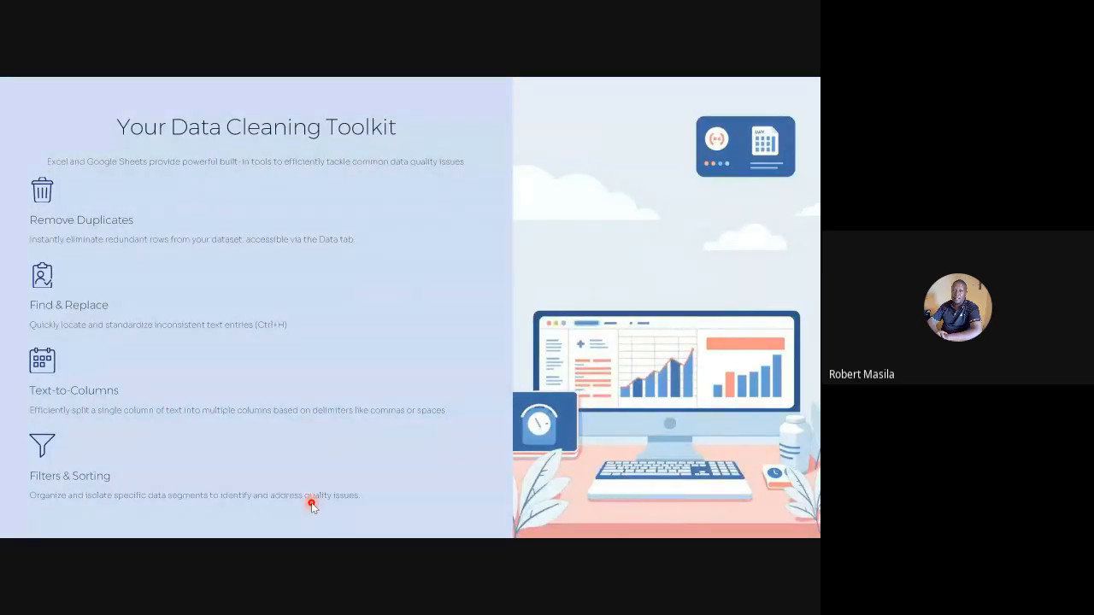
{"action": "key", "text": "Escape"}
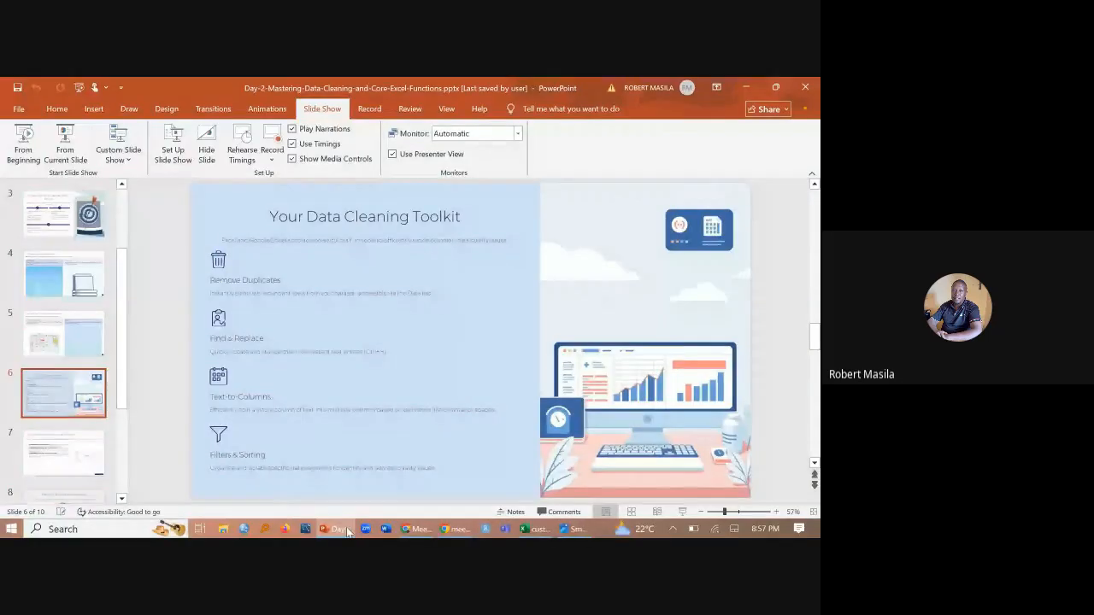
- Switch back to Excel and remove the filter from the header row of Sheet1
{"action": "left_click", "coordinate": [536, 529]}
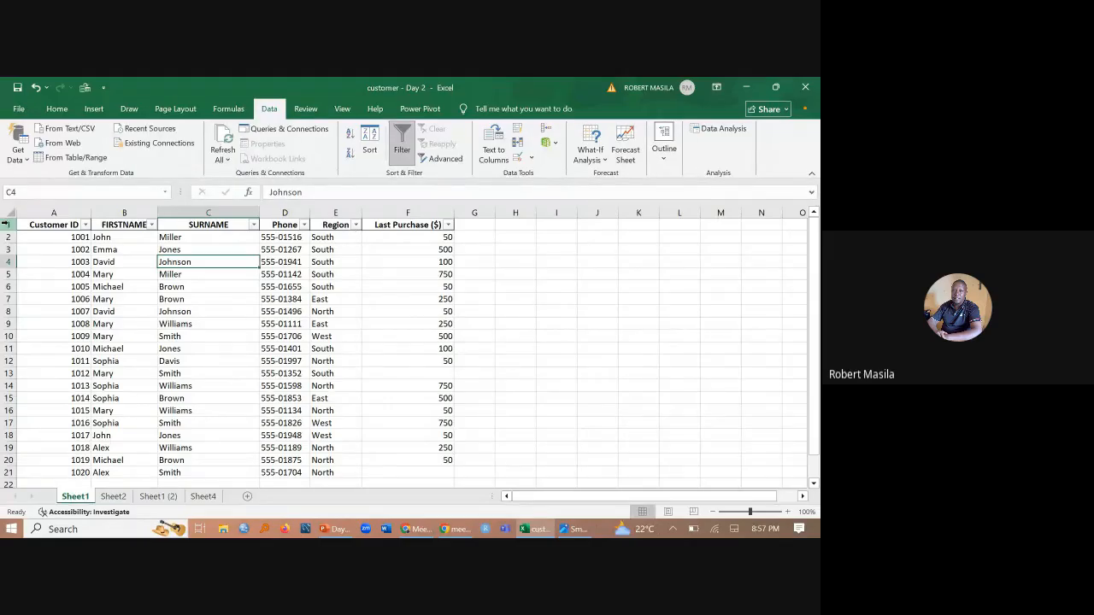
{"action": "left_click", "coordinate": [5, 223]}
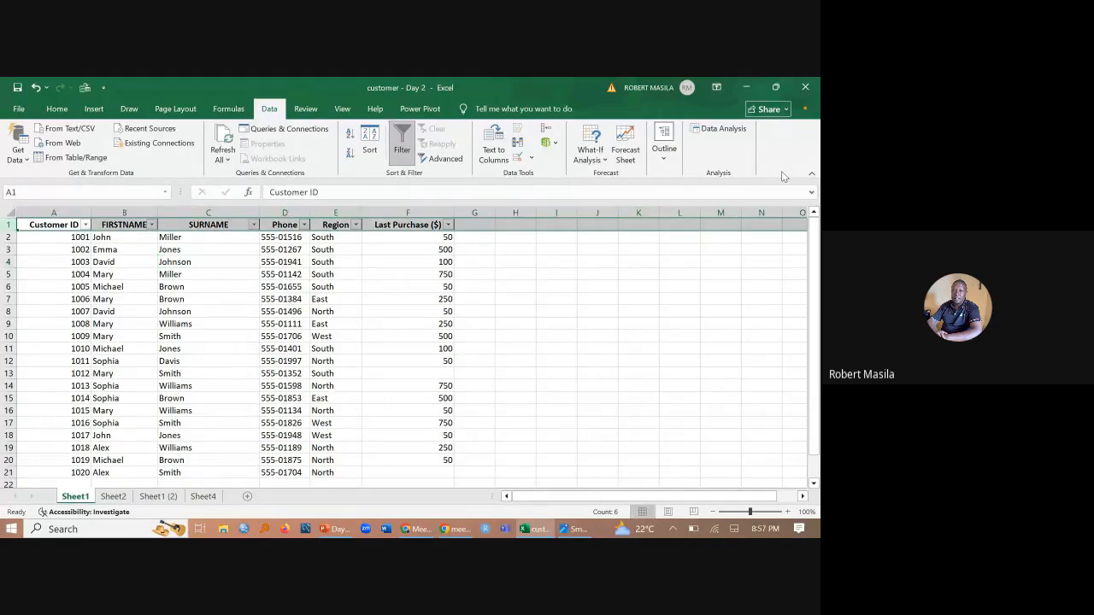
{"action": "left_click", "coordinate": [401, 142]}
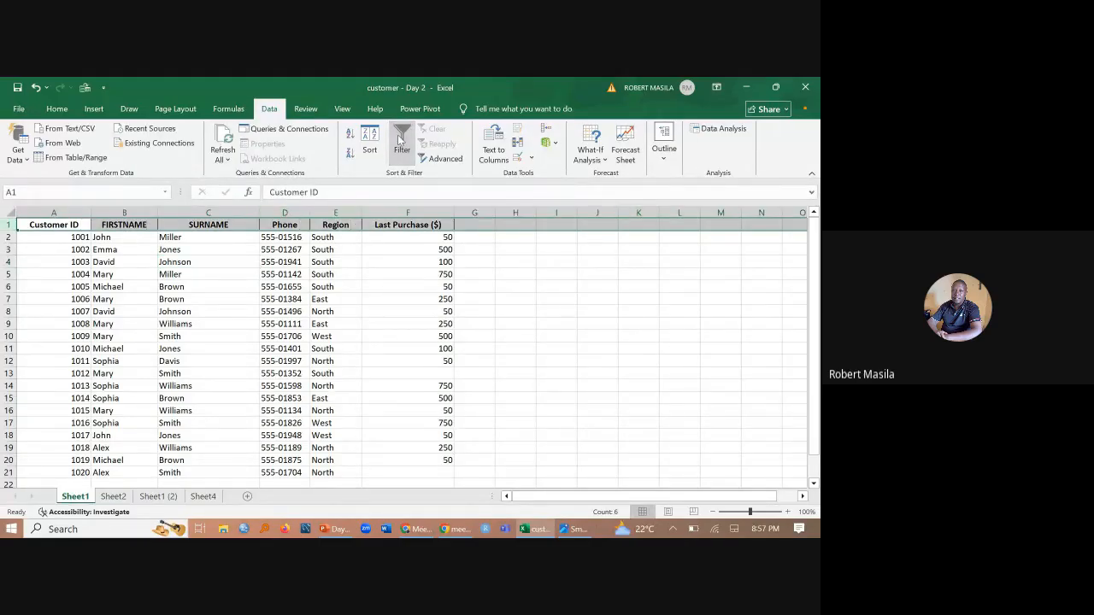
{"action": "left_click", "coordinate": [206, 316]}
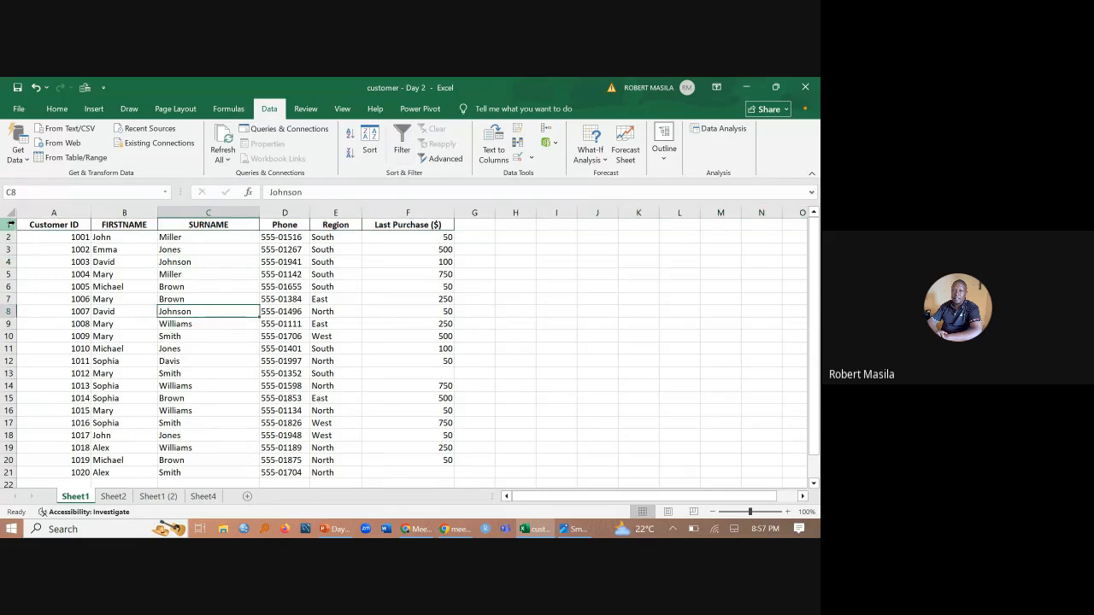
- Apply a filter to the header row (row 1) of Sheet1
{"action": "left_click", "coordinate": [6, 224]}
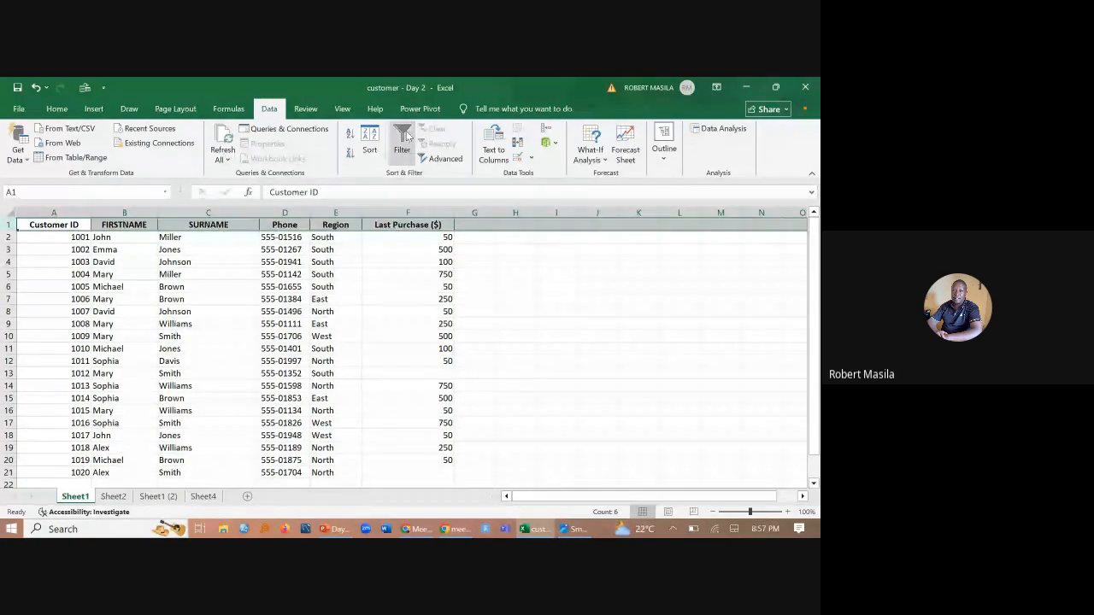
{"action": "left_click", "coordinate": [52, 111]}
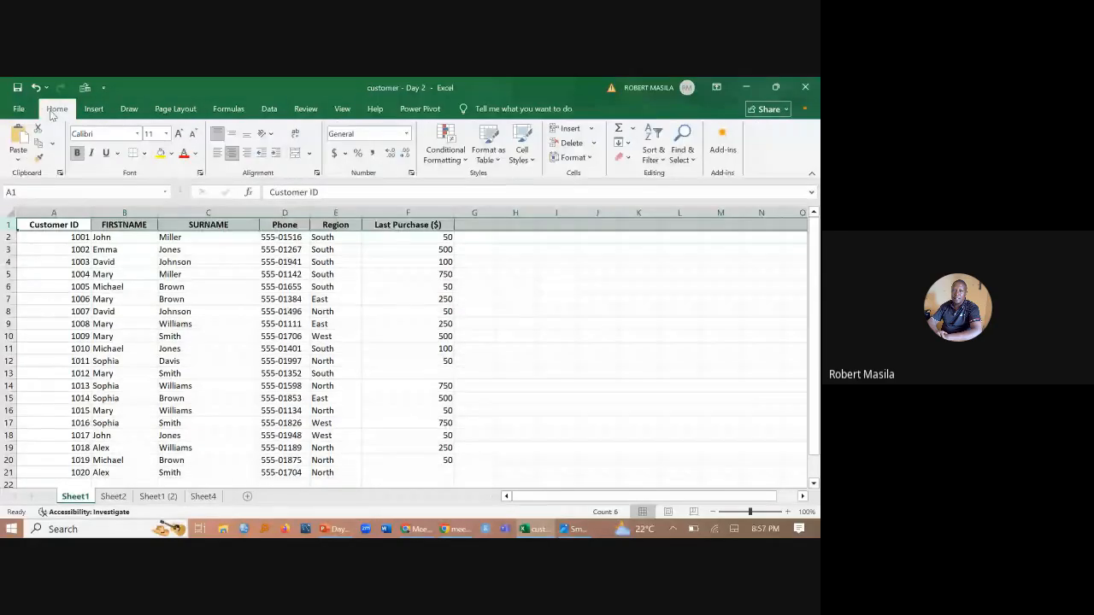
{"action": "left_click", "coordinate": [653, 153]}
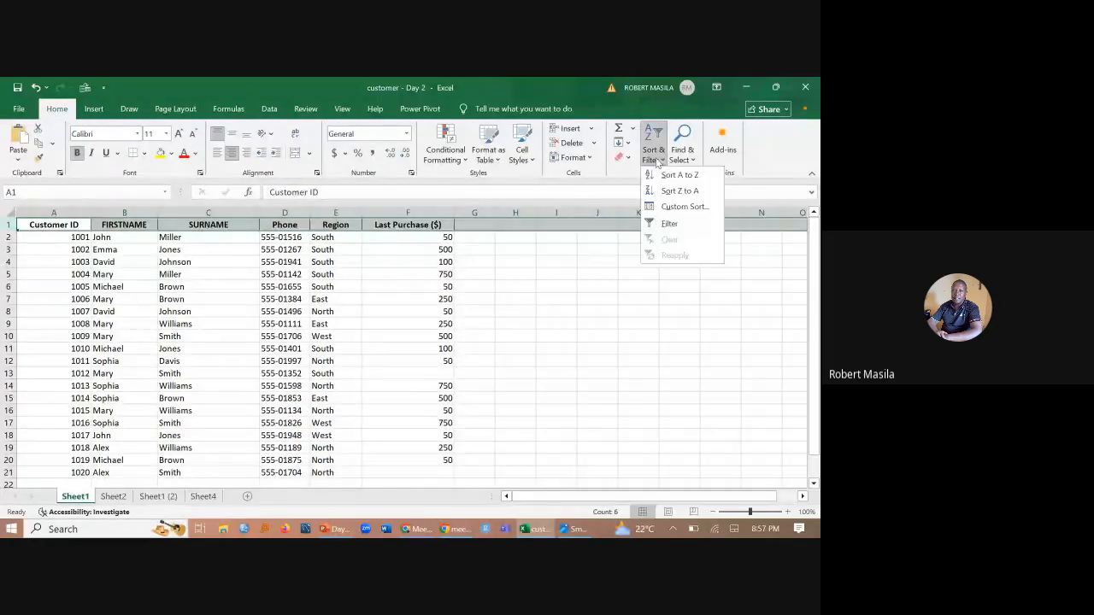
{"action": "left_click", "coordinate": [670, 223]}
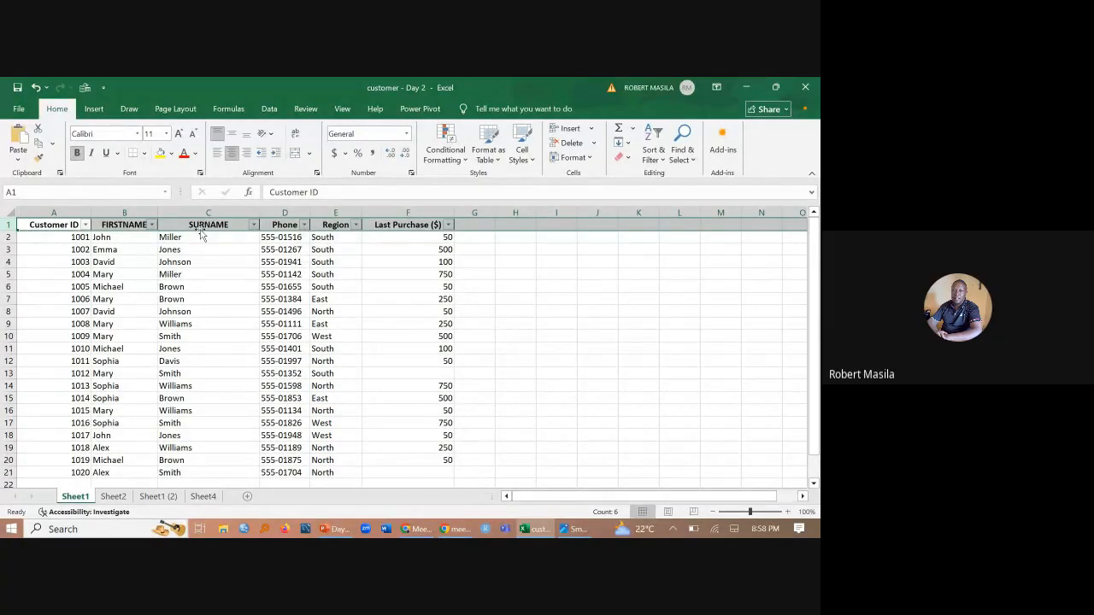
- Filter the Region column to show only North
{"action": "left_click", "coordinate": [356, 224]}
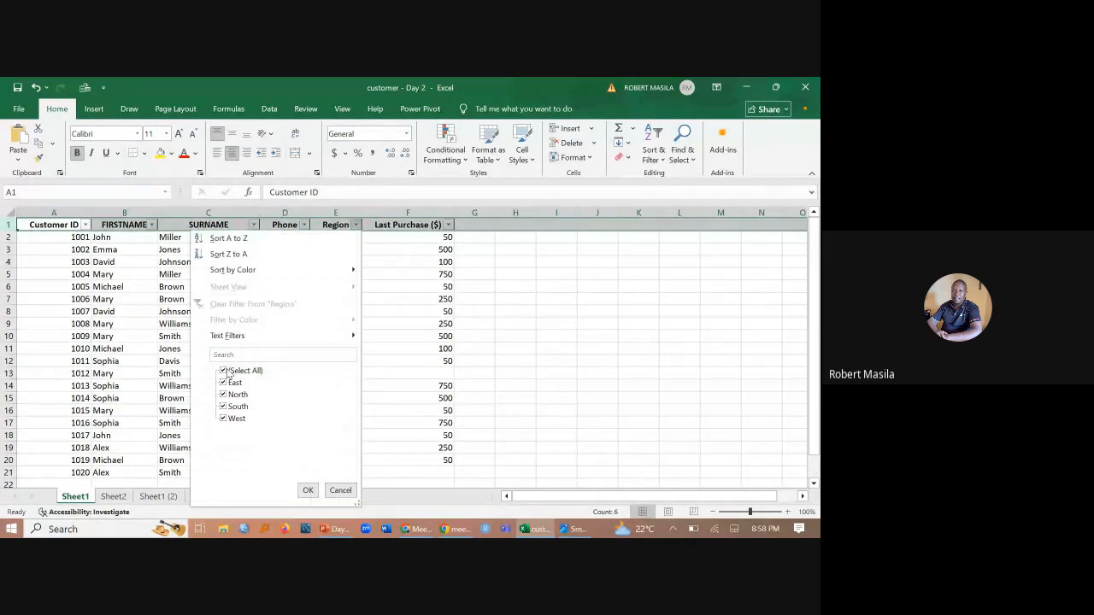
{"action": "left_click", "coordinate": [226, 373]}
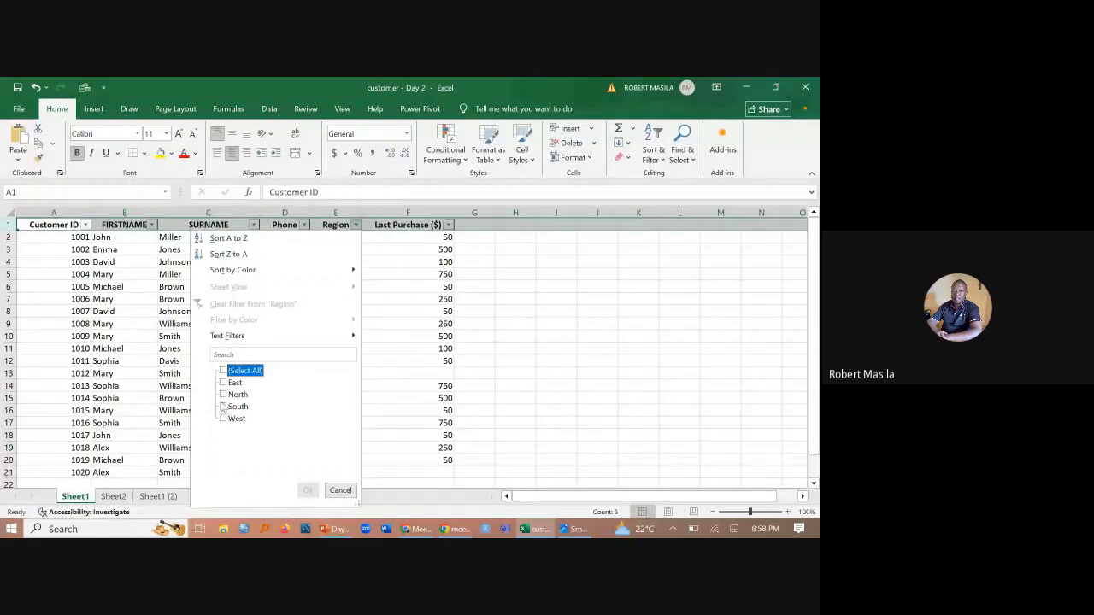
{"action": "left_click", "coordinate": [223, 395]}
{"action": "left_click", "coordinate": [307, 490]}
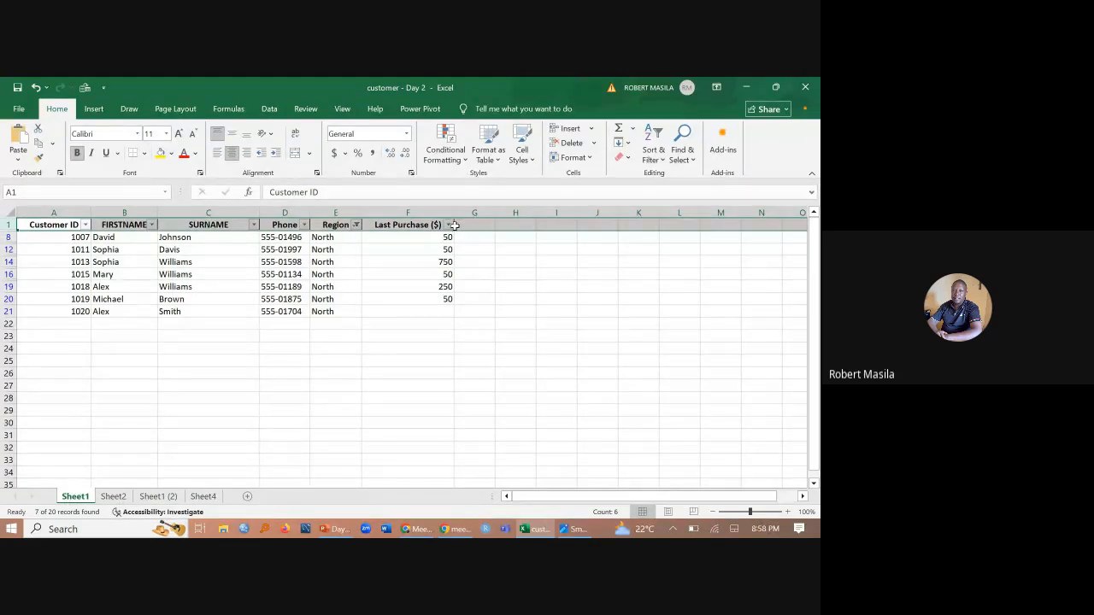
- Try sorting only the North customers' Last Purchase ($) values largest to smallest using the current selection, and undo that sort
{"action": "left_click_drag", "start_coordinate": [426, 239], "coordinate": [436, 313]}
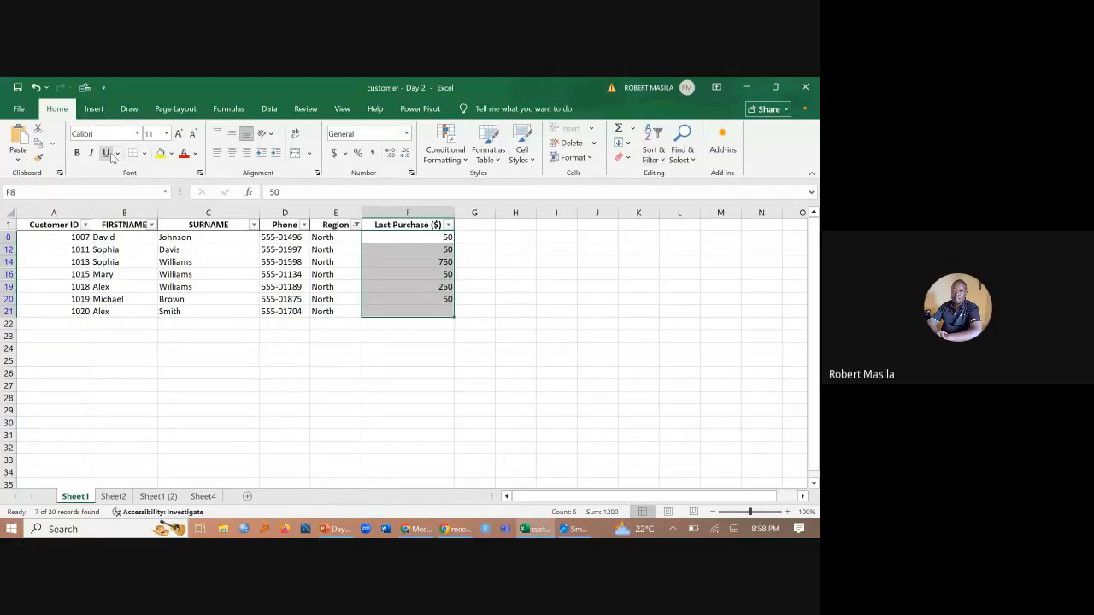
{"action": "left_click", "coordinate": [667, 162]}
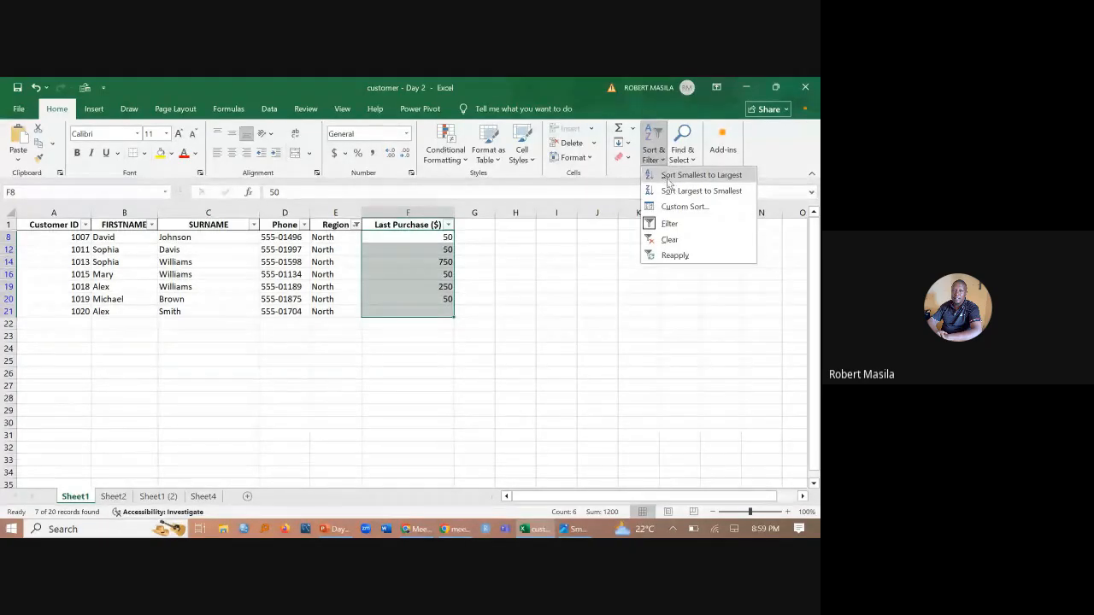
{"action": "left_click", "coordinate": [667, 192]}
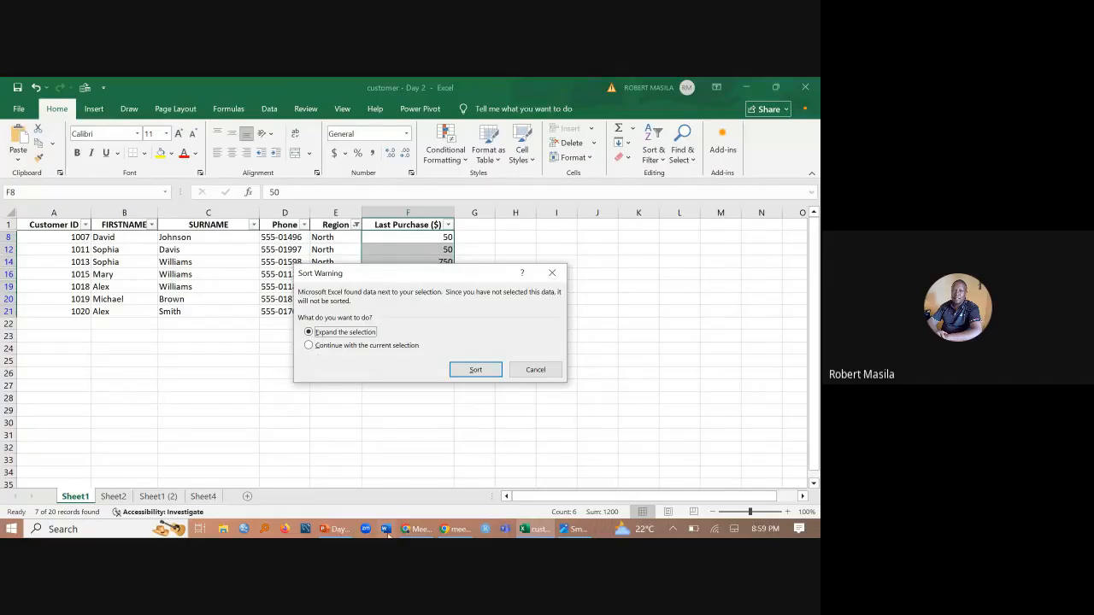
{"action": "mouse_move", "coordinate": [415, 531]}
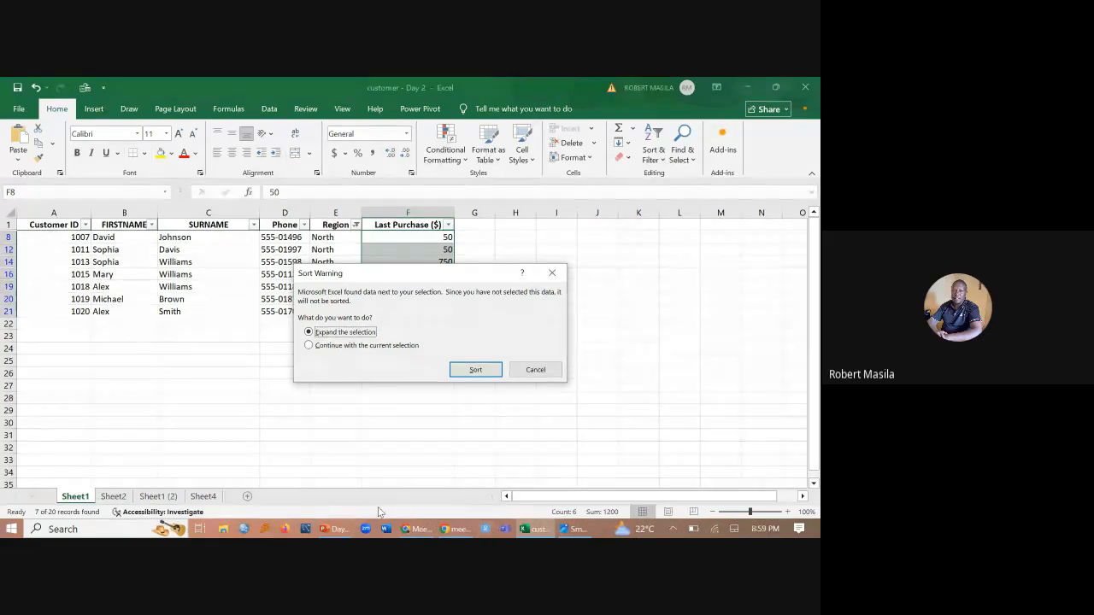
{"action": "left_click", "coordinate": [413, 530]}
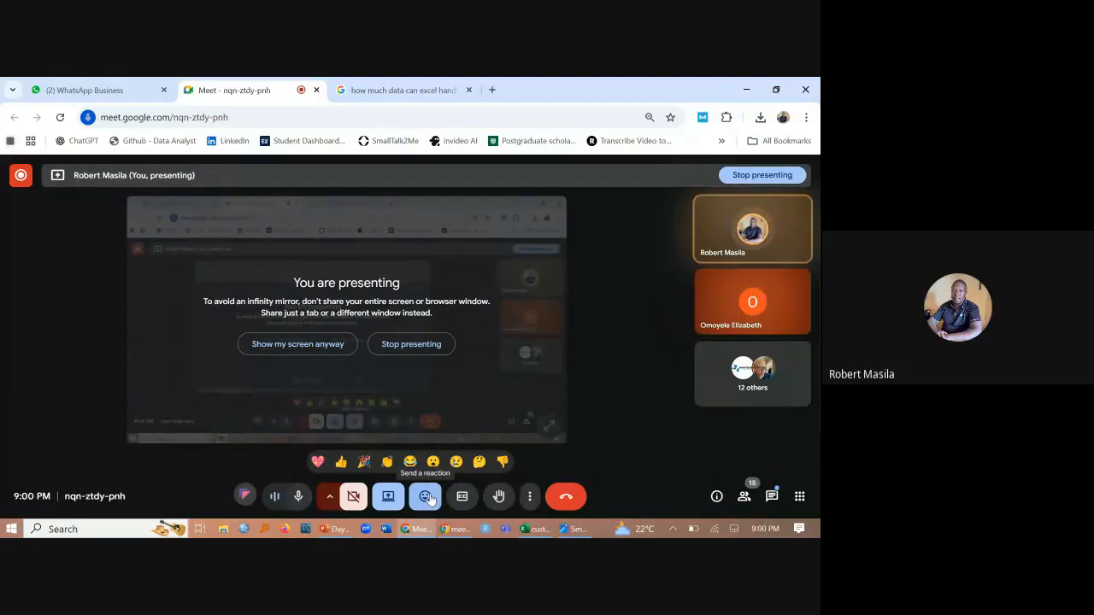
{"action": "left_click", "coordinate": [539, 529]}
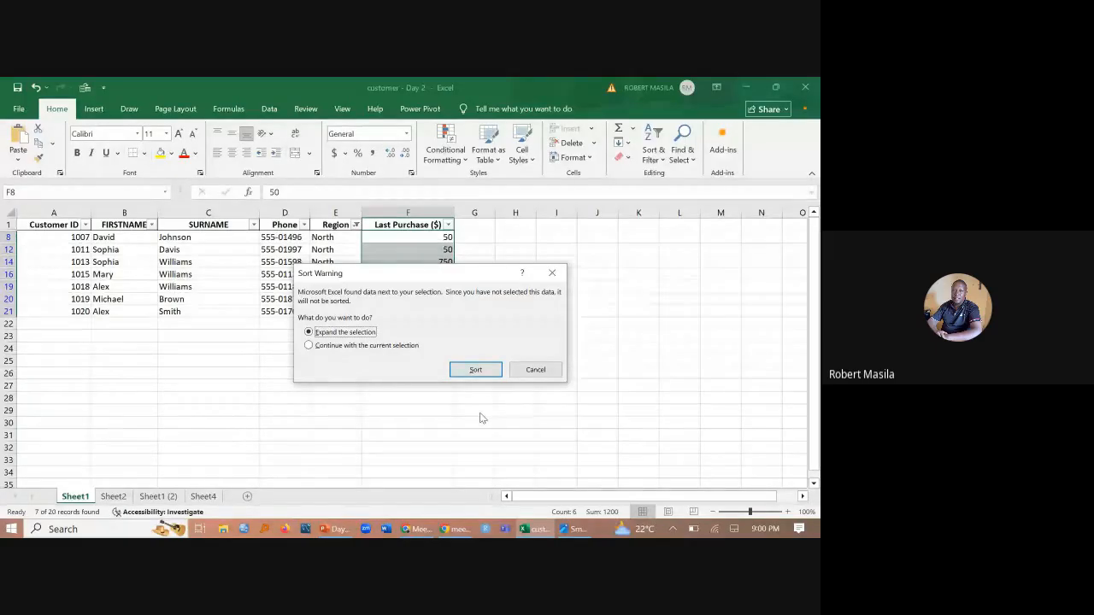
{"action": "left_click_drag", "start_coordinate": [458, 284], "coordinate": [523, 348]}
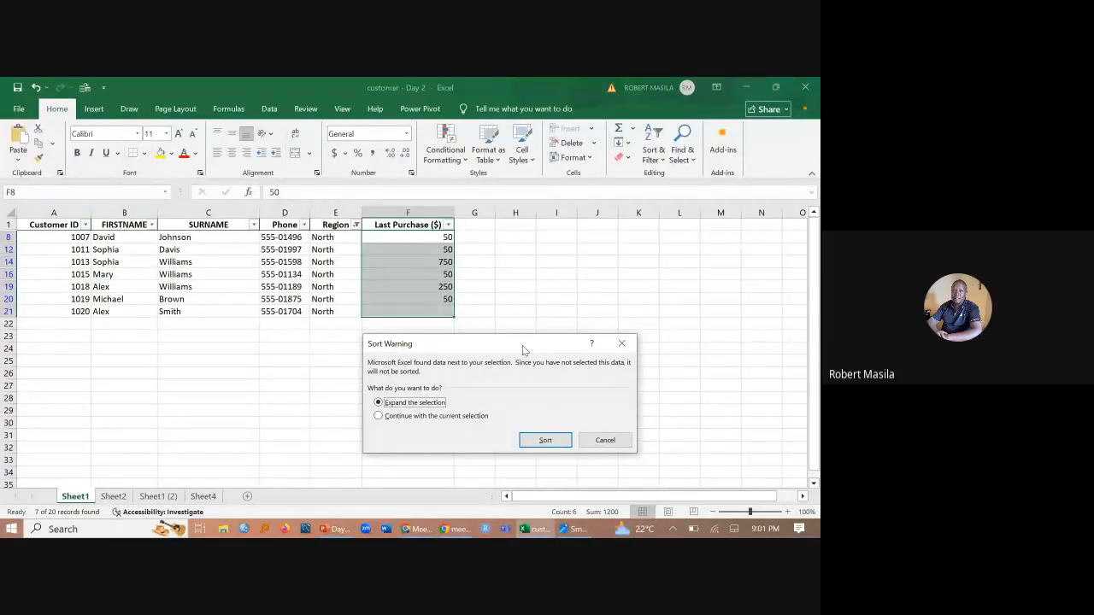
{"action": "left_click", "coordinate": [378, 416]}
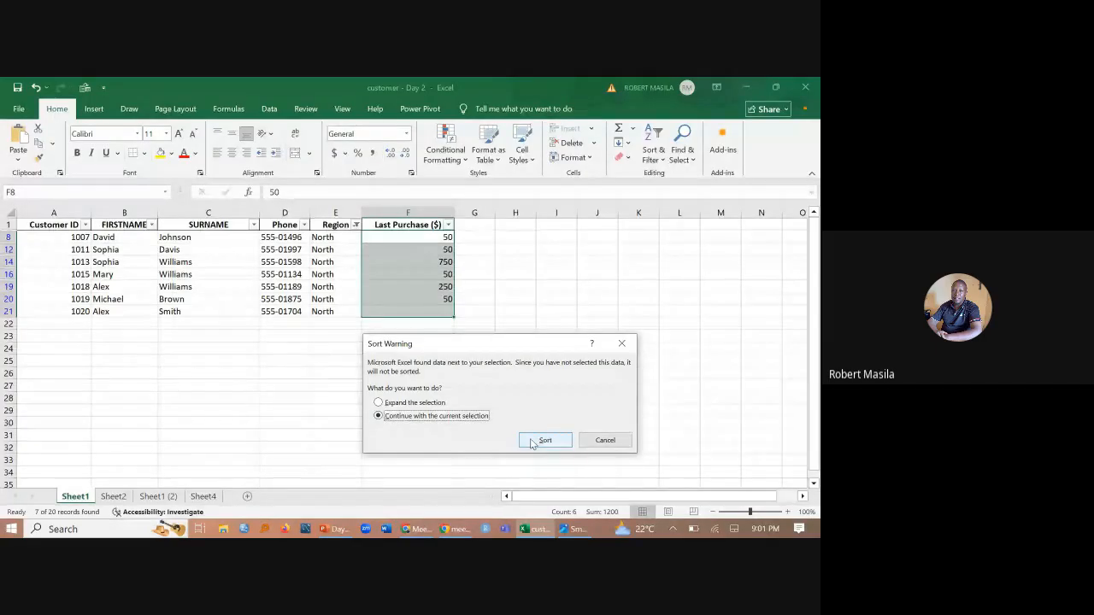
{"action": "left_click", "coordinate": [544, 440]}
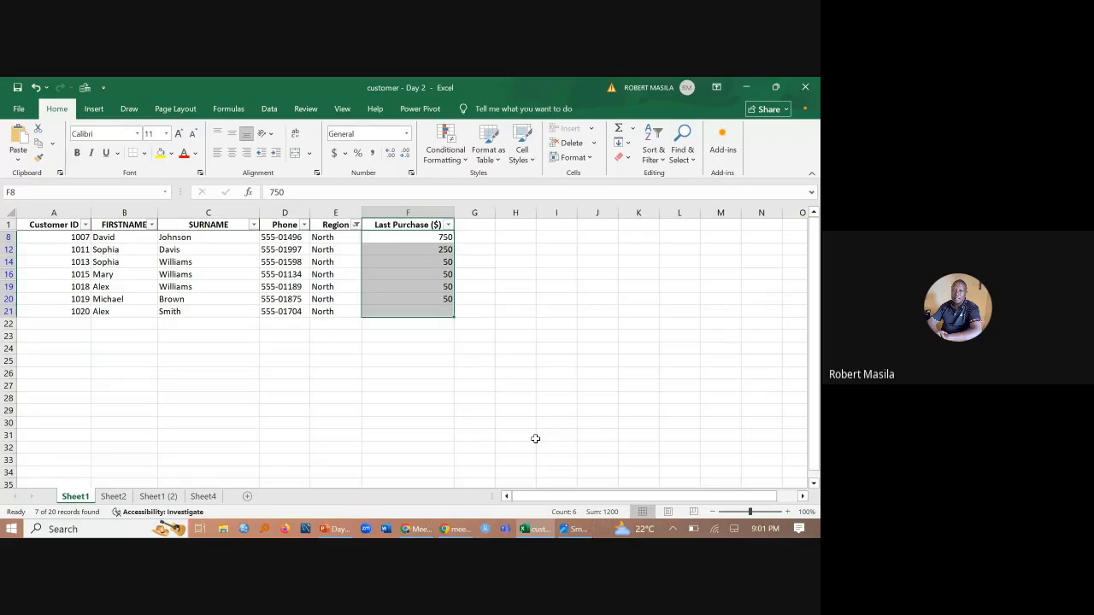
{"action": "key", "text": "ctrl+z"}
- Sort the North records by Last Purchase ($) from largest to smallest, expanding the selection to include the adjacent columns
{"action": "left_click", "coordinate": [665, 163]}
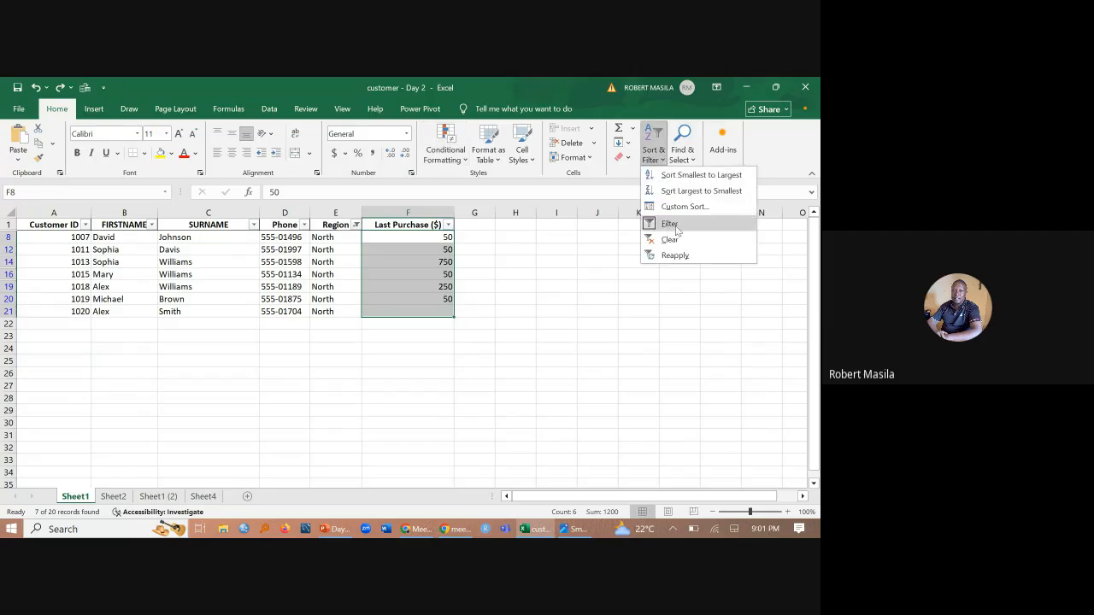
{"action": "left_click", "coordinate": [693, 190]}
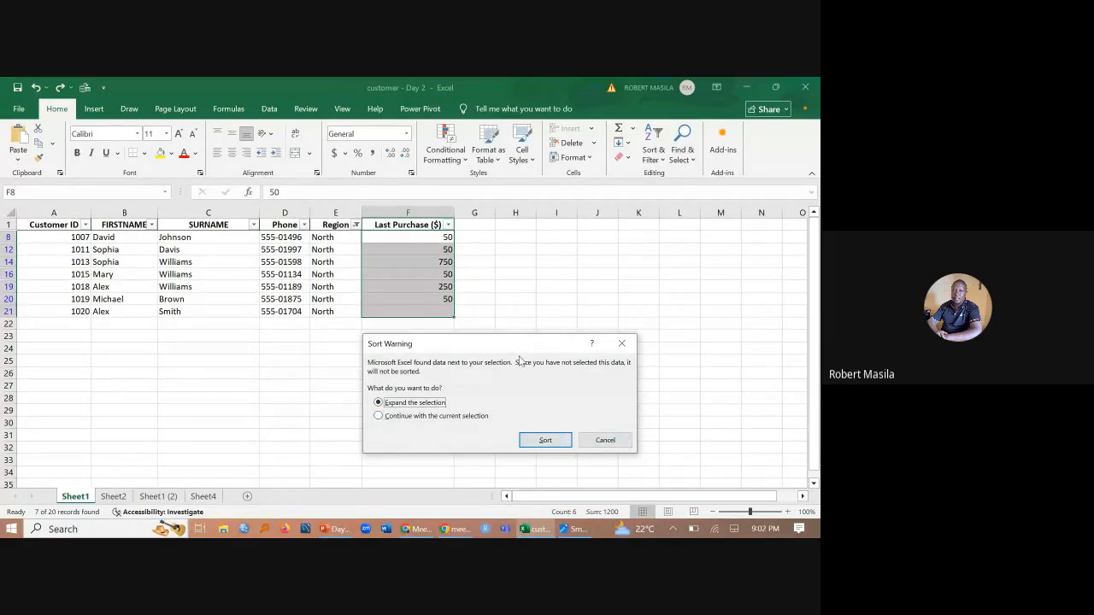
{"action": "left_click", "coordinate": [558, 440]}
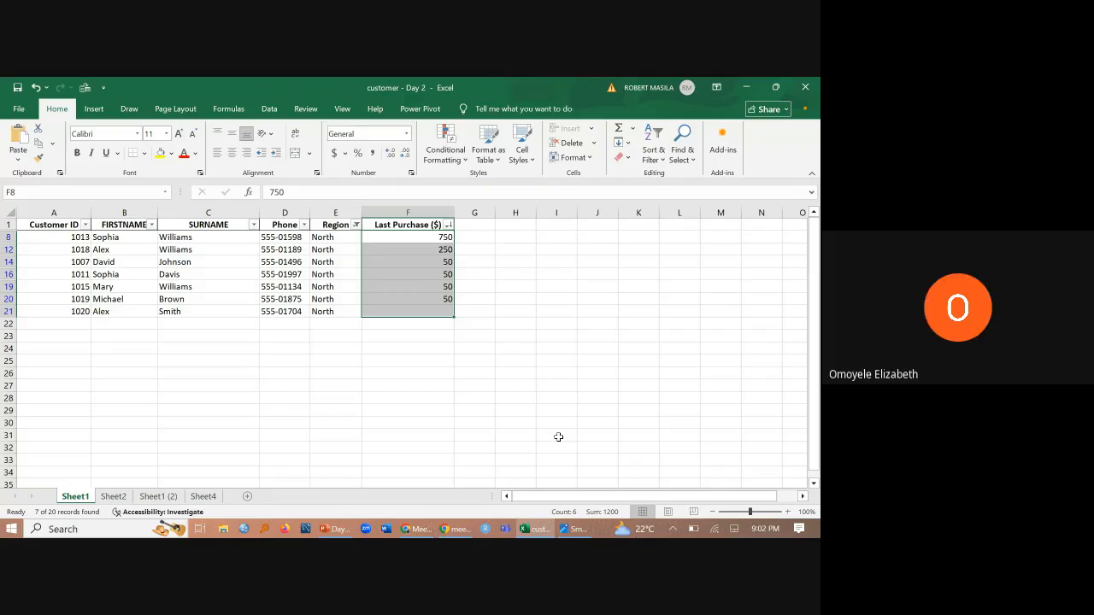
- Set the Region filter to show all regions again
{"action": "left_click", "coordinate": [356, 225]}
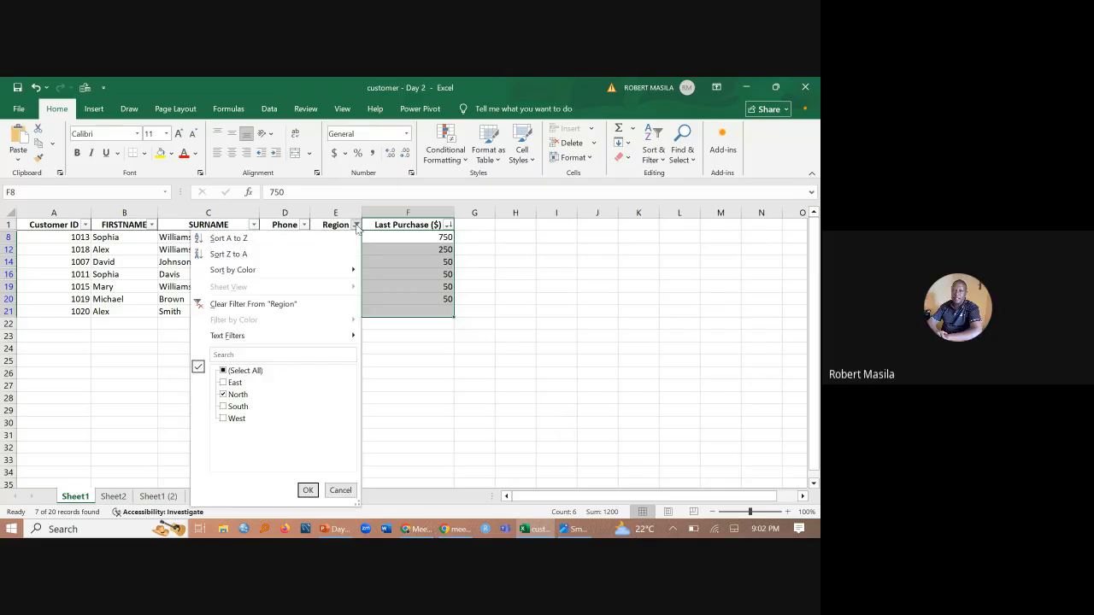
{"action": "left_click", "coordinate": [224, 371]}
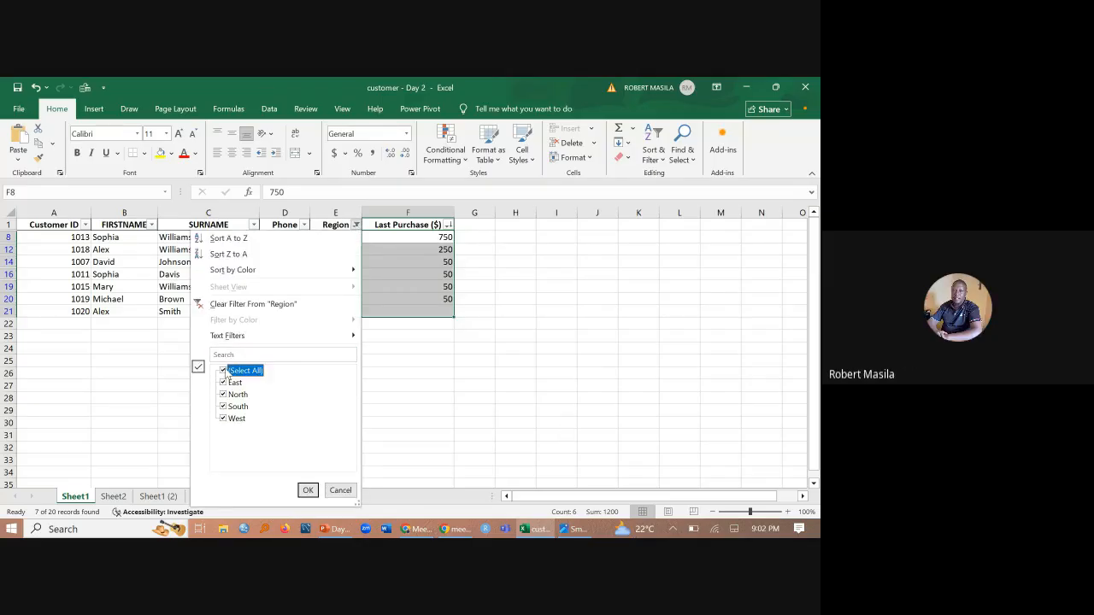
{"action": "left_click", "coordinate": [308, 490]}
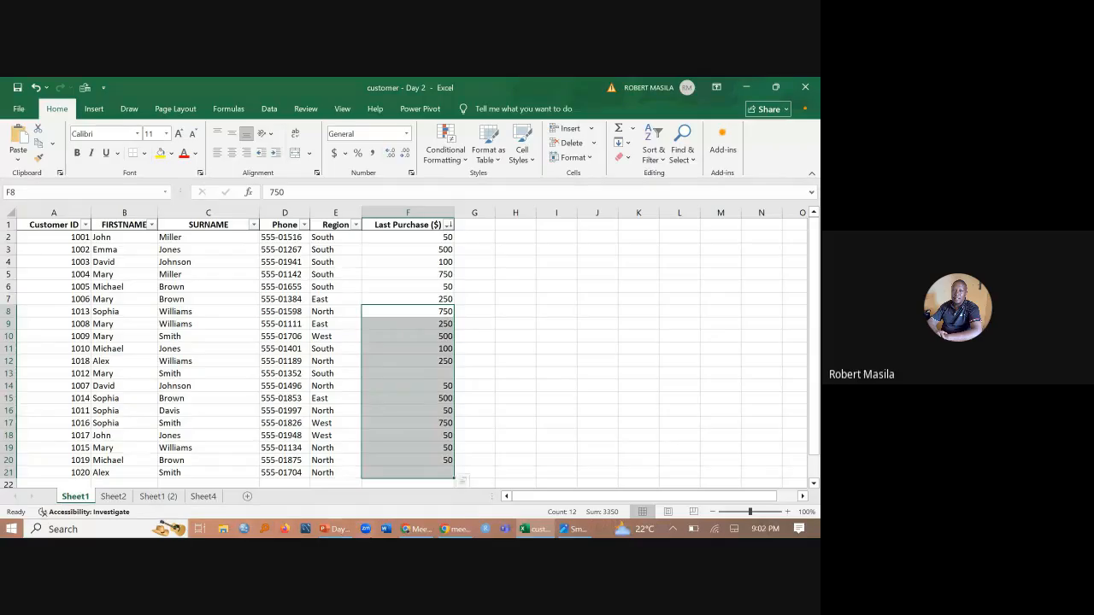
- Try sorting all Sheet1 records by Last Purchase ($) largest to smallest with the selection expanded, and undo that sort
{"action": "left_click_drag", "start_coordinate": [419, 238], "coordinate": [445, 474]}
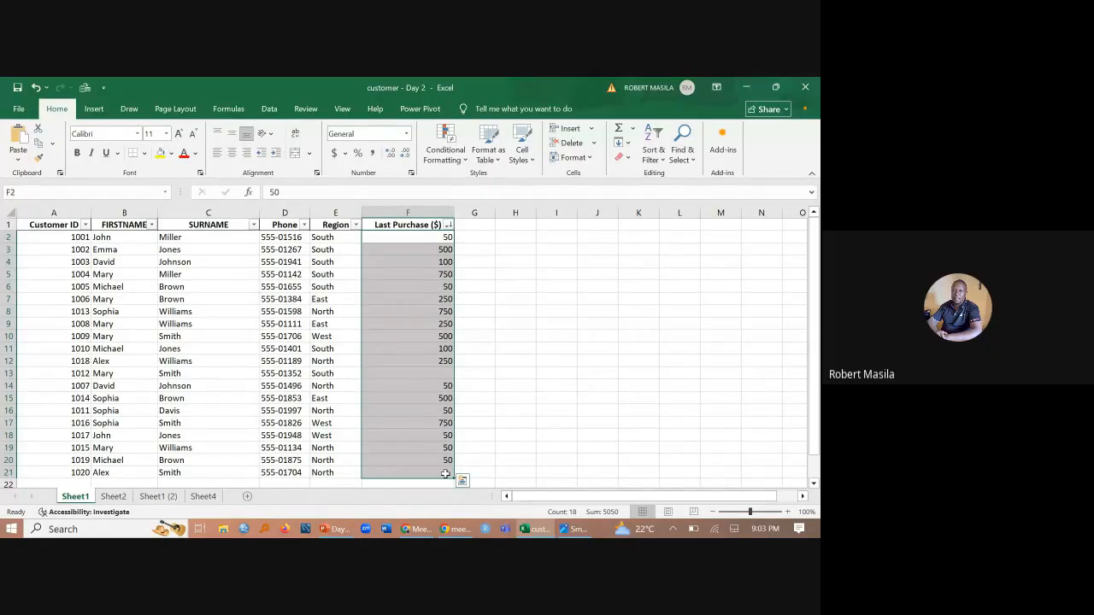
{"action": "left_click", "coordinate": [656, 158]}
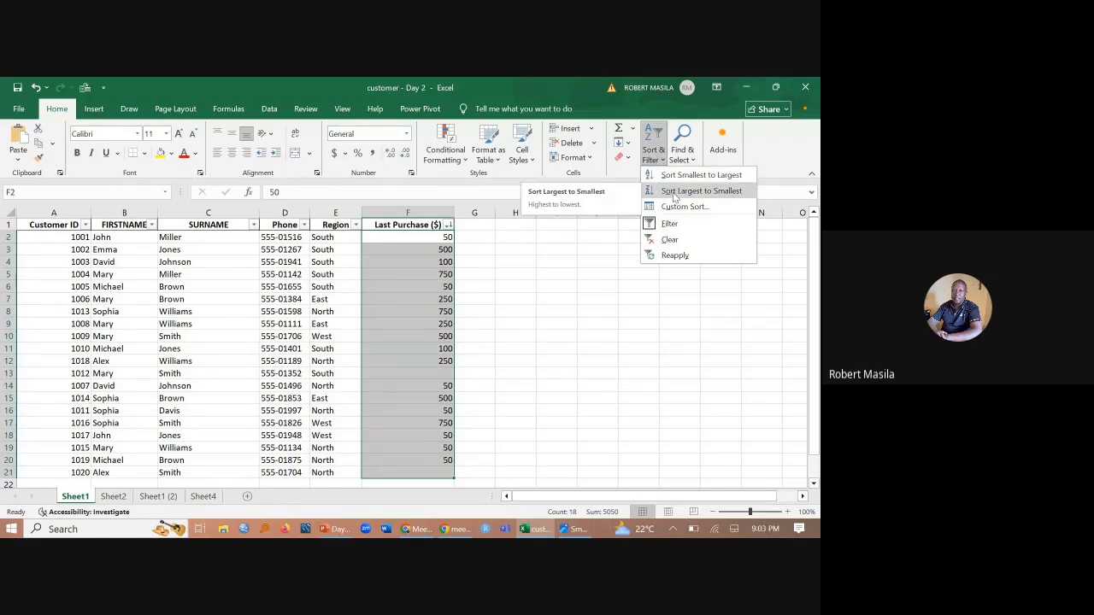
{"action": "left_click", "coordinate": [673, 191]}
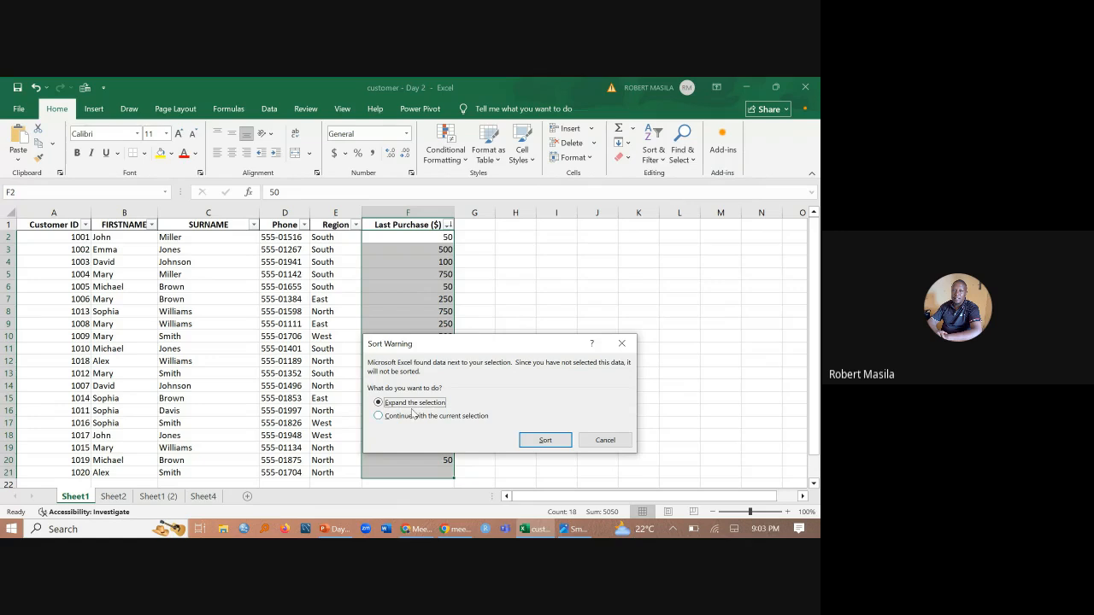
{"action": "left_click_drag", "start_coordinate": [466, 353], "coordinate": [598, 247]}
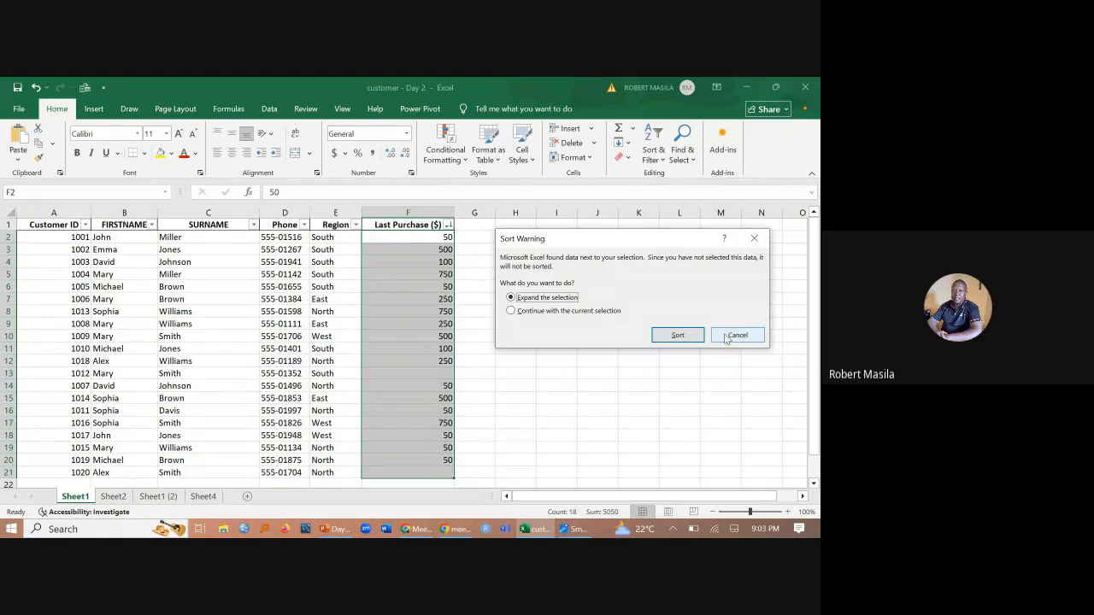
{"action": "left_click", "coordinate": [679, 337]}
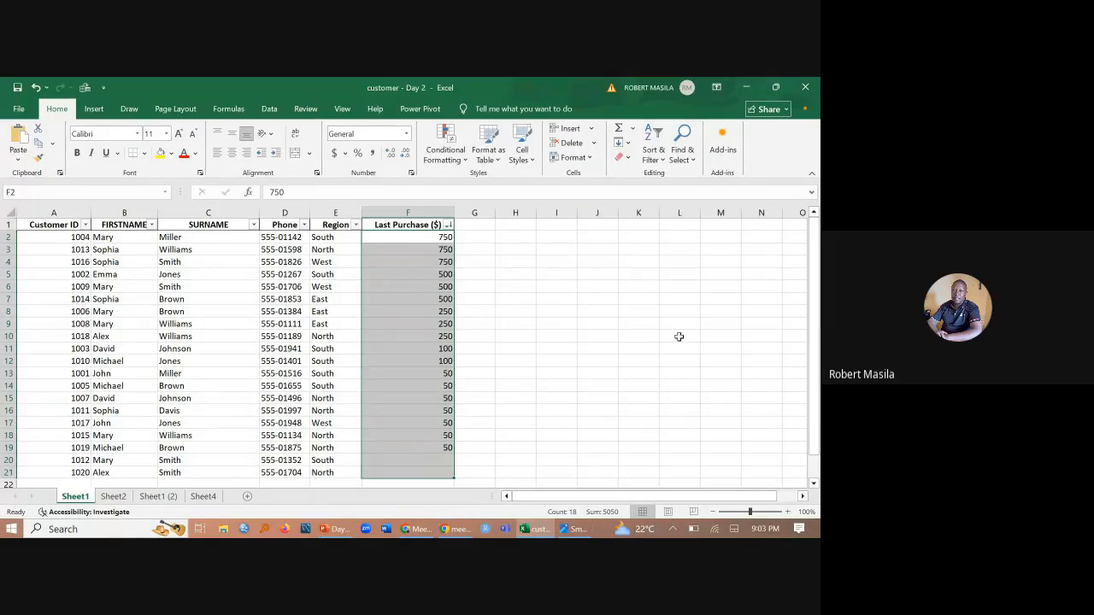
{"action": "scroll", "coordinate": [513, 406], "scroll_direction": "down", "scroll_amount": 3}
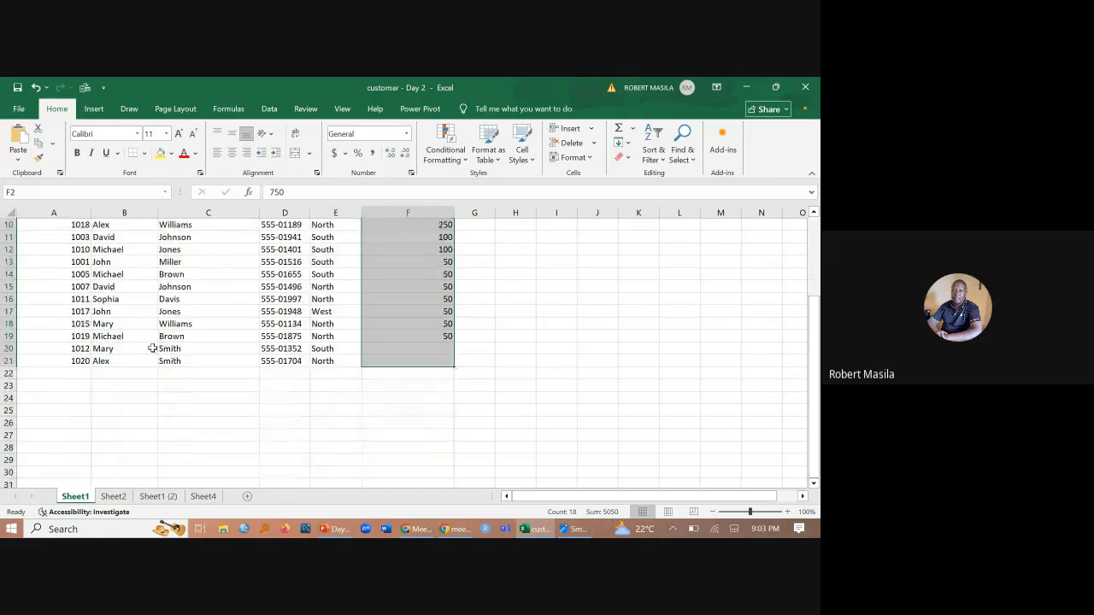
{"action": "left_click_drag", "start_coordinate": [423, 347], "coordinate": [426, 369]}
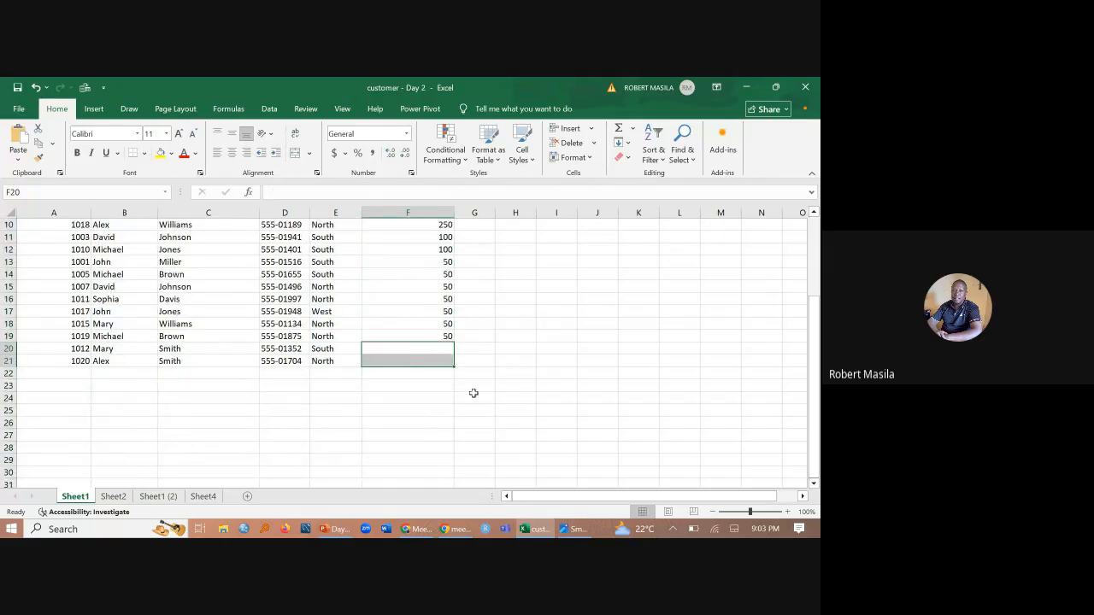
{"action": "key", "text": "ctrl+z"}
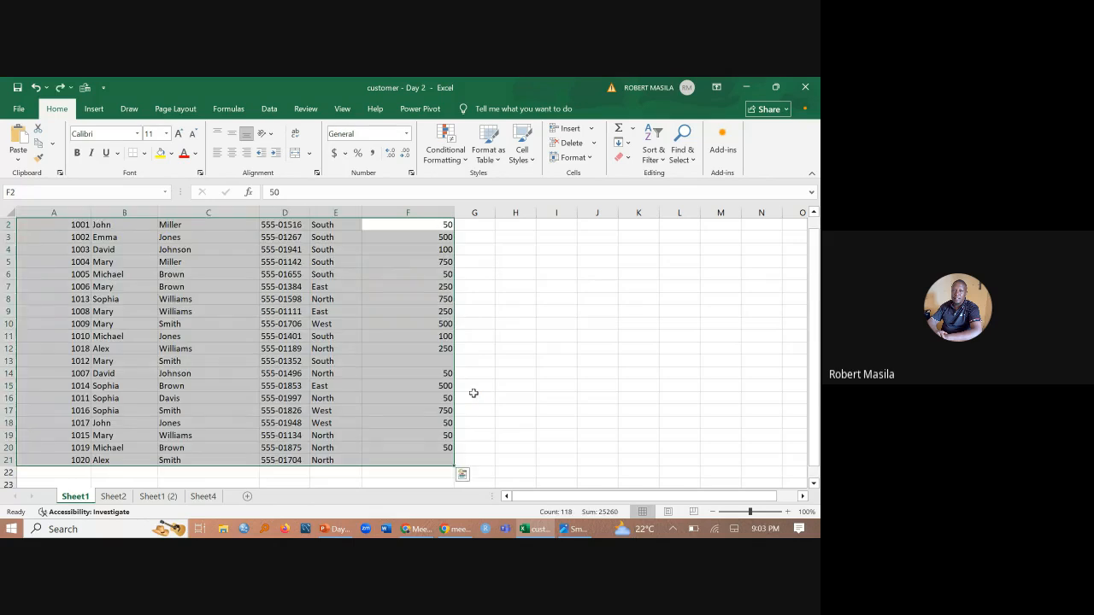
- Switch to PowerPoint and bring up the "Unlocking Insights with Core Functions" slide
{"action": "left_click", "coordinate": [329, 529]}
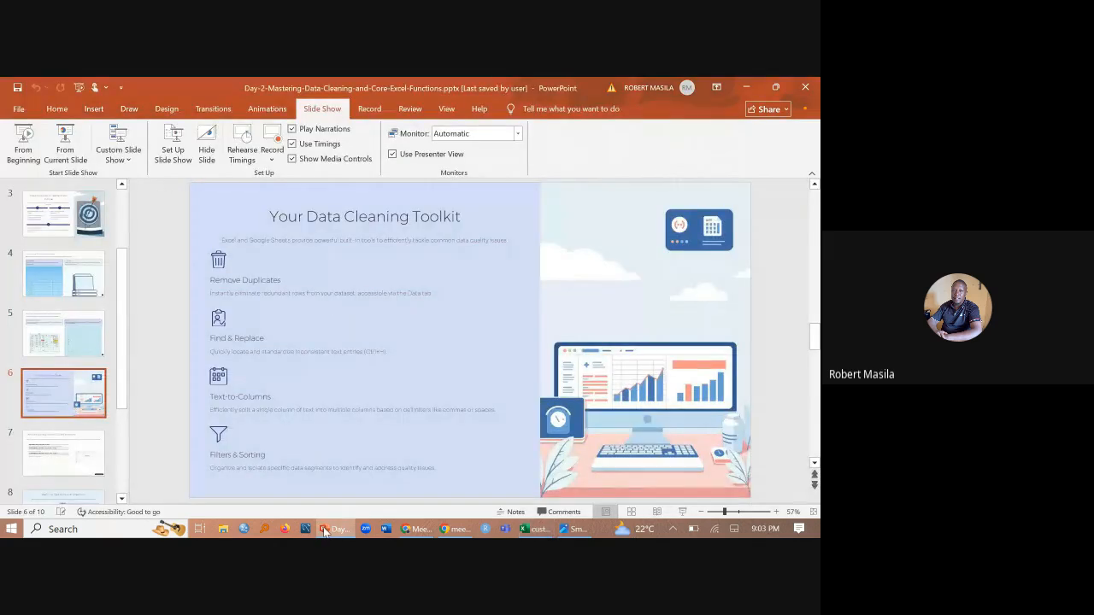
{"action": "scroll", "coordinate": [225, 430], "scroll_direction": "down", "scroll_amount": 1}
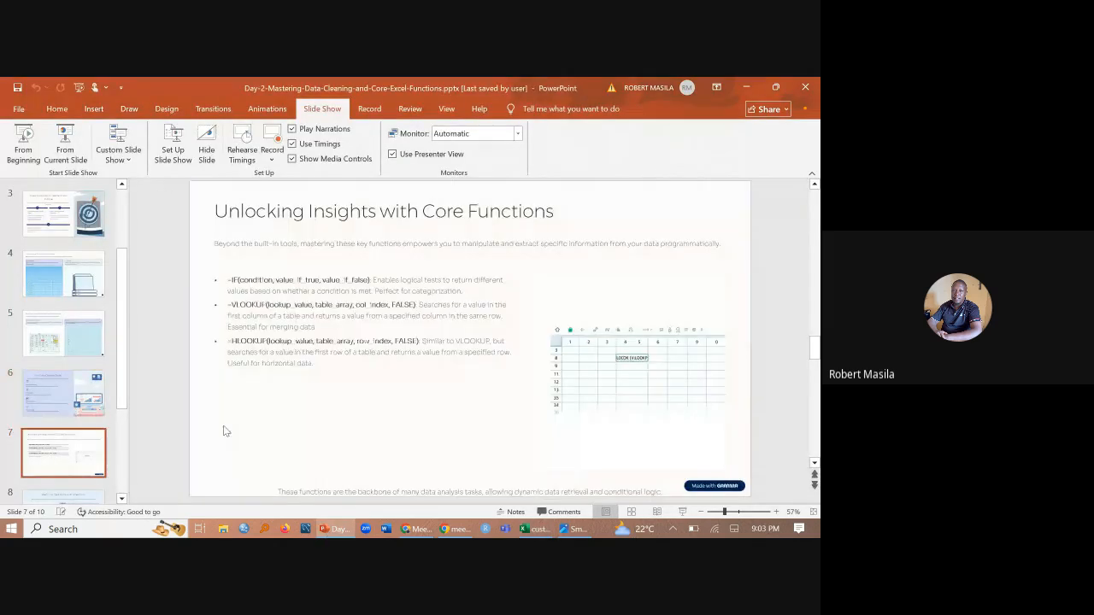
{"action": "scroll", "coordinate": [223, 430], "scroll_direction": "up", "scroll_amount": 1}
{"action": "scroll", "coordinate": [221, 429], "scroll_direction": "down", "scroll_amount": 1}
- Switch back to Excel and filter the Last Purchase ($) column to exclude blank entries
{"action": "left_click", "coordinate": [538, 529]}
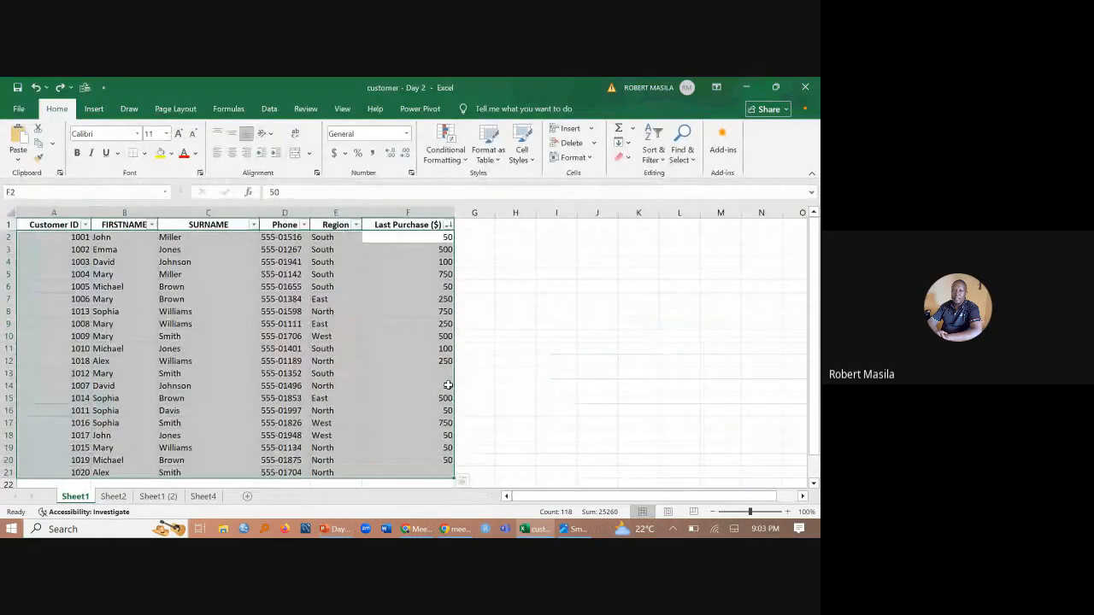
{"action": "left_click", "coordinate": [443, 375]}
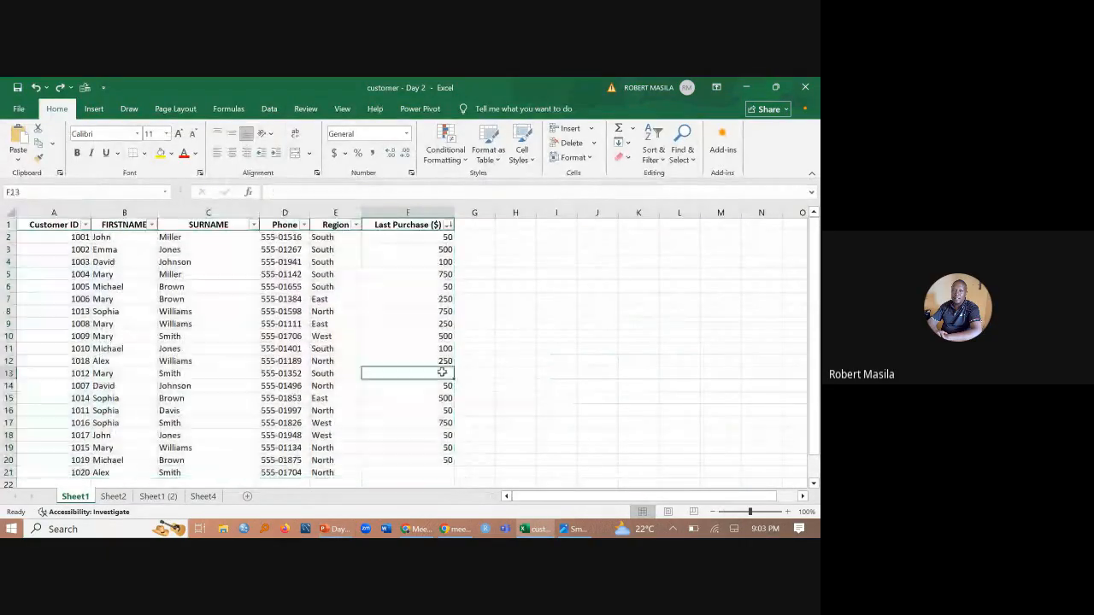
{"action": "left_click", "coordinate": [431, 469]}
{"action": "left_click", "coordinate": [450, 369]}
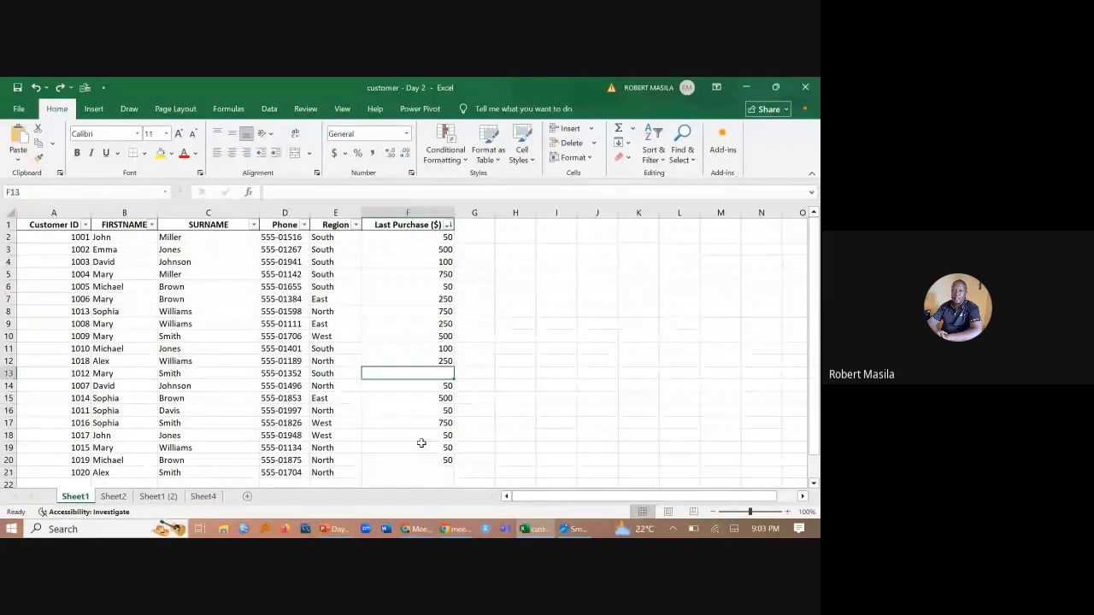
{"action": "left_click", "coordinate": [430, 476]}
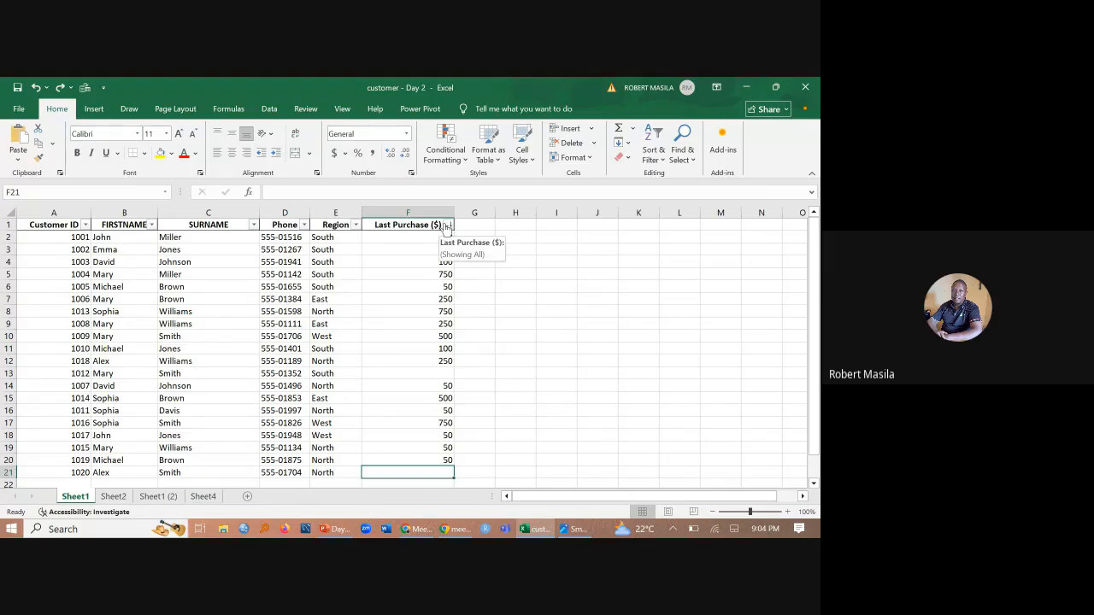
{"action": "left_click", "coordinate": [446, 226]}
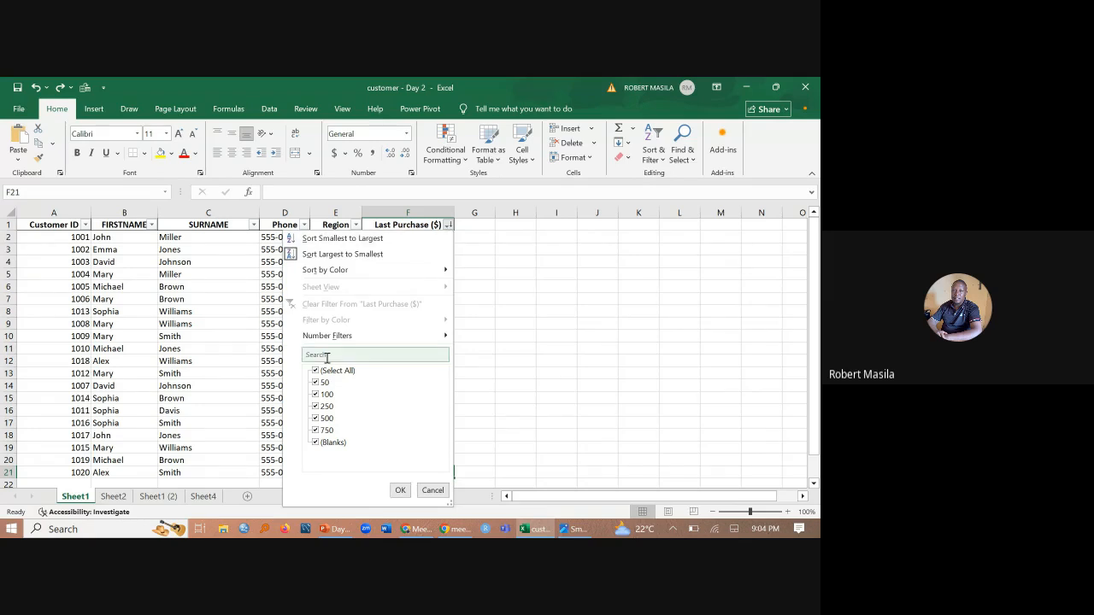
{"action": "left_click", "coordinate": [316, 444]}
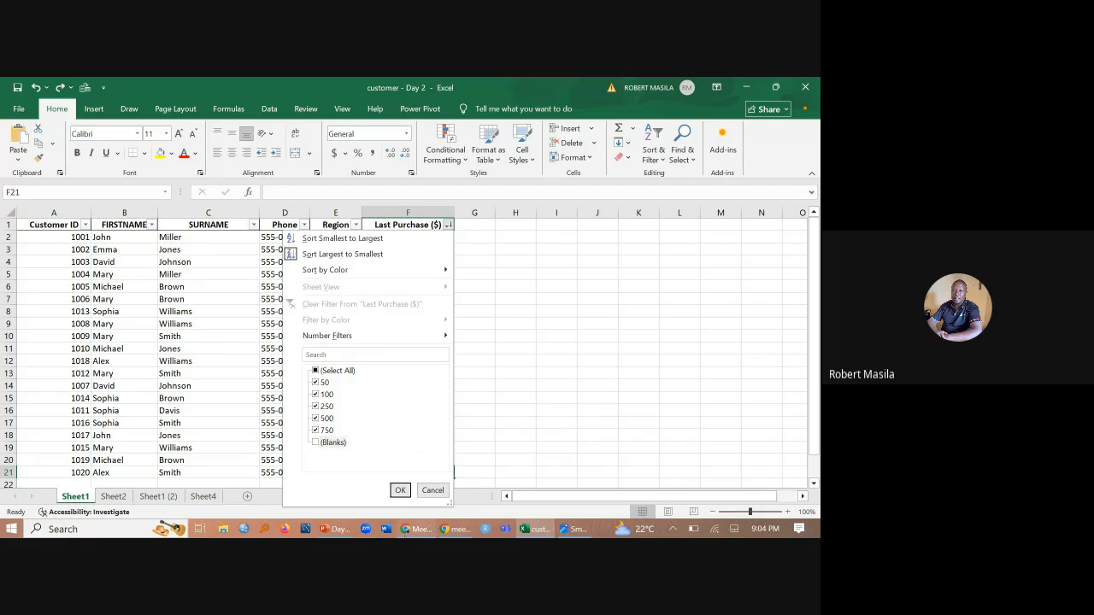
{"action": "left_click", "coordinate": [401, 487]}
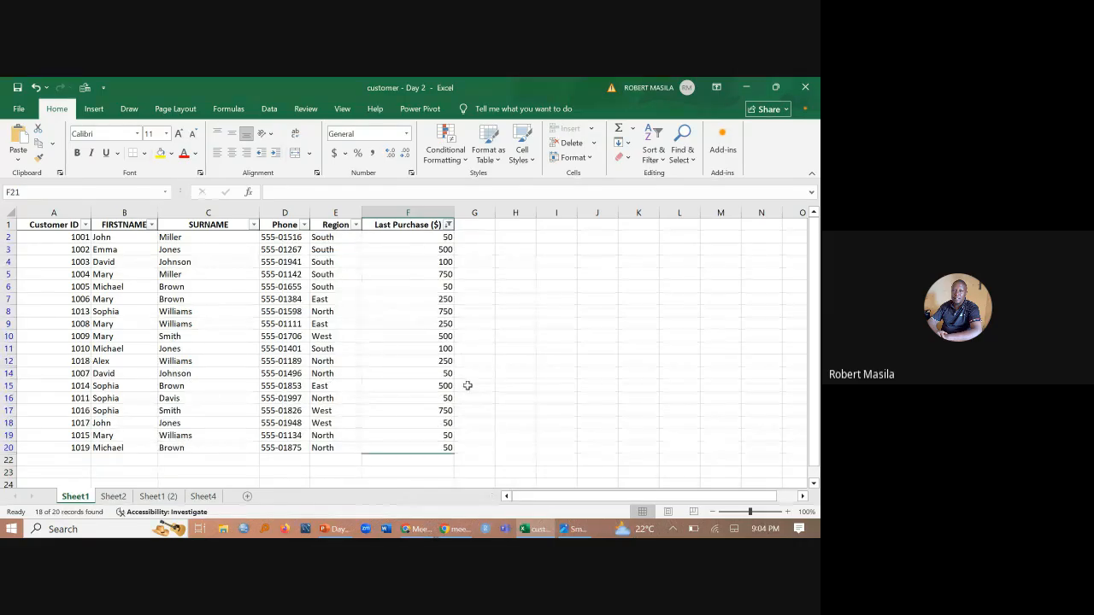
{"action": "left_click", "coordinate": [504, 376]}
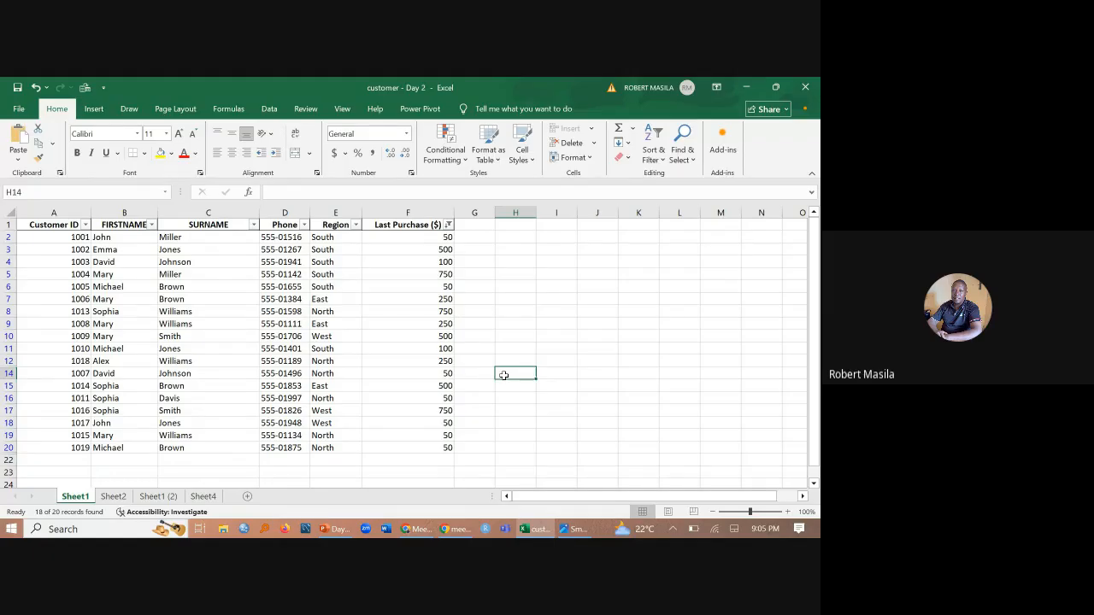
- Switch to PowerPoint's core functions slide, check the Google Meet call, and return to the customer - Day 2 workbook in Excel
{"action": "left_click", "coordinate": [330, 530]}
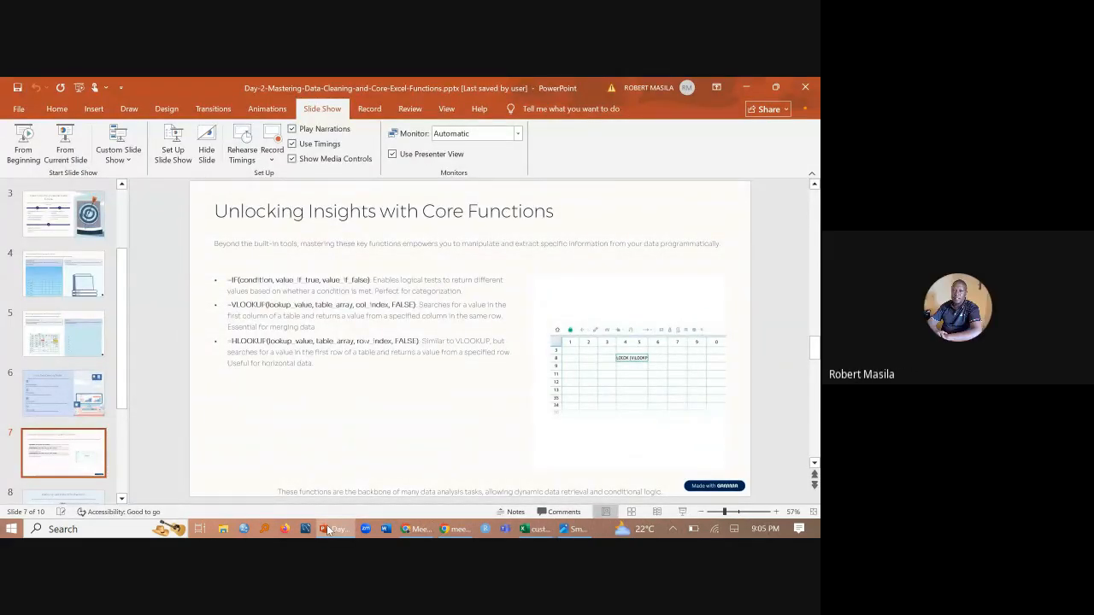
{"action": "left_click", "coordinate": [329, 531]}
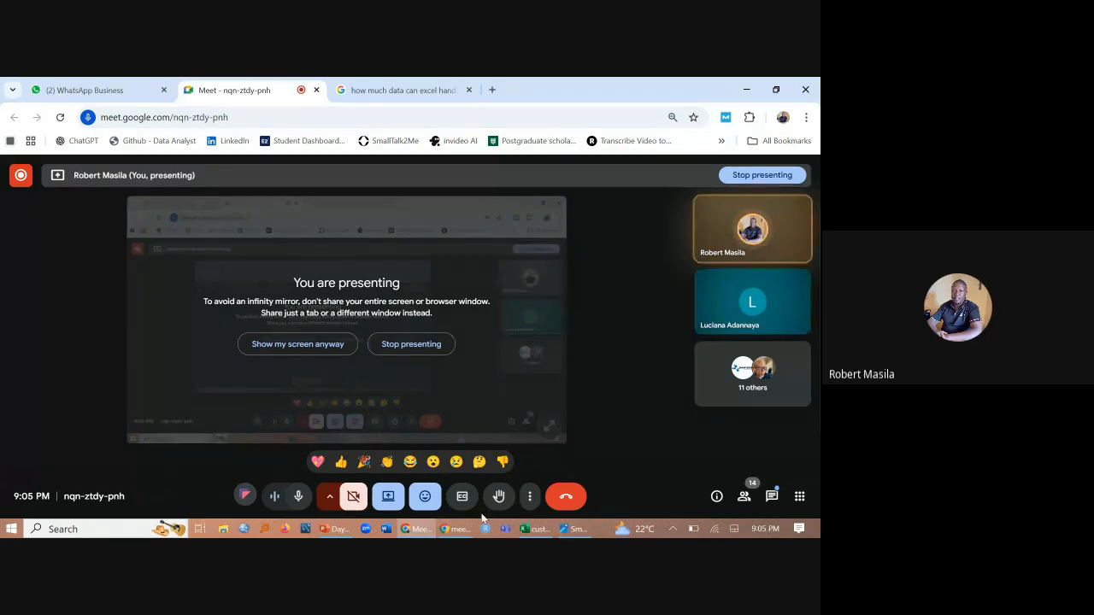
{"action": "mouse_move", "coordinate": [525, 532]}
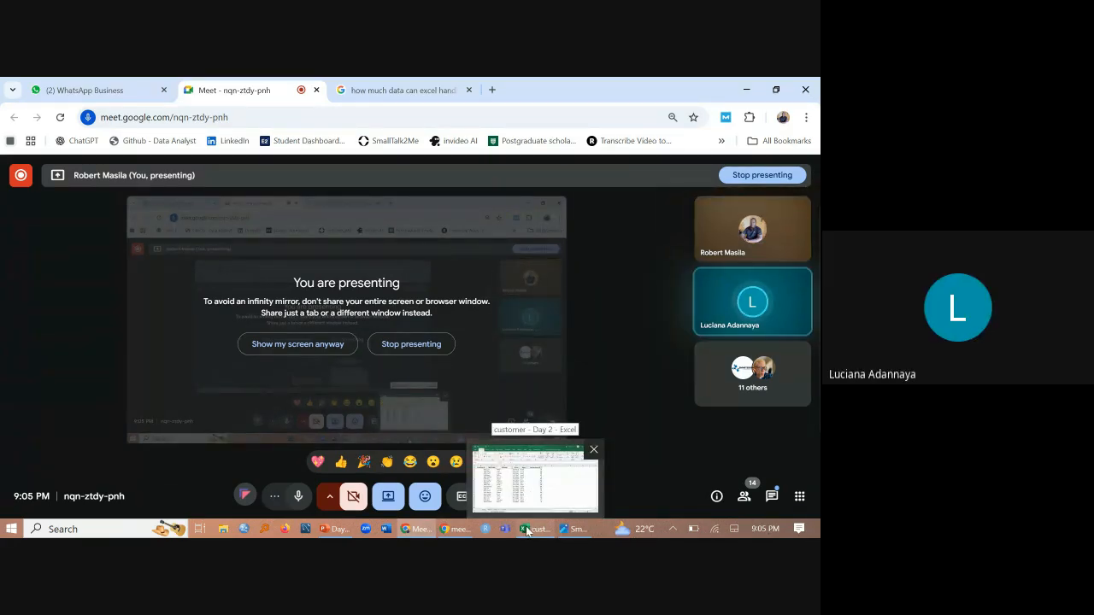
{"action": "left_click", "coordinate": [530, 497]}
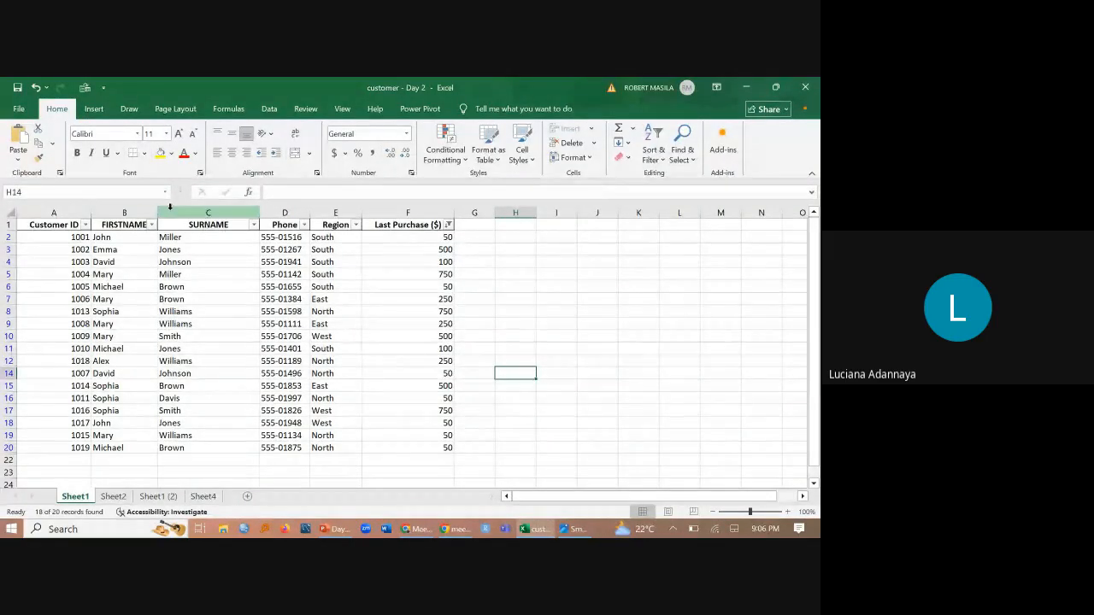
- Check the Google Meet call, then switch back to Excel and look at Sheet2 of the customer - Day 2 workbook before returning to Sheet1
{"action": "left_click", "coordinate": [65, 209]}
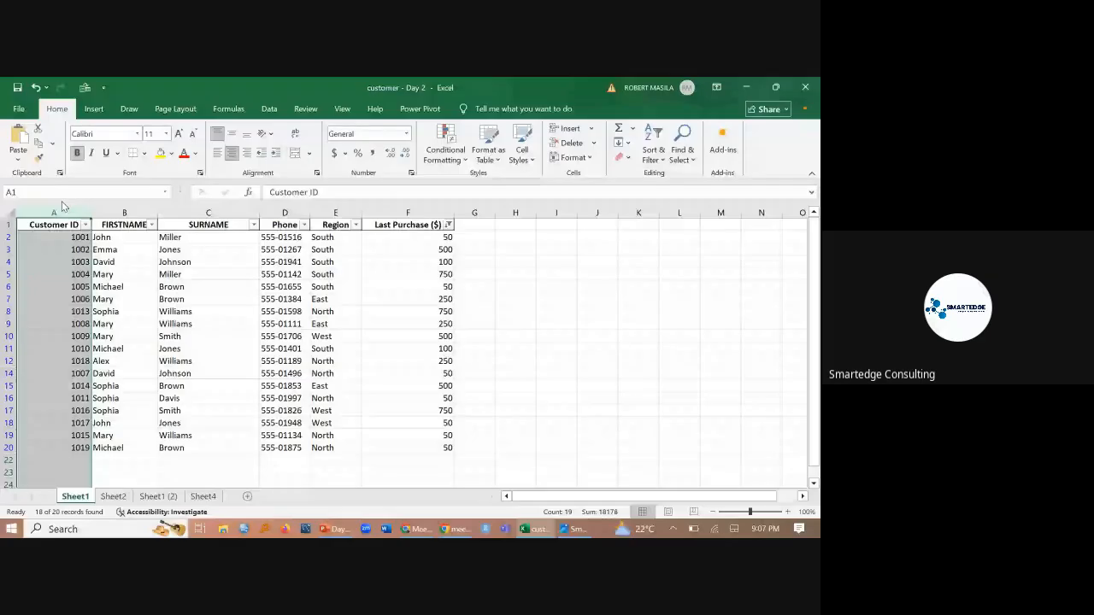
{"action": "left_click", "coordinate": [417, 529]}
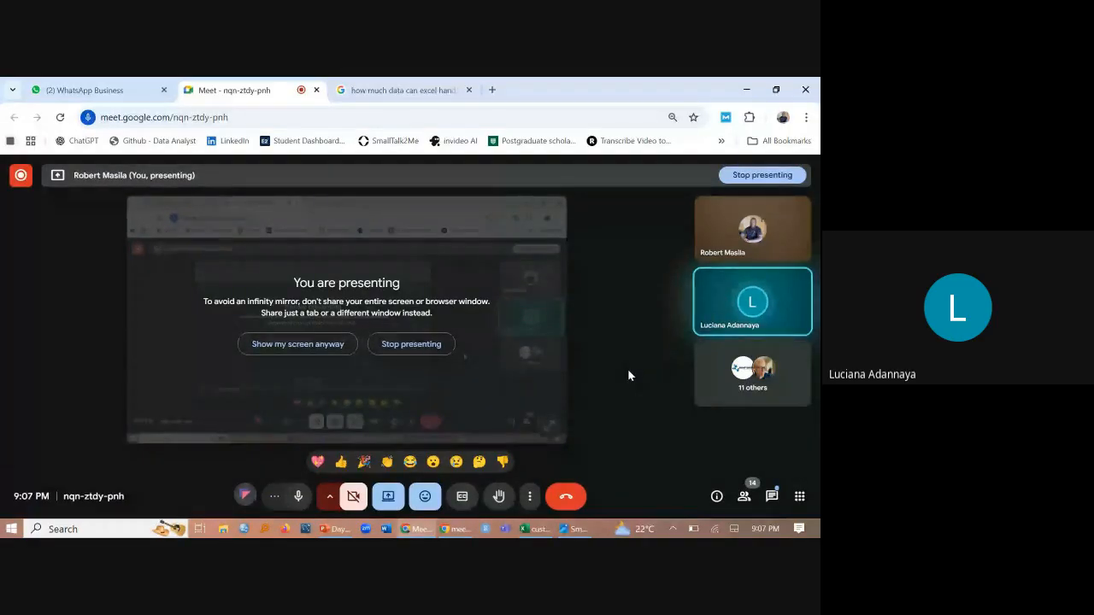
{"action": "left_click", "coordinate": [526, 532]}
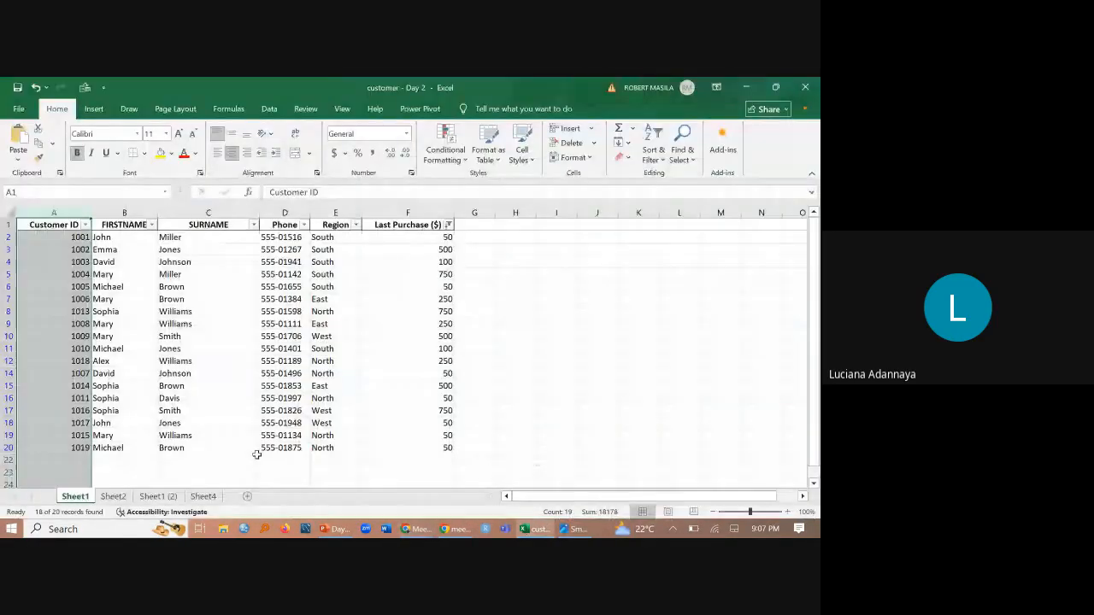
{"action": "left_click", "coordinate": [113, 497]}
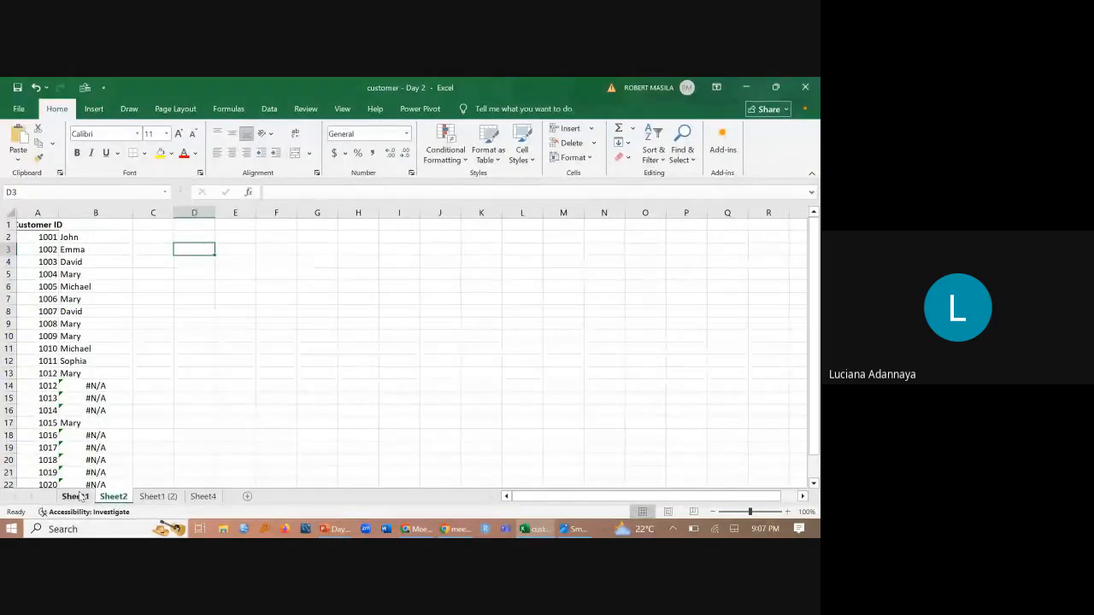
{"action": "left_click", "coordinate": [77, 497]}
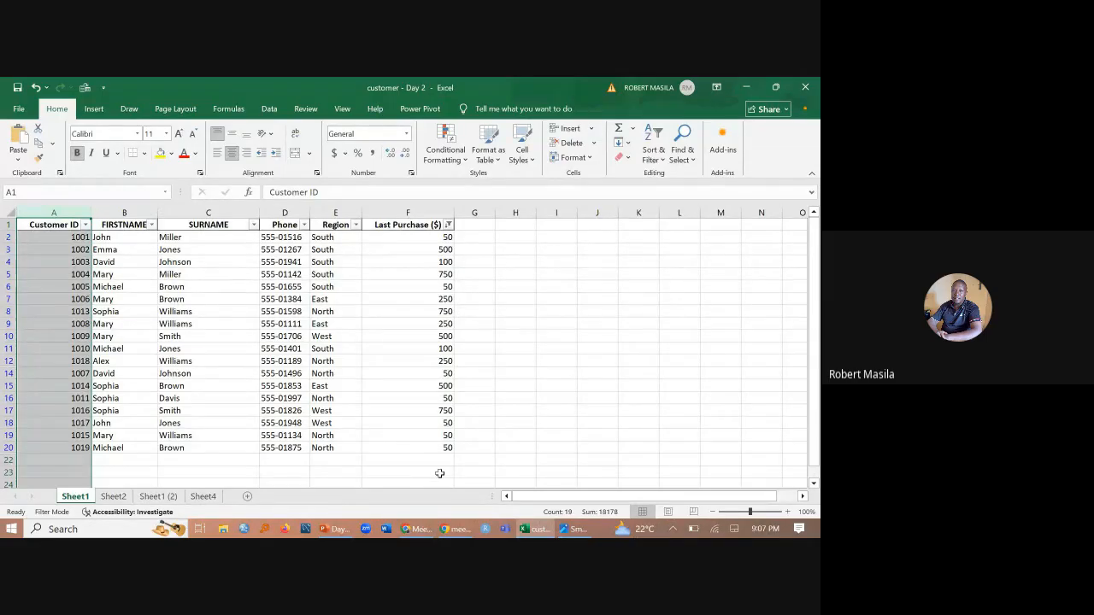
- Undo the Last Purchase ($) and Region filters and the Last Purchase ($) sort on Sheet1, and deselect the records
{"action": "left_click", "coordinate": [36, 88]}
{"action": "left_click", "coordinate": [36, 88]}
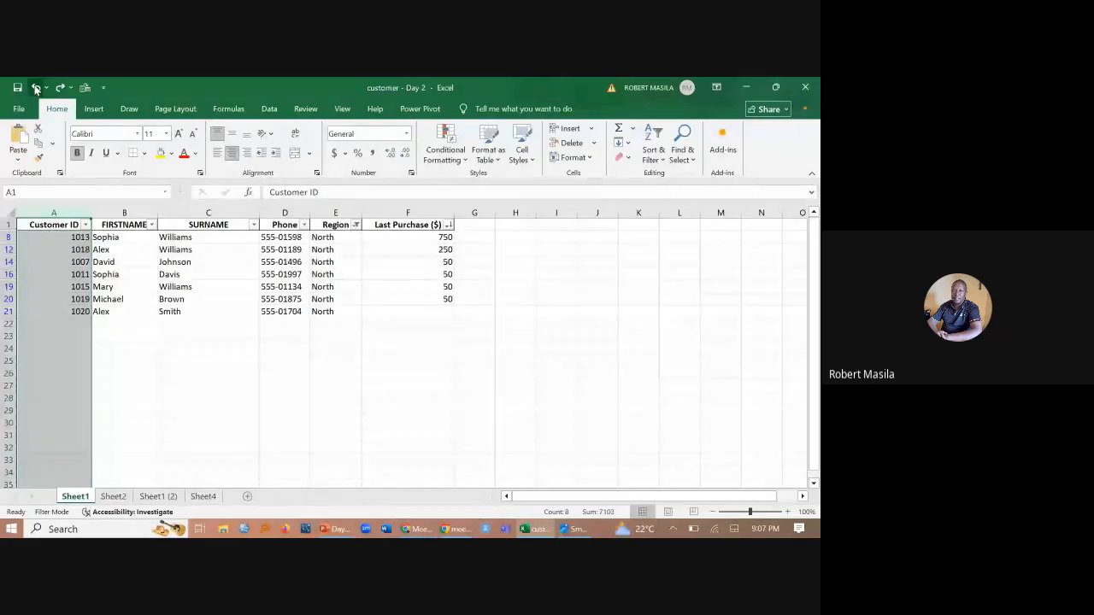
{"action": "left_click", "coordinate": [36, 88]}
{"action": "left_click", "coordinate": [36, 88]}
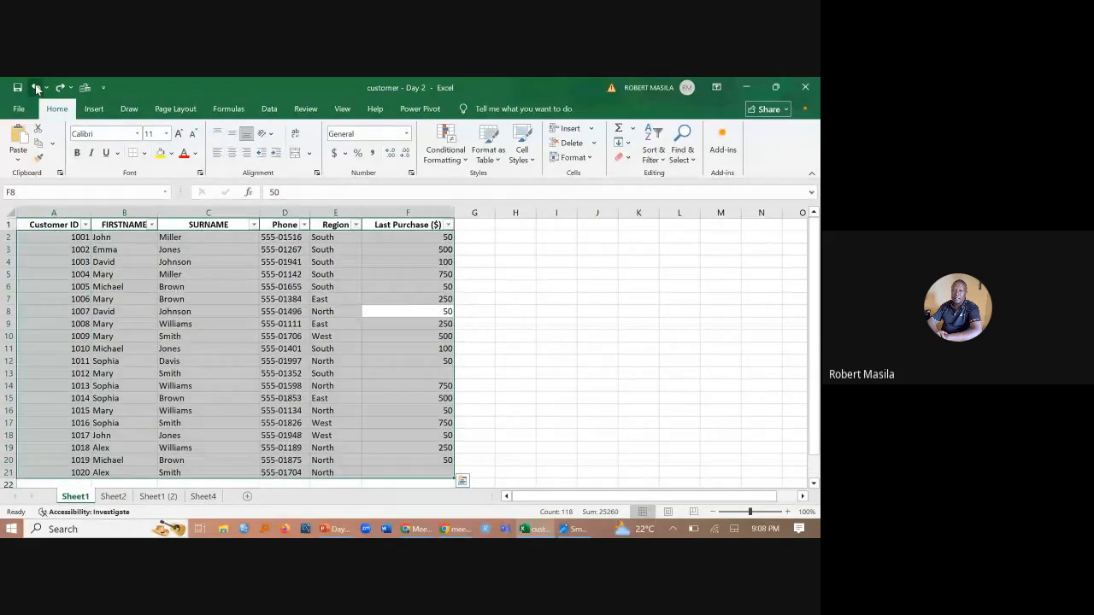
{"action": "left_click", "coordinate": [518, 411]}
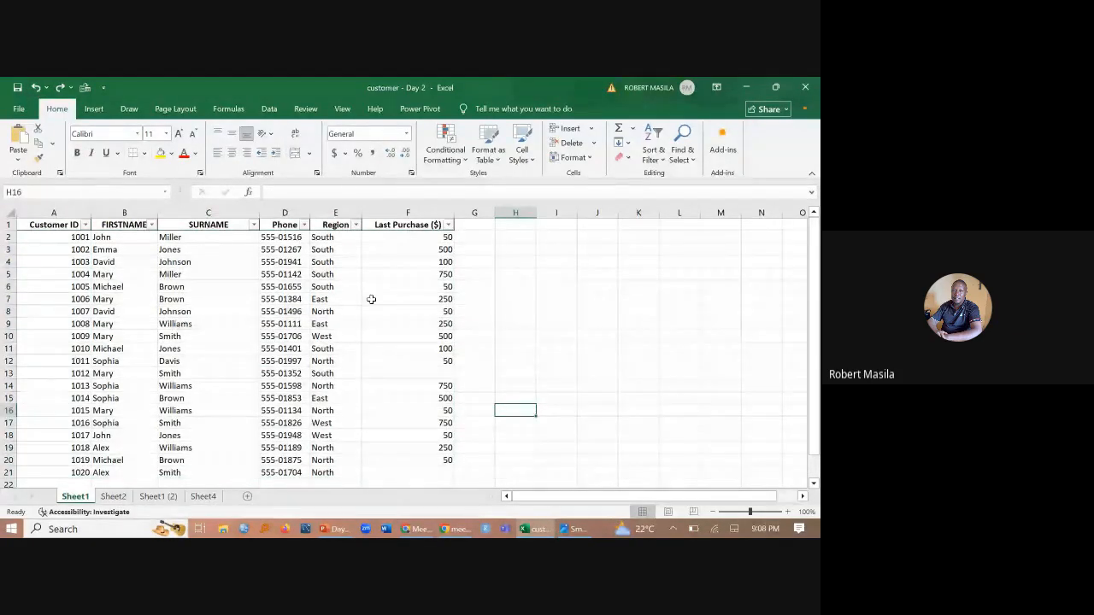
- Start sorting the Last Purchase ($) column from largest to smallest and move the sort warning dialog aside
{"action": "left_click", "coordinate": [407, 211]}
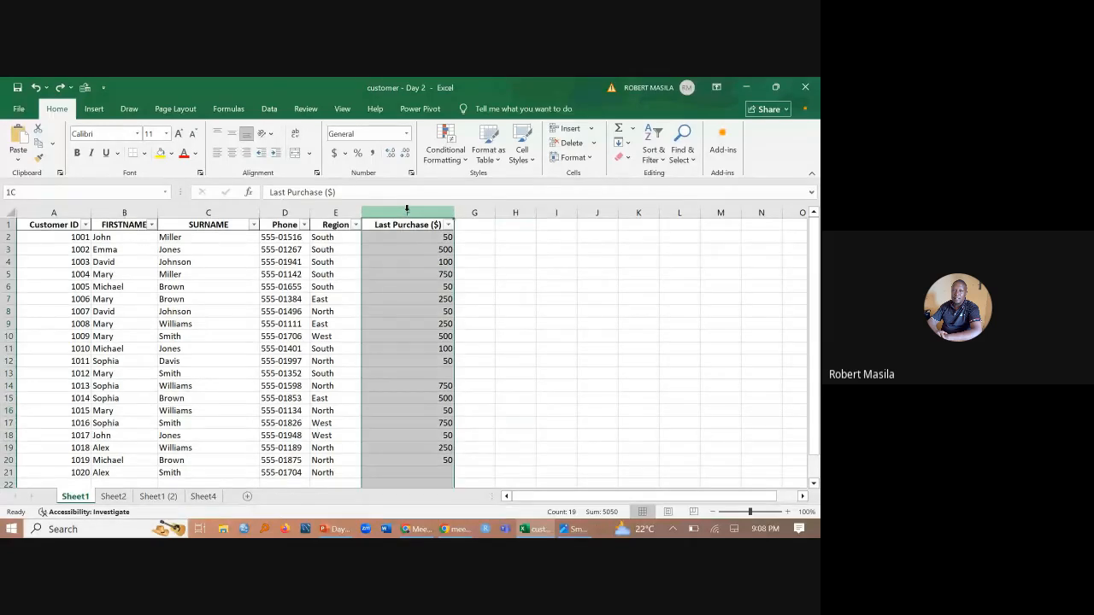
{"action": "left_click", "coordinate": [654, 153]}
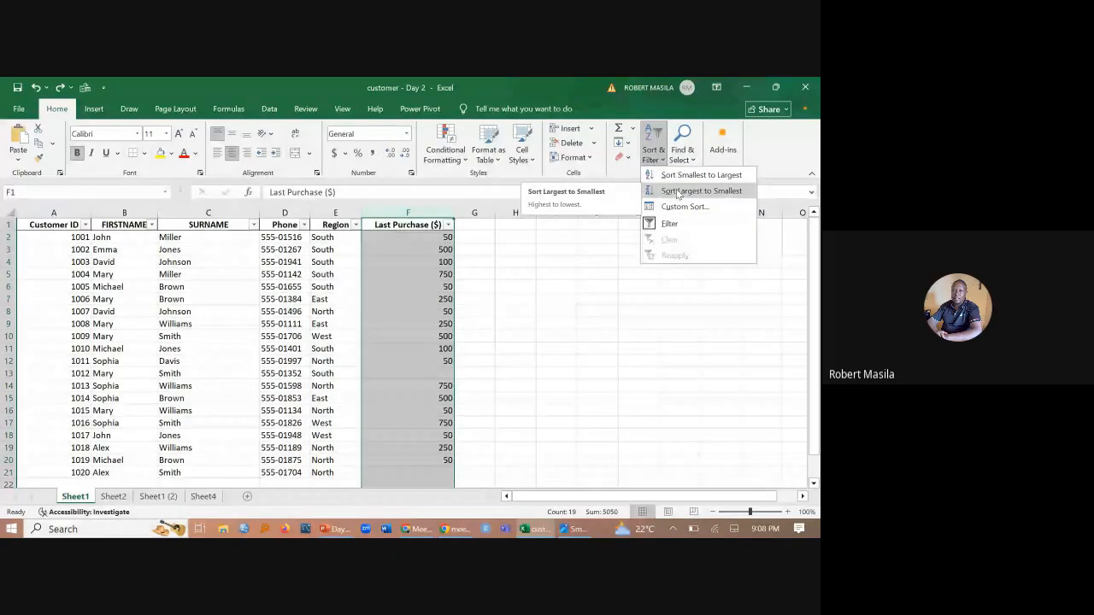
{"action": "left_click", "coordinate": [677, 193]}
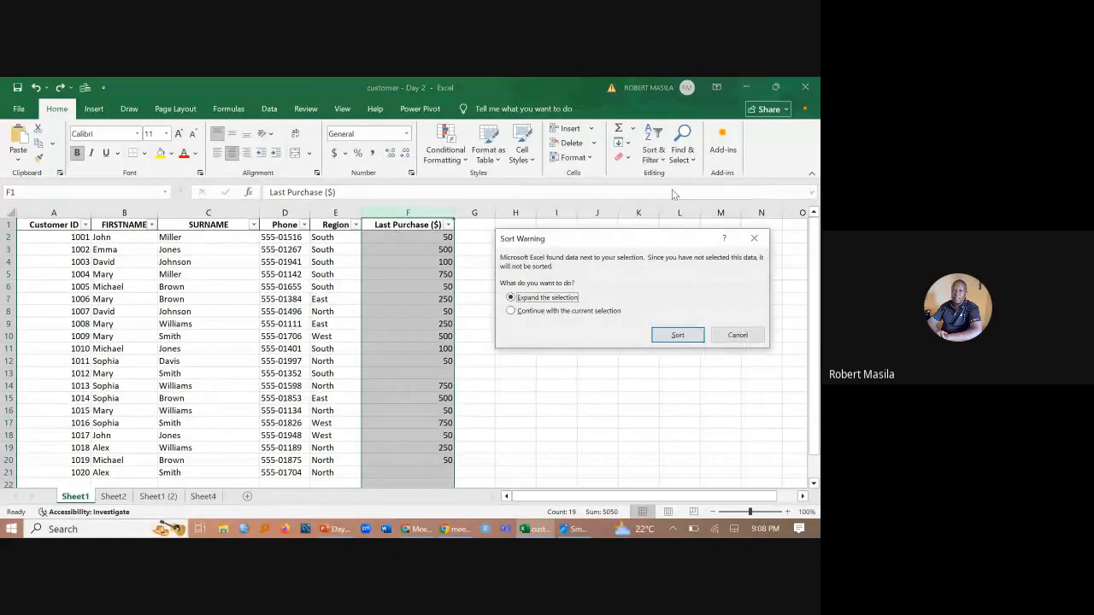
{"action": "left_click_drag", "start_coordinate": [655, 243], "coordinate": [640, 271]}
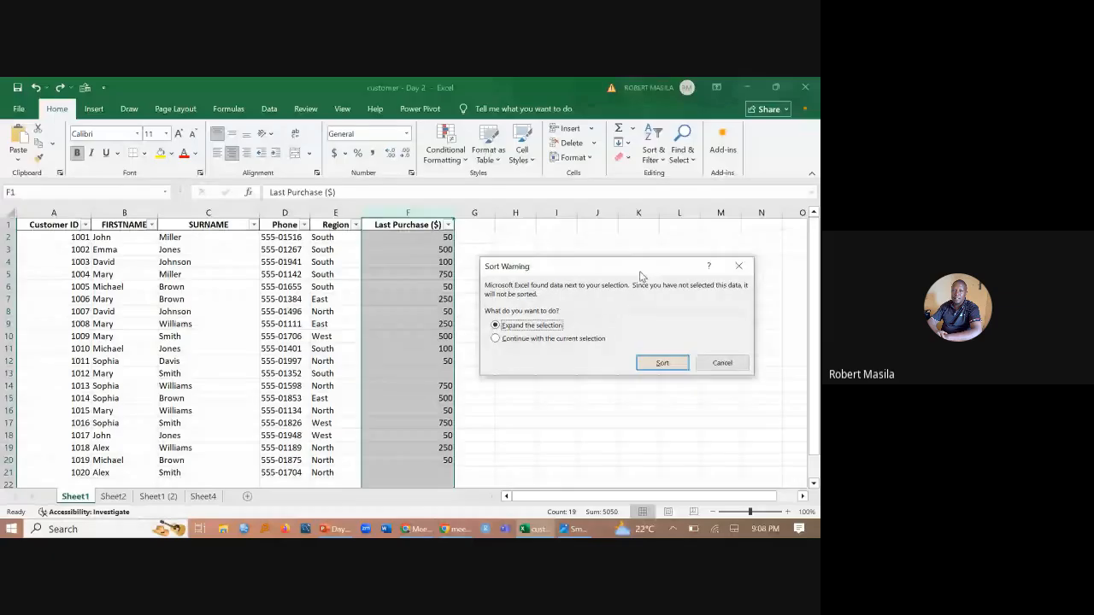
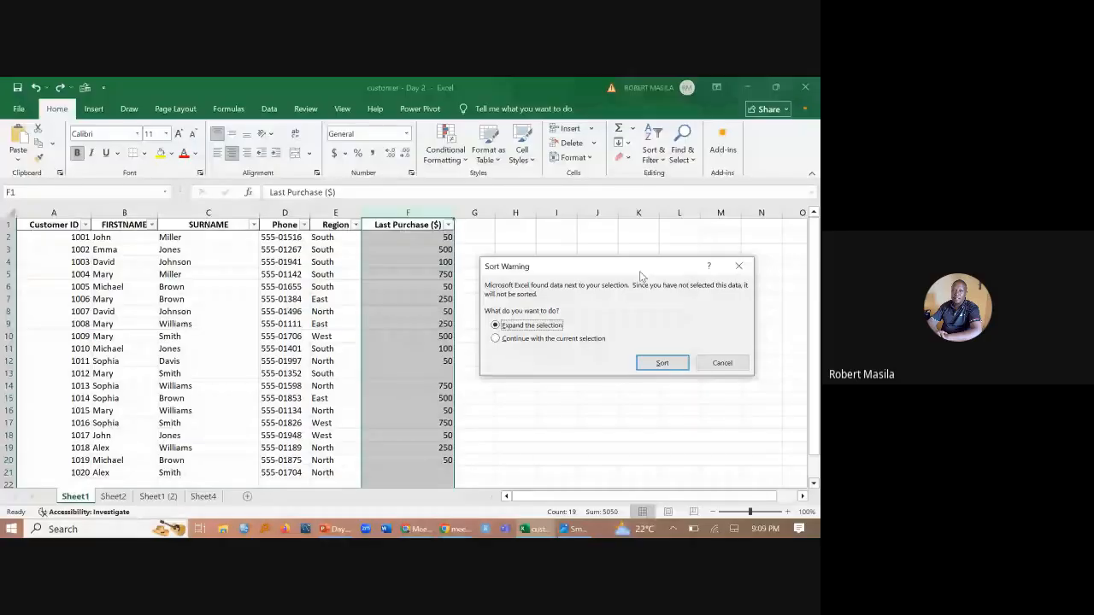
- Try both selection options in the sort warning for Last Purchase ($) and cancel the sort
{"action": "left_click", "coordinate": [496, 339]}
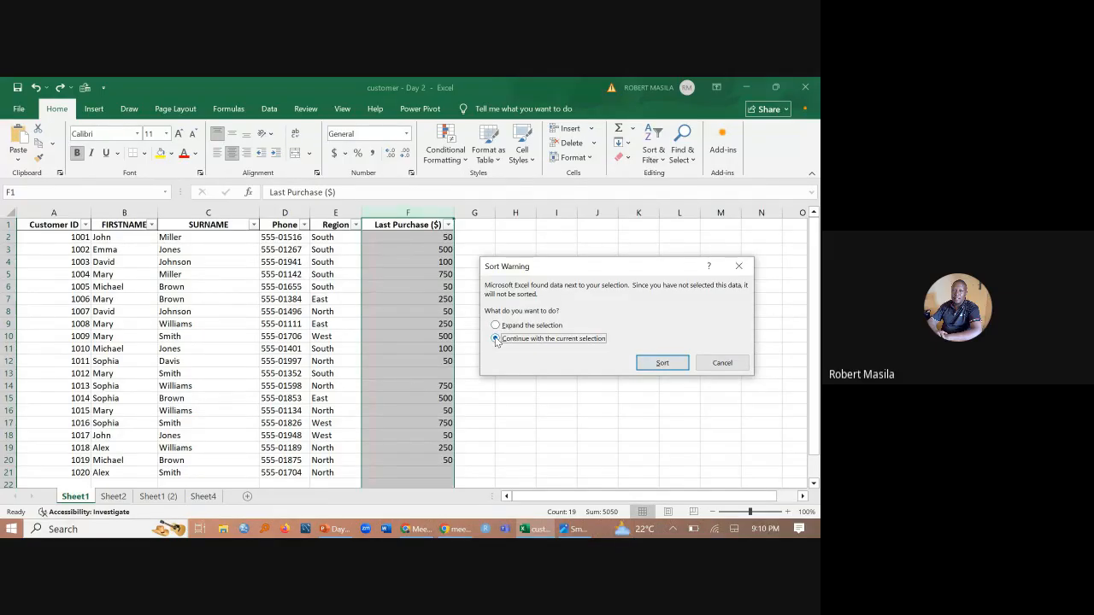
{"action": "left_click", "coordinate": [496, 326]}
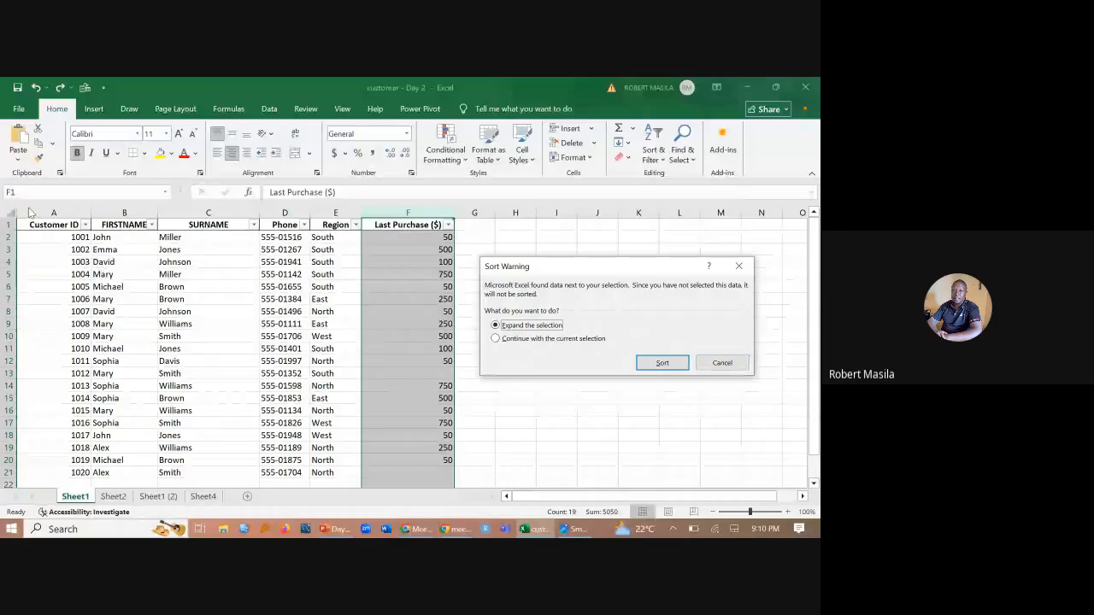
{"action": "left_click", "coordinate": [722, 363]}
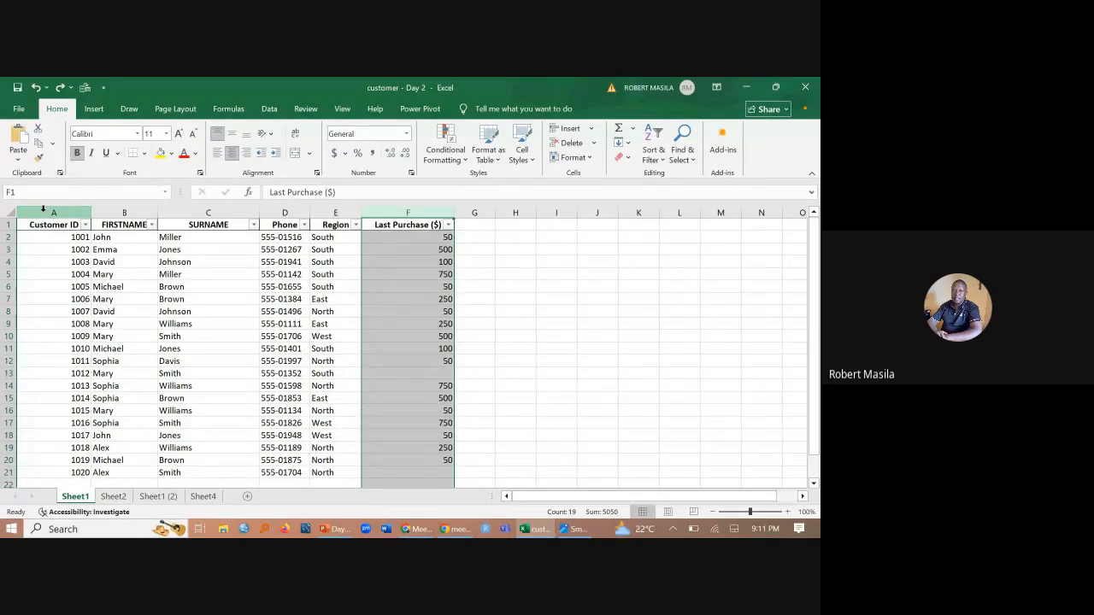
- Highlight the Customer ID, Region and Last Purchase ($) columns one at a time with the data tools shown, ending on Customer ID
{"action": "left_click", "coordinate": [45, 210]}
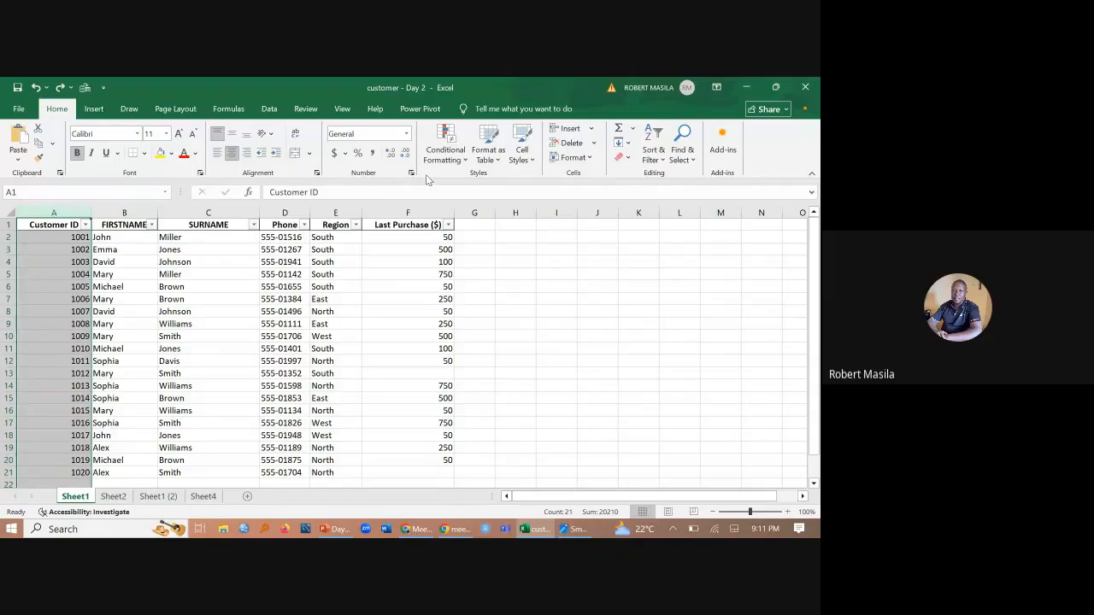
{"action": "left_click", "coordinate": [281, 112]}
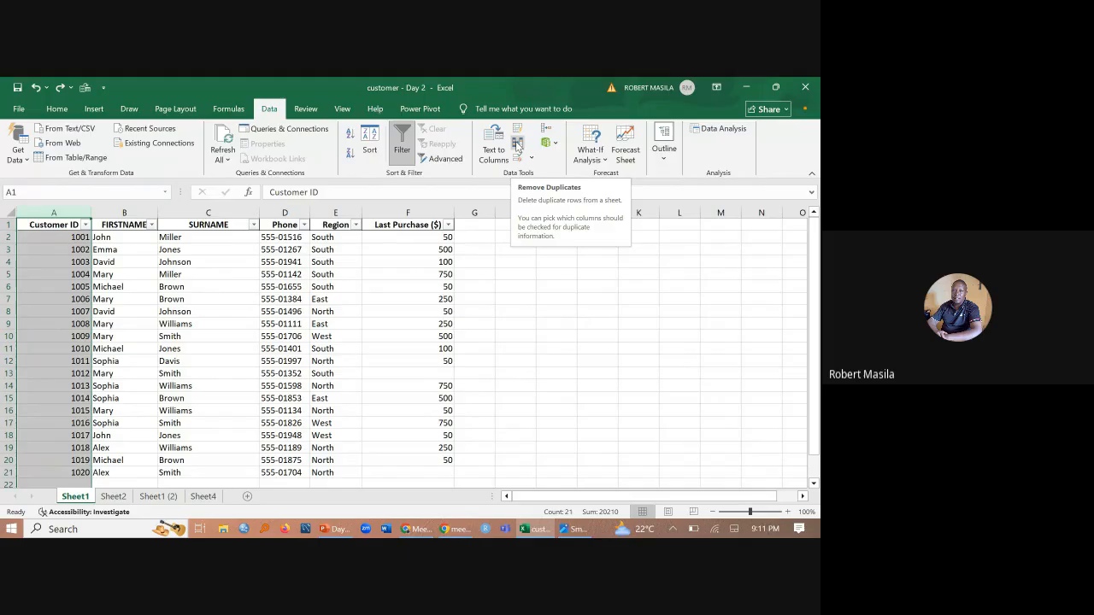
{"action": "left_click", "coordinate": [330, 212]}
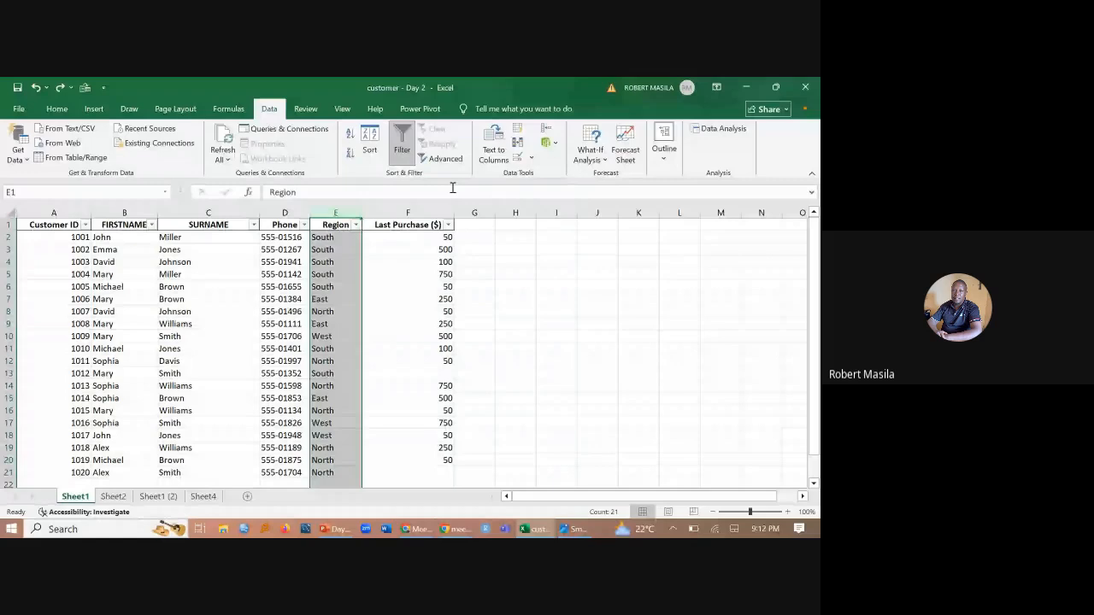
{"action": "left_click", "coordinate": [422, 212]}
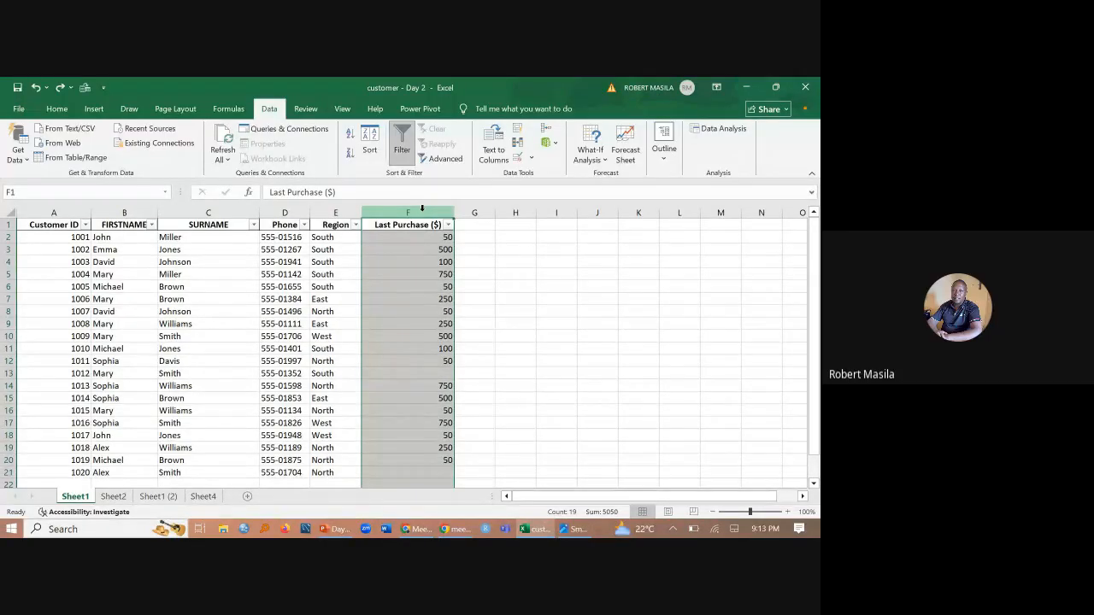
{"action": "left_click", "coordinate": [60, 208]}
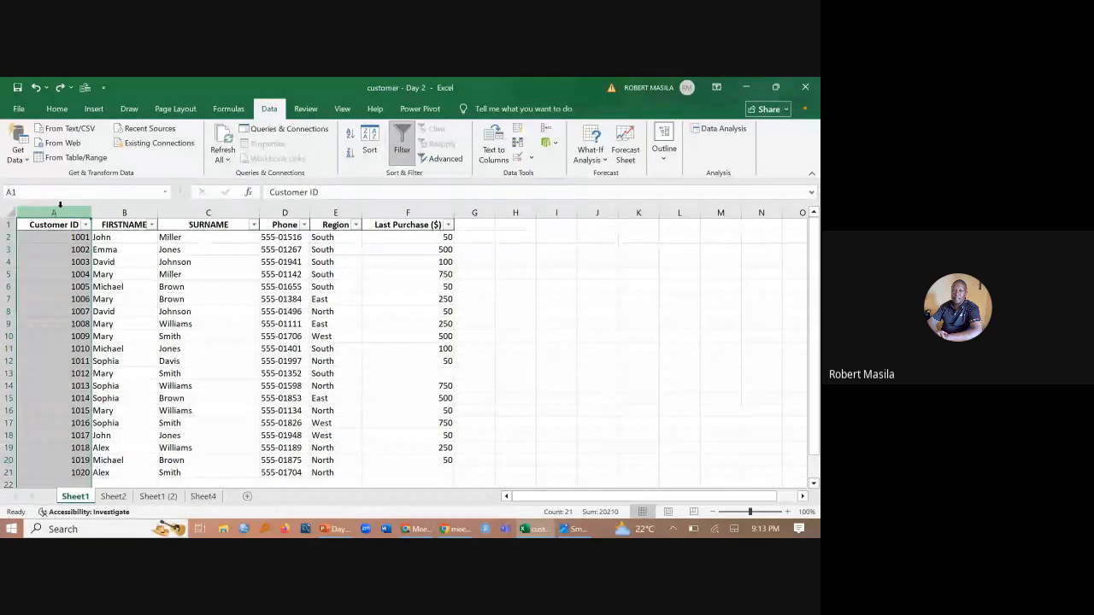
- Switch to the Google Meet call in Chrome, and mute and unmute the microphone
{"action": "left_click", "coordinate": [419, 529]}
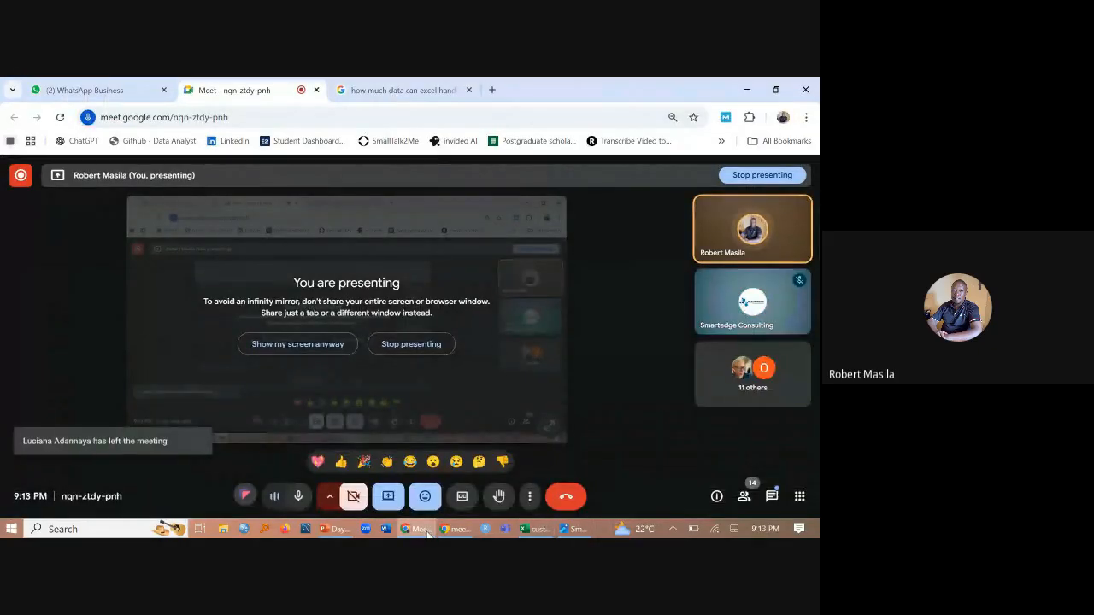
{"action": "left_click", "coordinate": [427, 532]}
{"action": "left_click", "coordinate": [428, 531]}
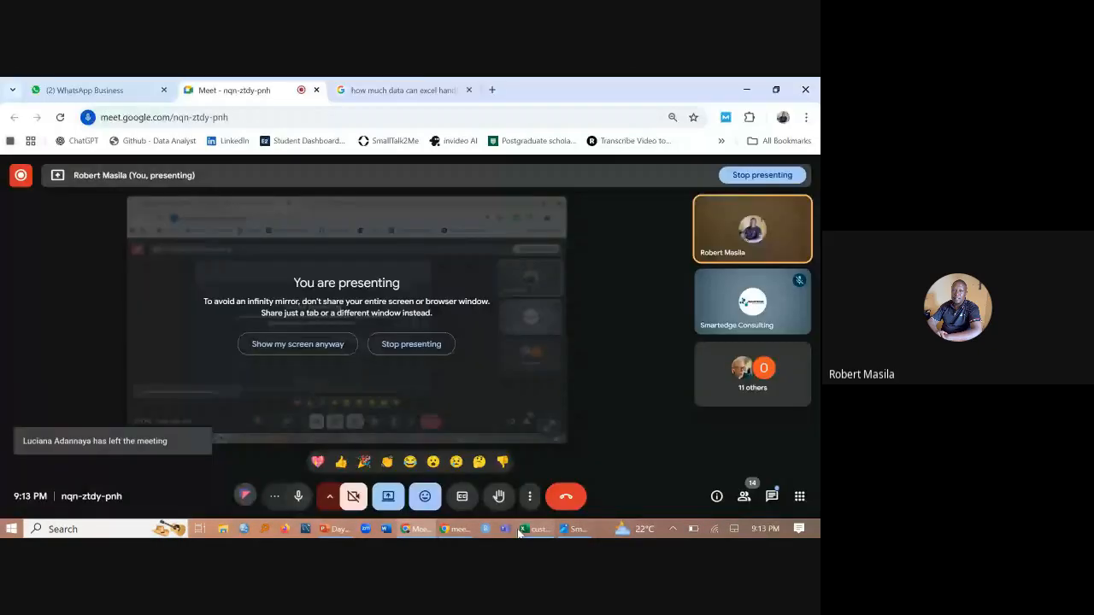
{"action": "left_click", "coordinate": [428, 533]}
{"action": "left_click", "coordinate": [430, 532]}
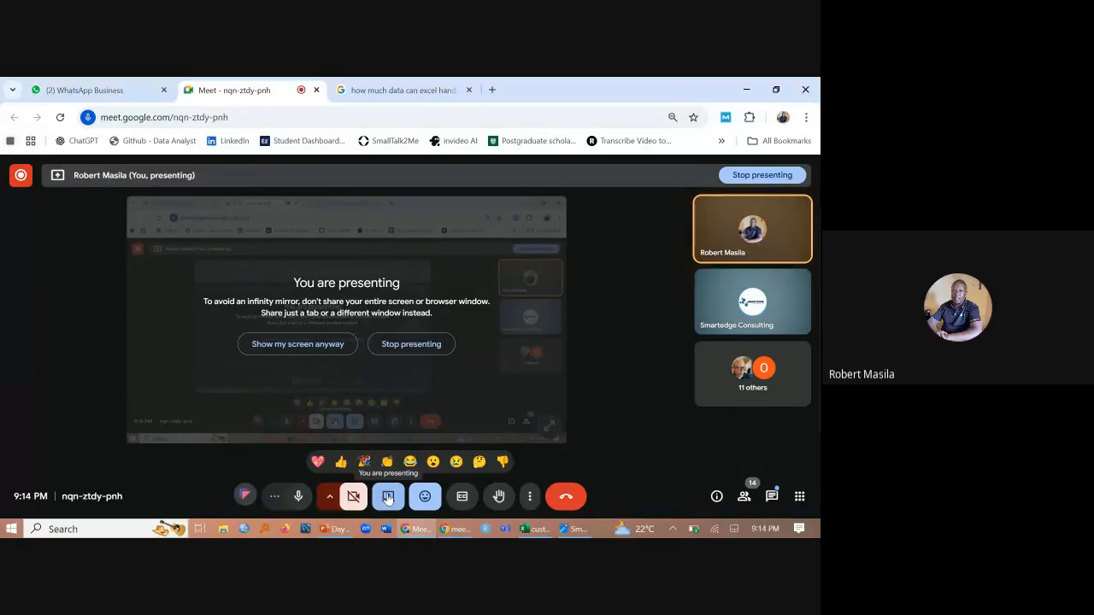
{"action": "left_click", "coordinate": [298, 496]}
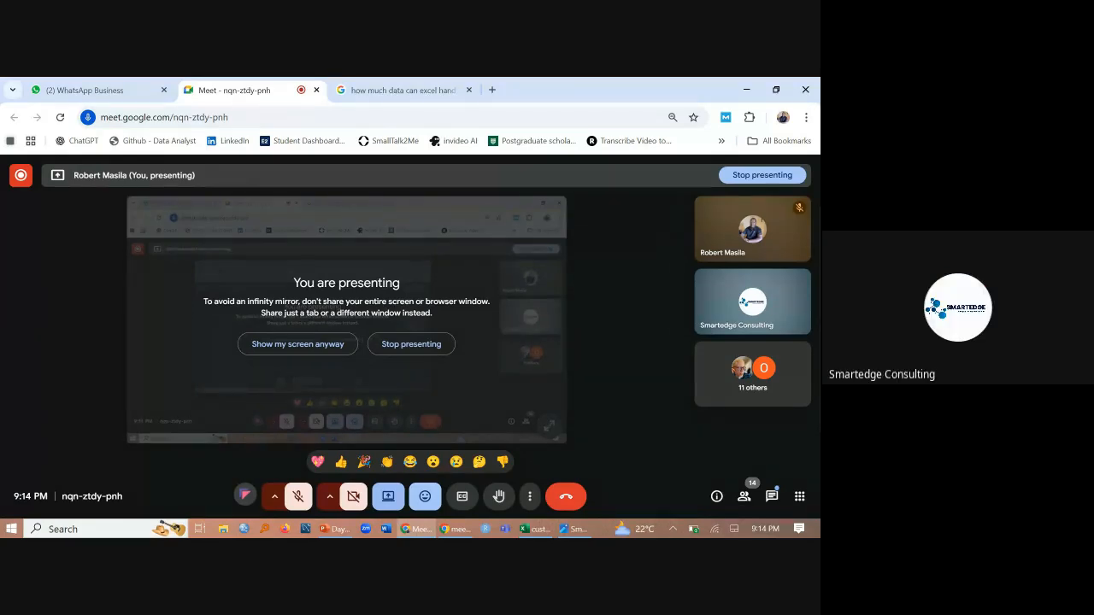
{"action": "key", "text": "ctrl+d"}
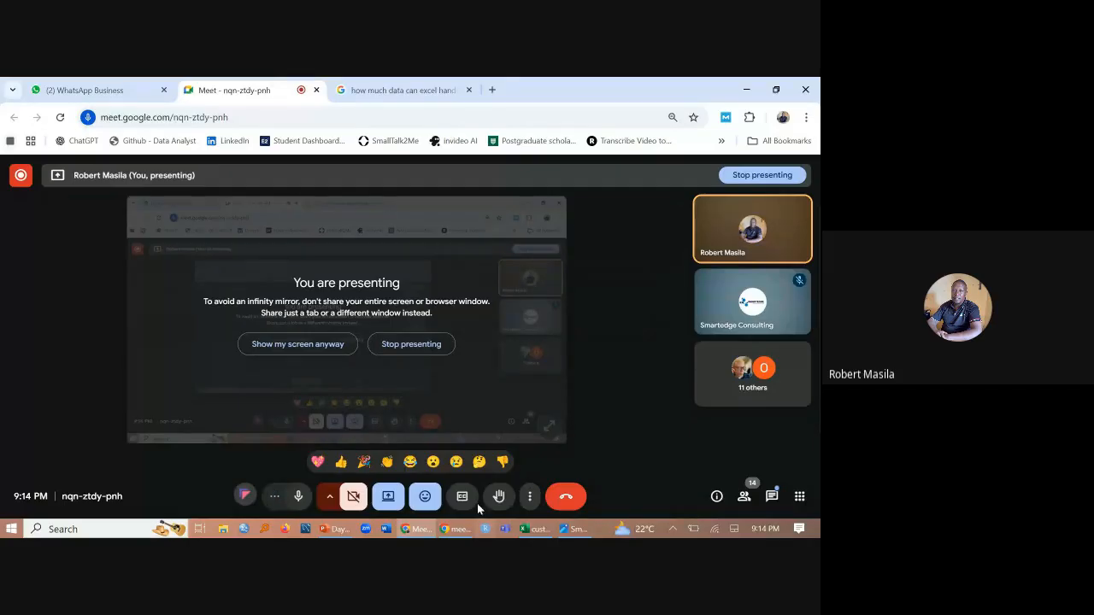
- Switch to the Day 2 presentation in PowerPoint and start the slide show from slide 7, Unlocking Insights with Core Functions
{"action": "mouse_move", "coordinate": [529, 532]}
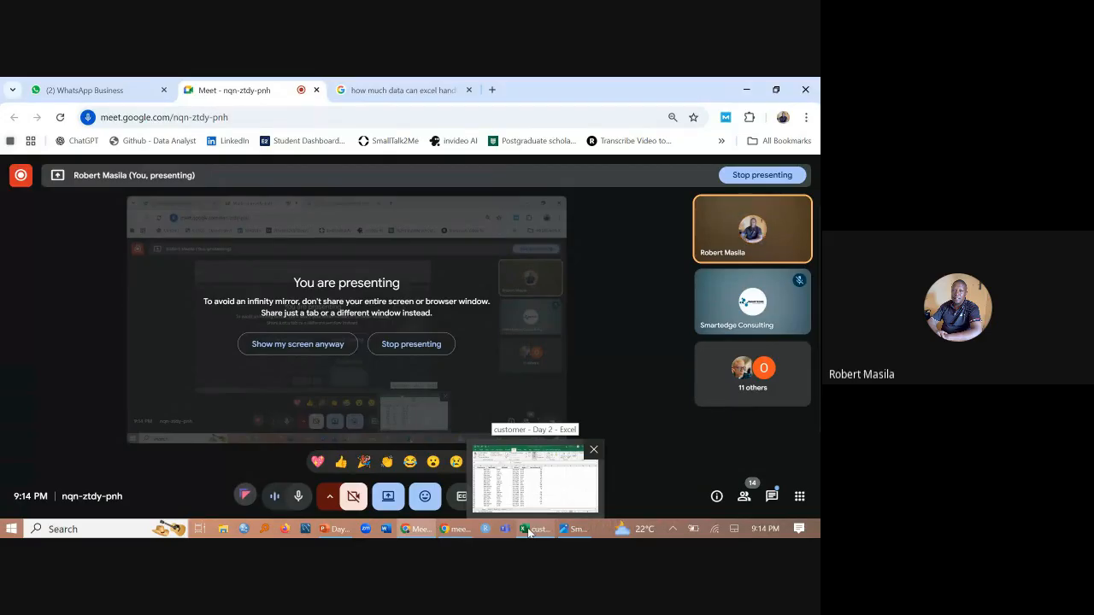
{"action": "left_click", "coordinate": [335, 529]}
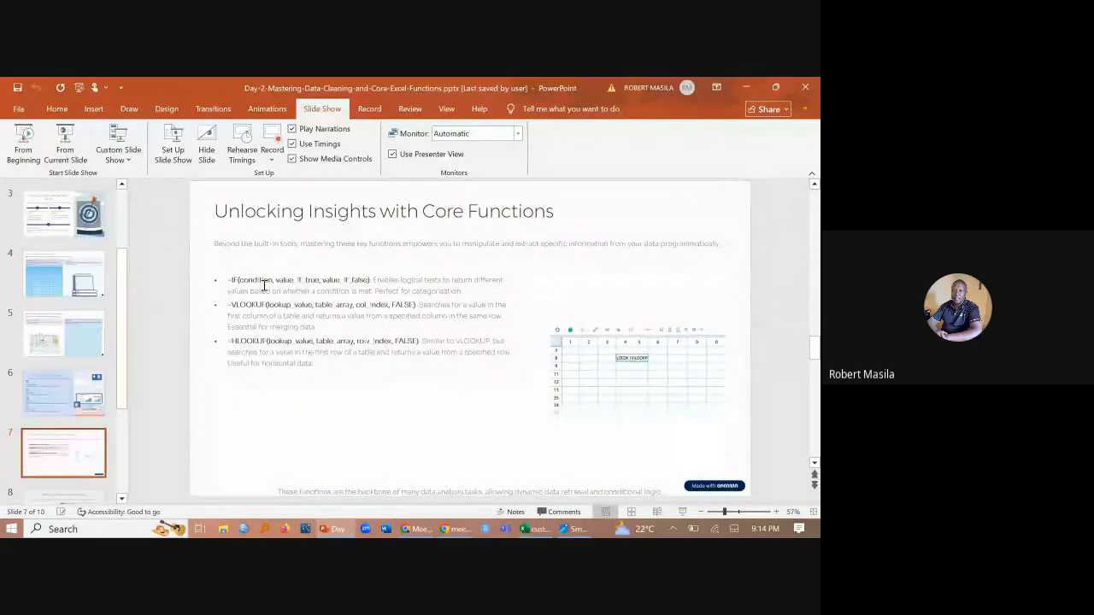
{"action": "left_click", "coordinate": [53, 453]}
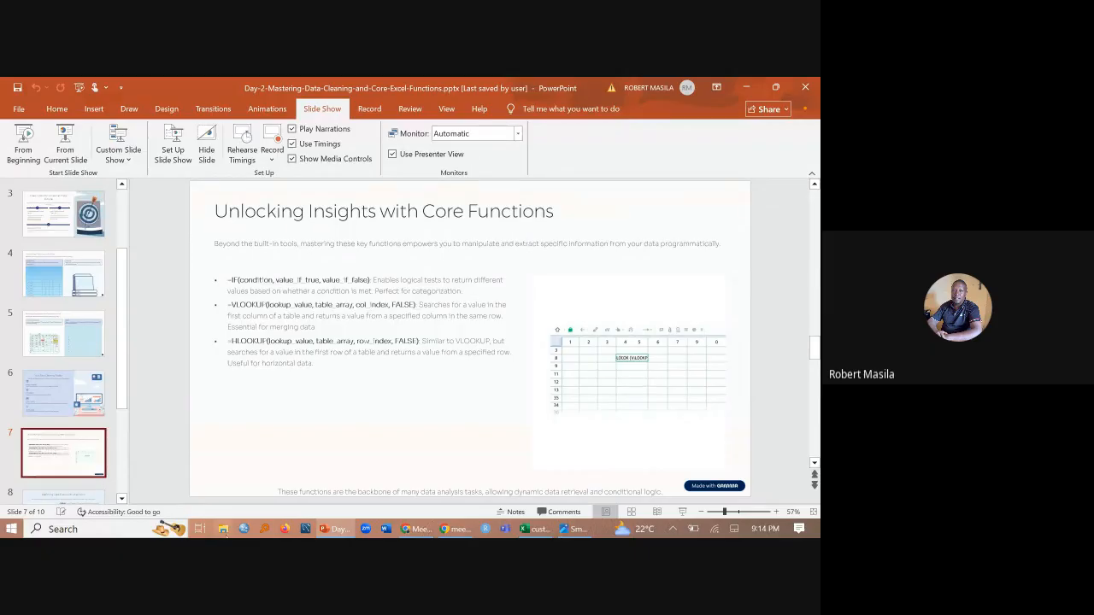
{"action": "left_click", "coordinate": [80, 142]}
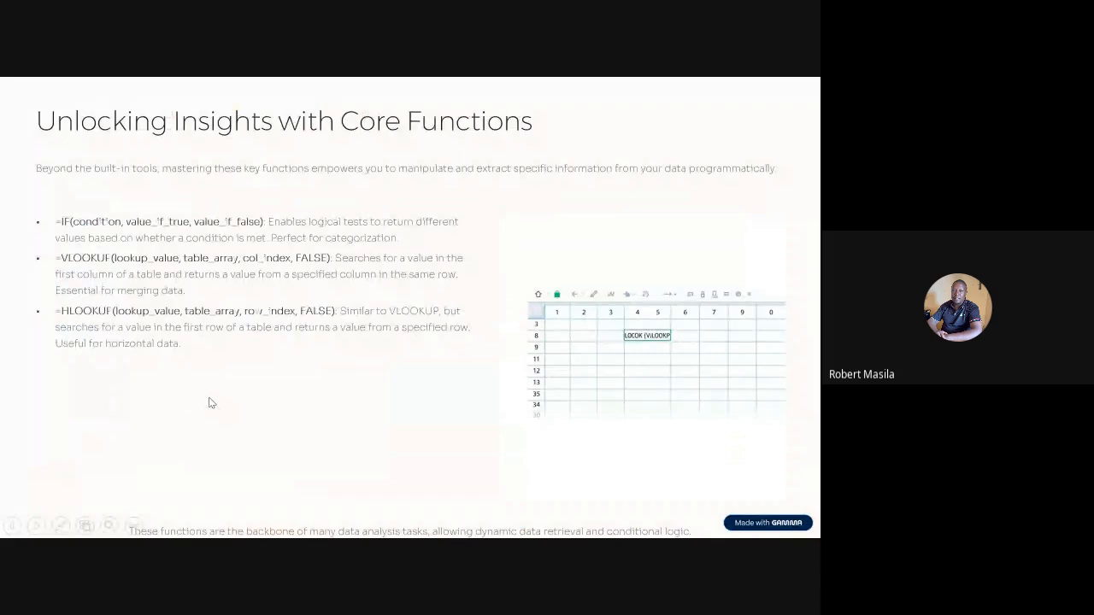
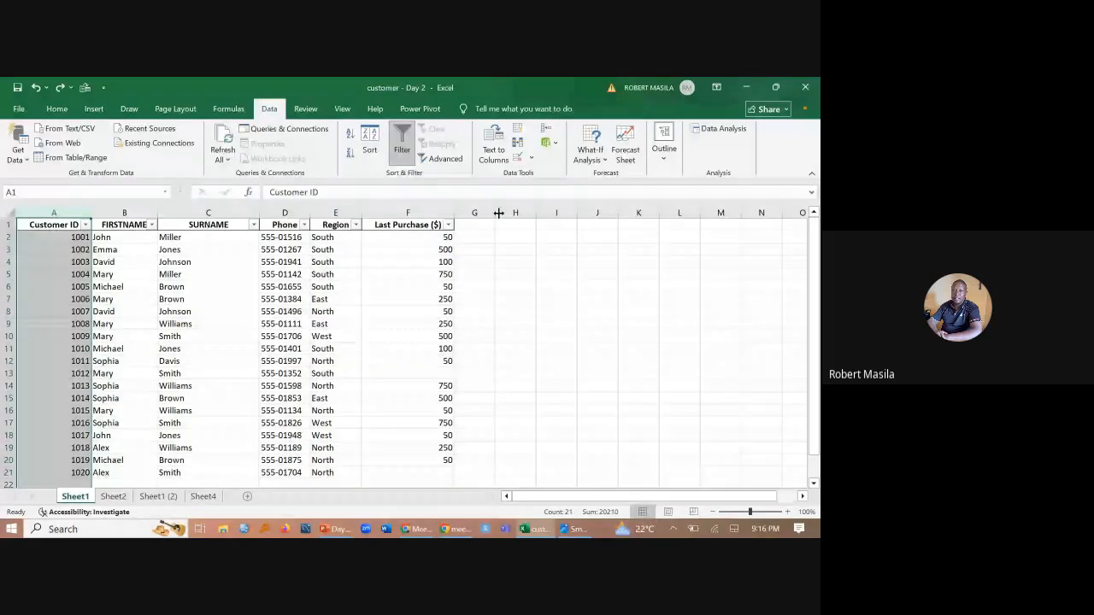
- Widen the empty column G beside Last Purchase ($) to about twice its width in the customer - Day 2 workbook
{"action": "left_click_drag", "start_coordinate": [499, 213], "coordinate": [540, 214]}
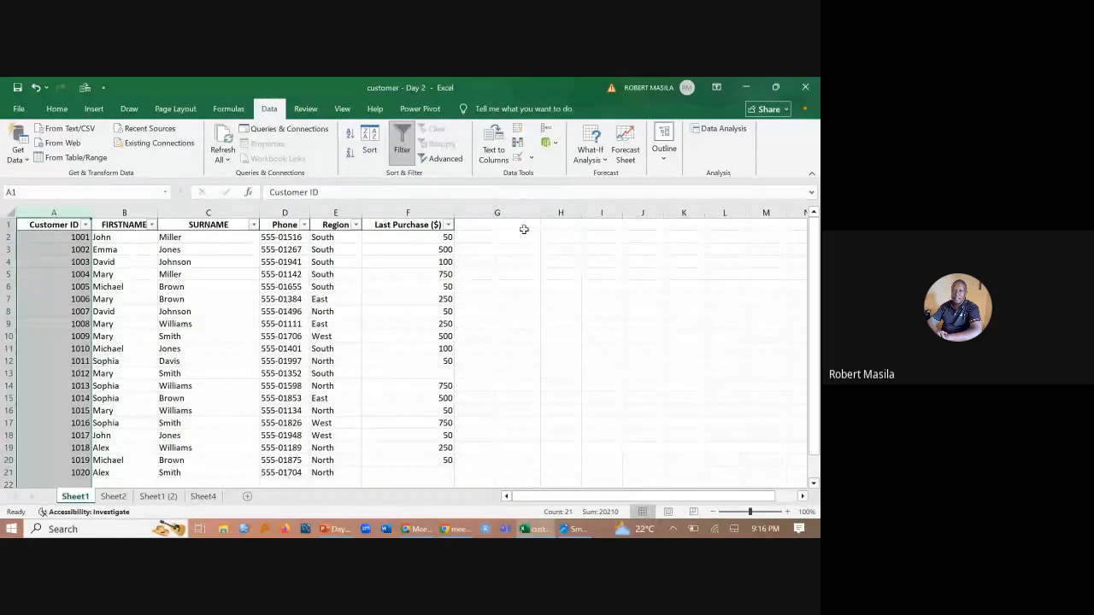
{"action": "left_click", "coordinate": [504, 238]}
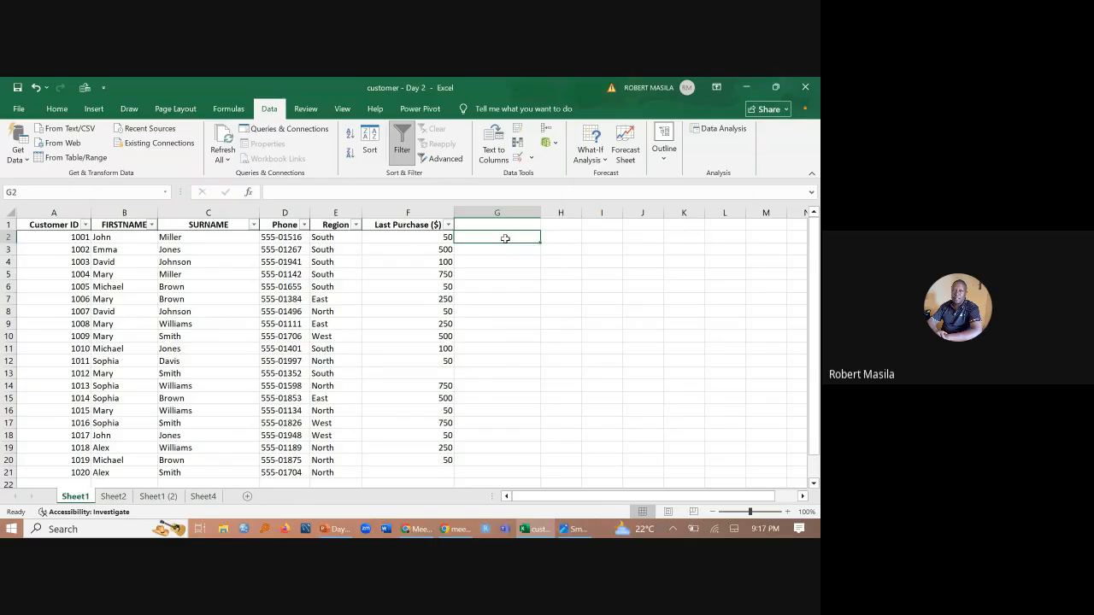
{"action": "type", "text": "="}
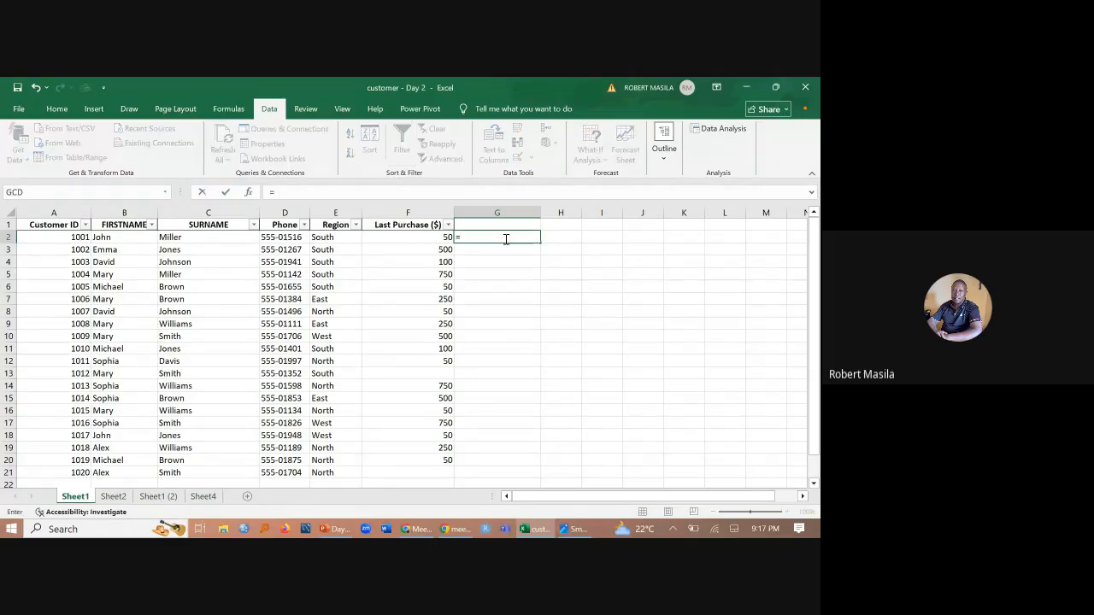
{"action": "key", "text": "BackSpace"}
{"action": "left_click", "coordinate": [498, 373]}
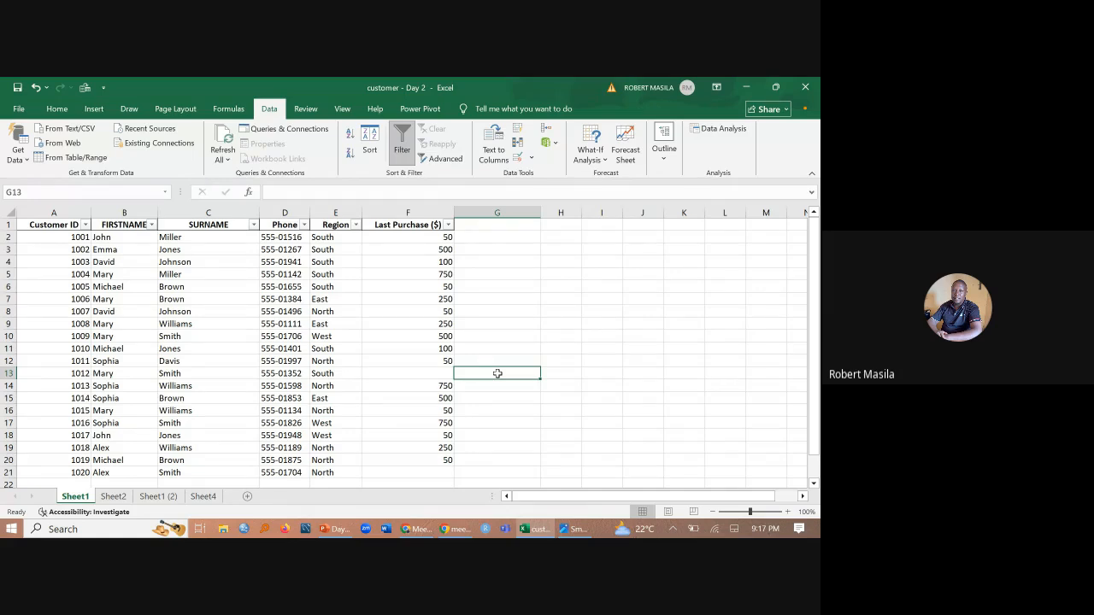
- Start an IF formula in G12 with the logical test F12>=700
{"action": "left_click", "coordinate": [506, 358]}
{"action": "type", "text": "="}
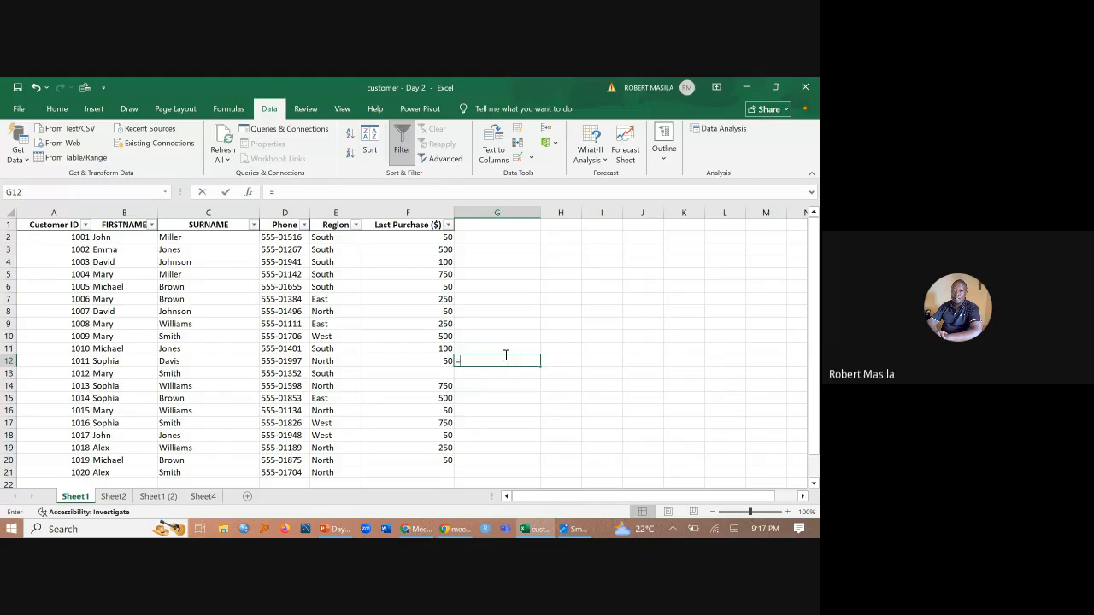
{"action": "type", "text": "IF"}
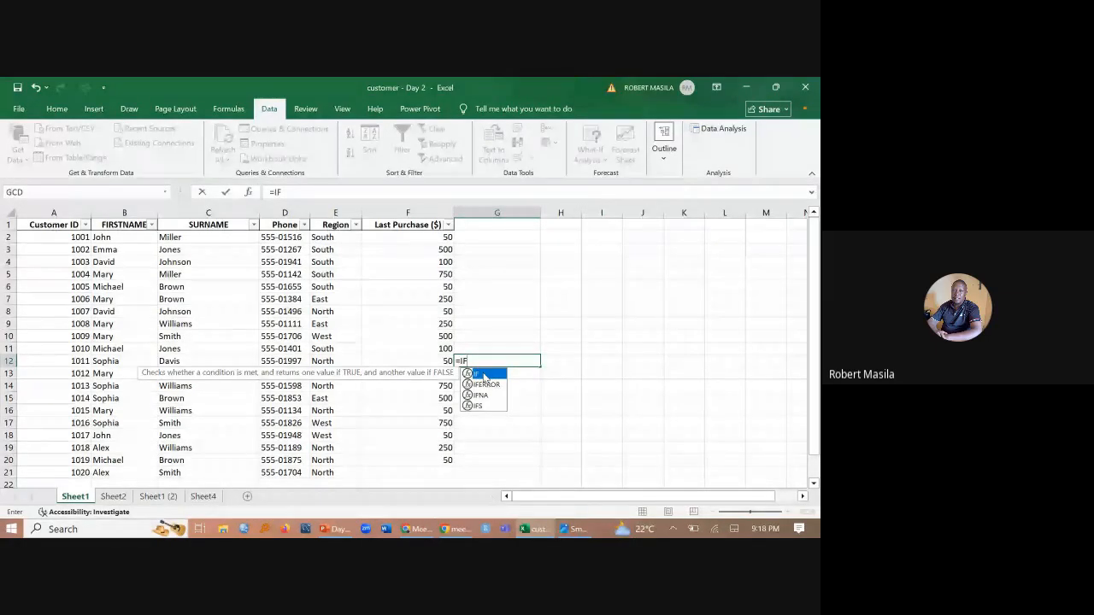
{"action": "double_click", "coordinate": [484, 376]}
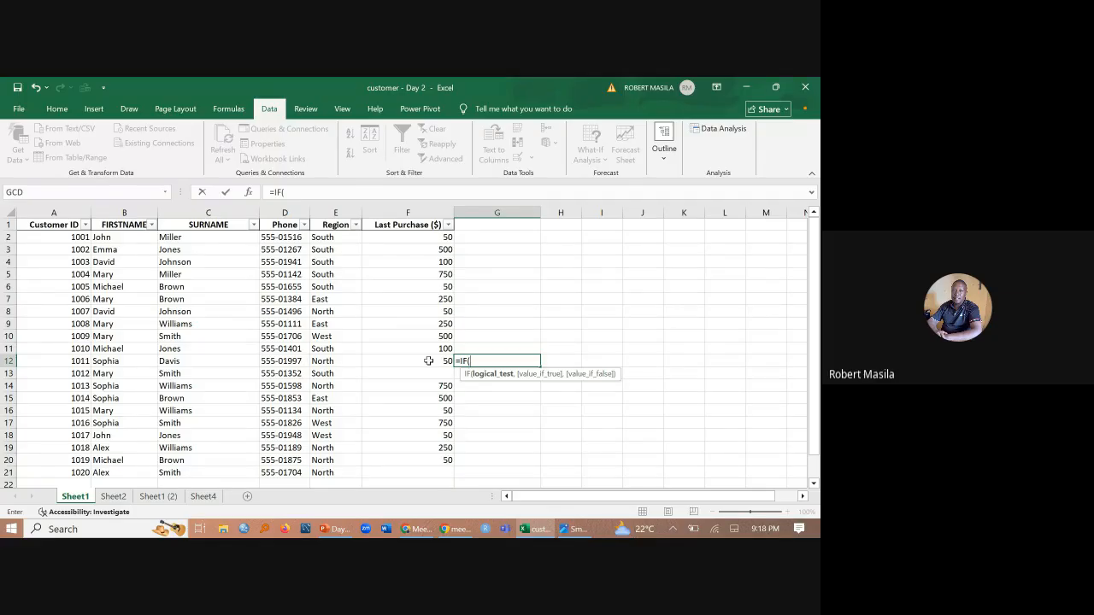
{"action": "left_click", "coordinate": [428, 362]}
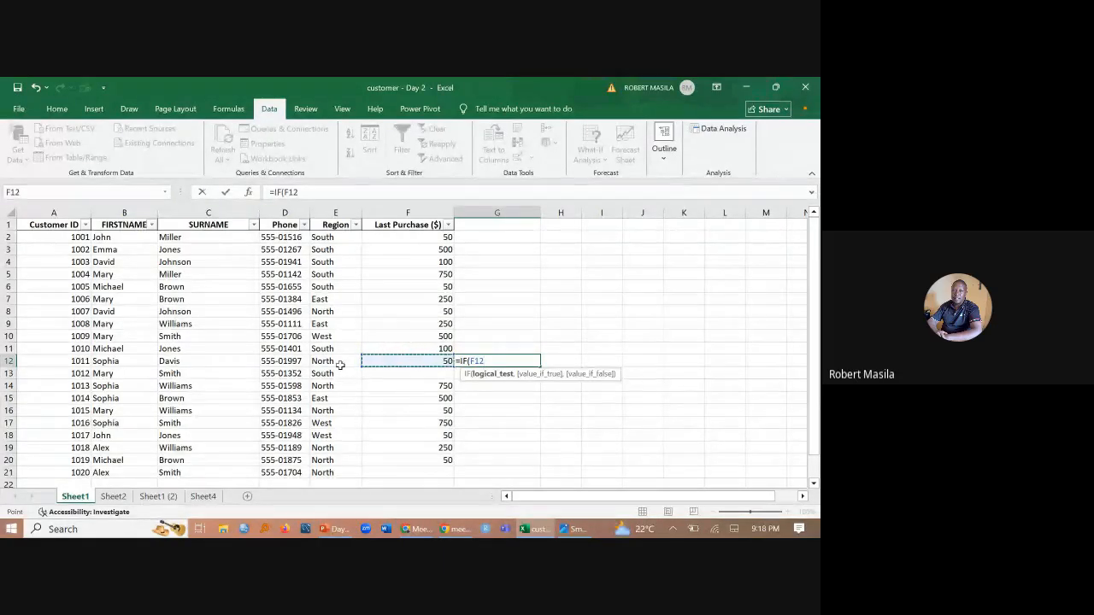
{"action": "type", "text": ">="}
{"action": "type", "text": "700,"}
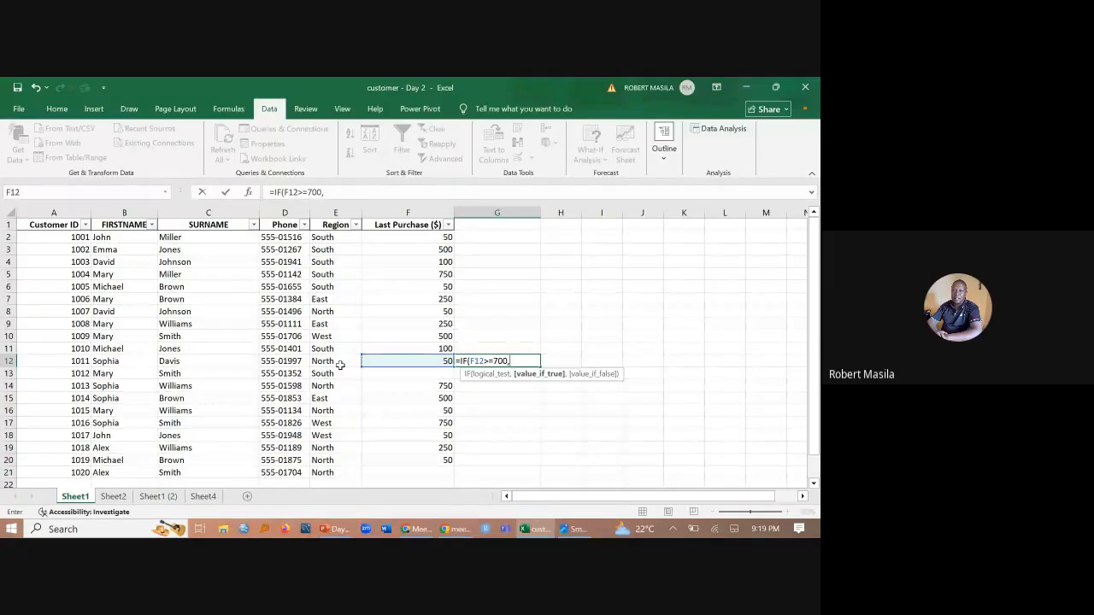
{"action": "type", "text": "\""}
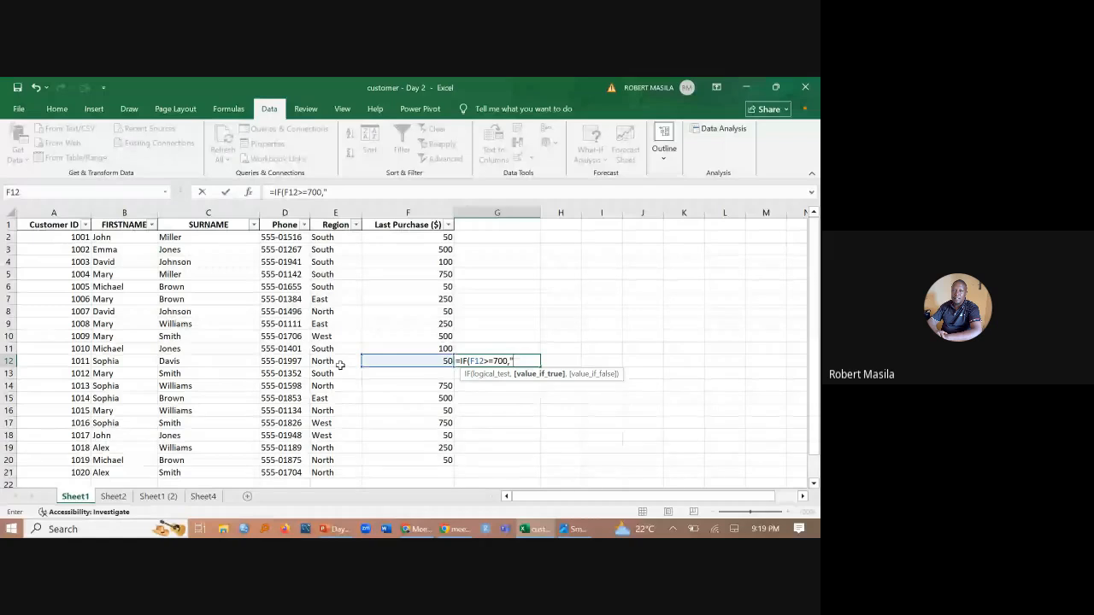
- Enter "Excellent Customer" as the value if true for the F12>=700 test
{"action": "type", "text": "Excel"}
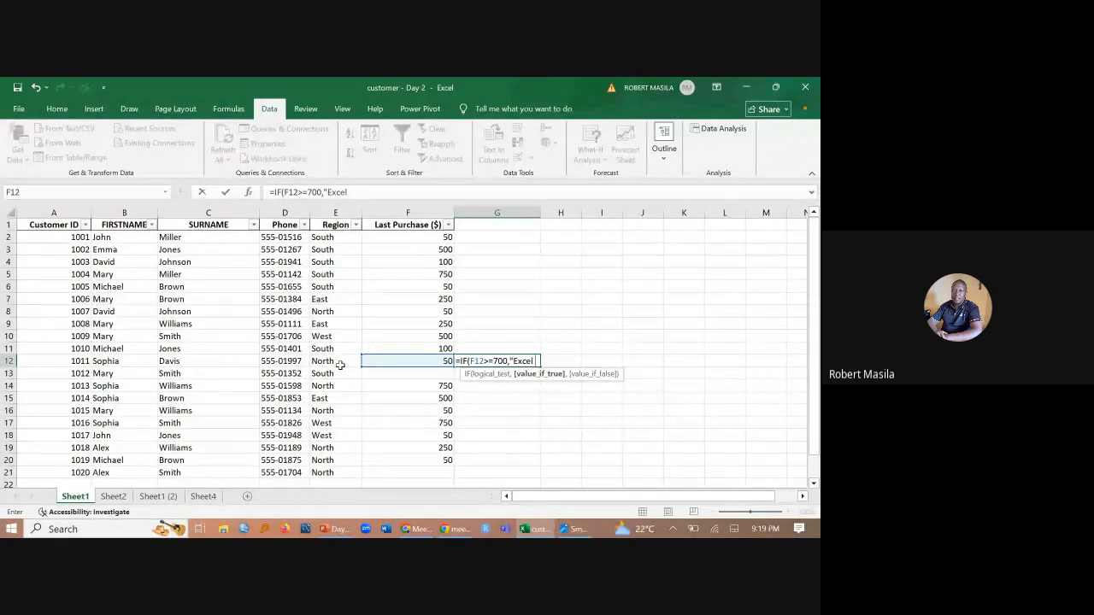
{"action": "type", "text": "lent Customer"}
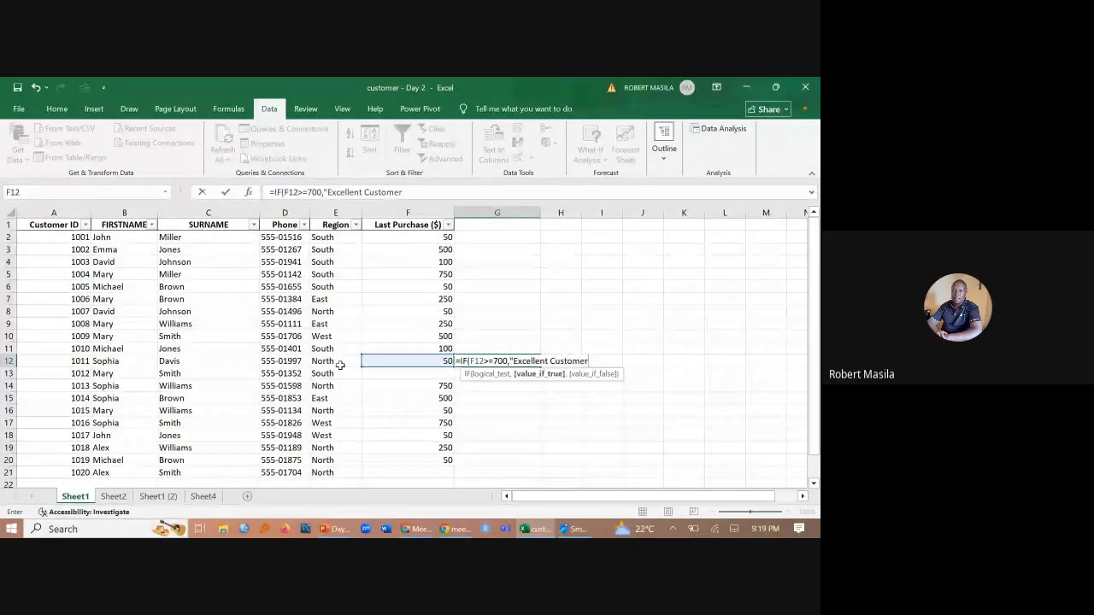
{"action": "type", "text": "\","}
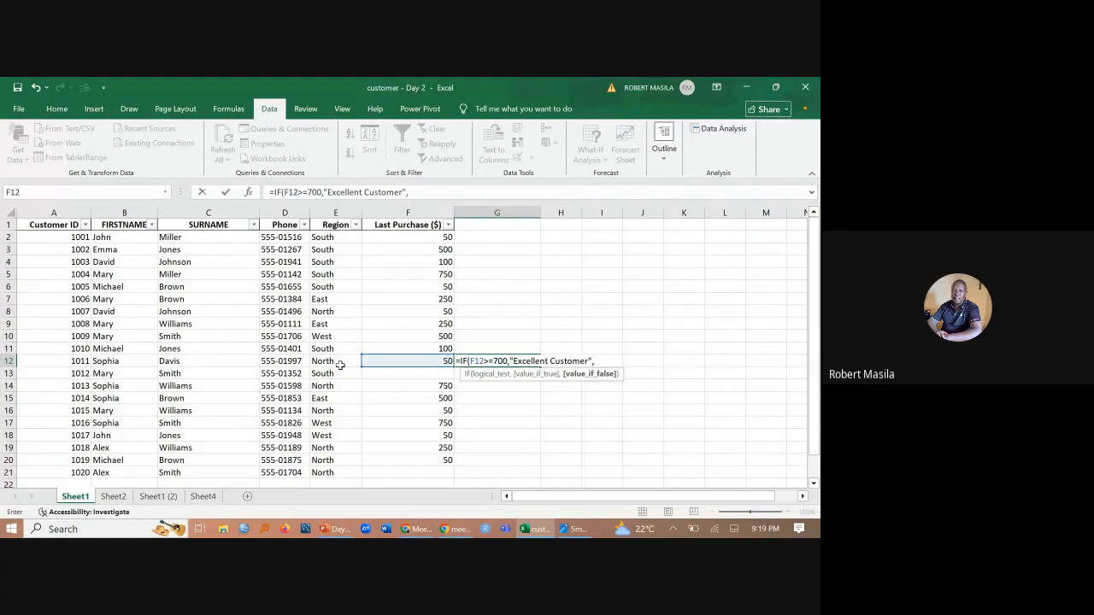
- Nest a second IF as the value if false, with the logical test F12>=500
{"action": "scroll", "coordinate": [411, 349], "scroll_direction": "down", "scroll_amount": 1}
{"action": "scroll", "coordinate": [411, 349], "scroll_direction": "right", "scroll_amount": 1}
{"action": "scroll", "coordinate": [410, 349], "scroll_direction": "left", "scroll_amount": 1}
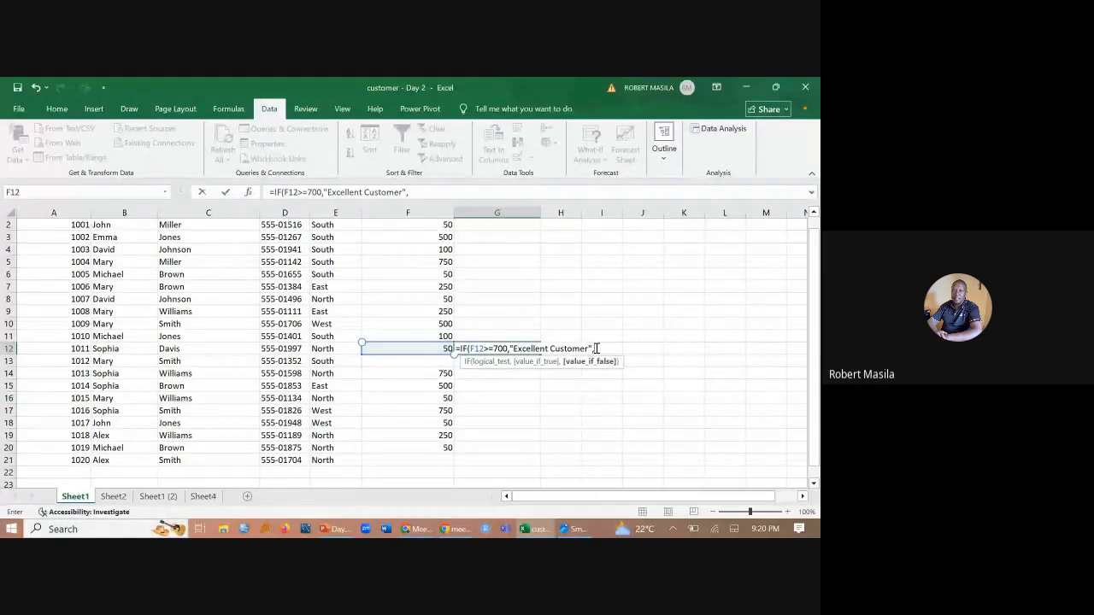
{"action": "type", "text": "if"}
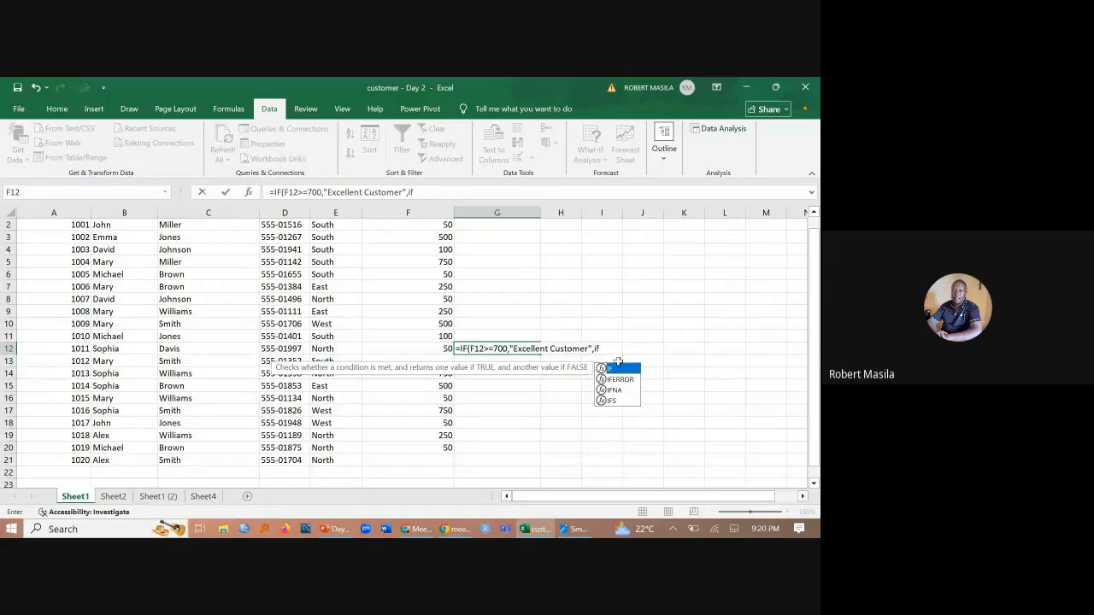
{"action": "double_click", "coordinate": [621, 369]}
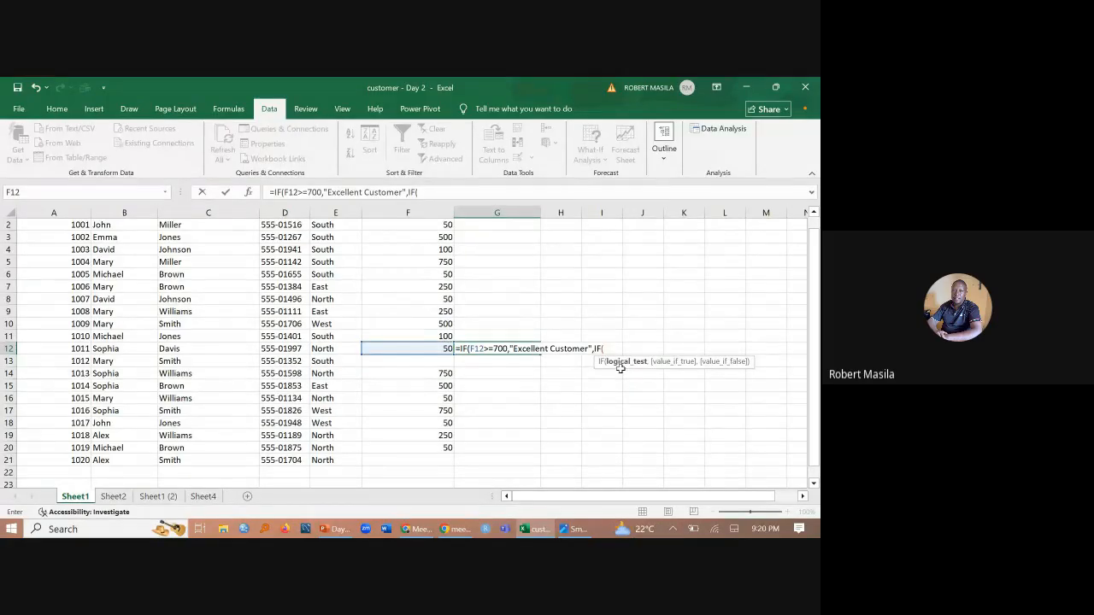
{"action": "left_click", "coordinate": [426, 346]}
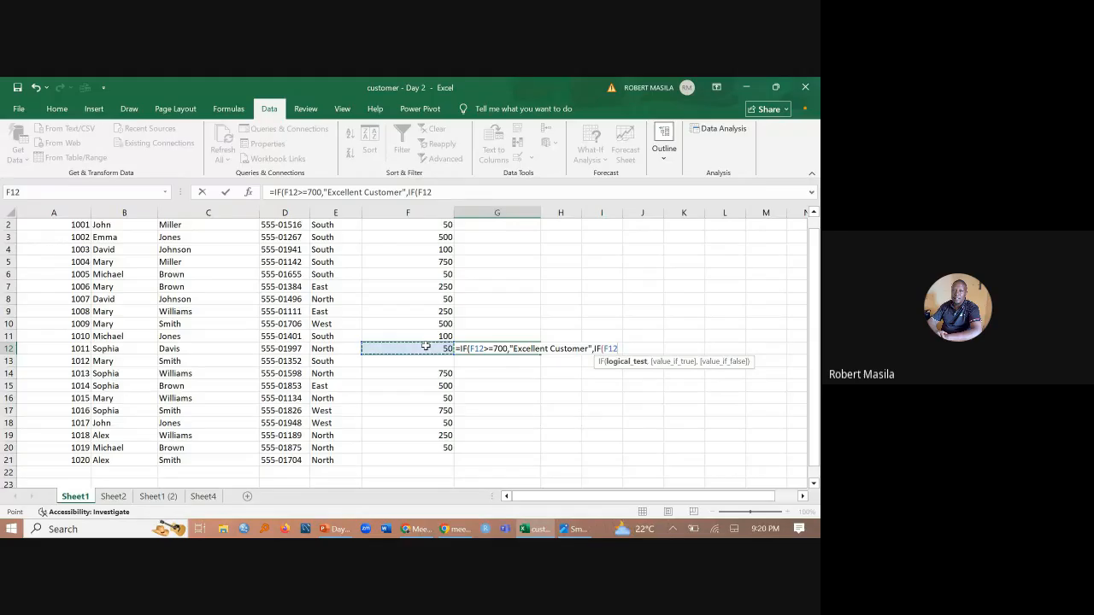
{"action": "type", "text": ">=500,"}
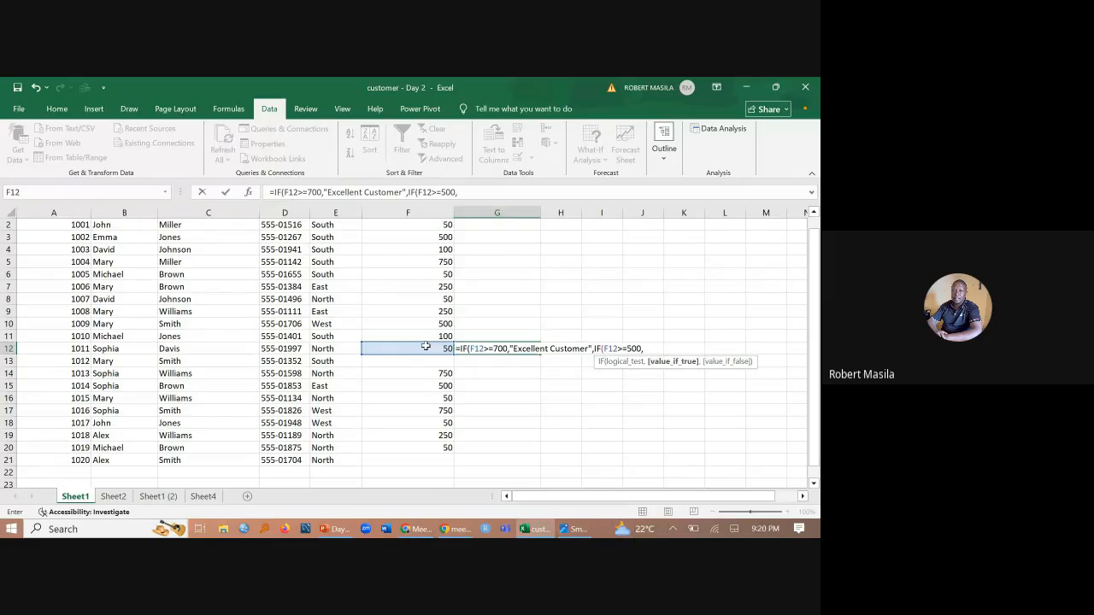
{"action": "type", "text": "\"Upcoming Cus"}
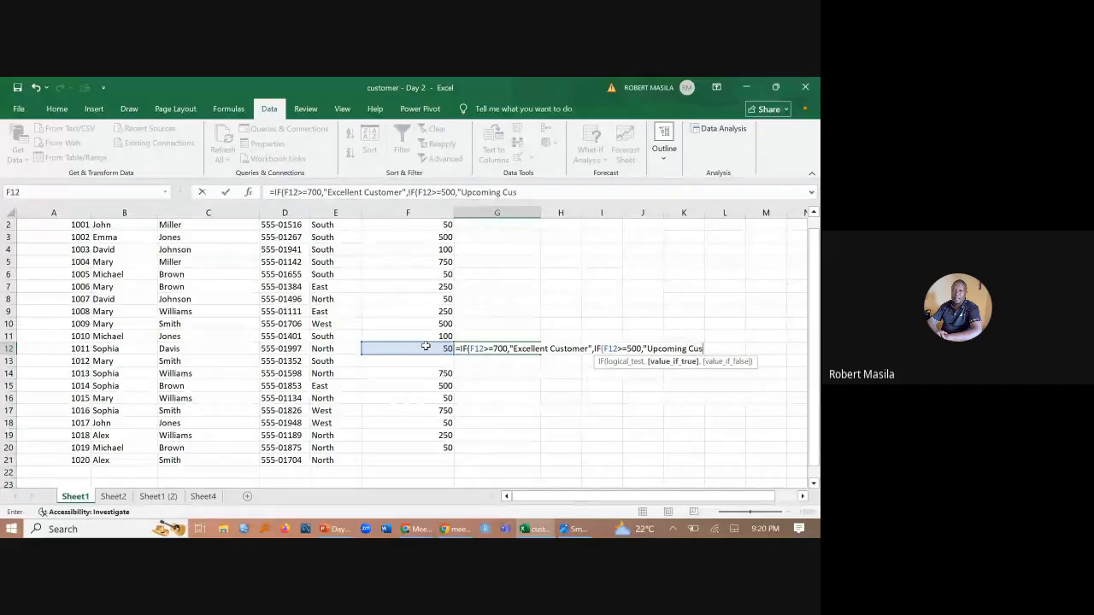
{"action": "type", "text": "tomer\","}
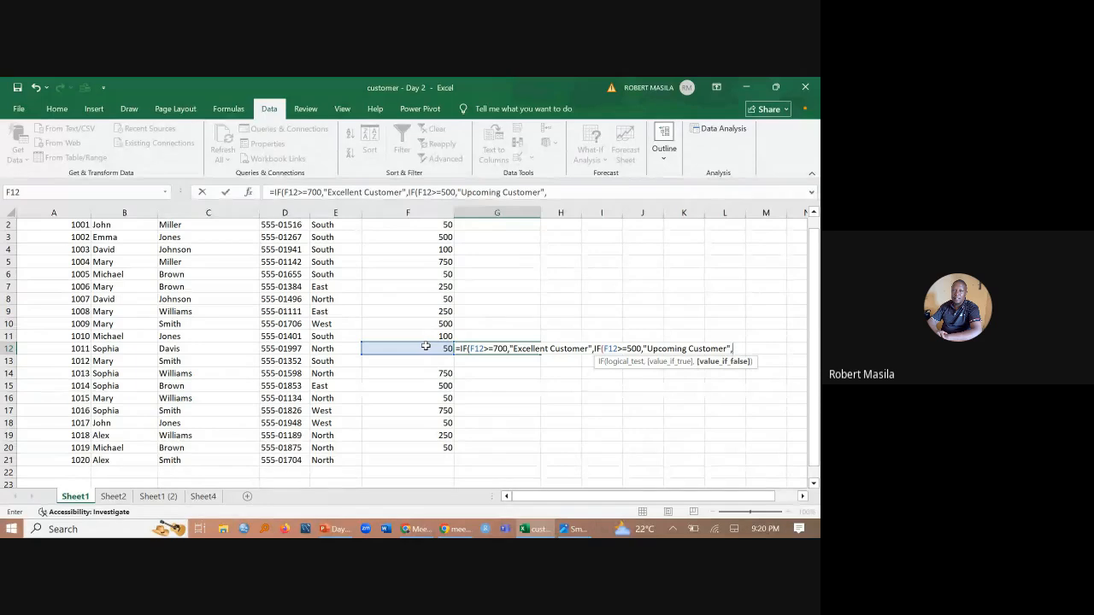
- Enter "Upcoming Customer" as the value if true for the F12>=500 test
{"action": "key", "text": "BackSpace"}
{"action": "type", "text": ",if"}
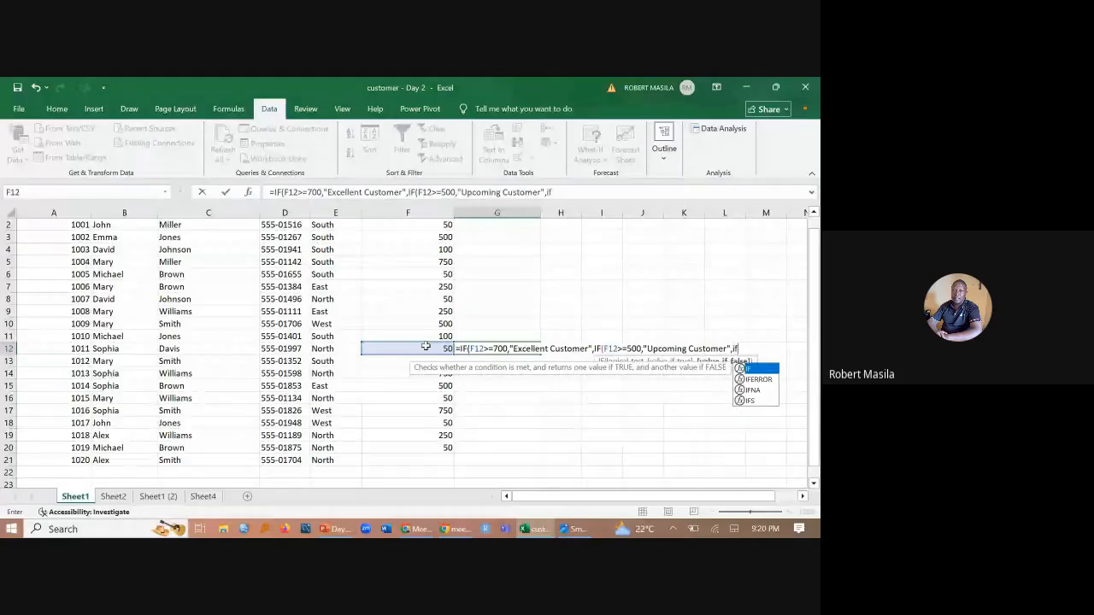
- Nest a third IF as the second IF's value if false, with the logical test F12>=200
{"action": "double_click", "coordinate": [759, 368]}
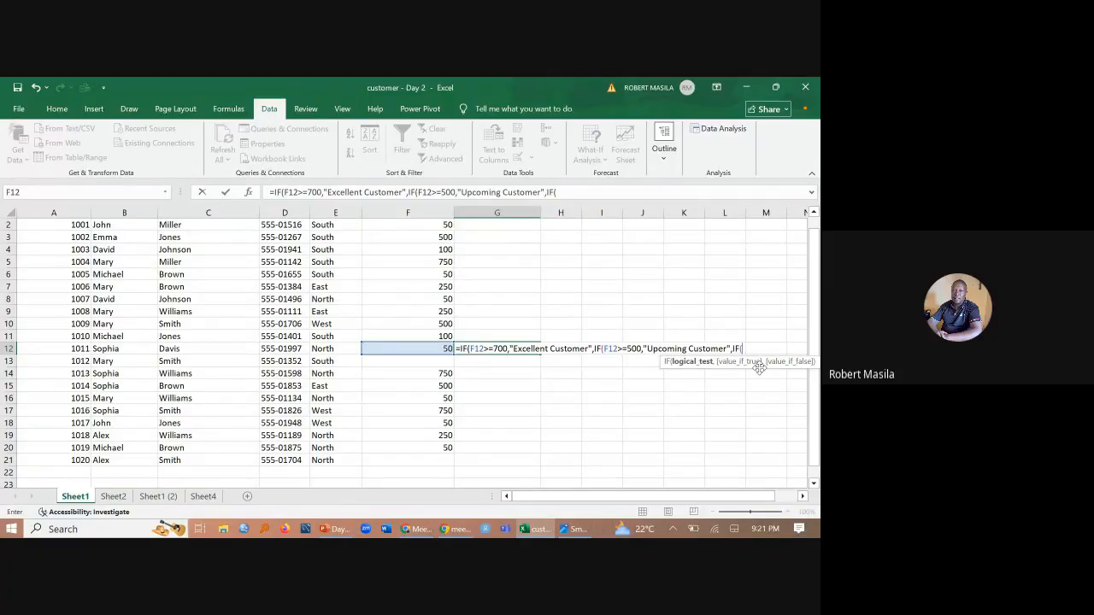
{"action": "left_click", "coordinate": [425, 349]}
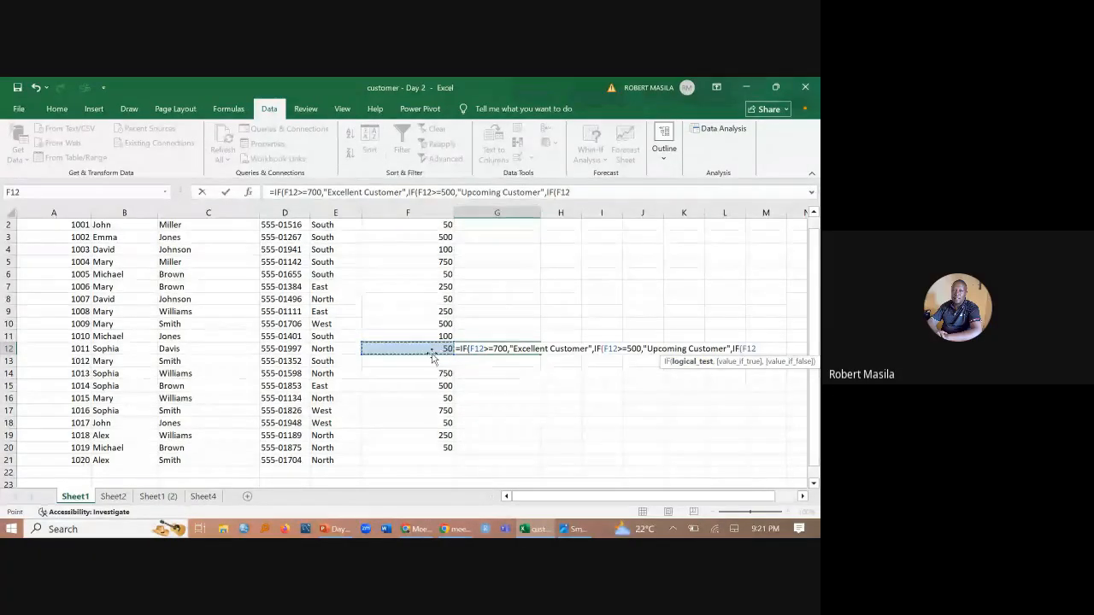
{"action": "type", "text": ">="}
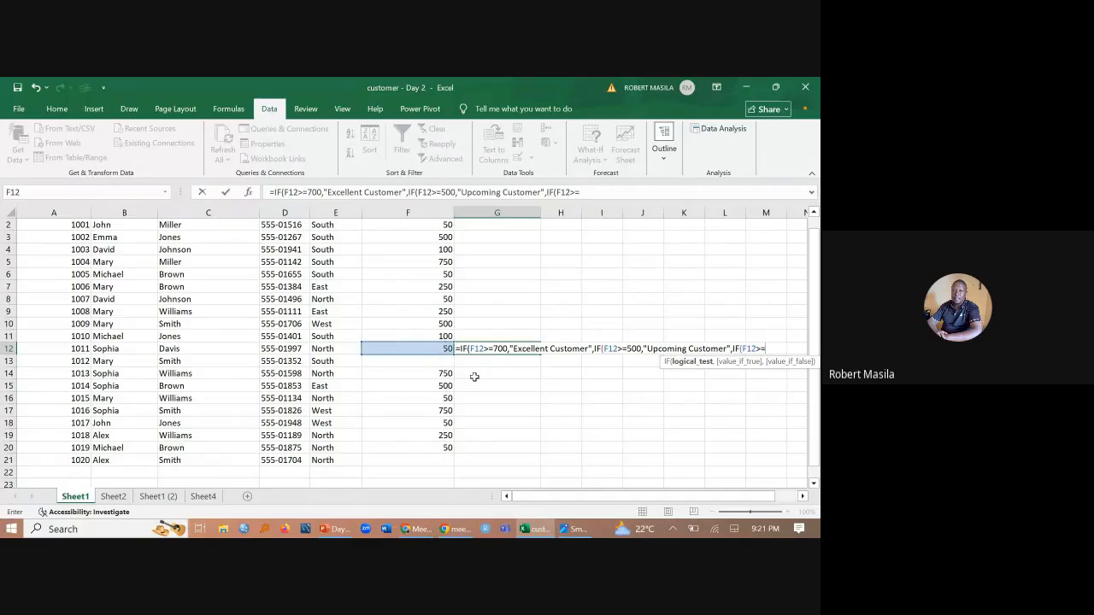
{"action": "type", "text": "200,\""}
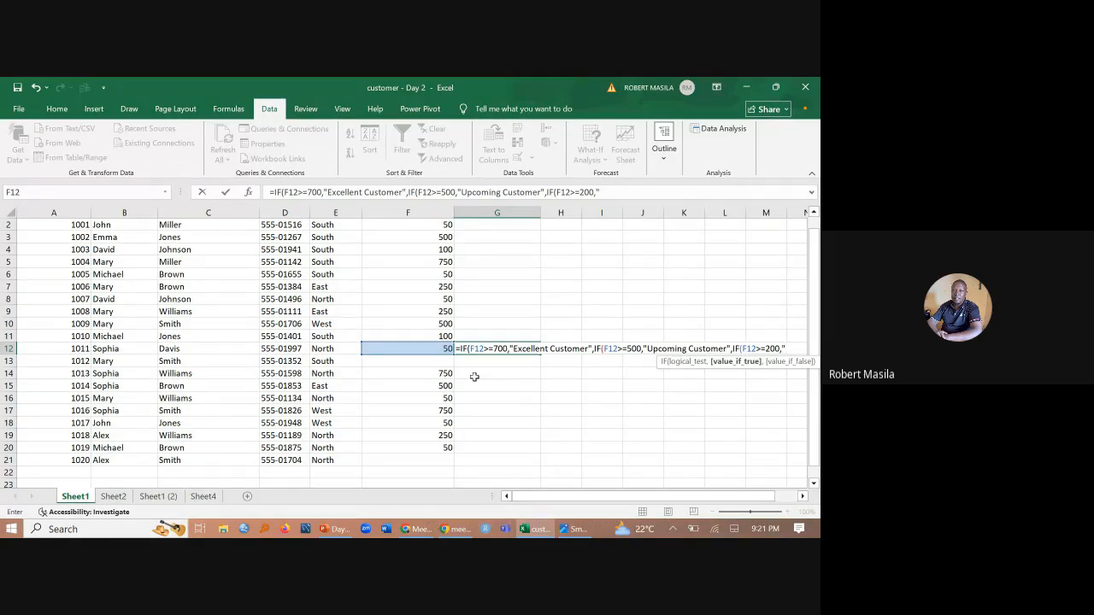
{"action": "type", "text": "n"}
- Enter "Needs Follow up" as the value if true for the F12>=200 test
{"action": "key", "text": "BackSpace"}
{"action": "type", "text": "Need"}
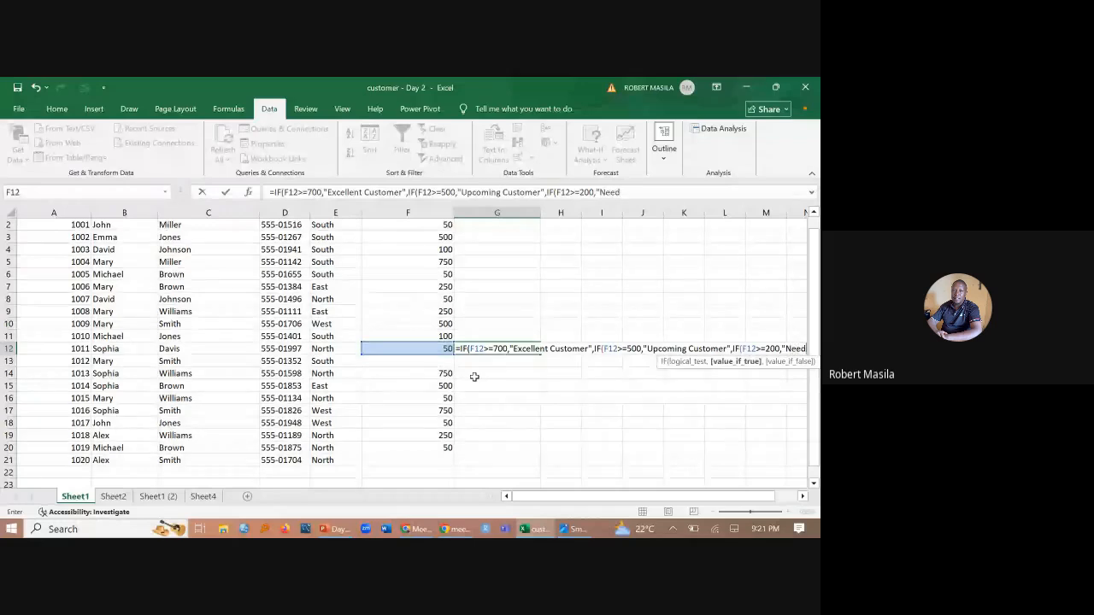
{"action": "type", "text": "s F"}
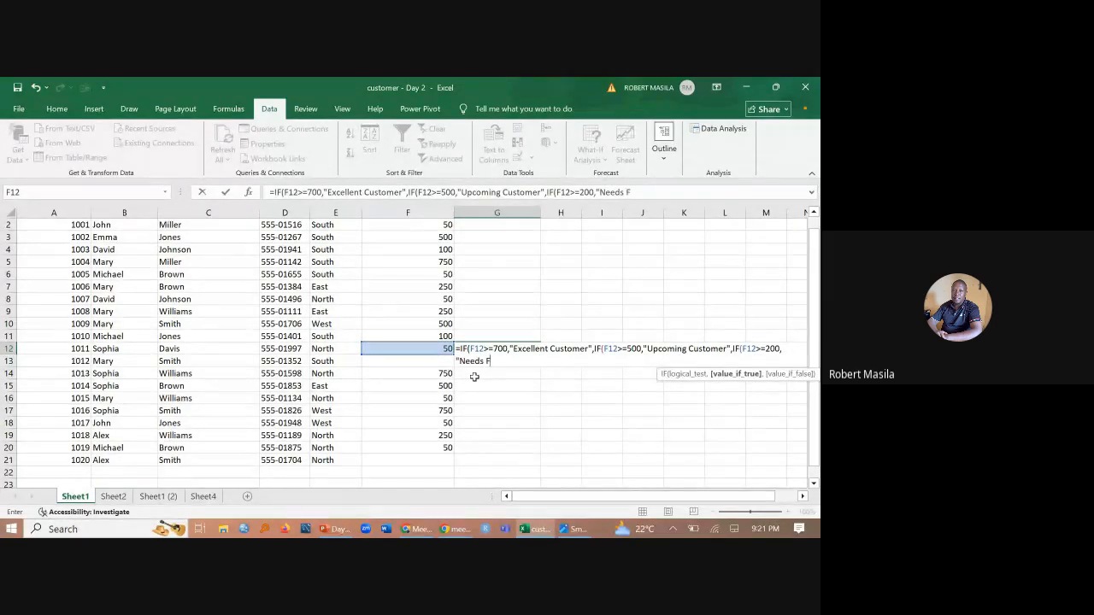
{"action": "type", "text": "ollowup"}
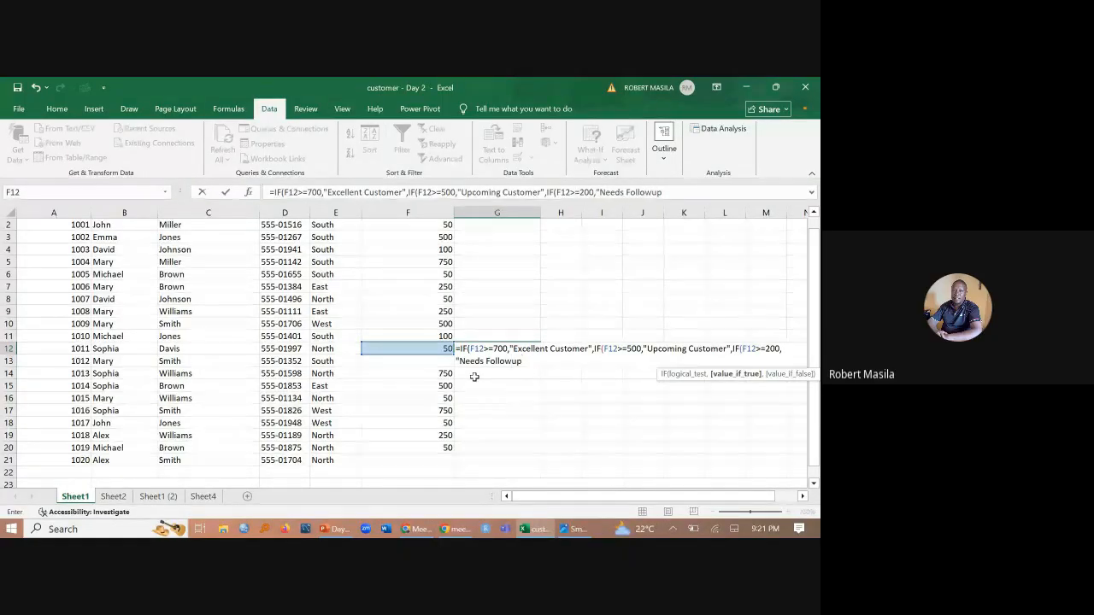
{"action": "left_click", "coordinate": [515, 361]}
{"action": "left_click", "coordinate": [527, 360]}
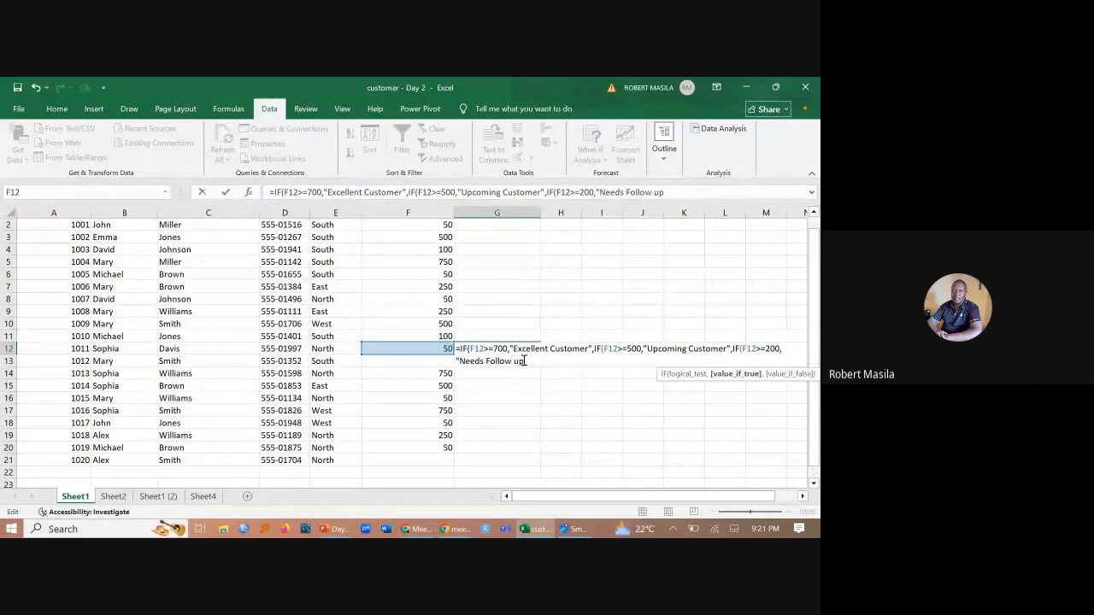
{"action": "type", "text": "\""}
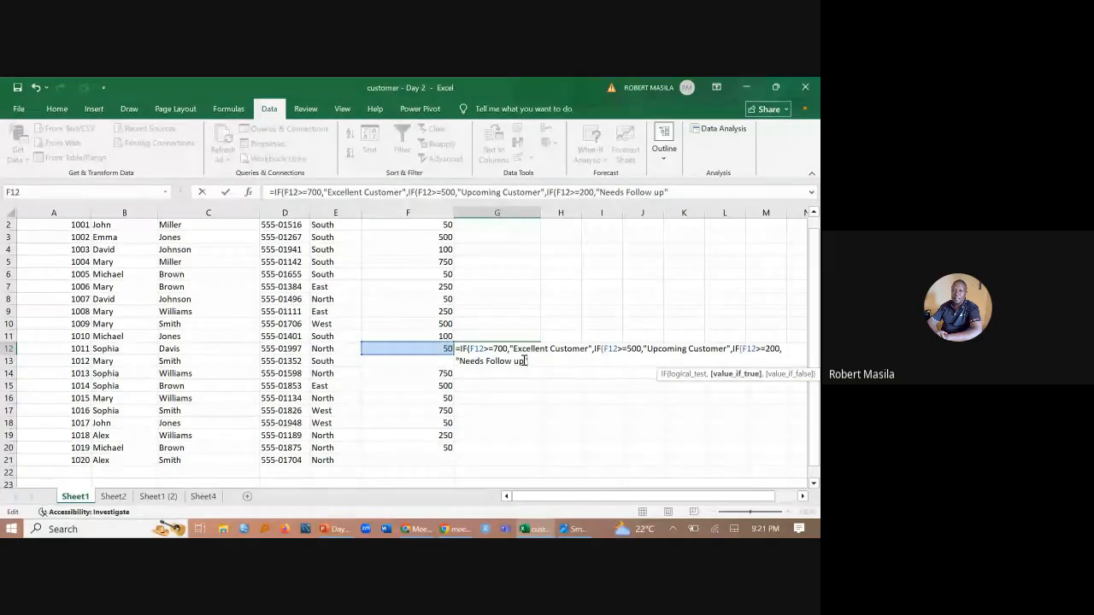
{"action": "type", "text": ","}
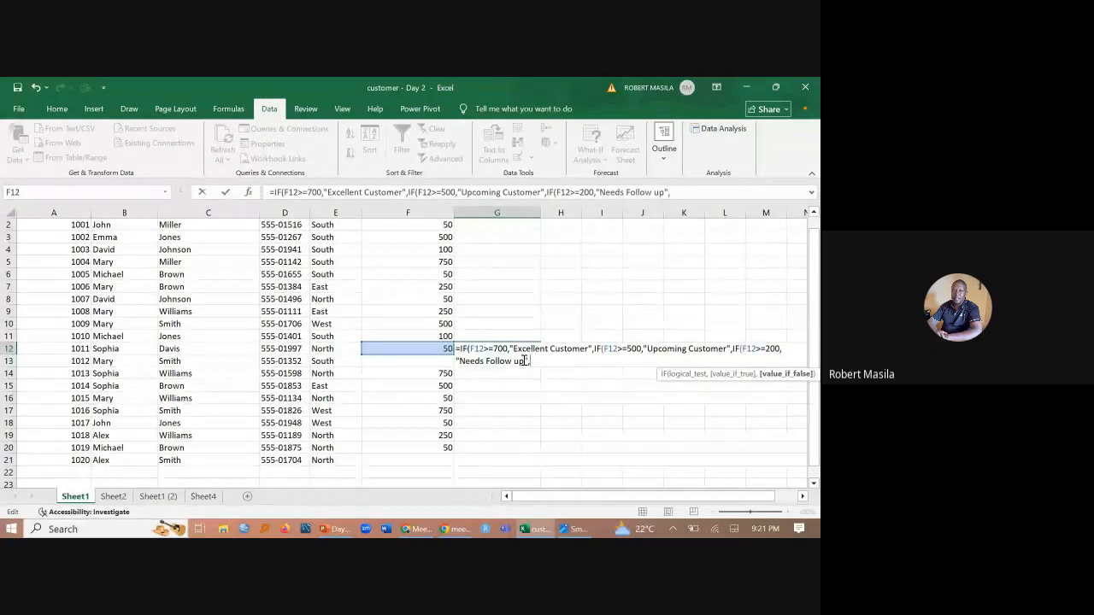
- Enter "Make a visit" as the final value if false, close all three IF functions and commit the formula in G12
{"action": "type", "text": "\""}
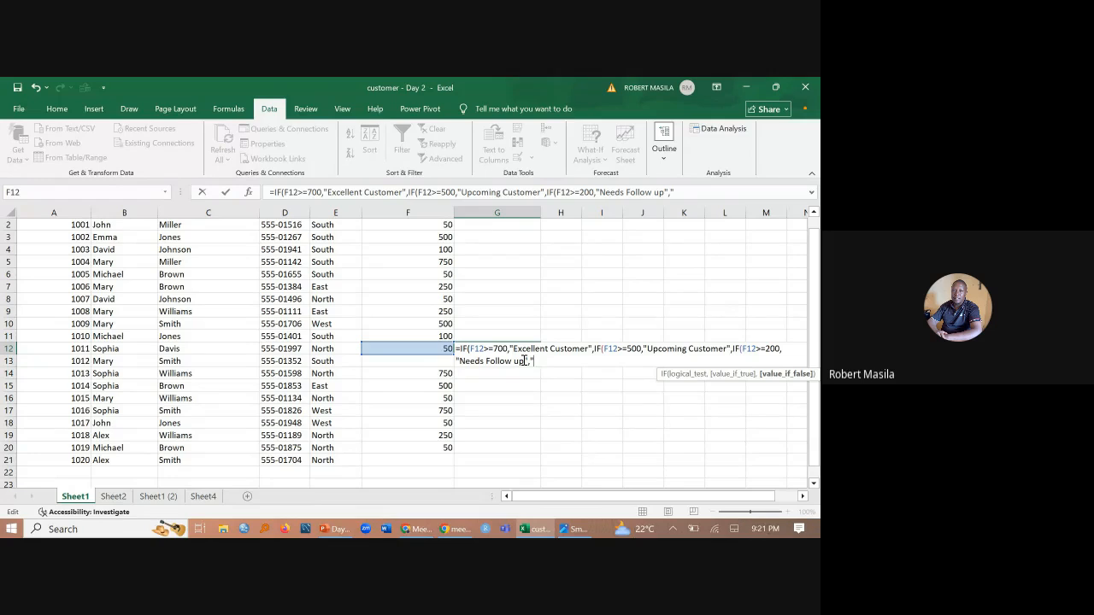
{"action": "type", "text": "Make"}
{"action": "type", "text": " a visit"}
{"action": "type", "text": "))"}
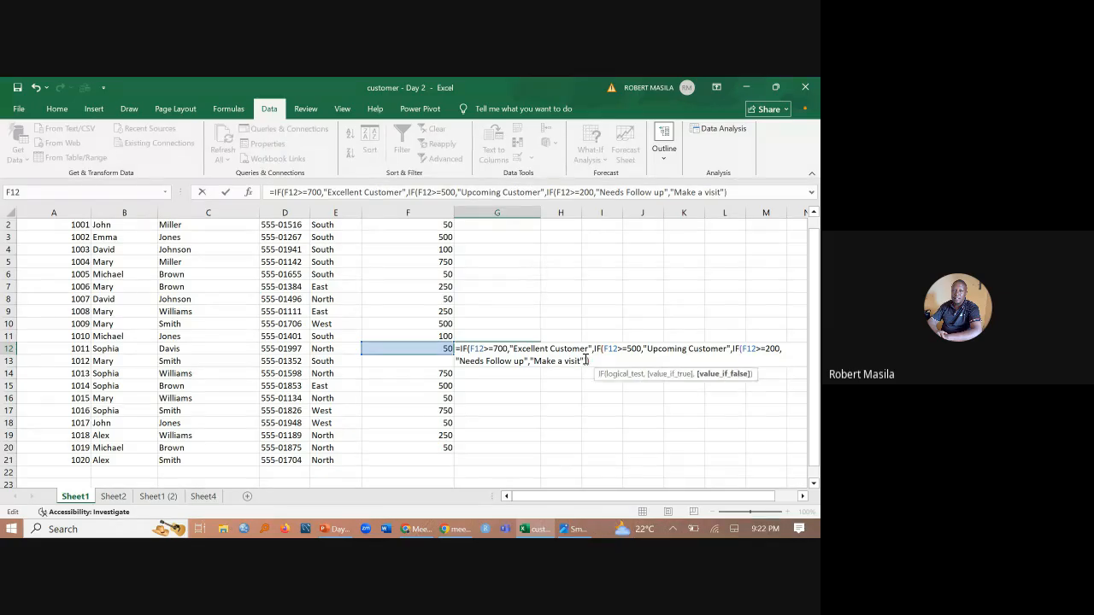
{"action": "type", "text": ")"}
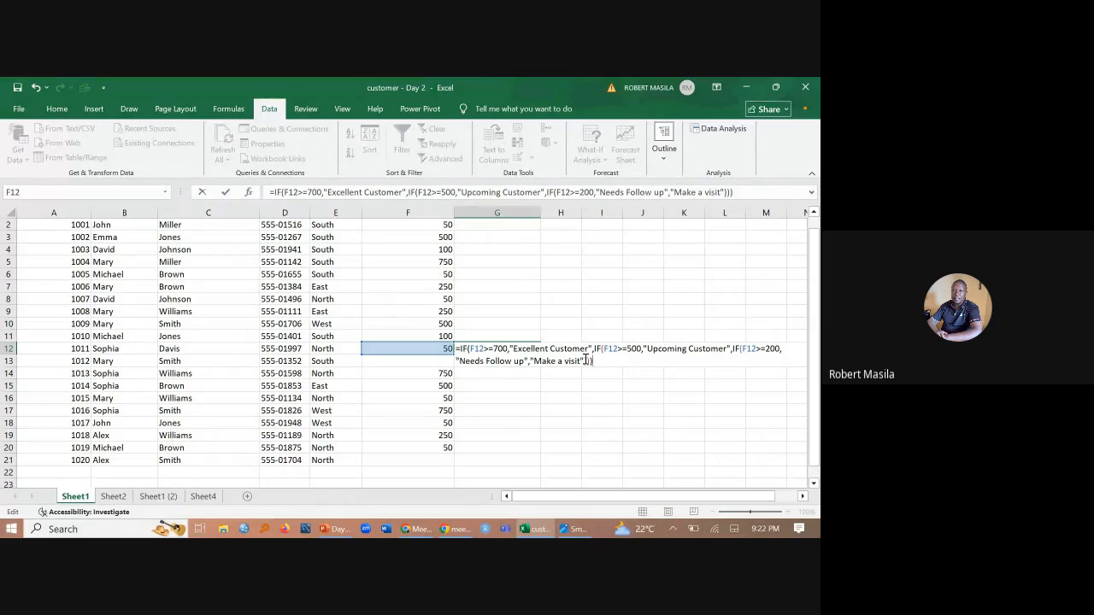
{"action": "key", "text": "Return"}
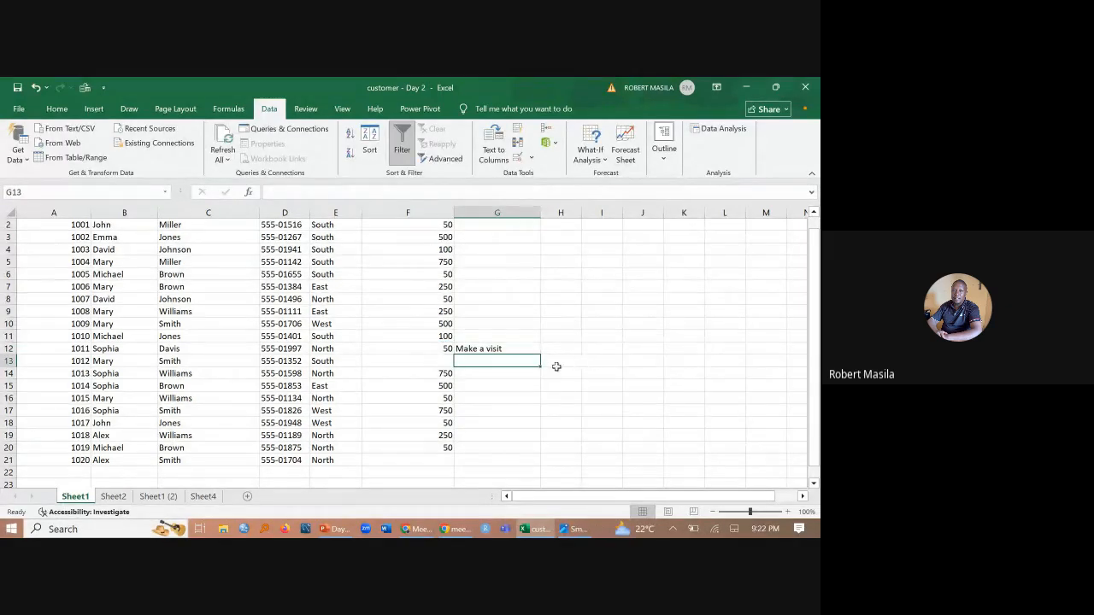
- Copy the nested IF formula in G12 down to G20 and up to G2
{"action": "left_click", "coordinate": [502, 349]}
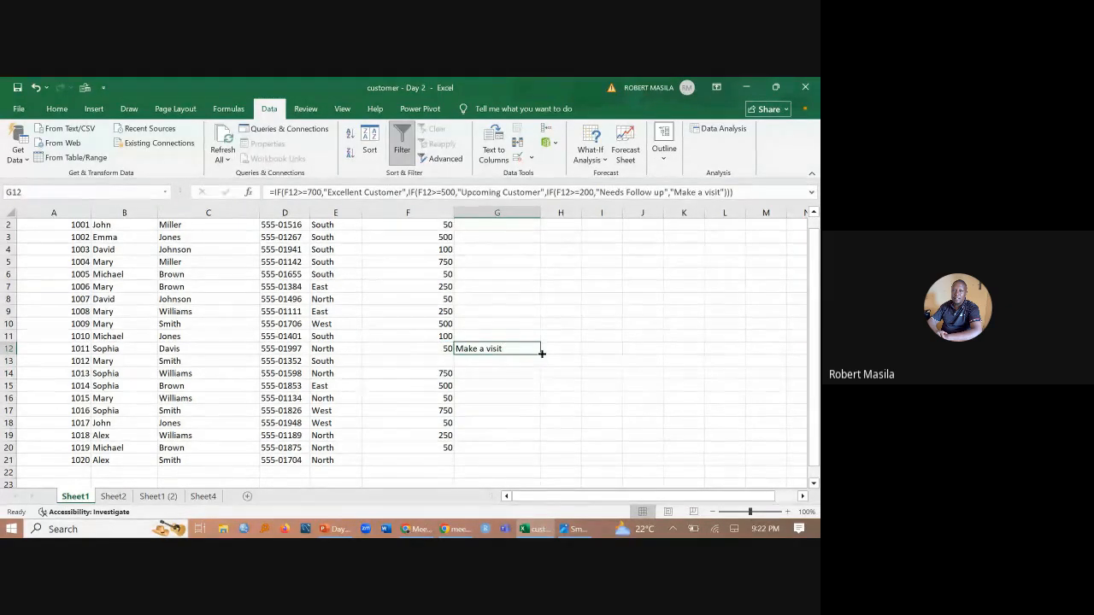
{"action": "left_click_drag", "start_coordinate": [540, 352], "coordinate": [542, 454]}
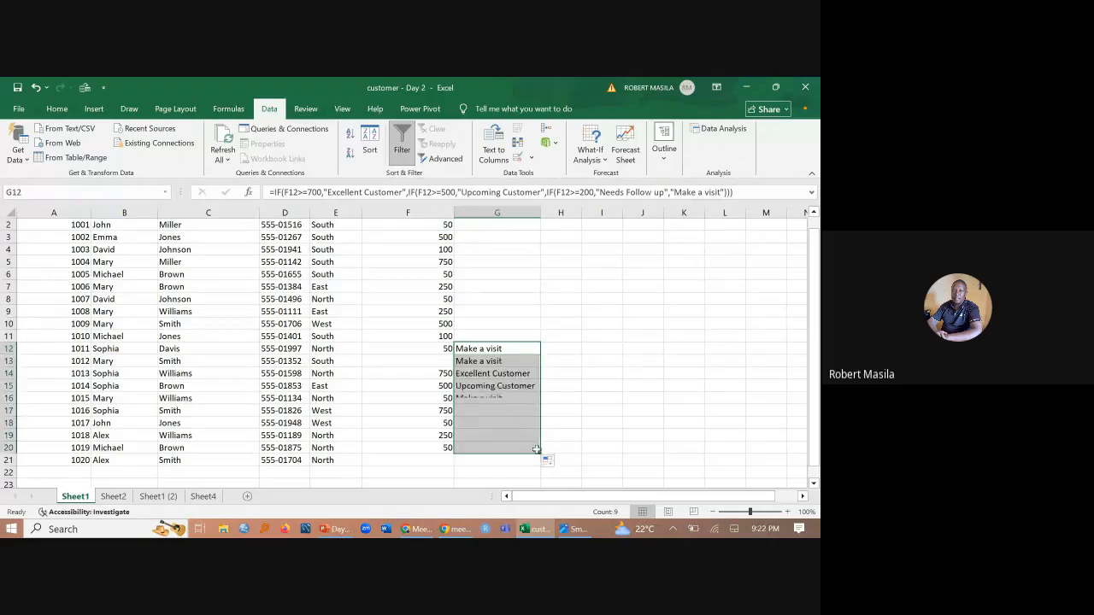
{"action": "left_click", "coordinate": [531, 350]}
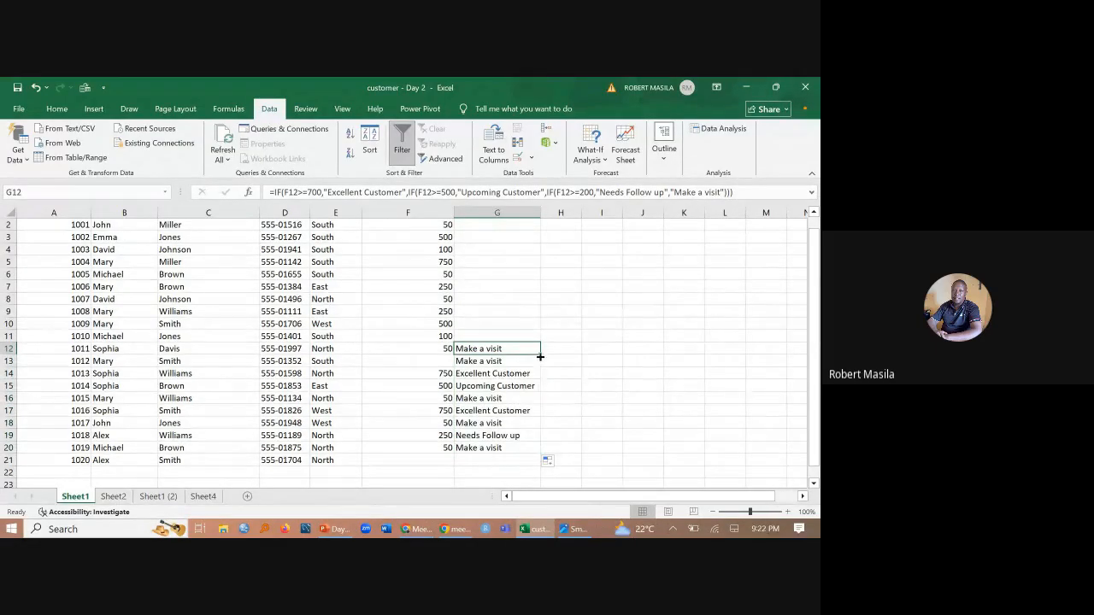
{"action": "left_click_drag", "start_coordinate": [539, 352], "coordinate": [539, 219]}
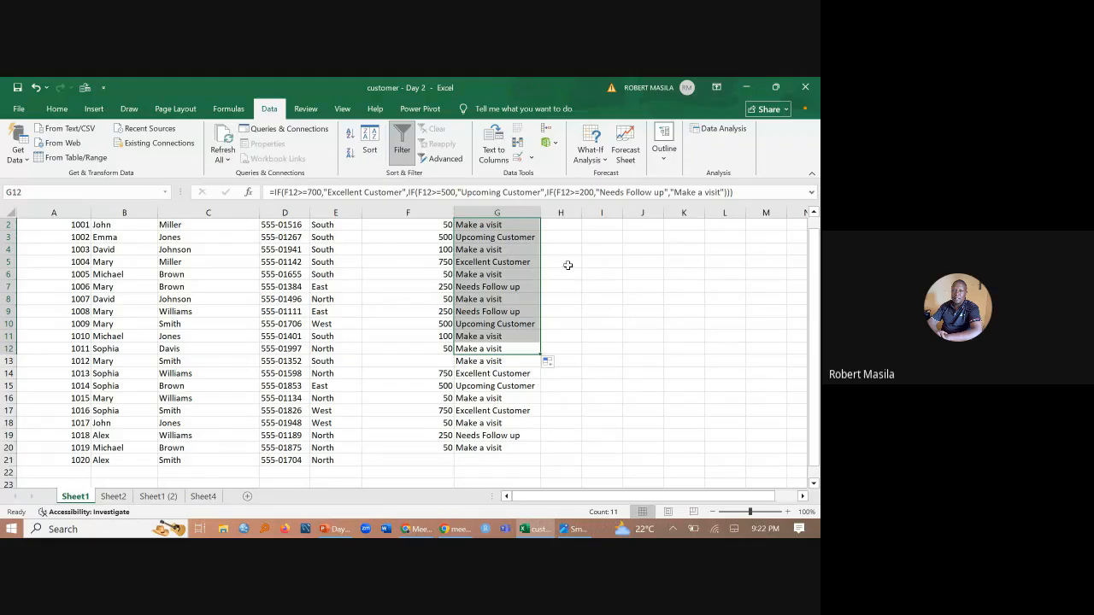
- Widen column G to give the customer classifications more room and select G13 to inspect its formula
{"action": "left_click_drag", "start_coordinate": [543, 213], "coordinate": [563, 213]}
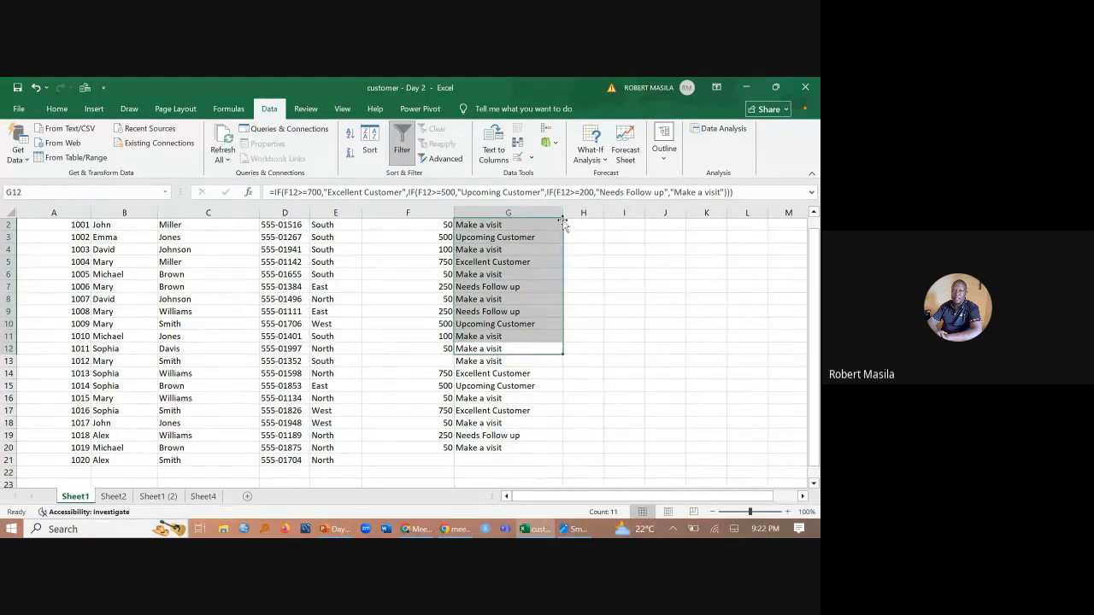
{"action": "left_click", "coordinate": [597, 335]}
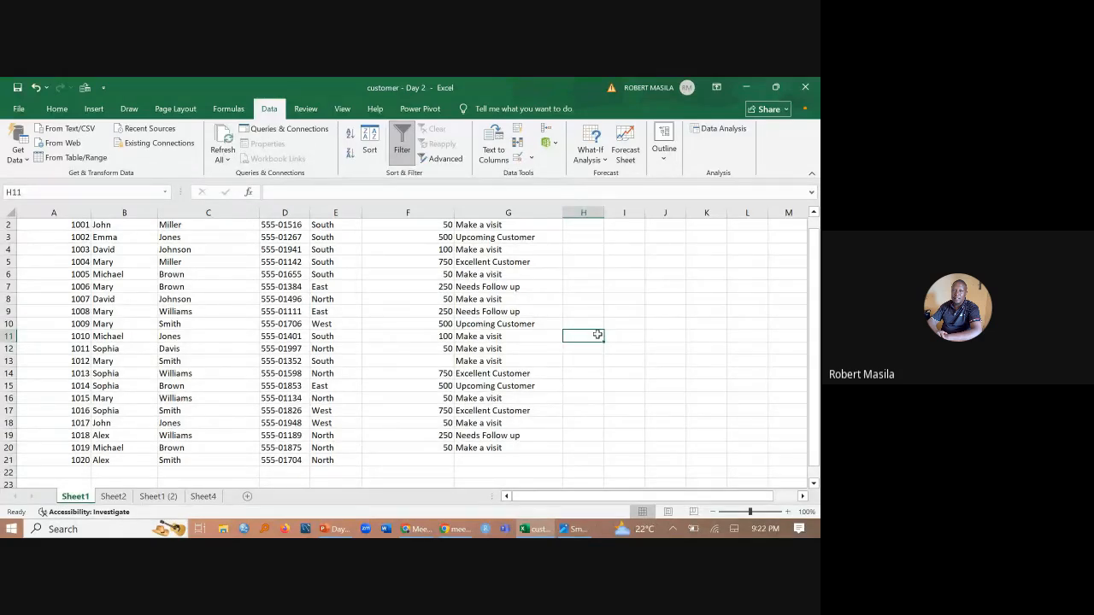
{"action": "left_click", "coordinate": [510, 361]}
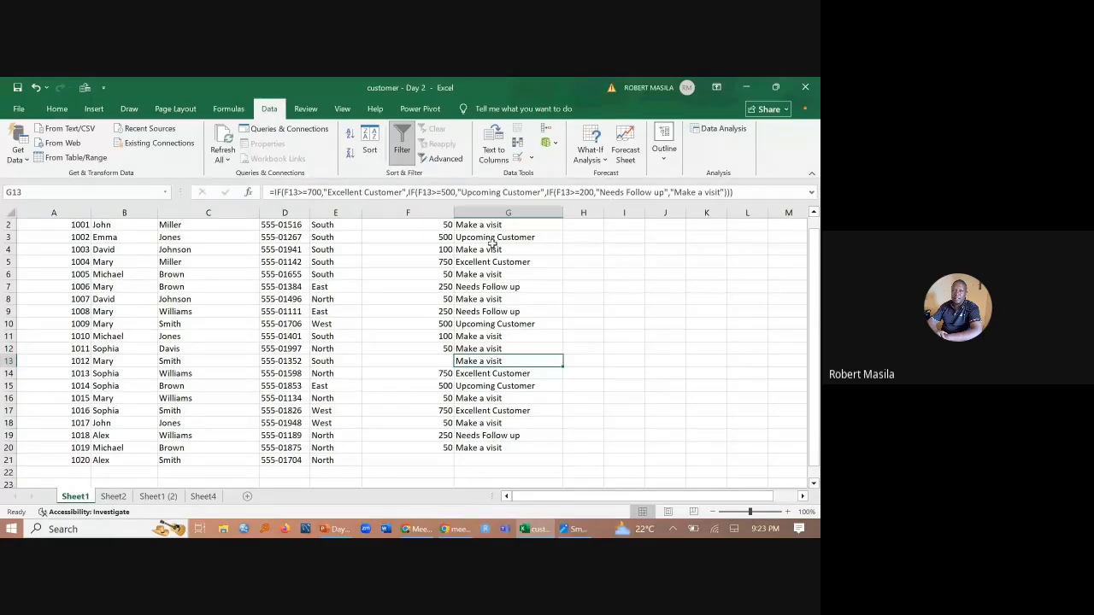
{"action": "left_click", "coordinate": [341, 532]}
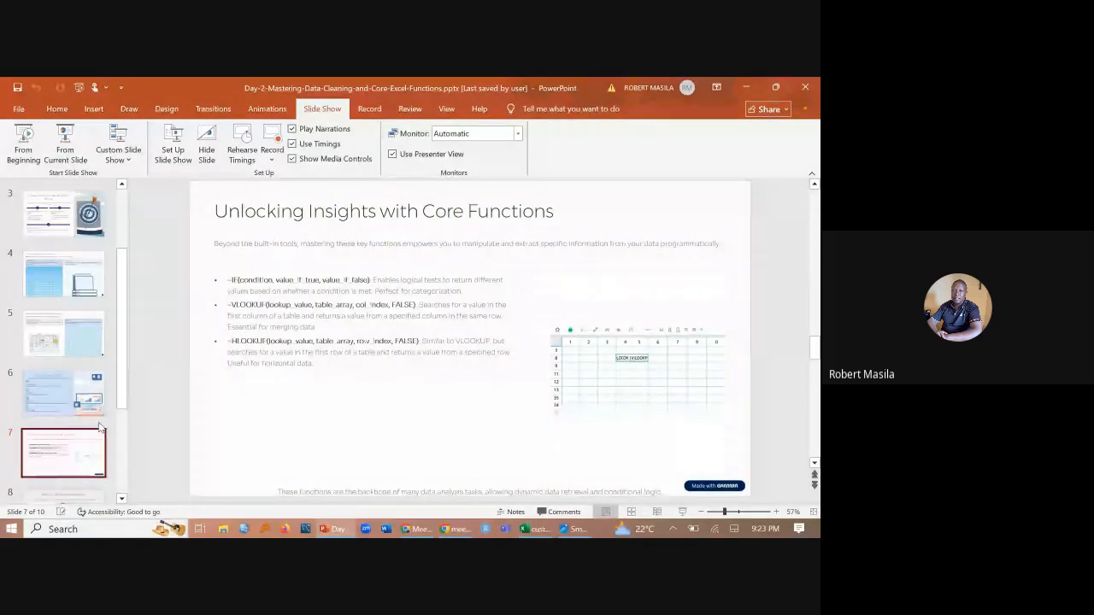
{"action": "left_click", "coordinate": [418, 532]}
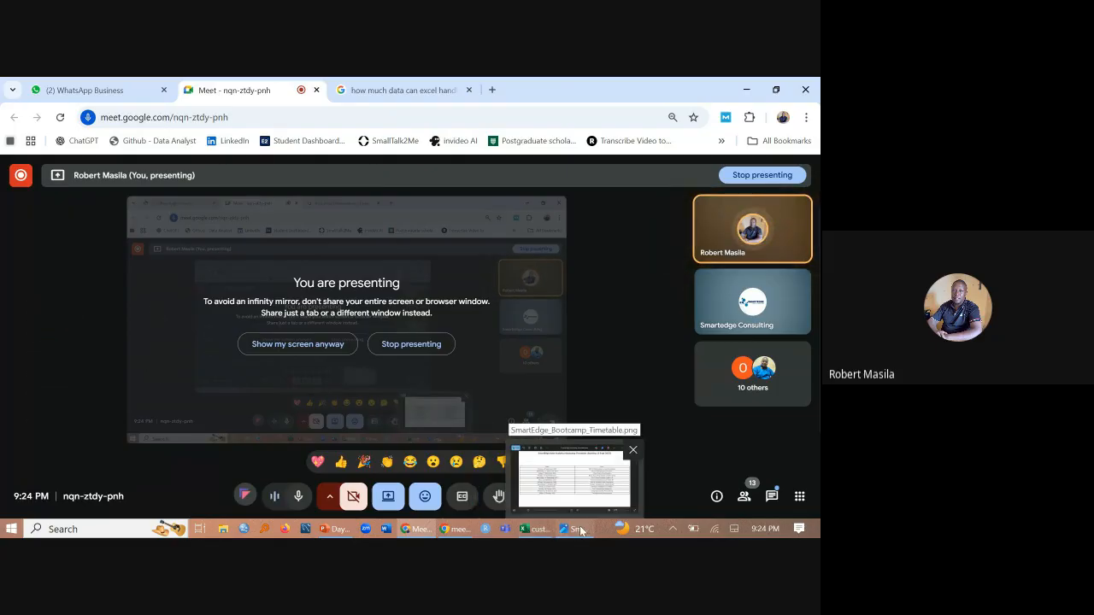
{"action": "mouse_move", "coordinate": [457, 530]}
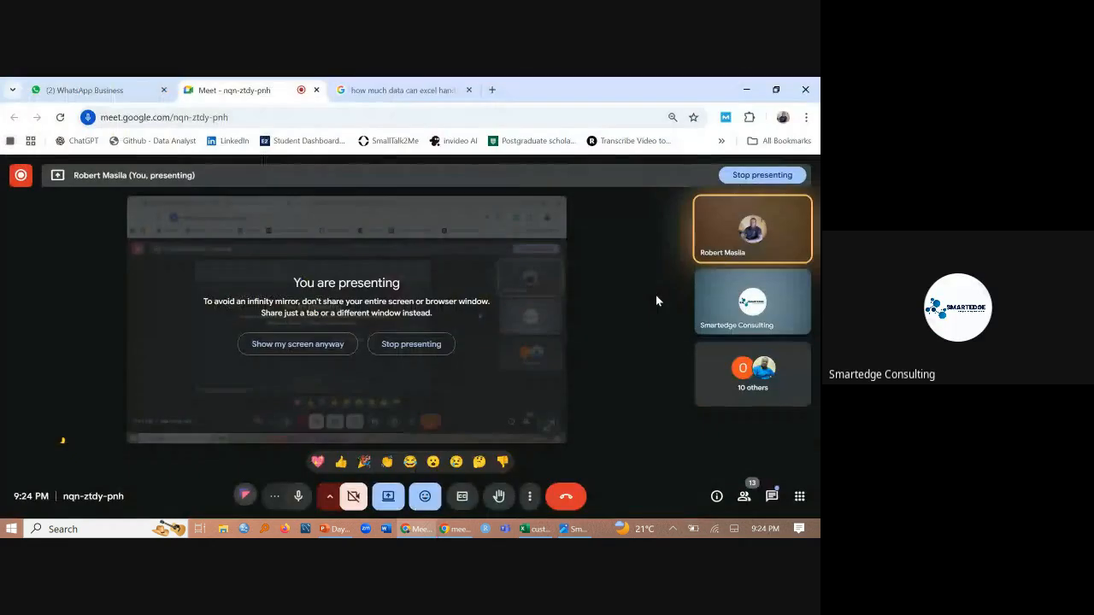
{"action": "left_click", "coordinate": [540, 525]}
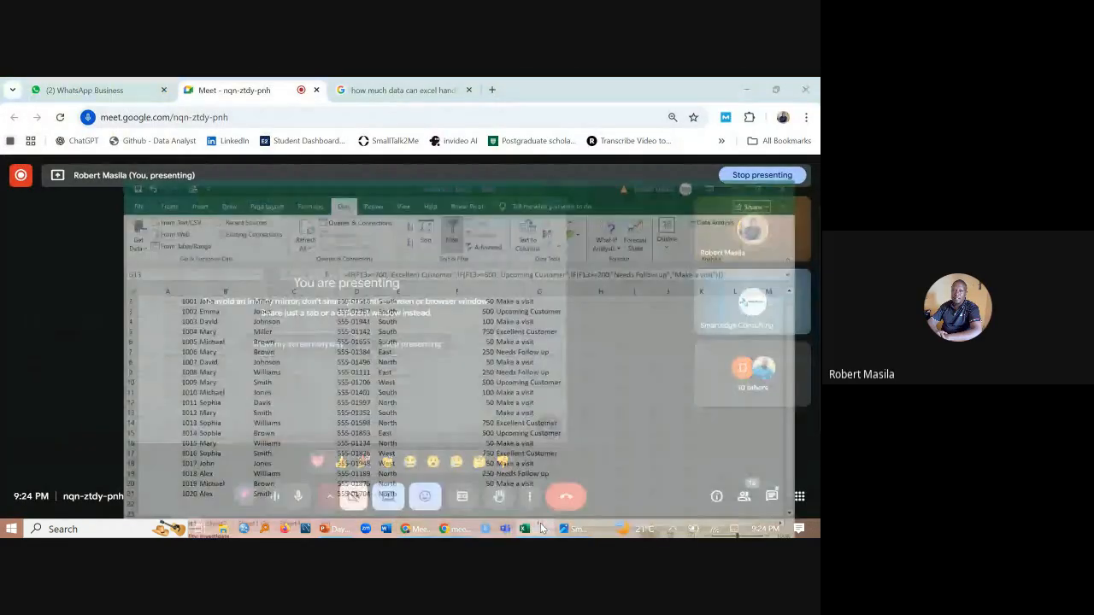
- Switch to the Day 2 presentation in PowerPoint and start the slide show from the "Unlocking Insights with Core Functions" slide
{"action": "left_click", "coordinate": [325, 526]}
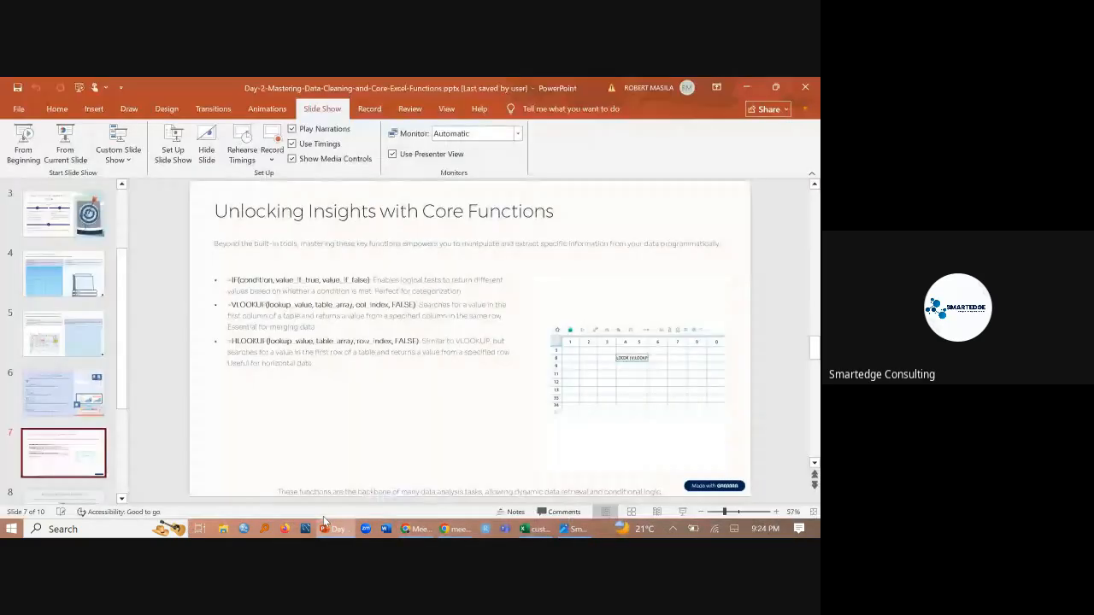
{"action": "left_click", "coordinate": [71, 139]}
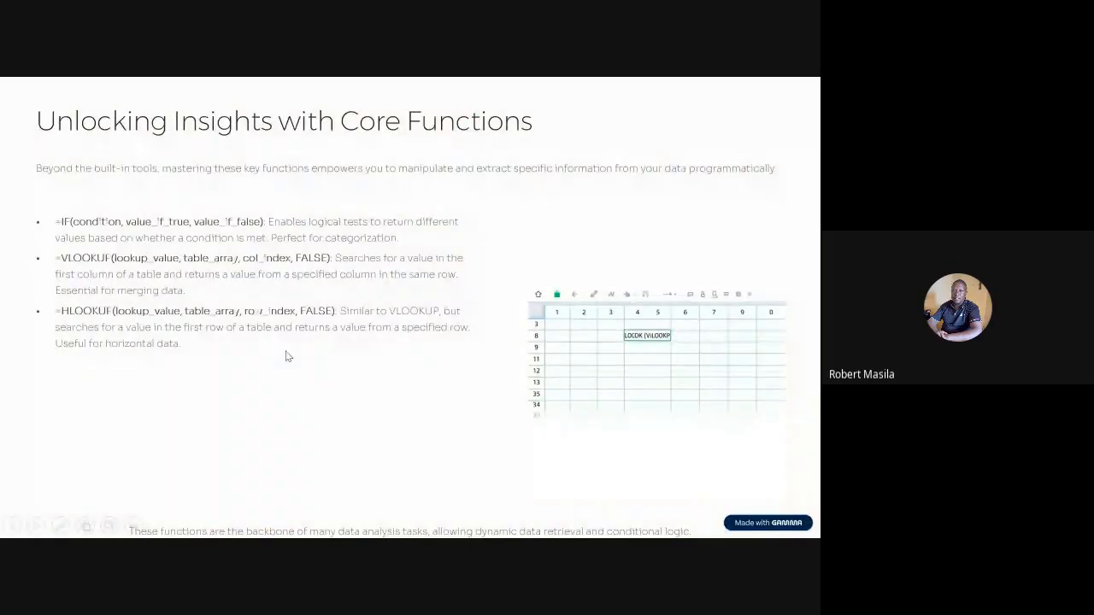
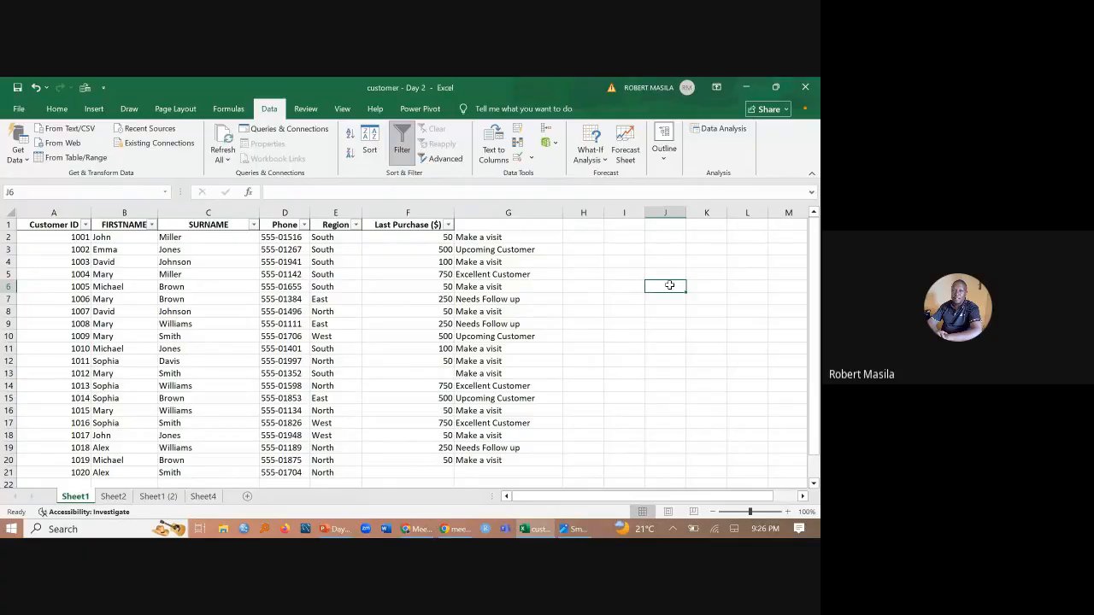
- Start a VLOOKUP formula in J6 with A14 as the lookup value
{"action": "type", "text": "="}
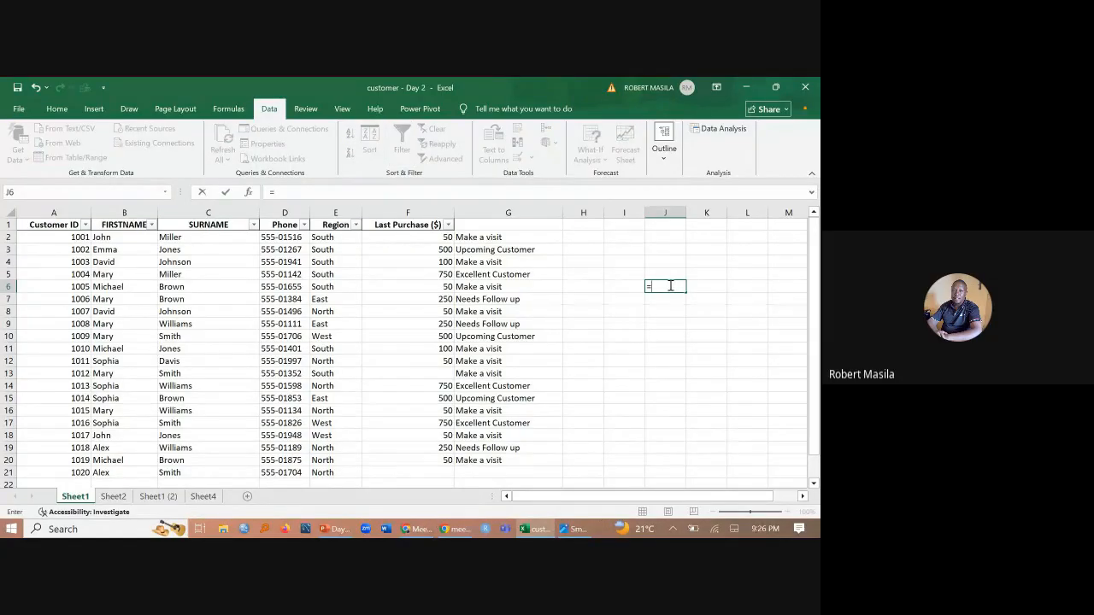
{"action": "type", "text": "vl"}
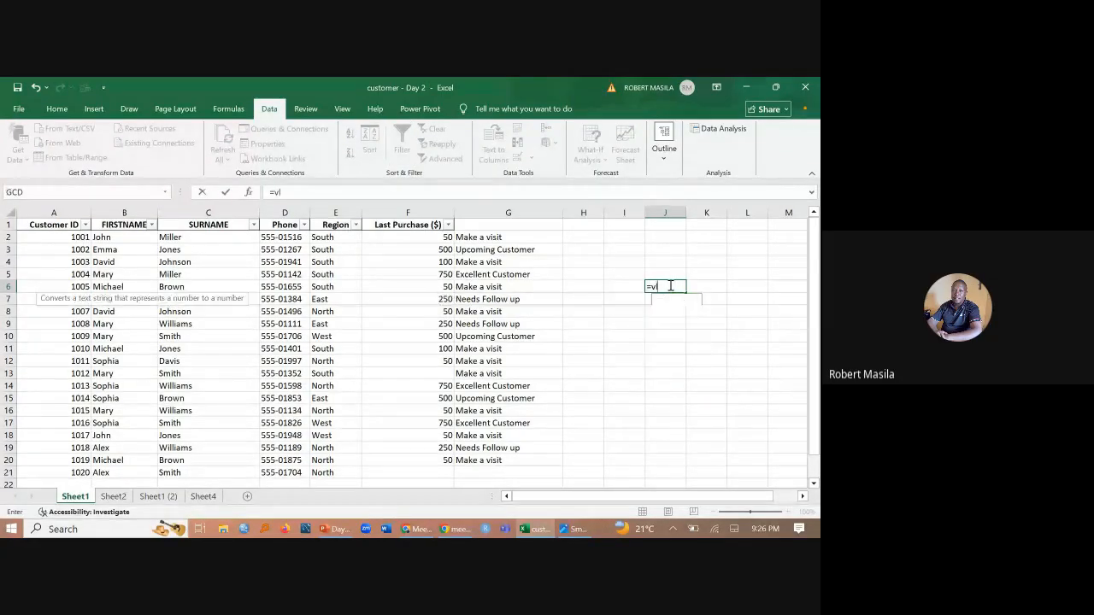
{"action": "type", "text": "oo"}
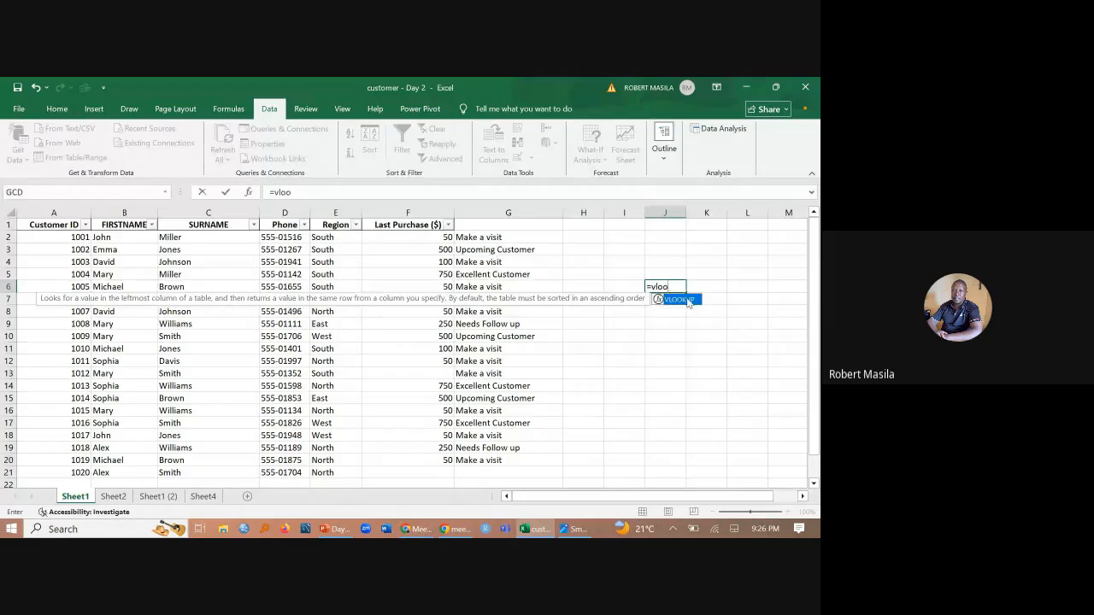
{"action": "double_click", "coordinate": [677, 300]}
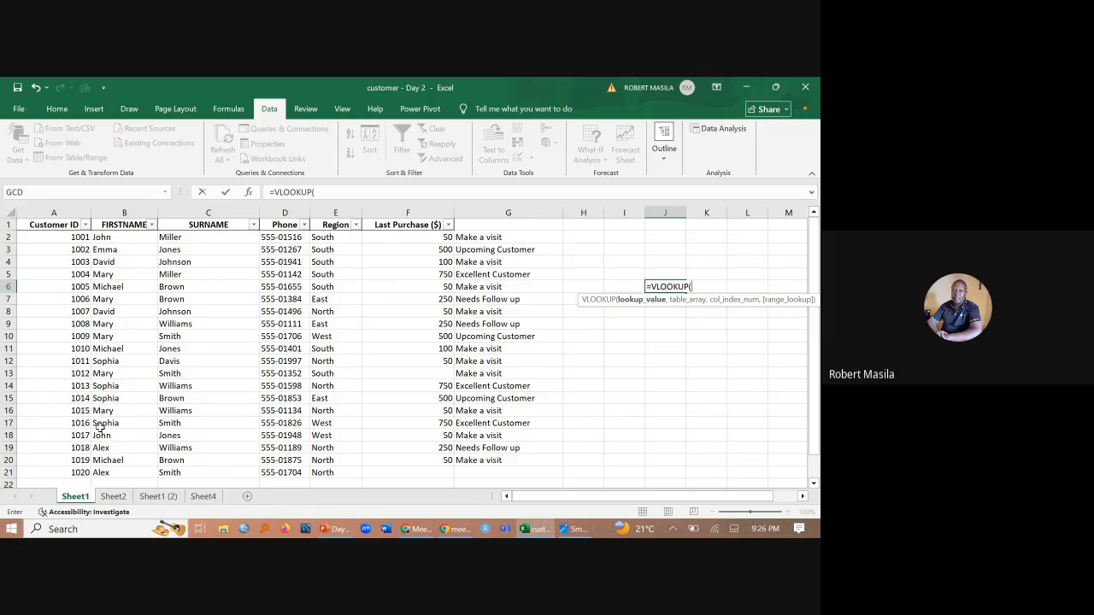
{"action": "left_click", "coordinate": [74, 387]}
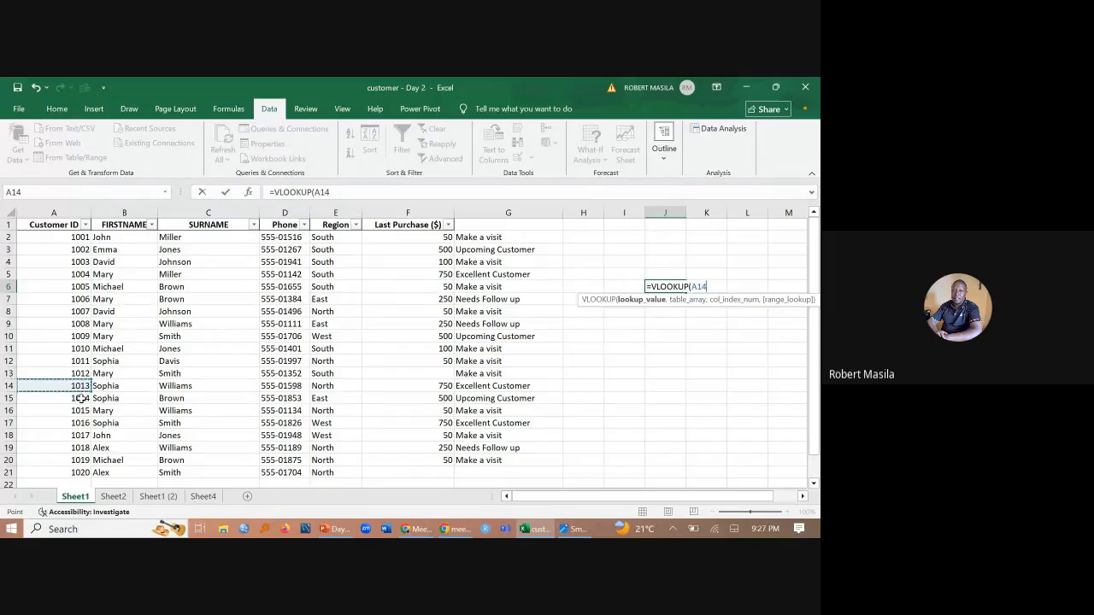
{"action": "type", "text": ","}
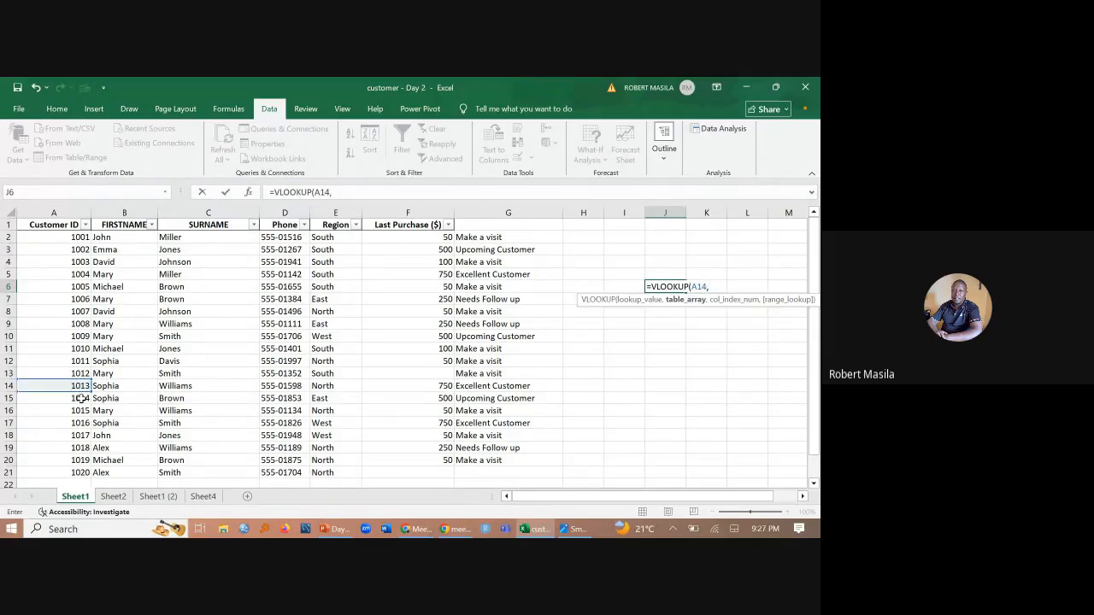
- Complete the VLOOKUP in J6 with table array A1:G21, column index 7 and FALSE for an exact match
{"action": "left_click", "coordinate": [52, 225]}
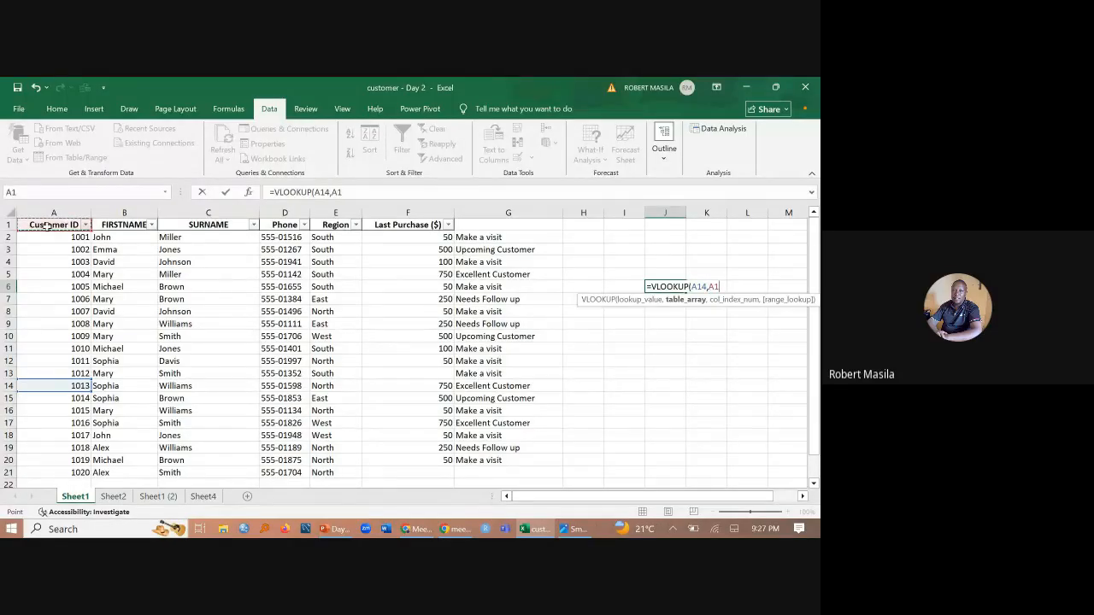
{"action": "left_click_drag", "start_coordinate": [49, 225], "coordinate": [515, 449]}
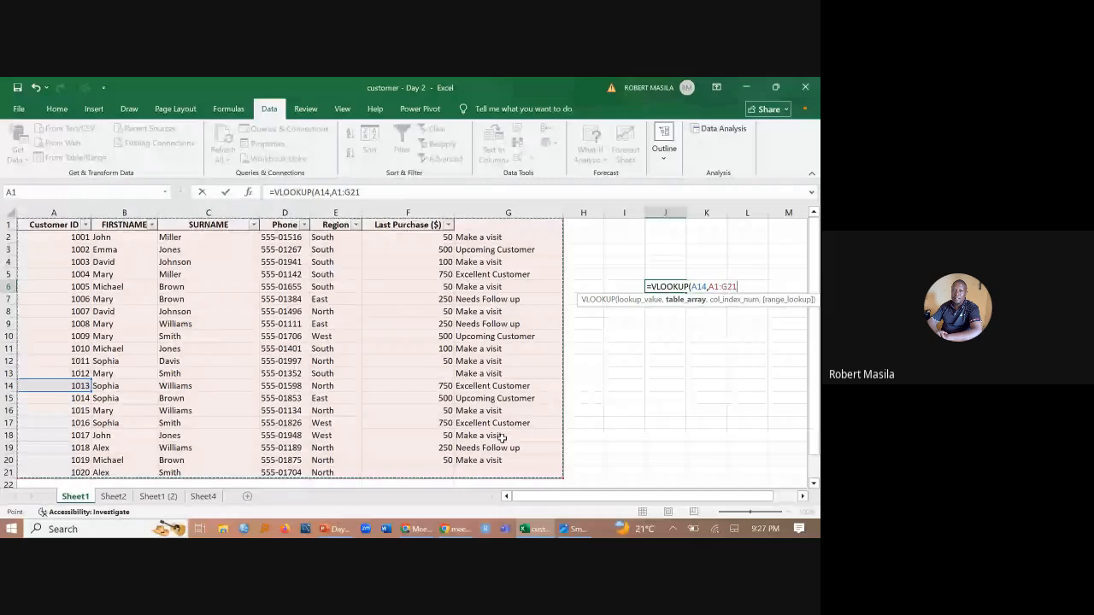
{"action": "type", "text": ",7"}
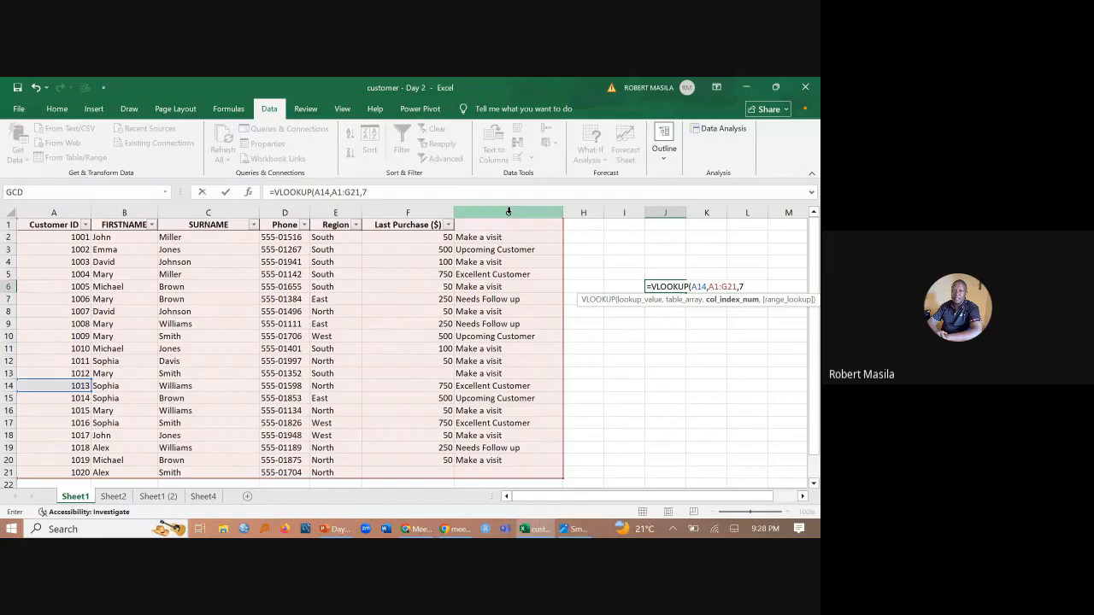
{"action": "type", "text": ","}
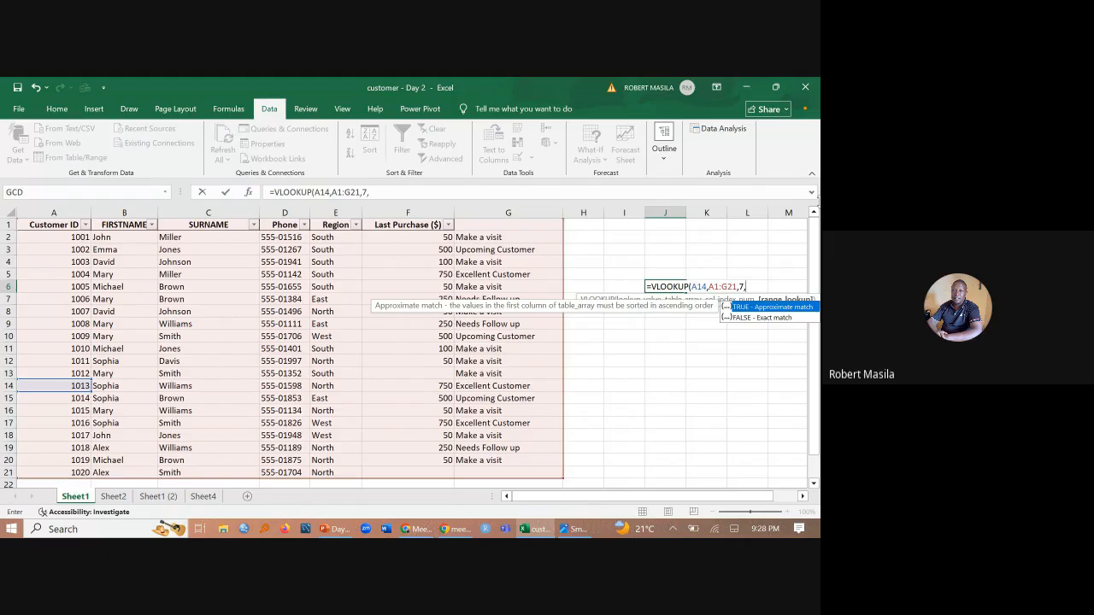
{"action": "double_click", "coordinate": [765, 317]}
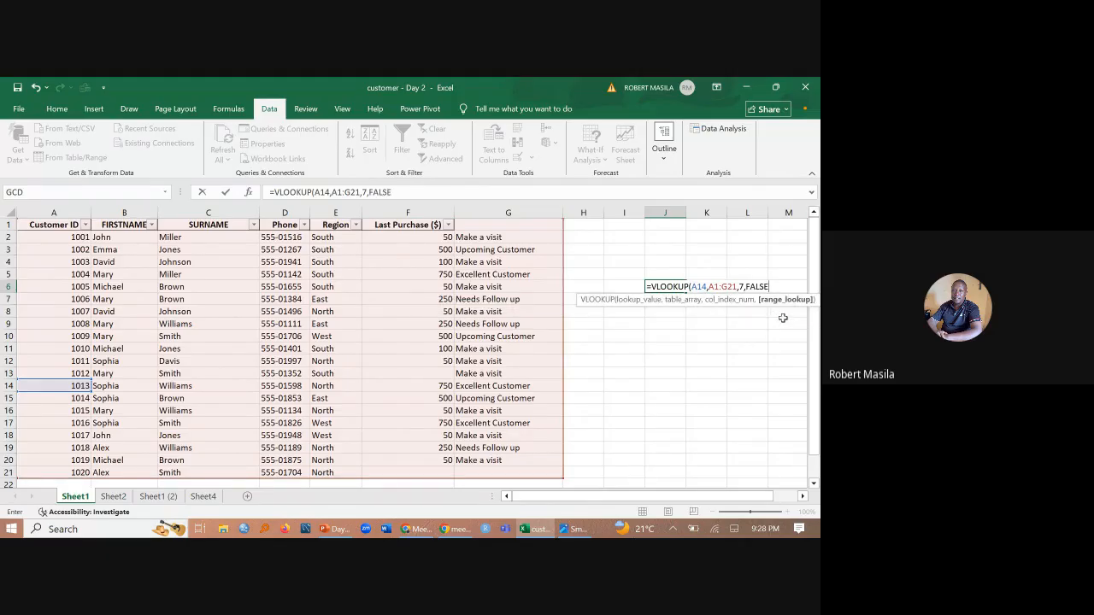
{"action": "type", "text": ")"}
{"action": "key", "text": "Return"}
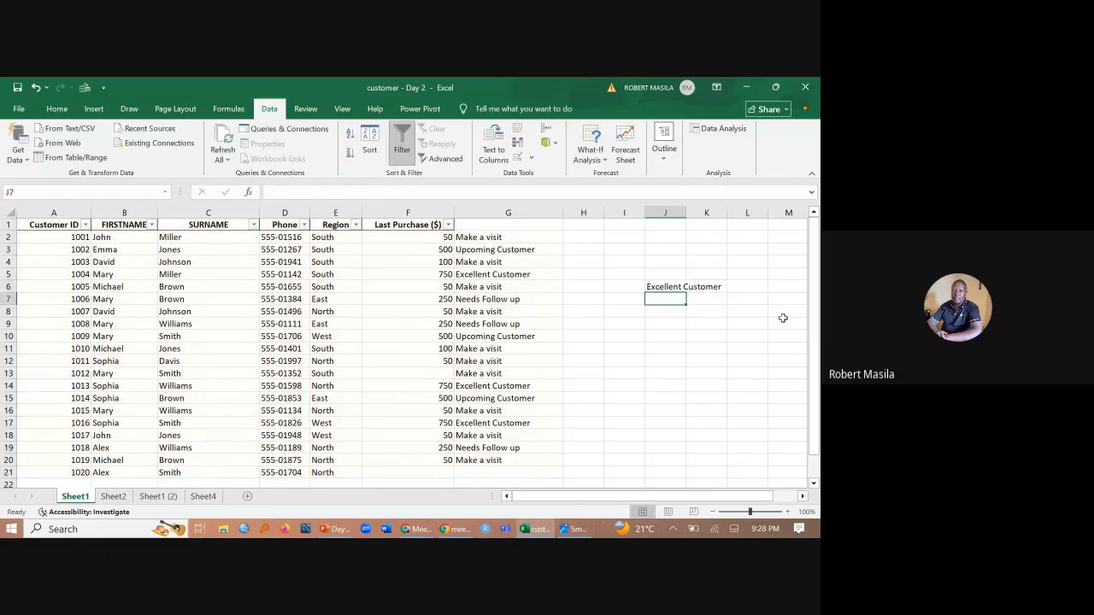
- Review the VLOOKUP formula in J6 and its lookup cell A14, and widen column J to fit the result
{"action": "left_click", "coordinate": [666, 278]}
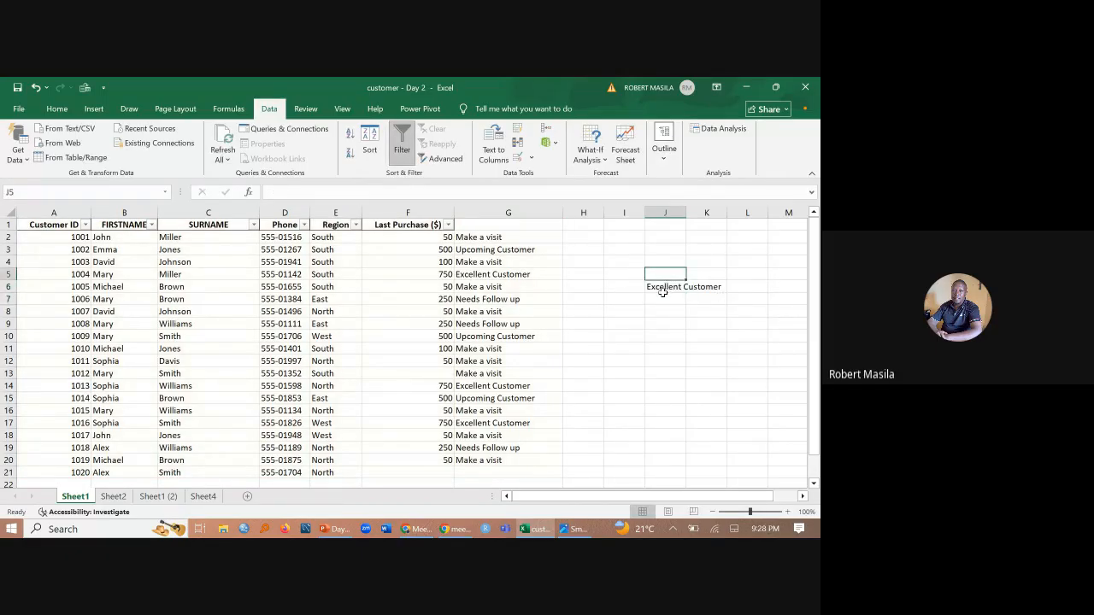
{"action": "left_click", "coordinate": [664, 289]}
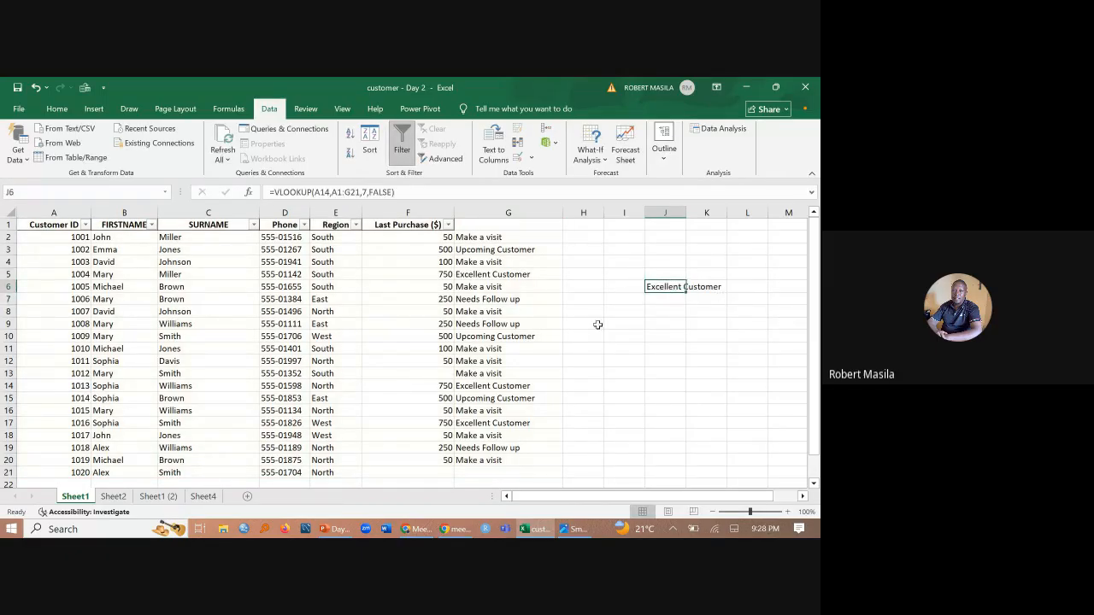
{"action": "left_click", "coordinate": [59, 385]}
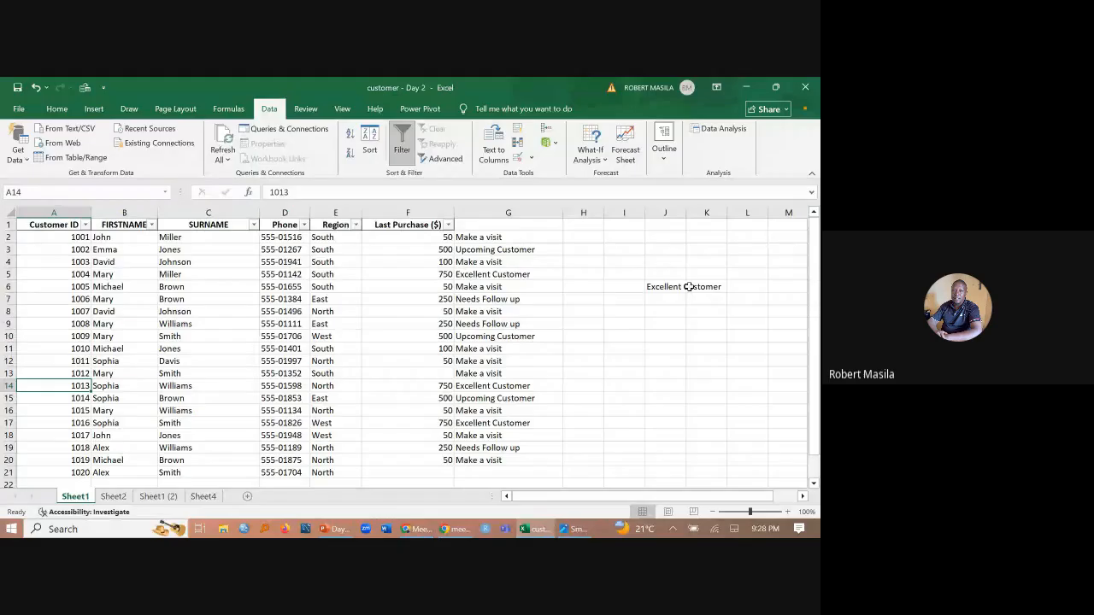
{"action": "left_click_drag", "start_coordinate": [685, 212], "coordinate": [736, 212]}
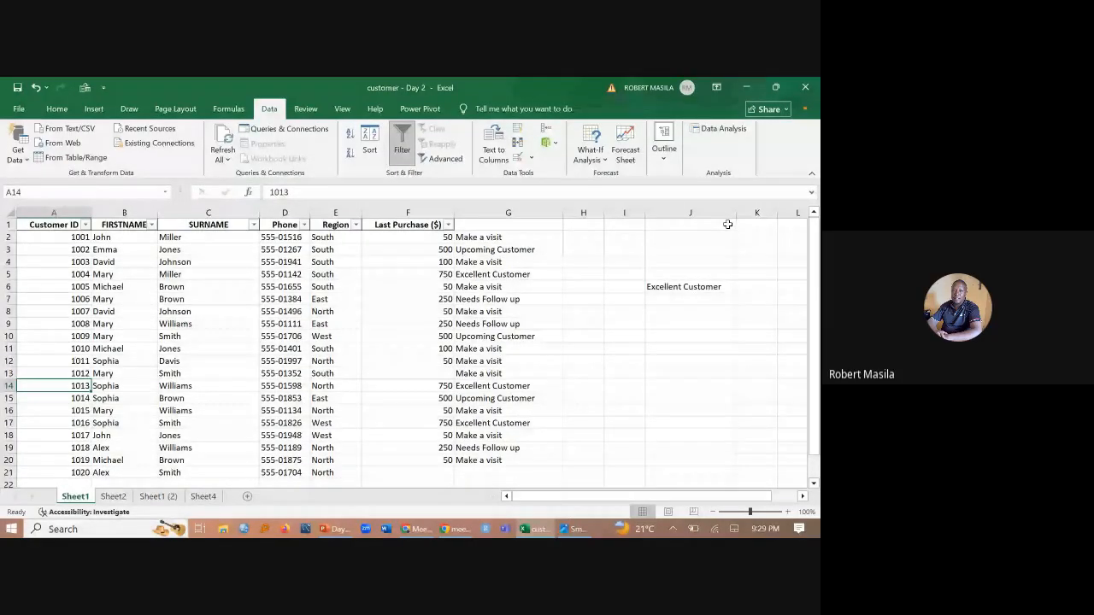
- Look through Sheet1, Sheet2 and Sheet1 (2), and move Sheet1 (2) directly after Sheet1 in the sheet order
{"action": "left_click", "coordinate": [159, 498]}
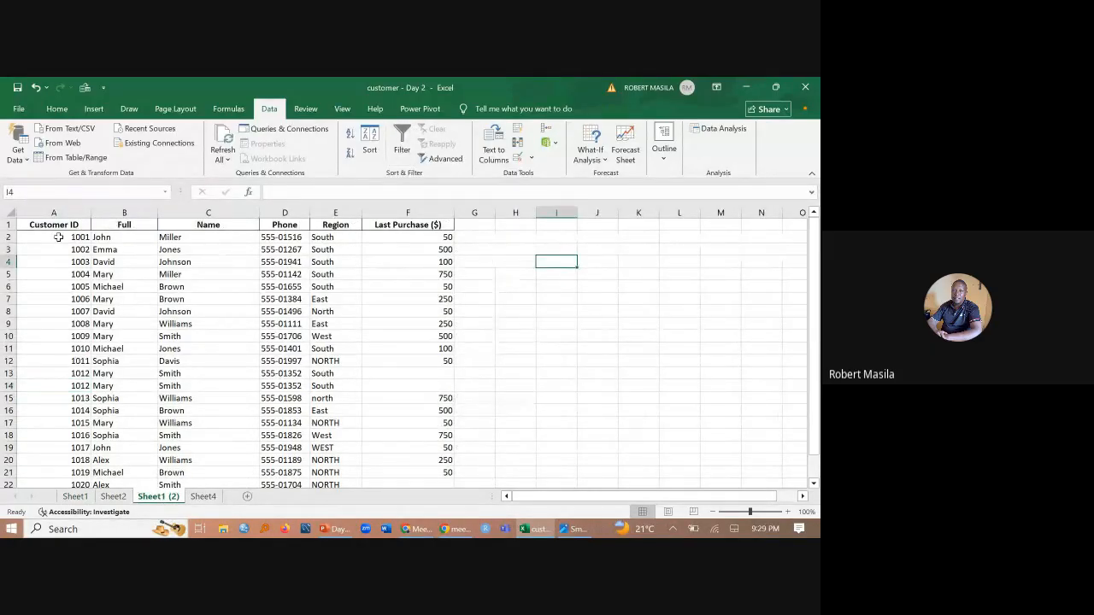
{"action": "left_click", "coordinate": [104, 238]}
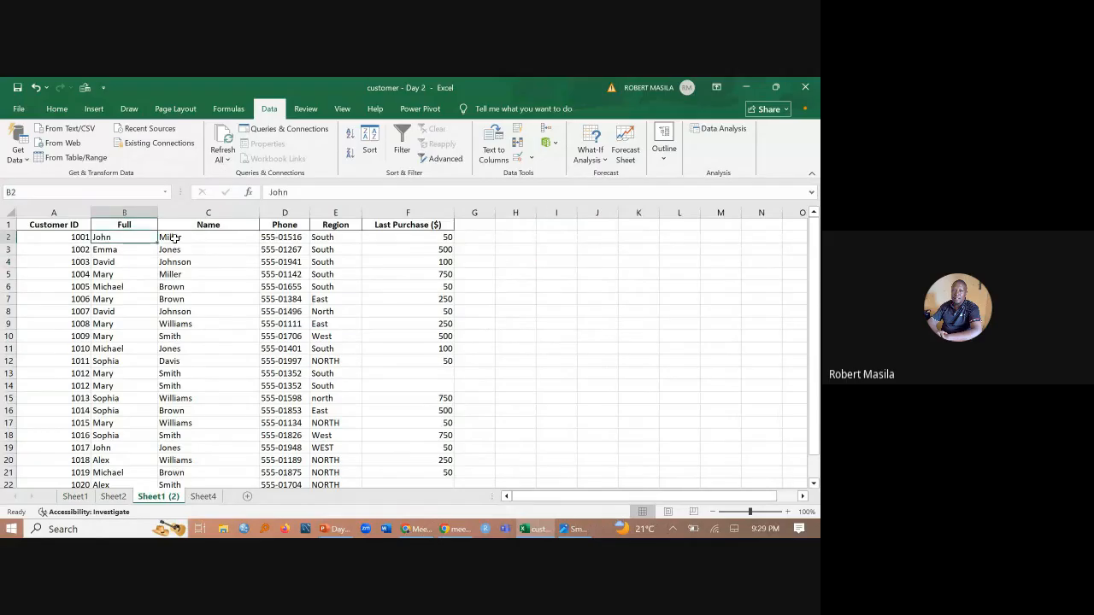
{"action": "left_click", "coordinate": [75, 497]}
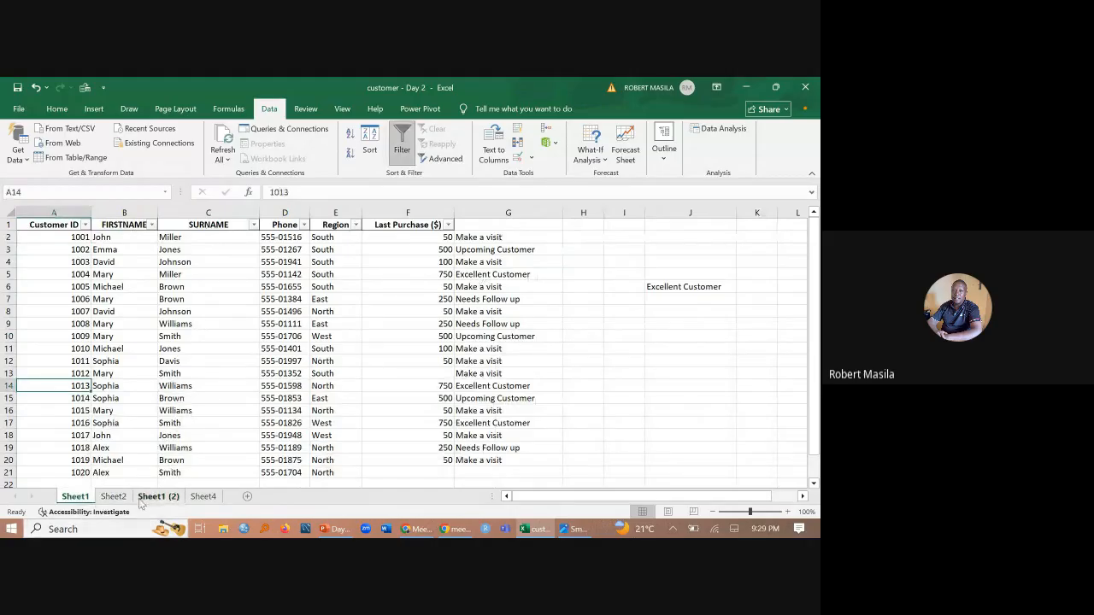
{"action": "key", "text": "ctrl+Page_Down"}
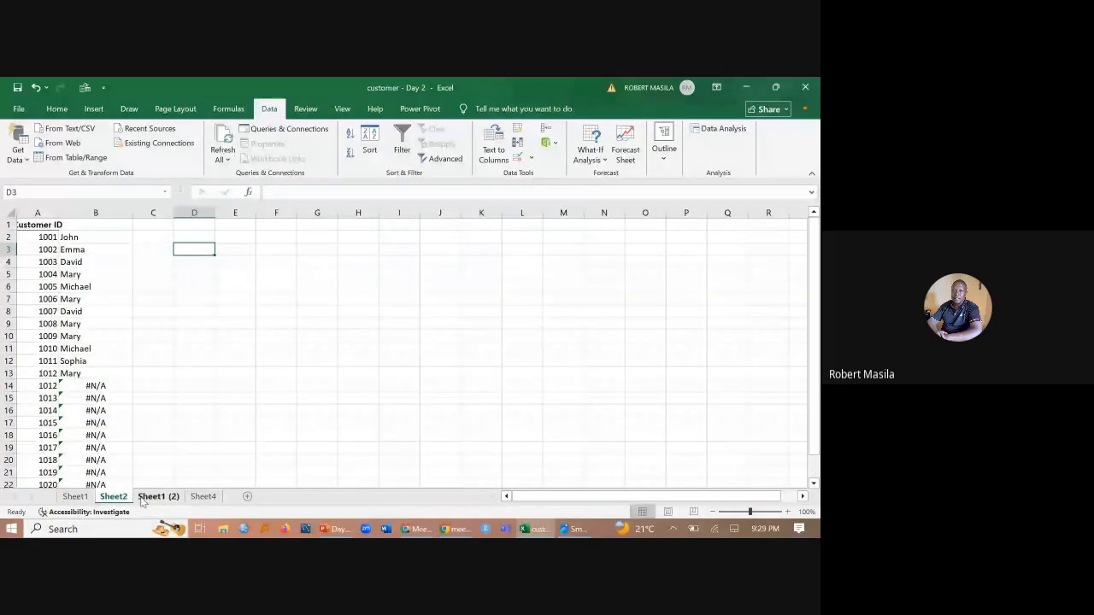
{"action": "left_click", "coordinate": [154, 496]}
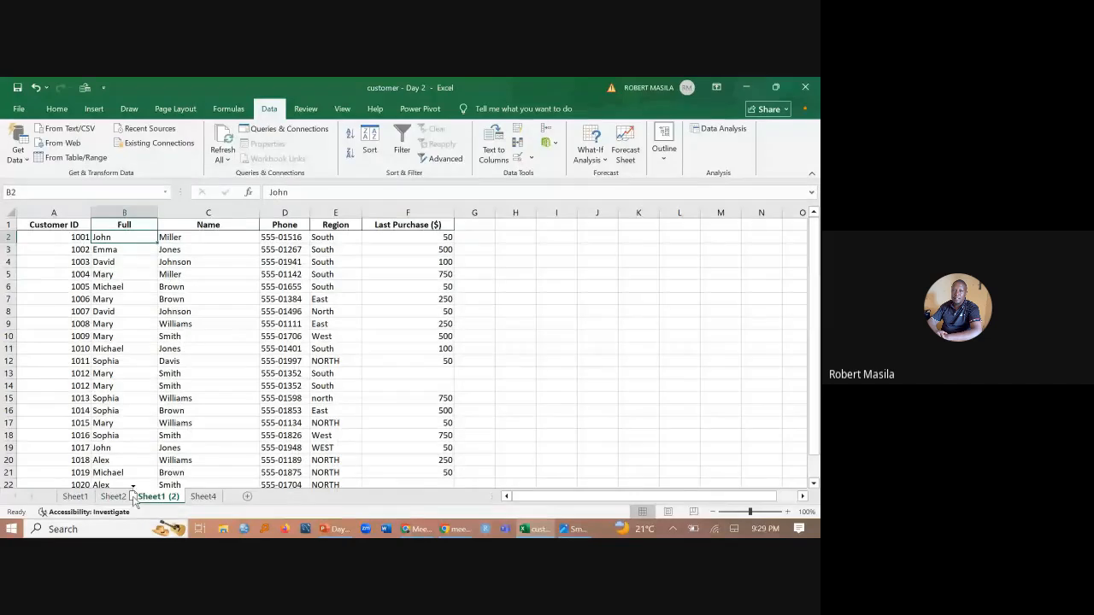
{"action": "left_click_drag", "start_coordinate": [134, 500], "coordinate": [129, 499]}
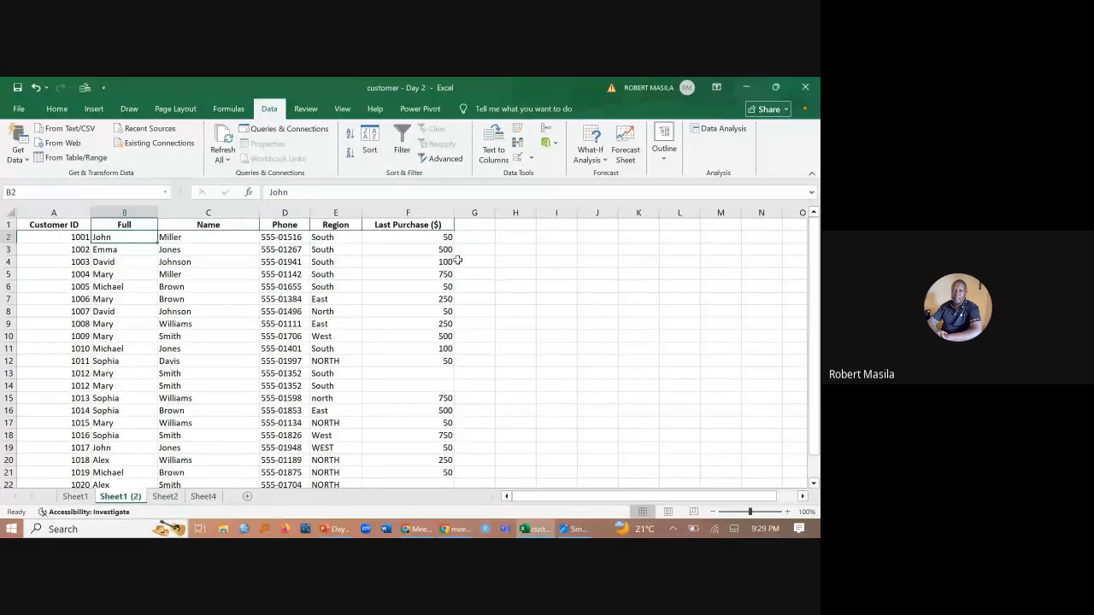
- Start a VLOOKUP formula in H2 of Sheet1 (2) with A2 as the lookup value
{"action": "left_click", "coordinate": [512, 237]}
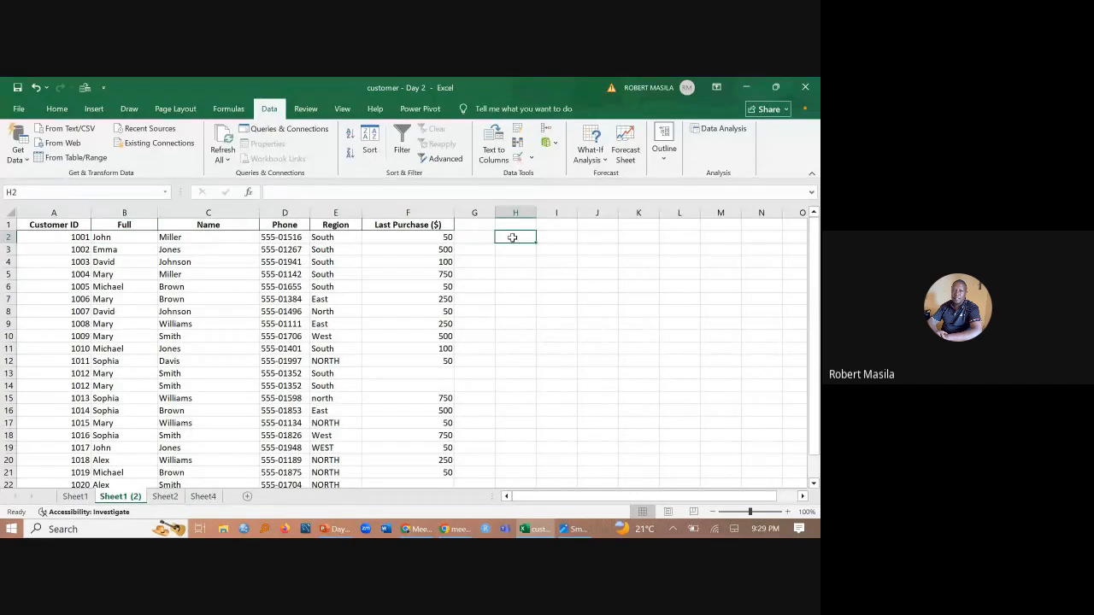
{"action": "type", "text": "="}
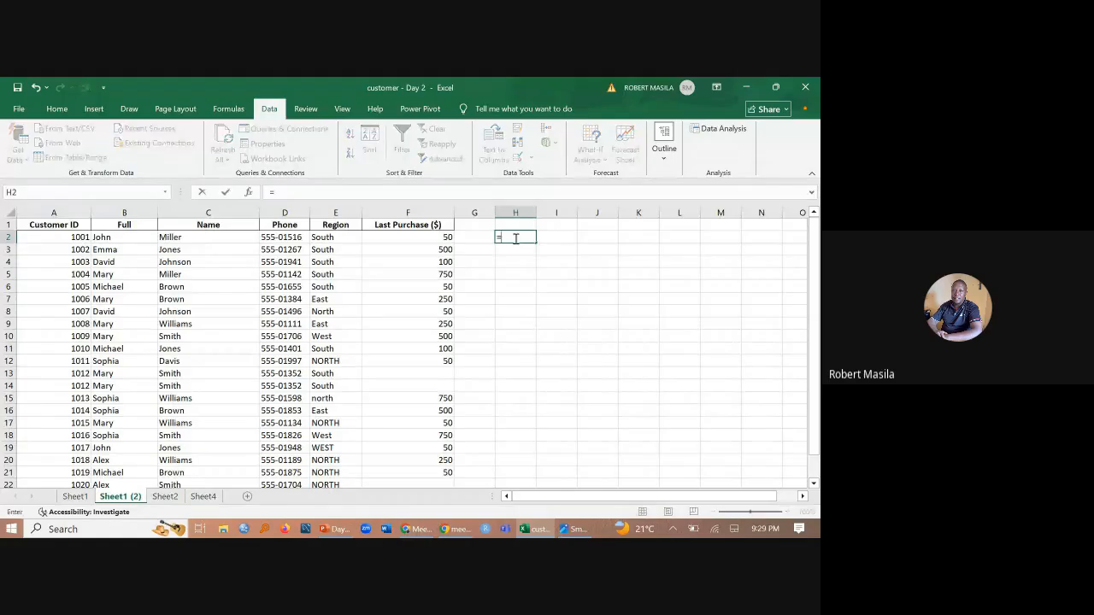
{"action": "type", "text": "vloo"}
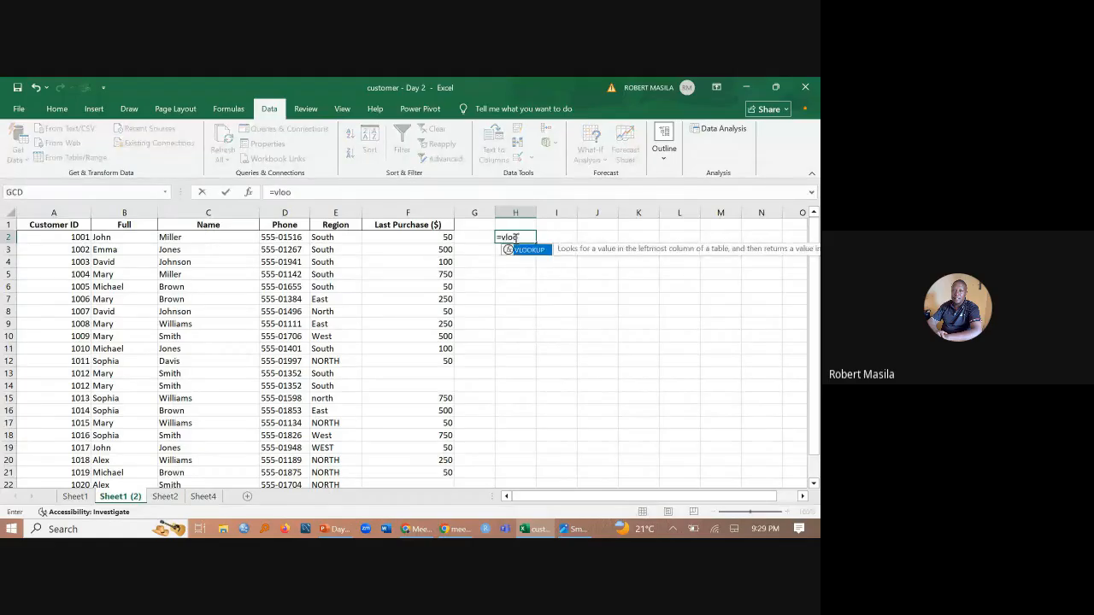
{"action": "double_click", "coordinate": [523, 250]}
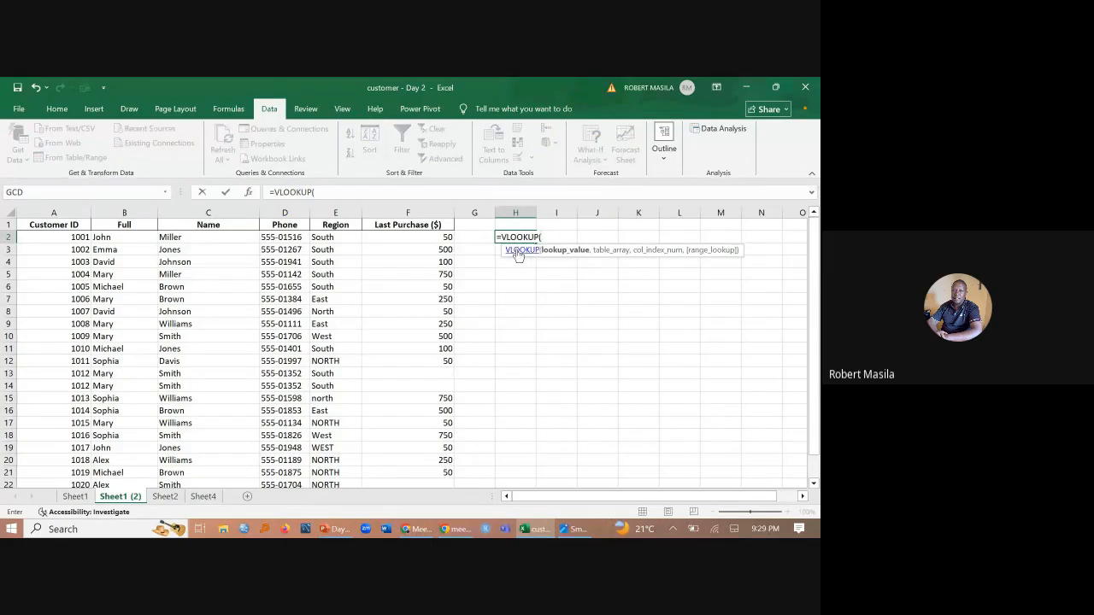
{"action": "left_click", "coordinate": [70, 238]}
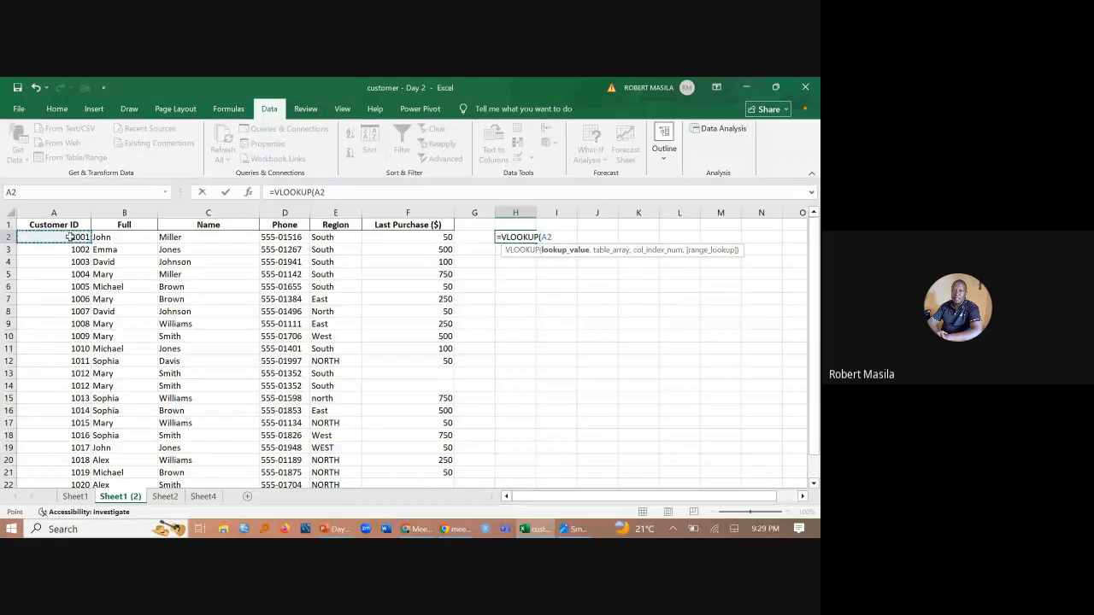
{"action": "type", "text": ","}
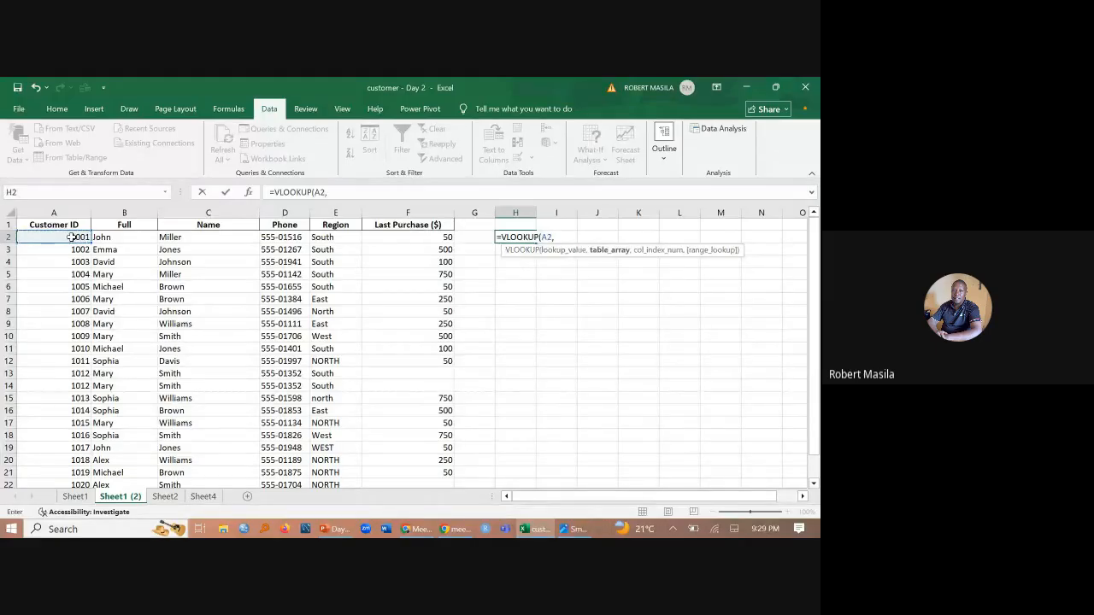
- Try to complete the VLOOKUP in H2 with table array 'Sheet1 (2)'!A1:G21, column index 7 and FALSE for an exact match
{"action": "left_click", "coordinate": [75, 499]}
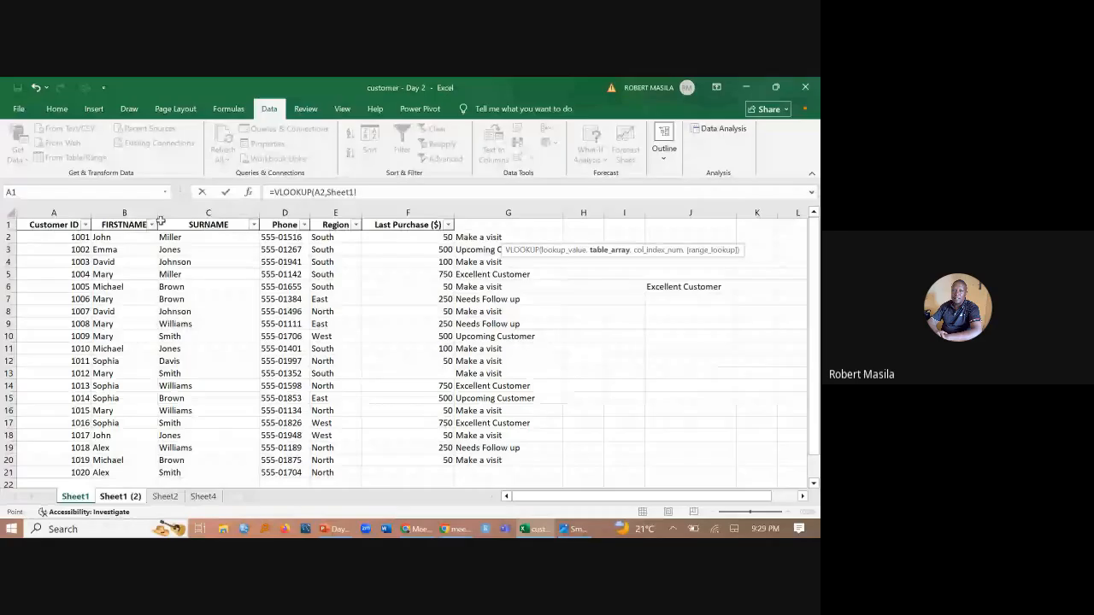
{"action": "left_click_drag", "start_coordinate": [53, 225], "coordinate": [537, 431]}
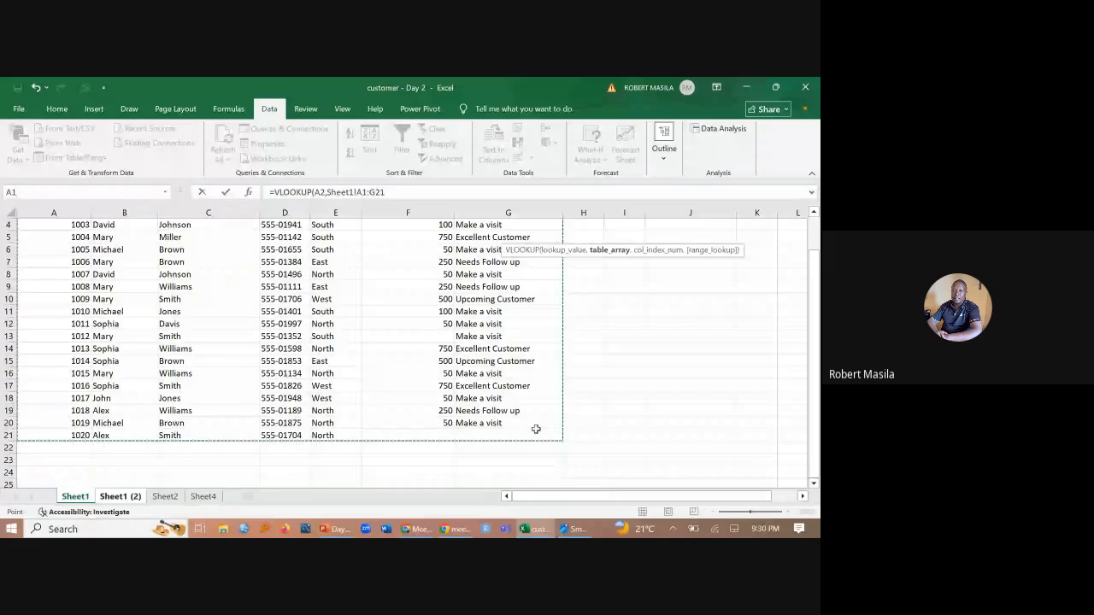
{"action": "left_click", "coordinate": [117, 497]}
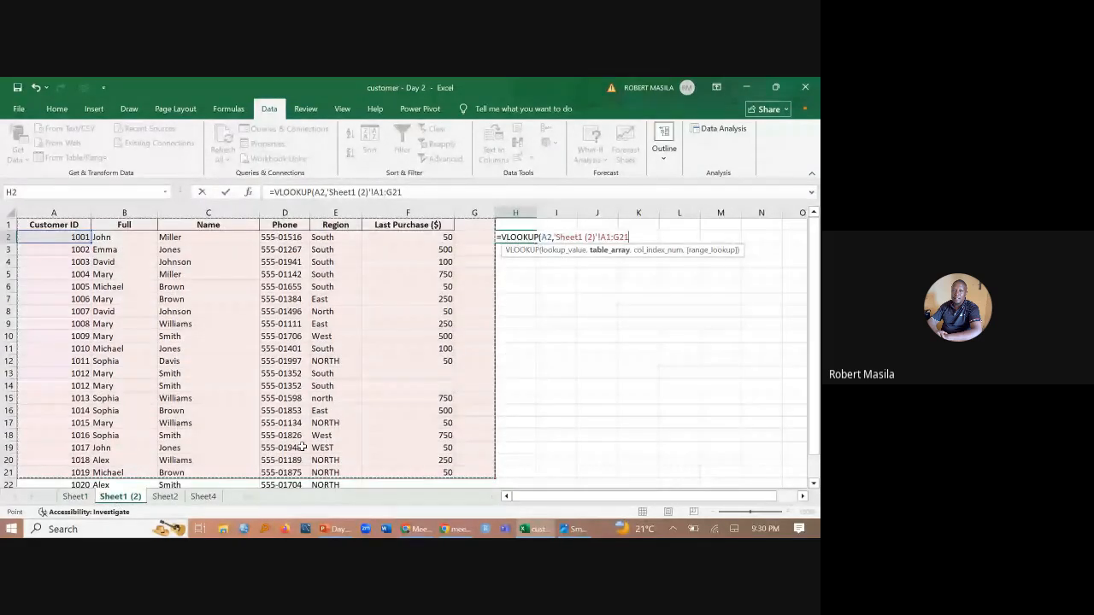
{"action": "scroll", "coordinate": [342, 401], "scroll_direction": "down", "scroll_amount": 6}
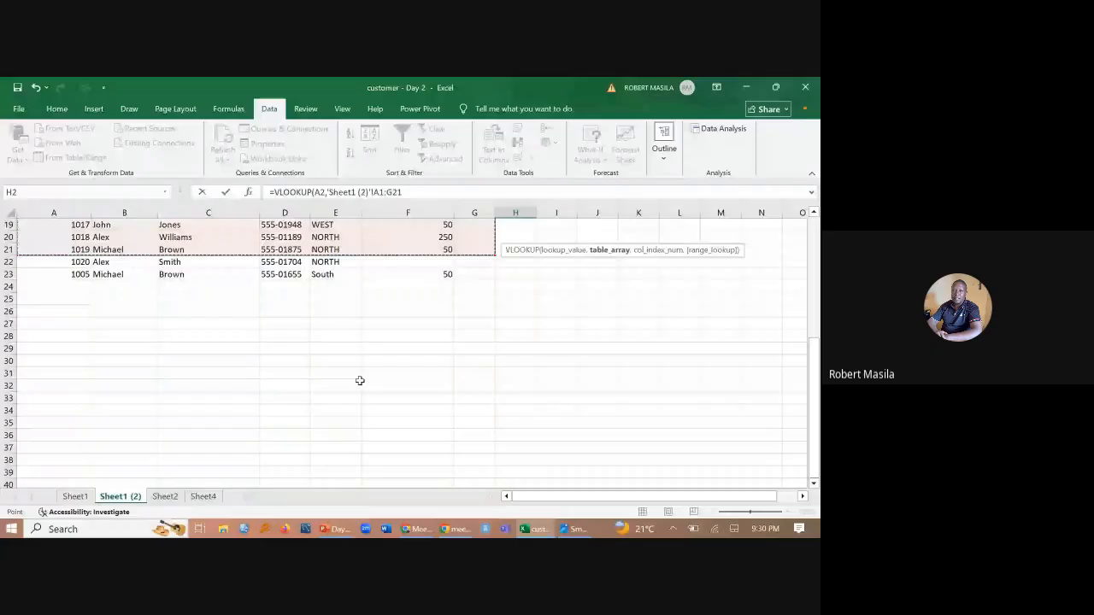
{"action": "scroll", "coordinate": [360, 380], "scroll_direction": "up", "scroll_amount": 6}
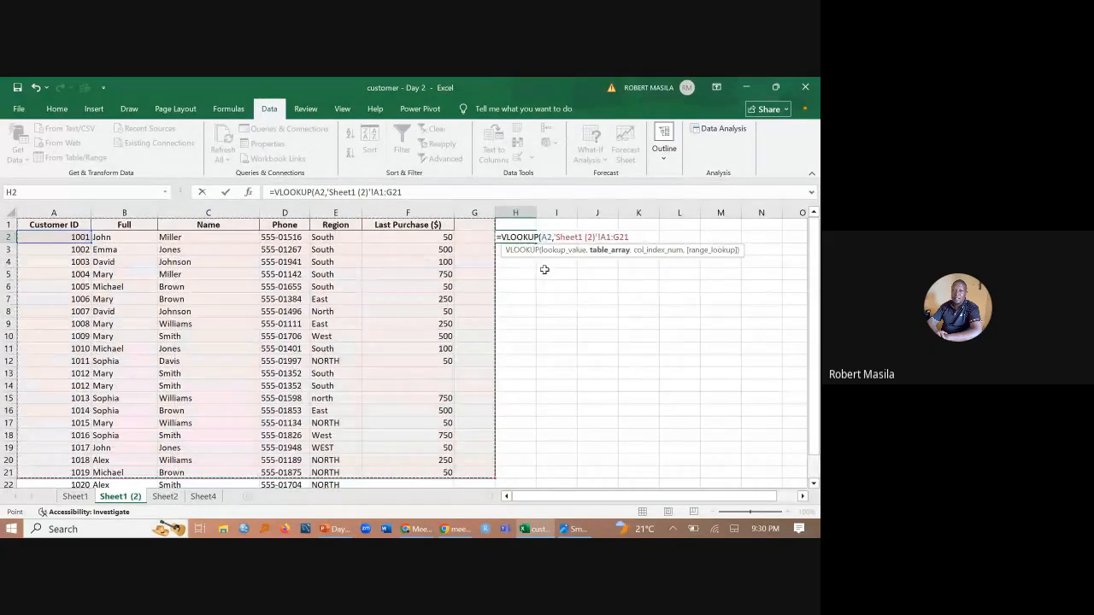
{"action": "type", "text": ","}
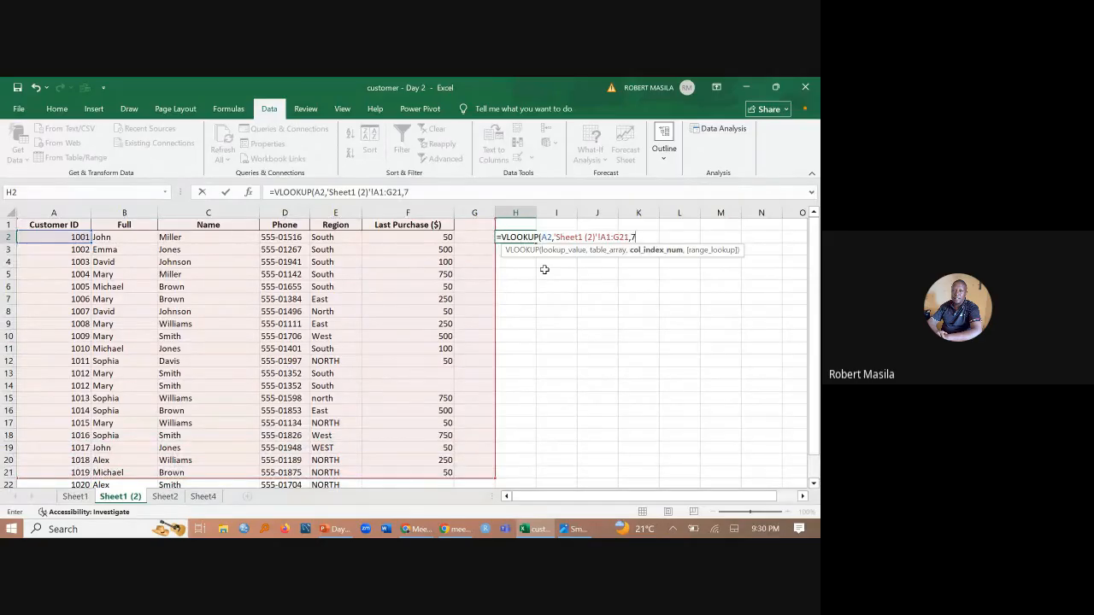
{"action": "type", "text": "7,"}
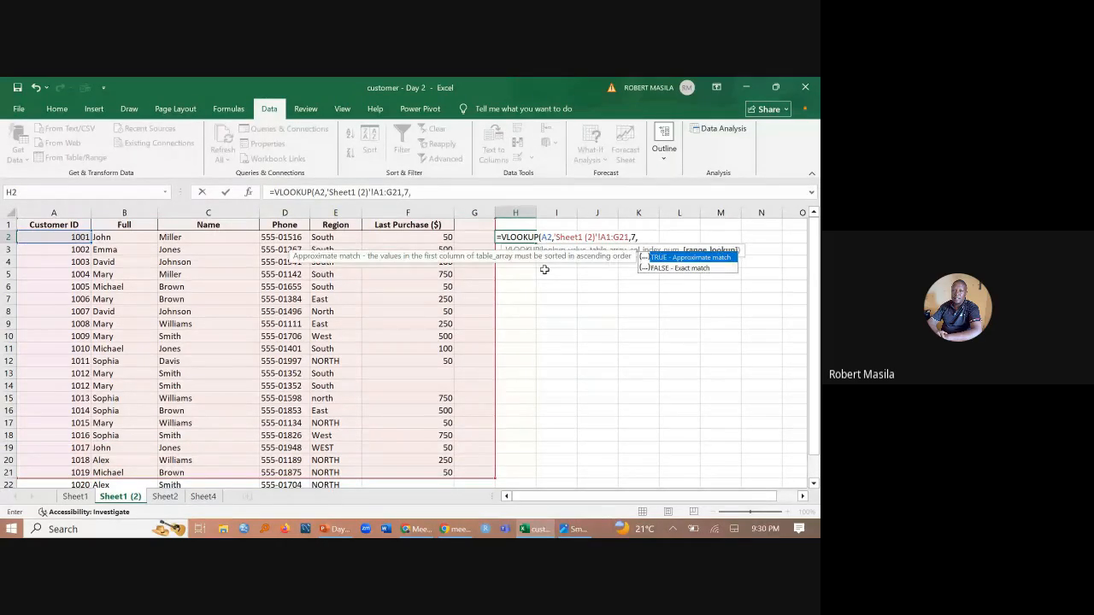
{"action": "left_click", "coordinate": [664, 268]}
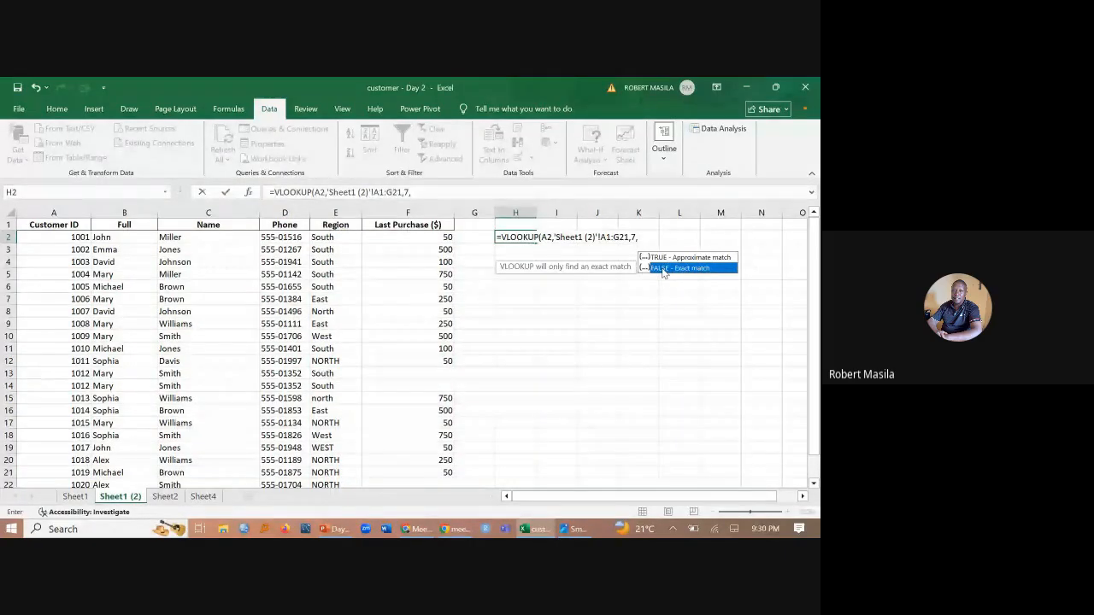
{"action": "double_click", "coordinate": [663, 269]}
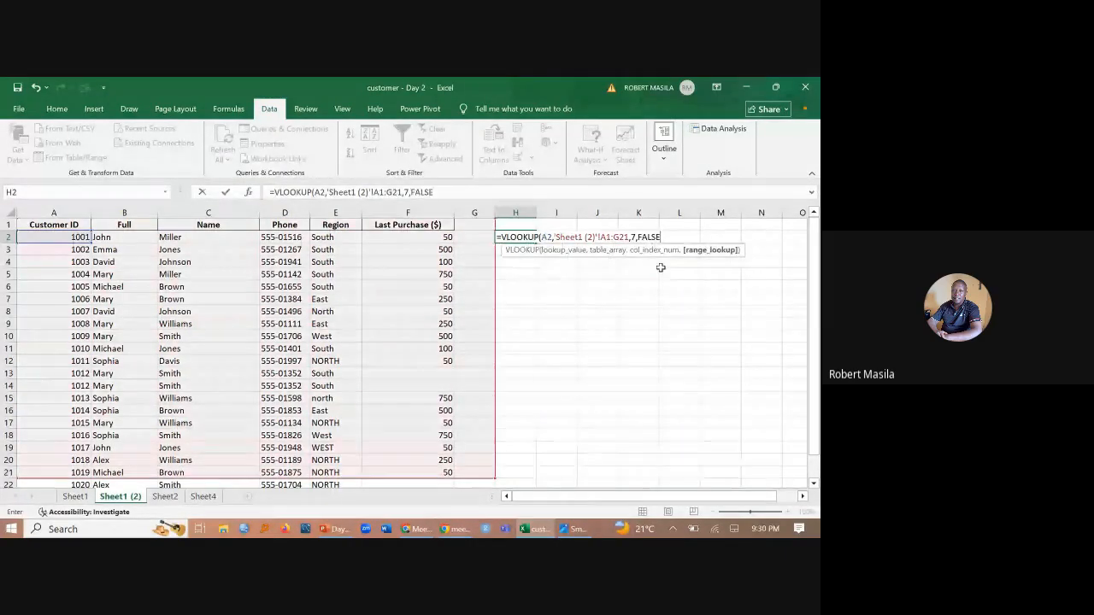
{"action": "key", "text": "Return"}
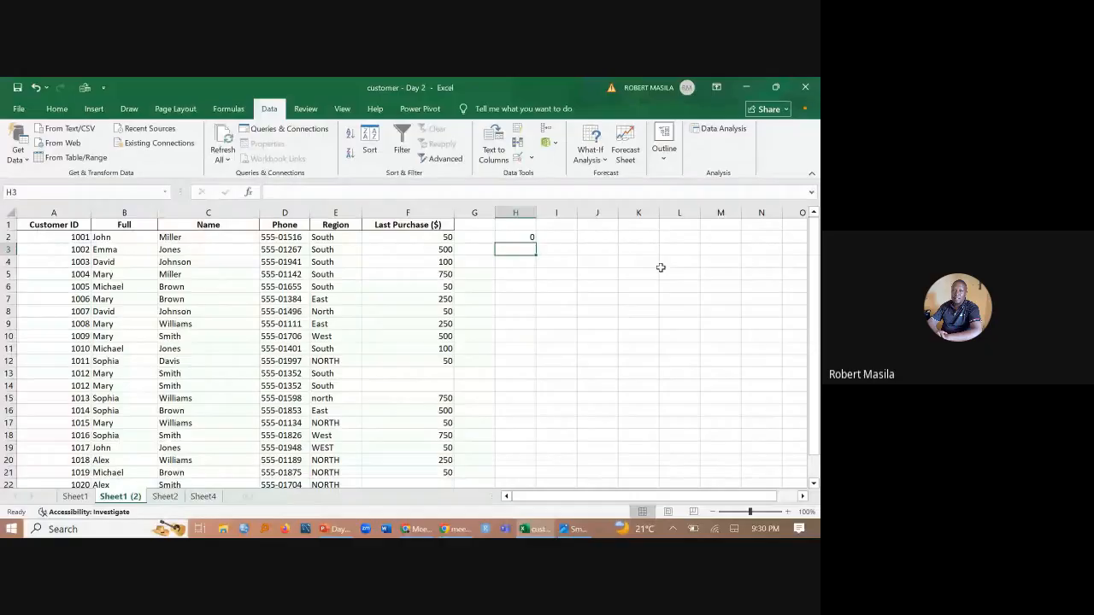
- Check the H2 formula on Sheet1 (2) against Sheet1 and delete the VLOOKUP from H2
{"action": "left_click", "coordinate": [75, 497]}
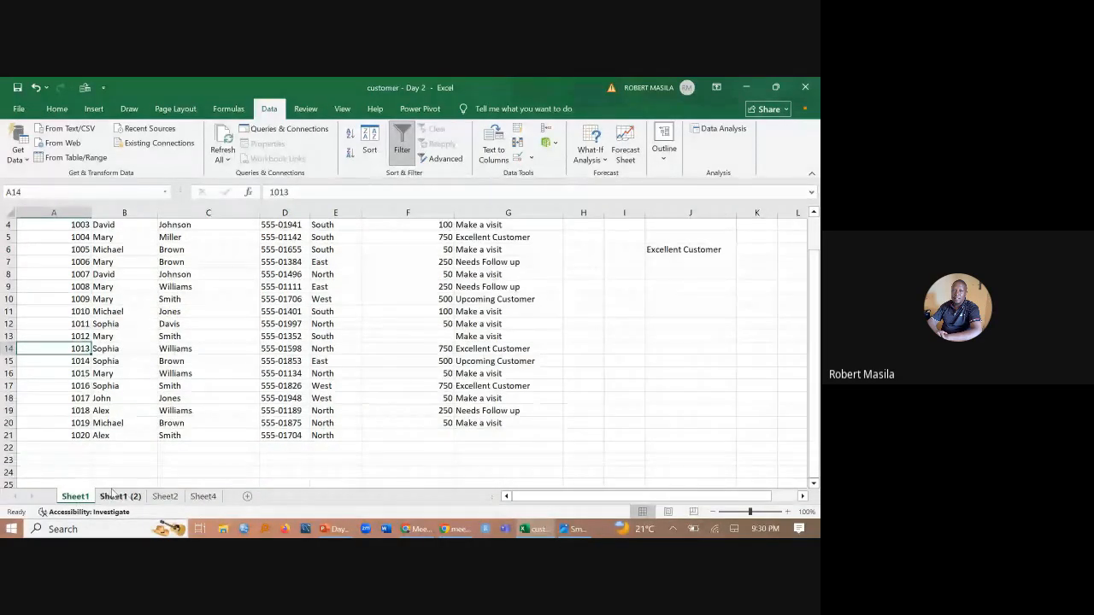
{"action": "left_click", "coordinate": [112, 494]}
{"action": "left_click", "coordinate": [523, 236]}
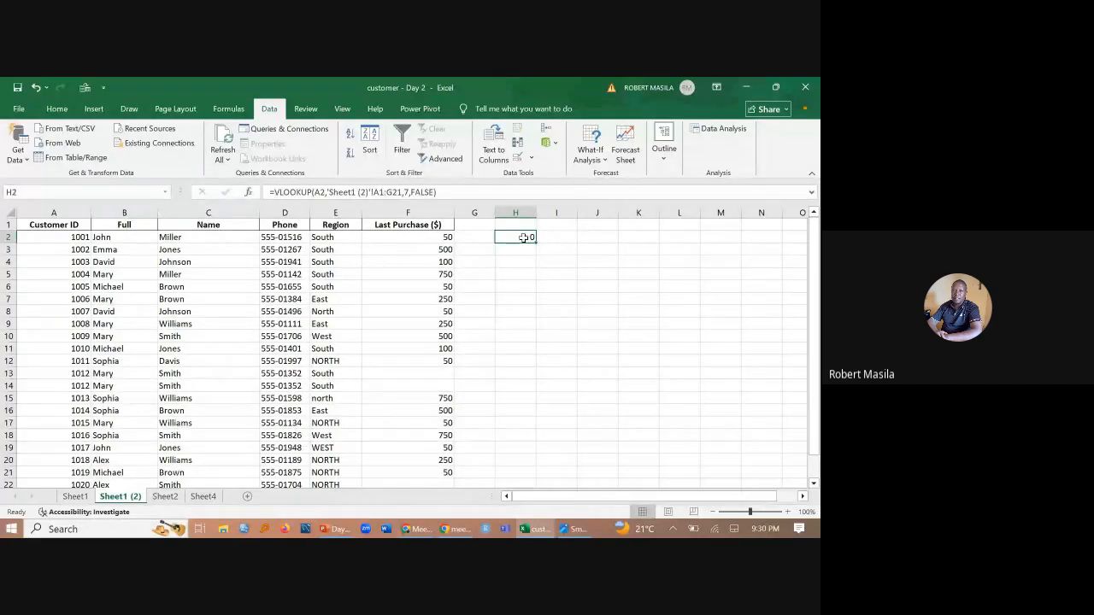
{"action": "left_click", "coordinate": [477, 191]}
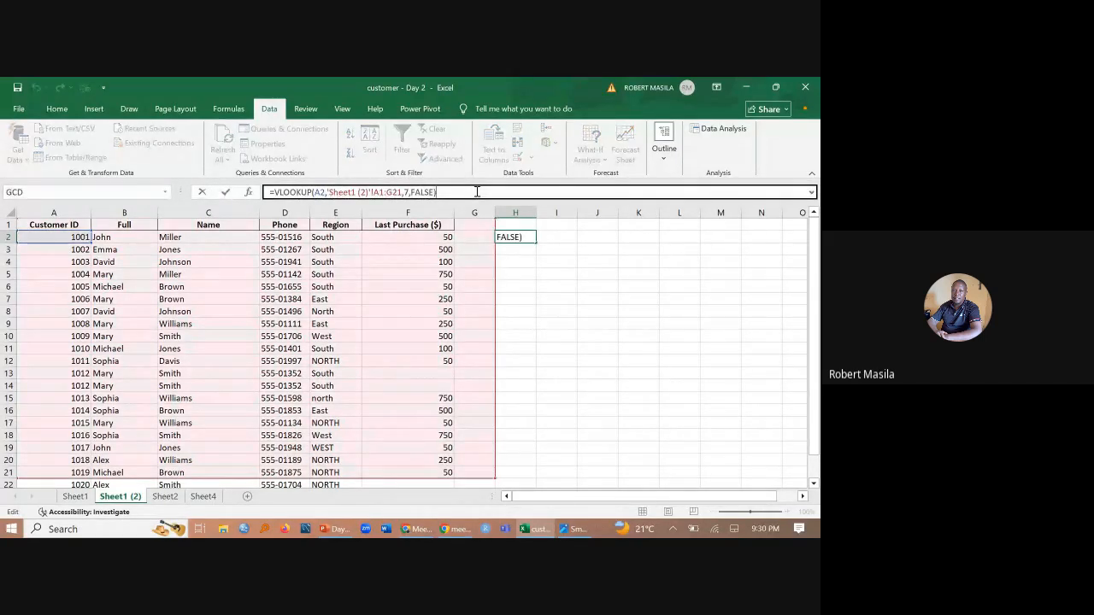
{"action": "left_click", "coordinate": [532, 237]}
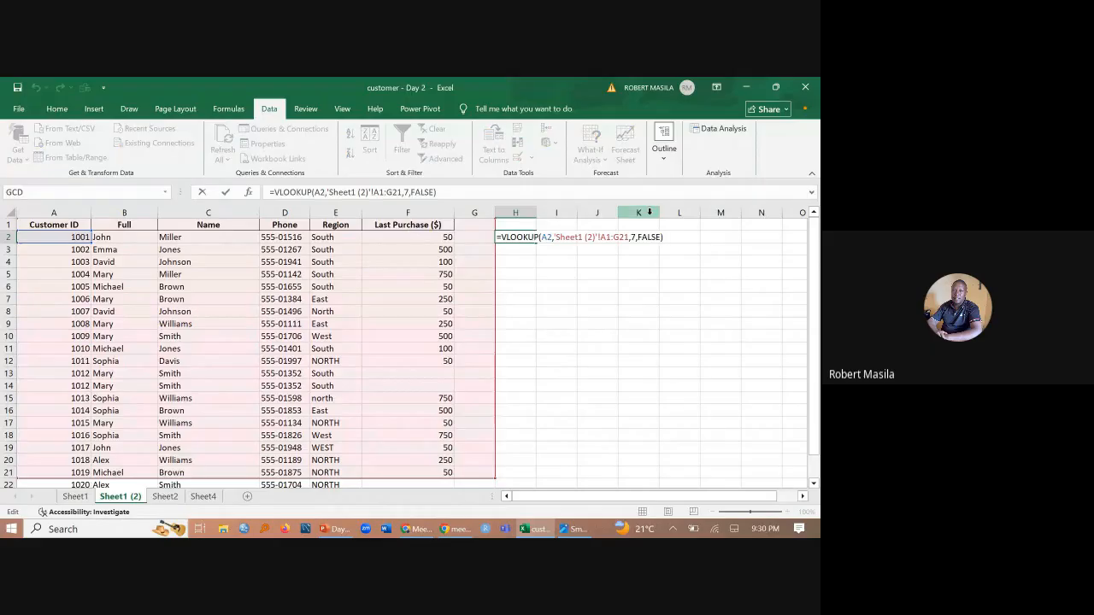
{"action": "left_click_drag", "start_coordinate": [440, 191], "coordinate": [205, 197]}
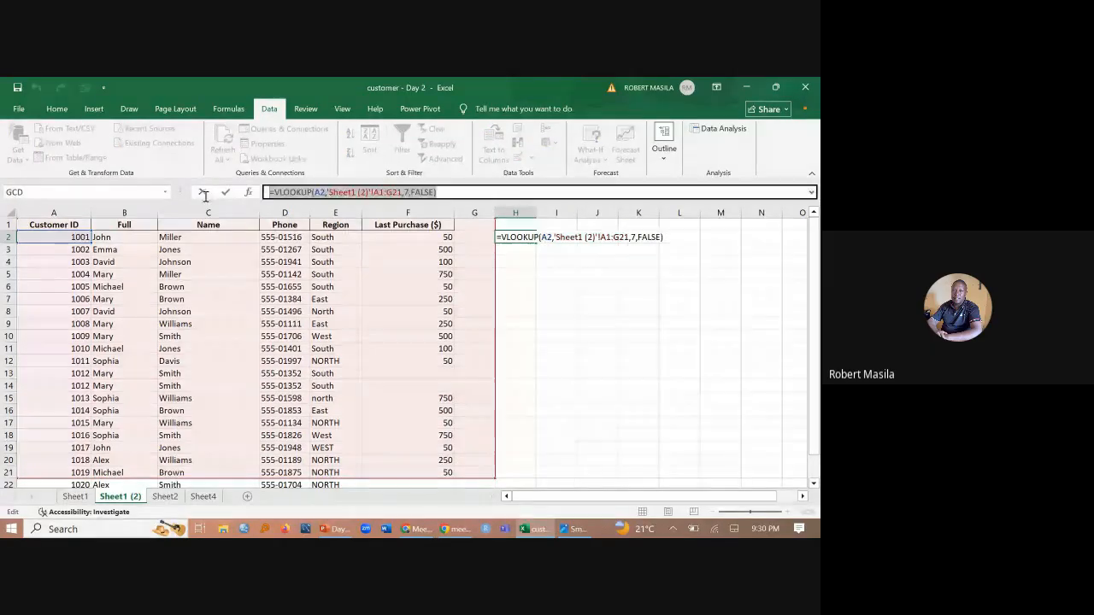
{"action": "key", "text": "Delete"}
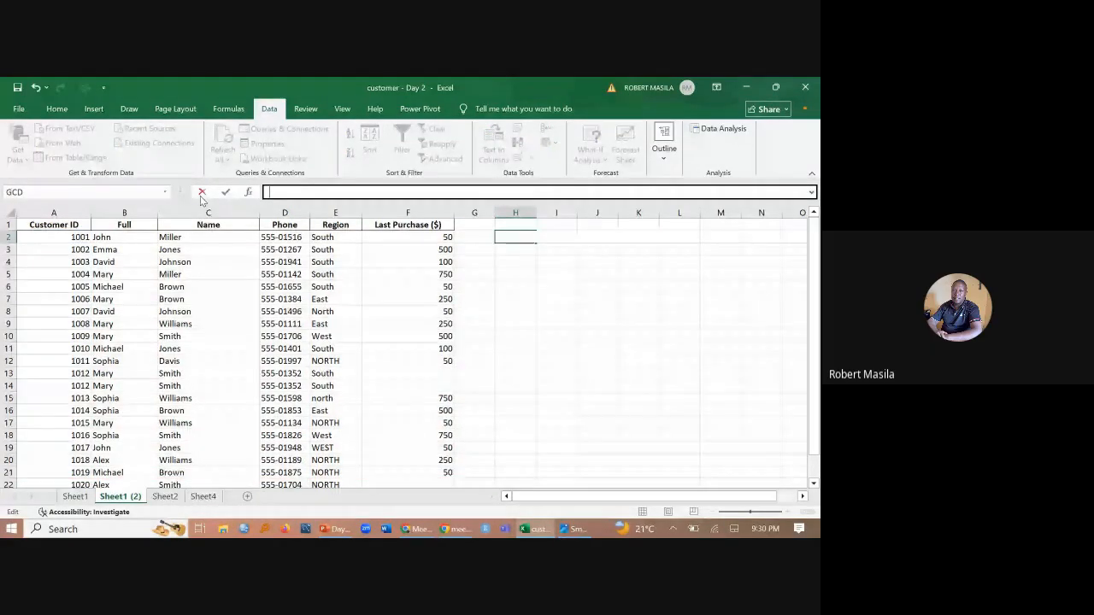
{"action": "left_click", "coordinate": [202, 194]}
- Start a new VLOOKUP formula in H2 of Sheet1 (2) with A2 as the lookup value
{"action": "type", "text": "="}
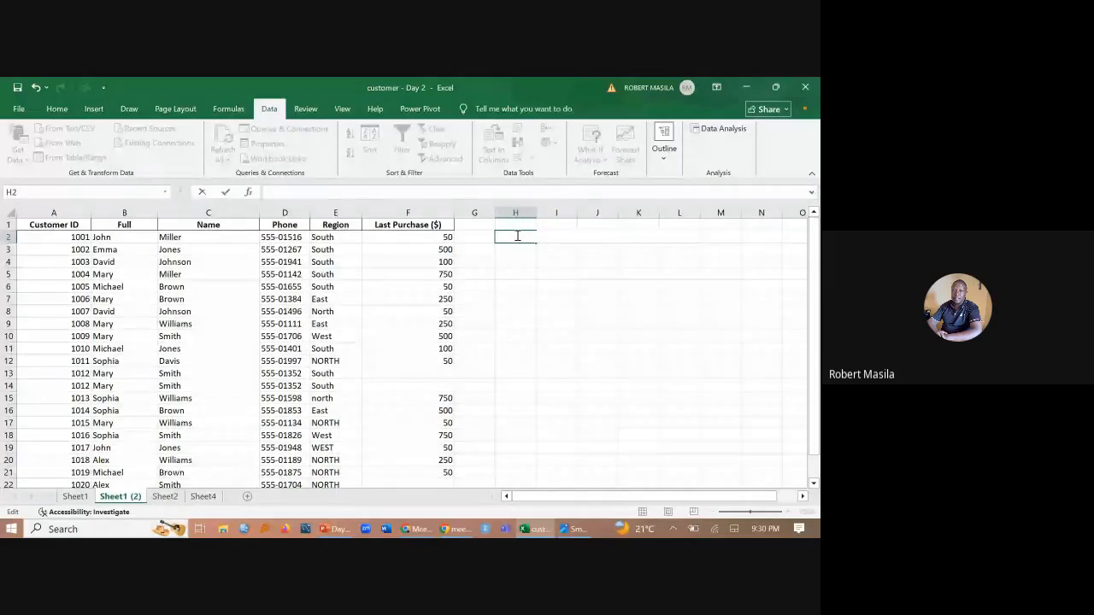
{"action": "type", "text": "vloop"}
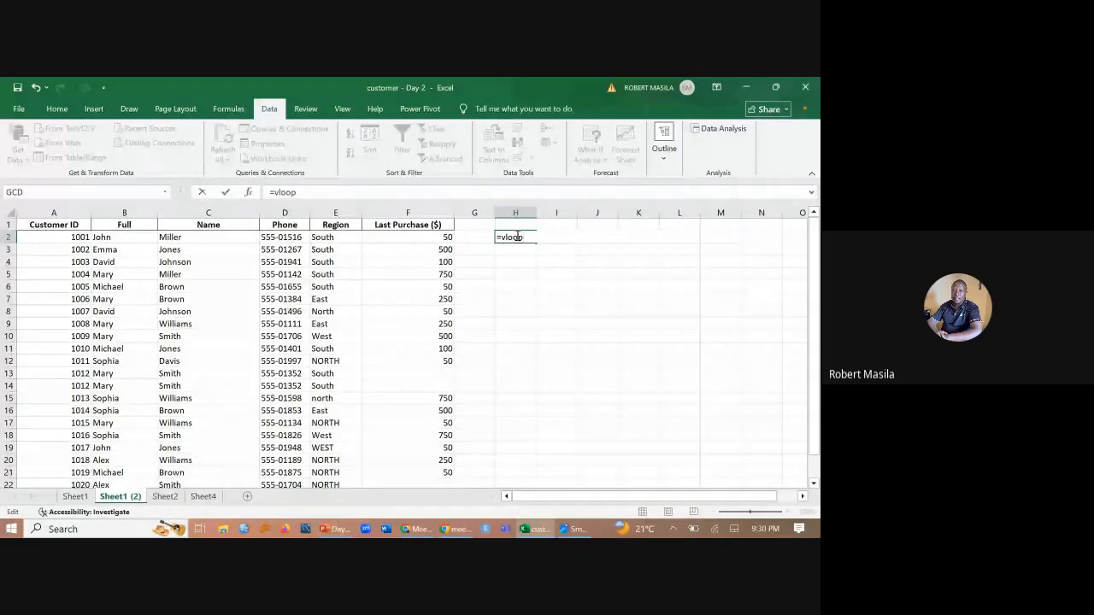
{"action": "key", "text": "BackSpace"}
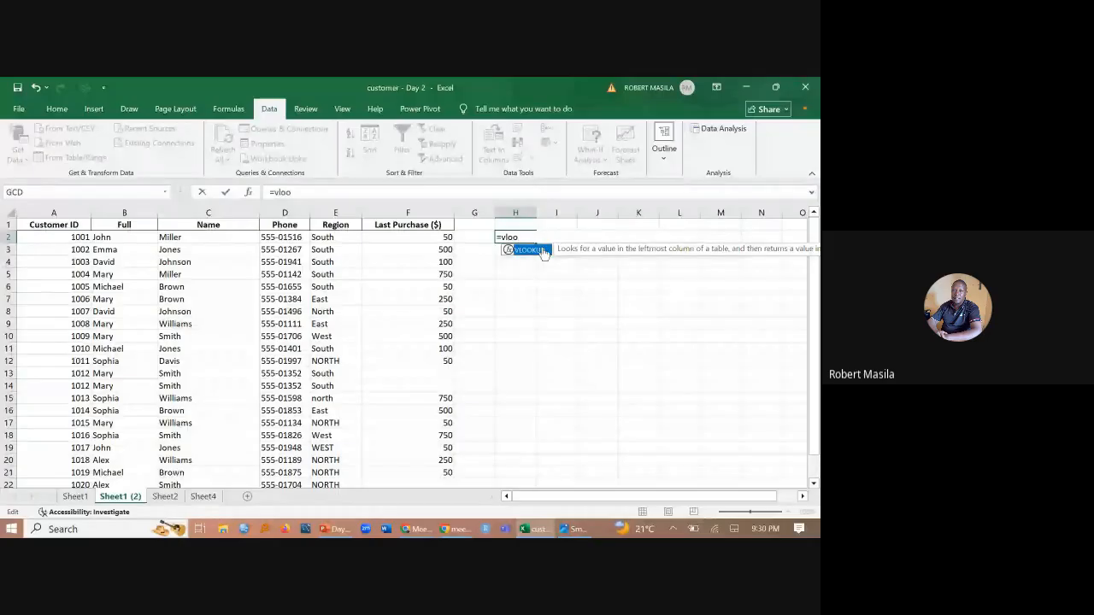
{"action": "double_click", "coordinate": [530, 249]}
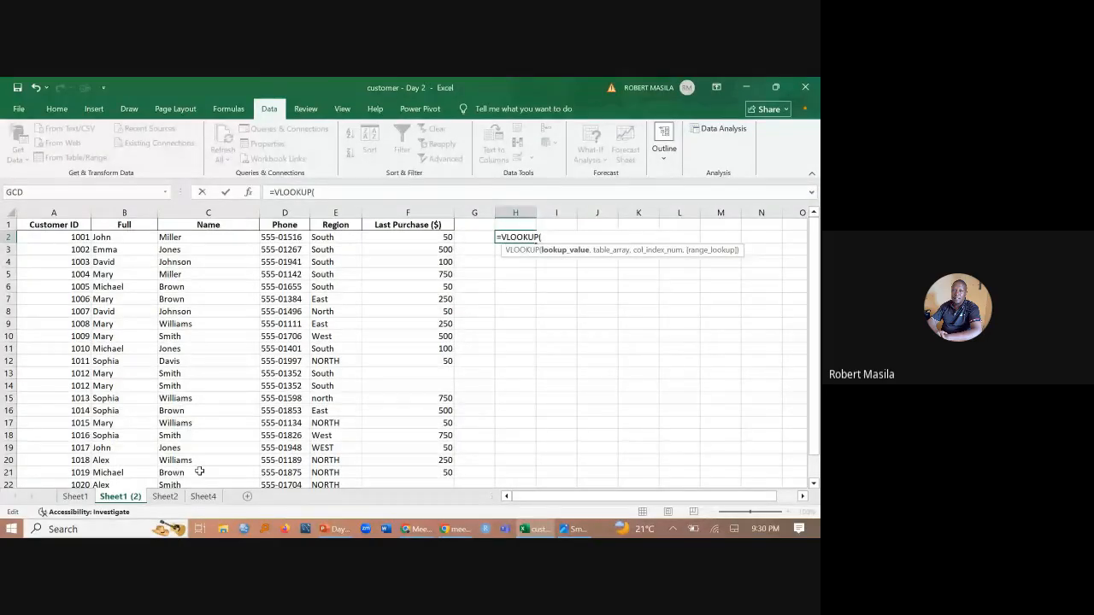
{"action": "left_click", "coordinate": [50, 237]}
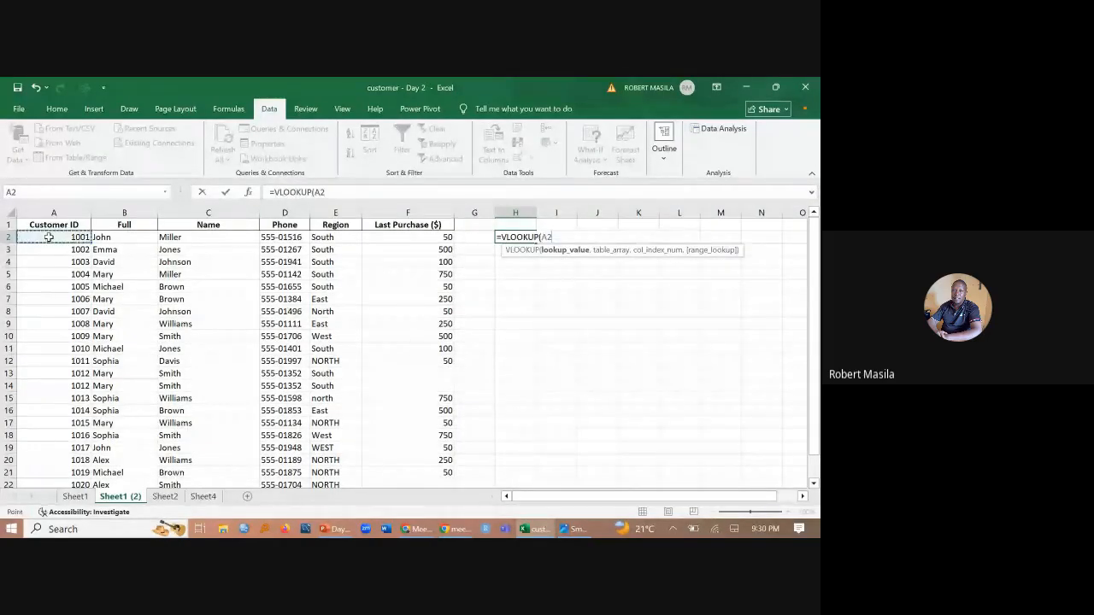
{"action": "type", "text": ","}
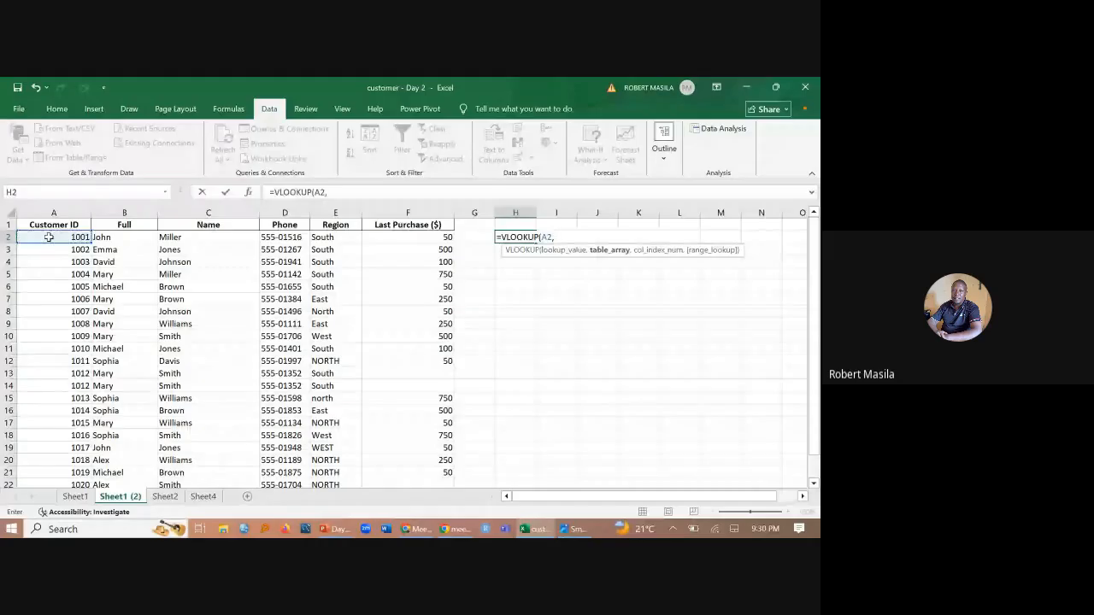
{"action": "left_click", "coordinate": [74, 497]}
{"action": "scroll", "coordinate": [55, 435], "scroll_direction": "up", "scroll_amount": 1}
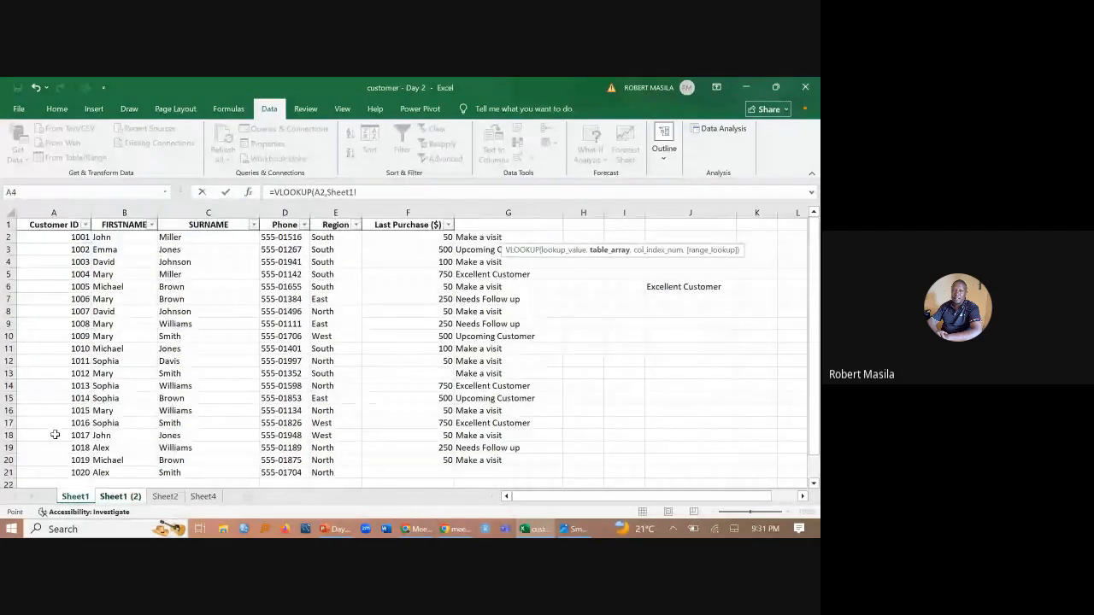
{"action": "left_click", "coordinate": [132, 498]}
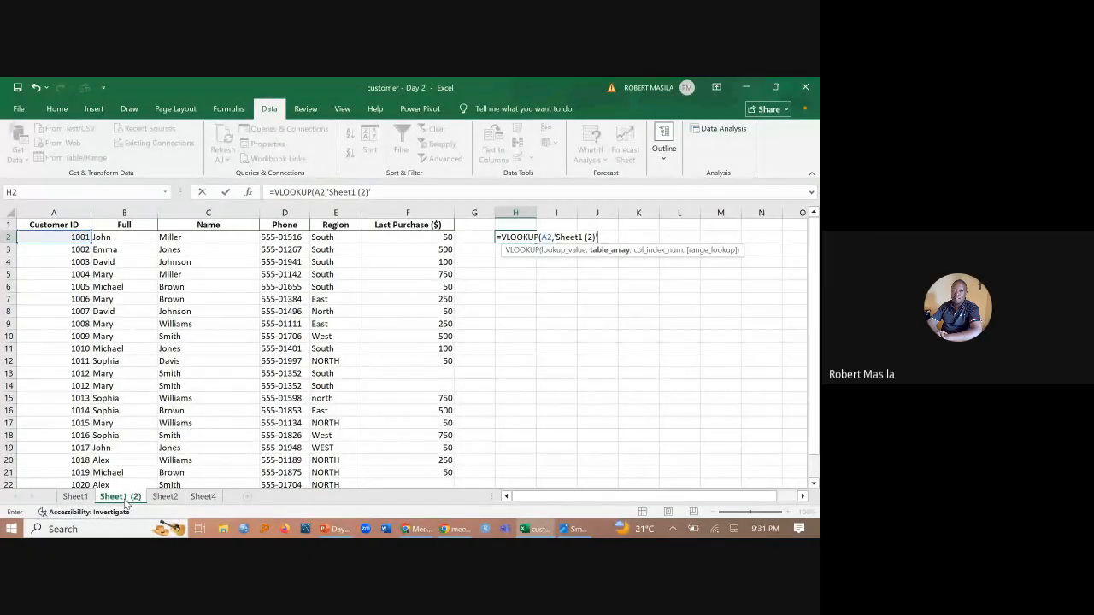
{"action": "key", "text": "BackSpace"}
{"action": "key", "text": "BackSpace"}
{"action": "key", "text": "BackSpace"}
{"action": "key", "text": "BackSpace"}
{"action": "key", "text": "BackSpace"}
{"action": "key", "text": "BackSpace"}
{"action": "key", "text": "BackSpace"}
{"action": "key", "text": "BackSpace"}
{"action": "key", "text": "BackSpace"}
{"action": "key", "text": "BackSpace"}
{"action": "key", "text": "BackSpace"}
{"action": "key", "text": "BackSpace"}
- Complete the VLOOKUP in H2 with table array Sheet1!A1:G21 and column index 7, and widen column H to fit
{"action": "left_click", "coordinate": [75, 497]}
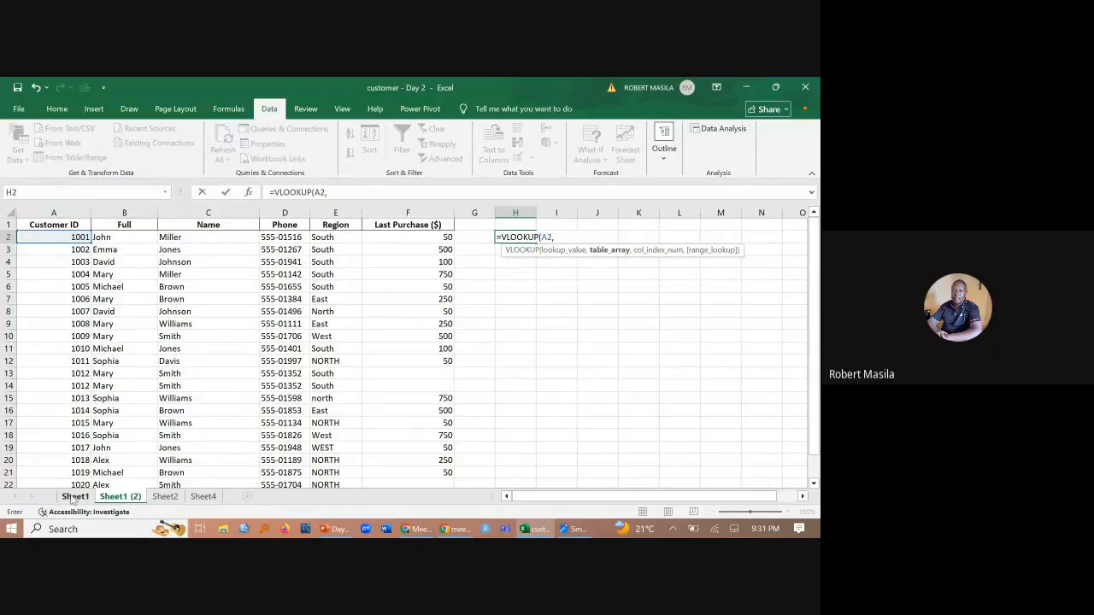
{"action": "left_click_drag", "start_coordinate": [43, 227], "coordinate": [537, 442]}
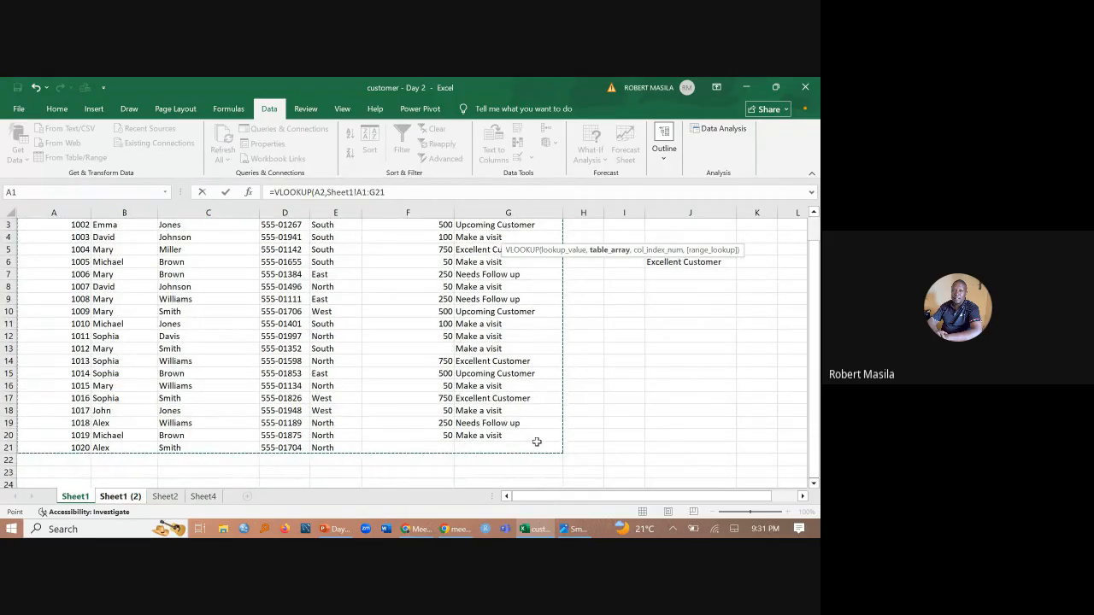
{"action": "type", "text": ",7"}
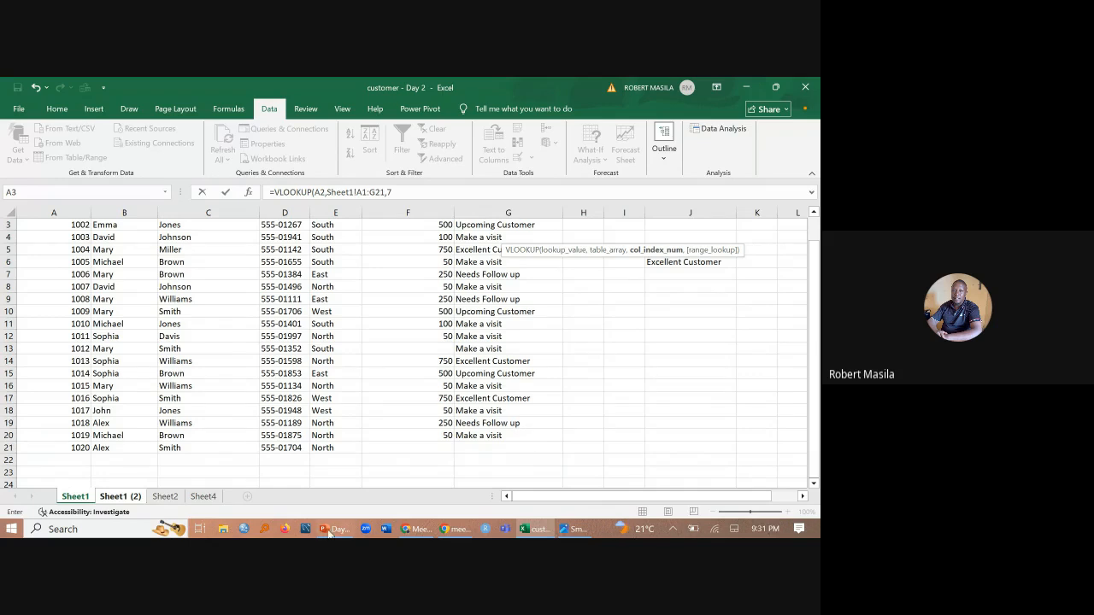
{"action": "left_click", "coordinate": [170, 501]}
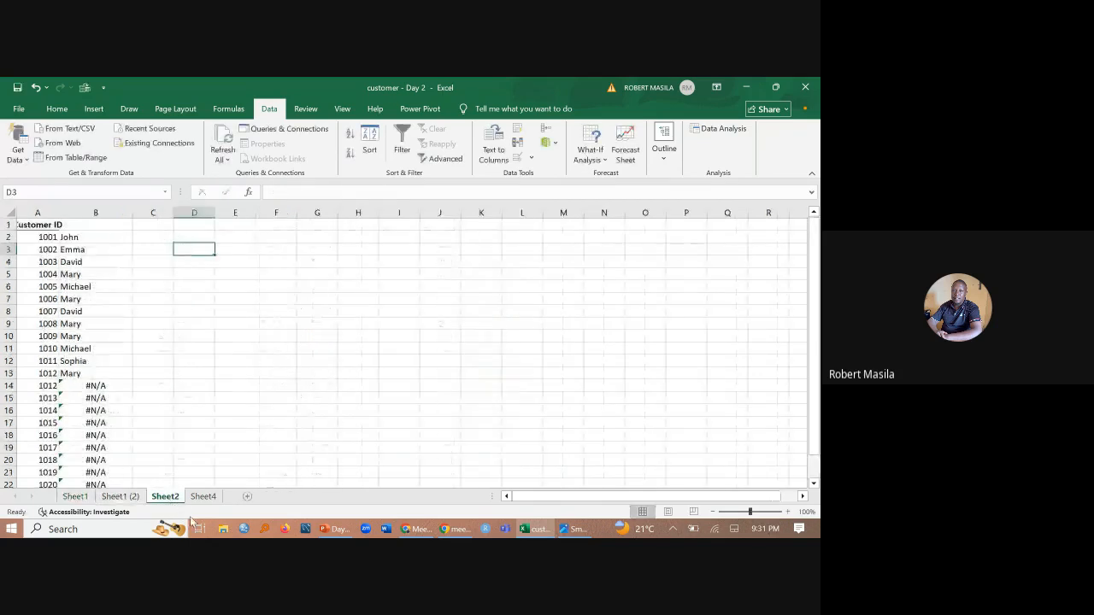
{"action": "left_click", "coordinate": [128, 498]}
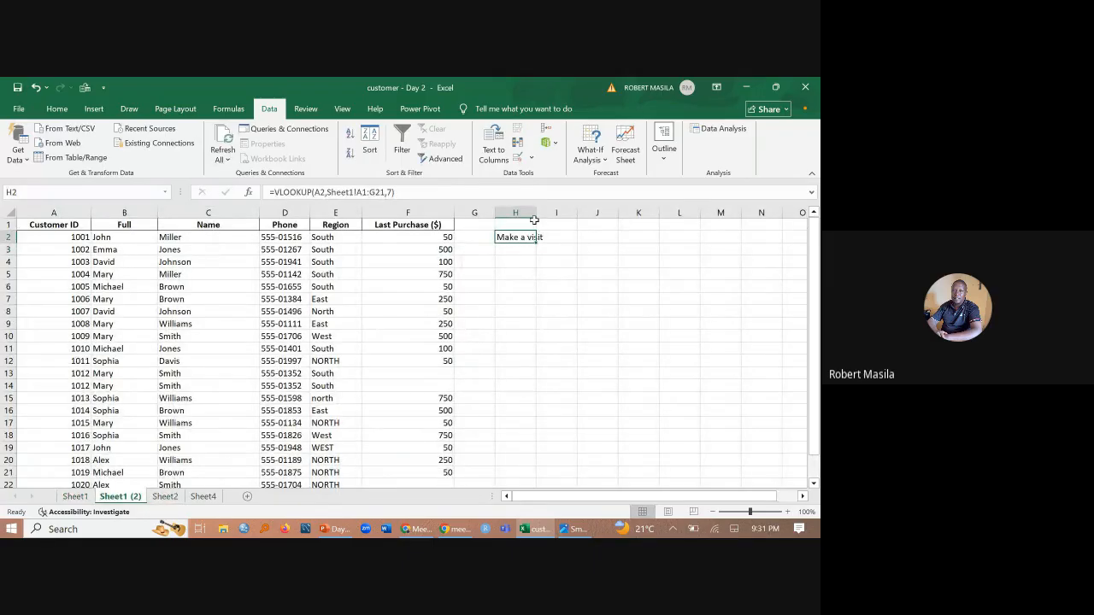
{"action": "left_click_drag", "start_coordinate": [536, 212], "coordinate": [557, 212]}
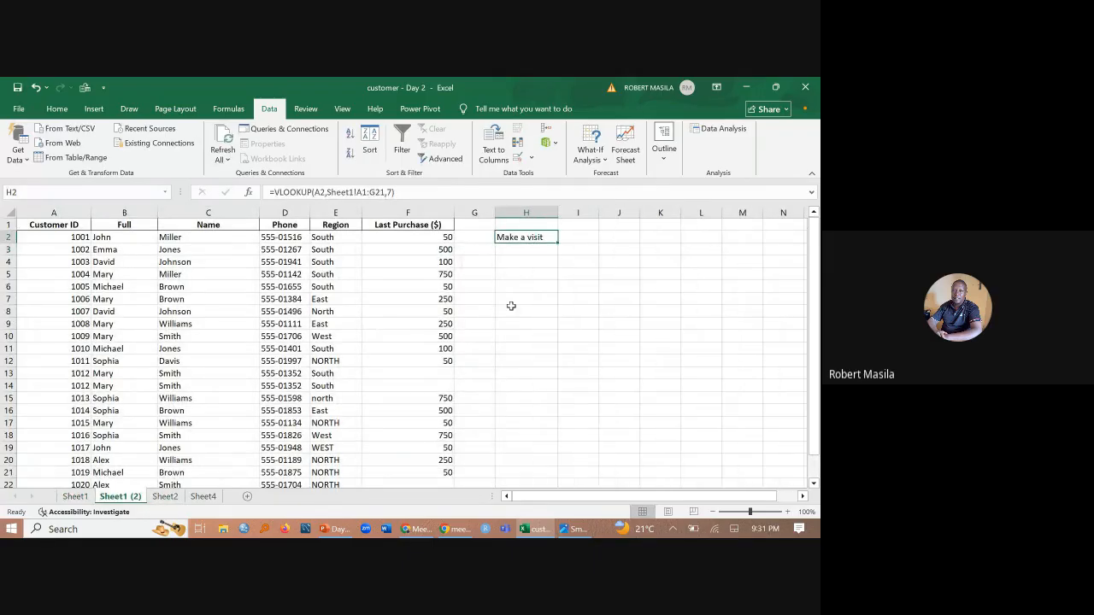
- Compare H2 with column G of Sheet1, then fill the VLOOKUP down through H22 and widen column H to fit the results
{"action": "left_click", "coordinate": [75, 496]}
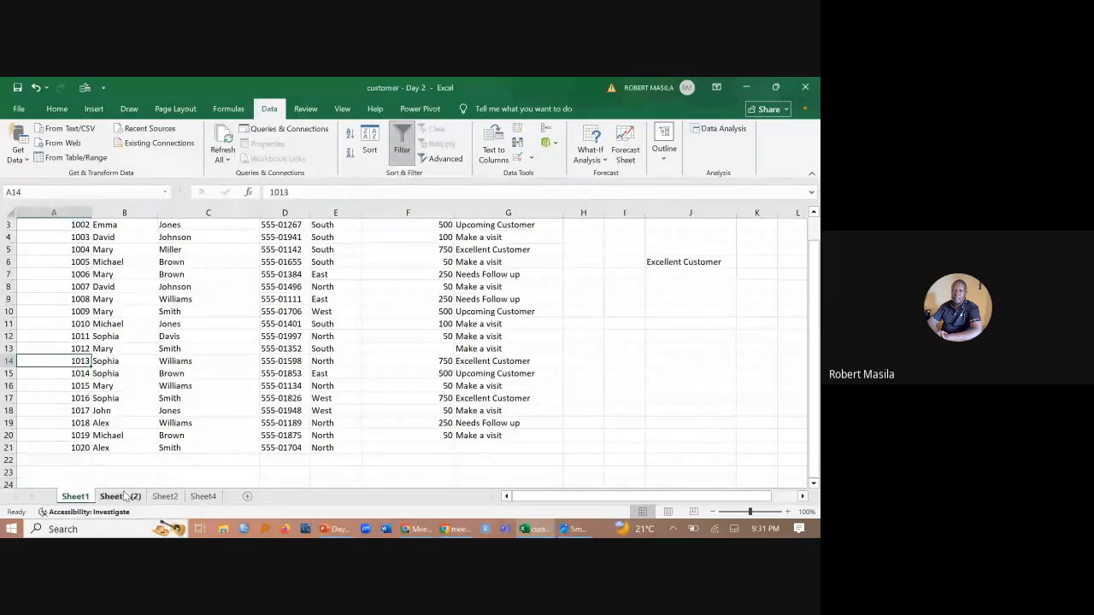
{"action": "left_click", "coordinate": [119, 497]}
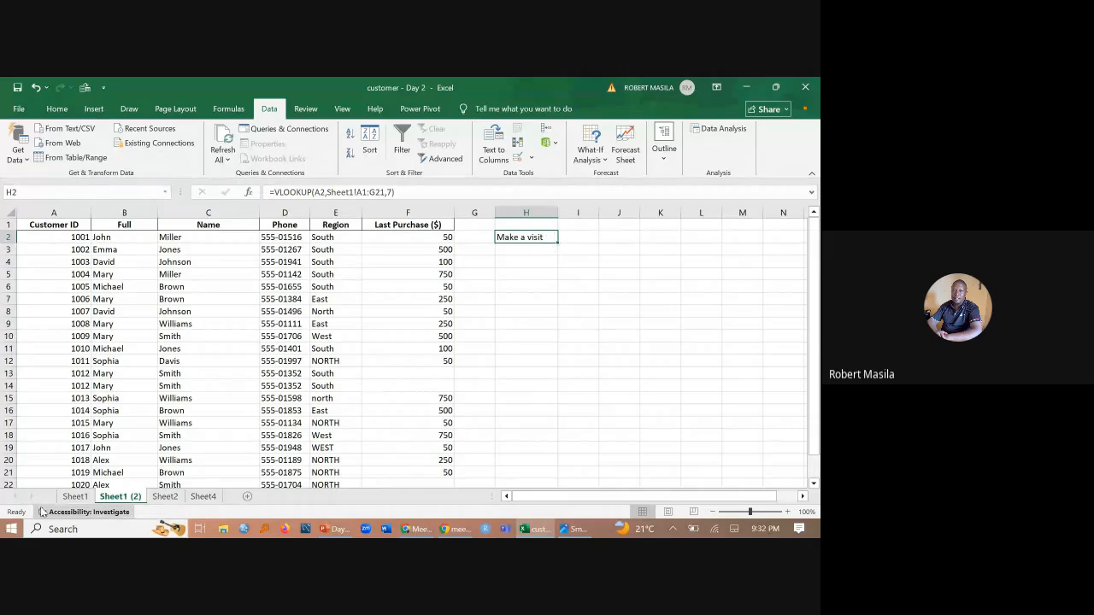
{"action": "left_click", "coordinate": [67, 497]}
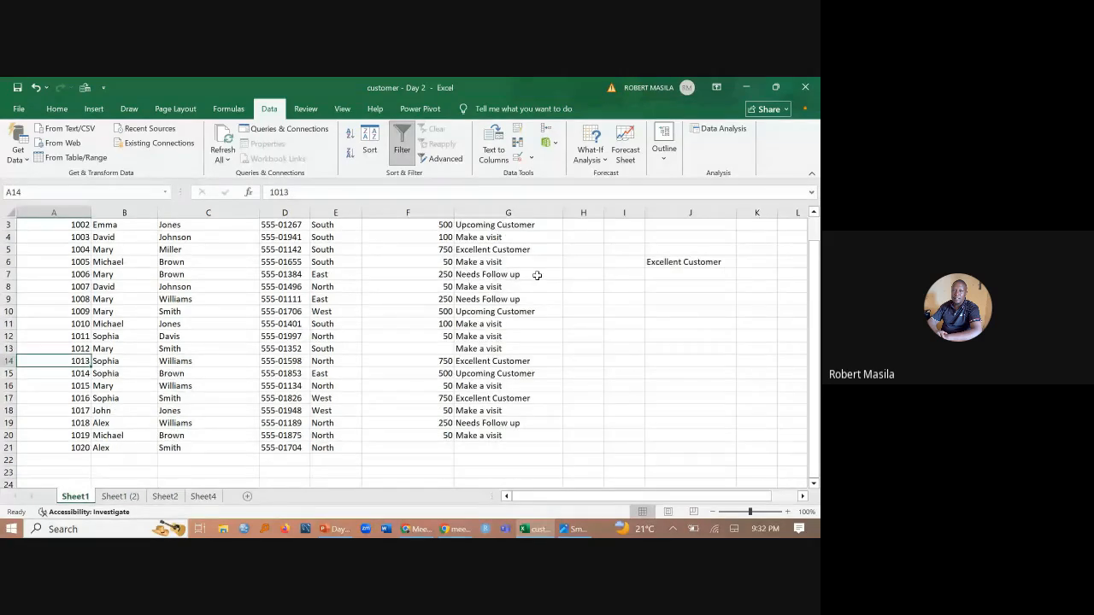
{"action": "scroll", "coordinate": [522, 232], "scroll_direction": "up", "scroll_amount": 1}
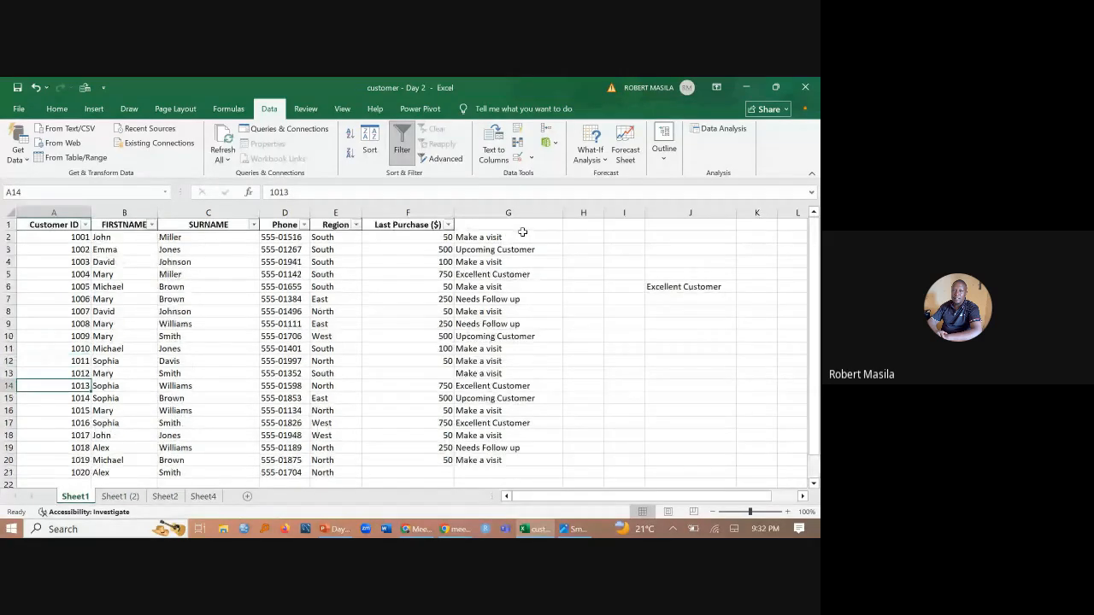
{"action": "key", "text": "ctrl+Page_Down"}
{"action": "left_click_drag", "start_coordinate": [558, 243], "coordinate": [560, 486]}
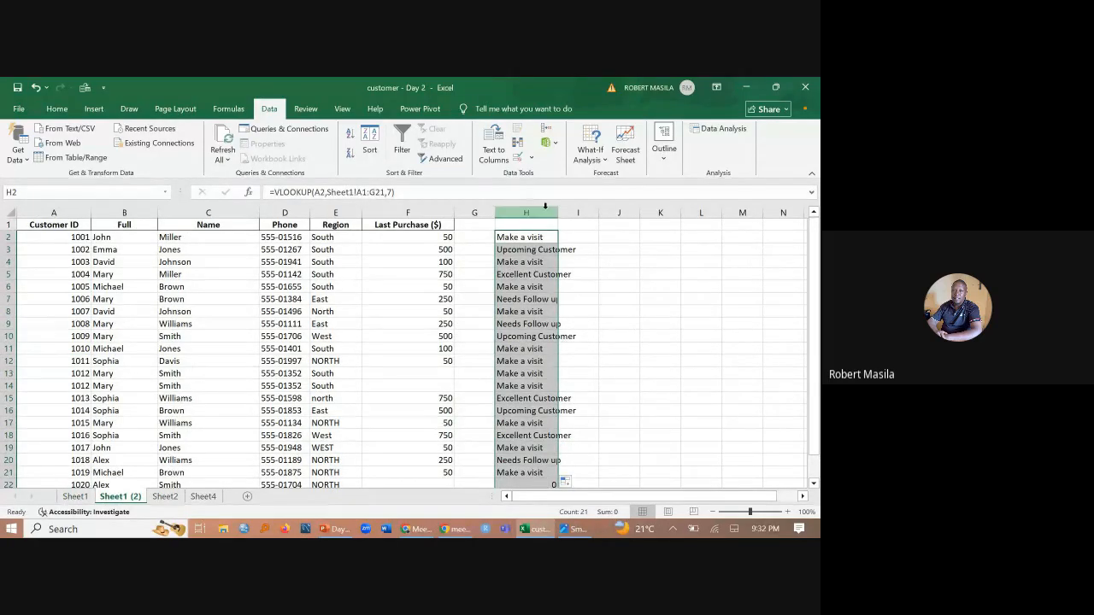
{"action": "left_click_drag", "start_coordinate": [557, 213], "coordinate": [642, 213]}
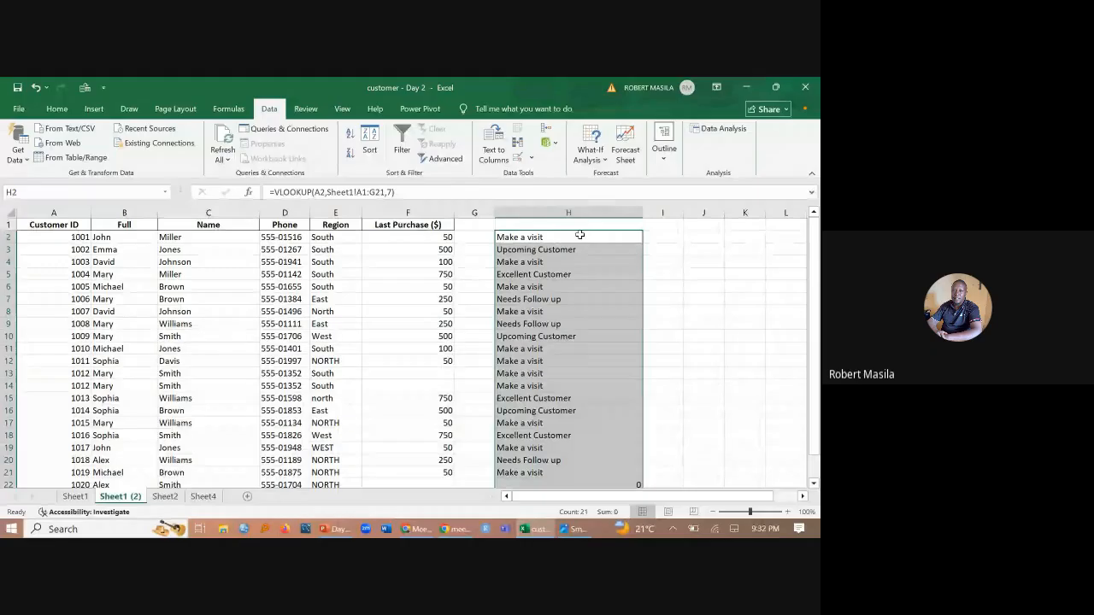
- Switch to the Day-2 PowerPoint presentation and start the slide show from slide 8, Refining Text Data with Precision
{"action": "mouse_move", "coordinate": [419, 529]}
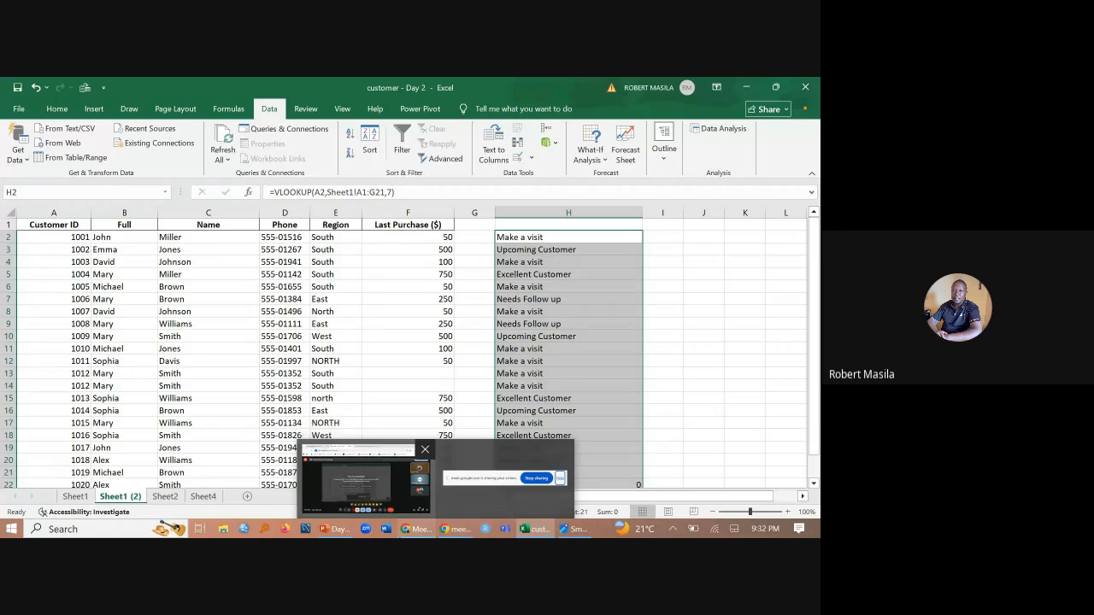
{"action": "left_click", "coordinate": [325, 531]}
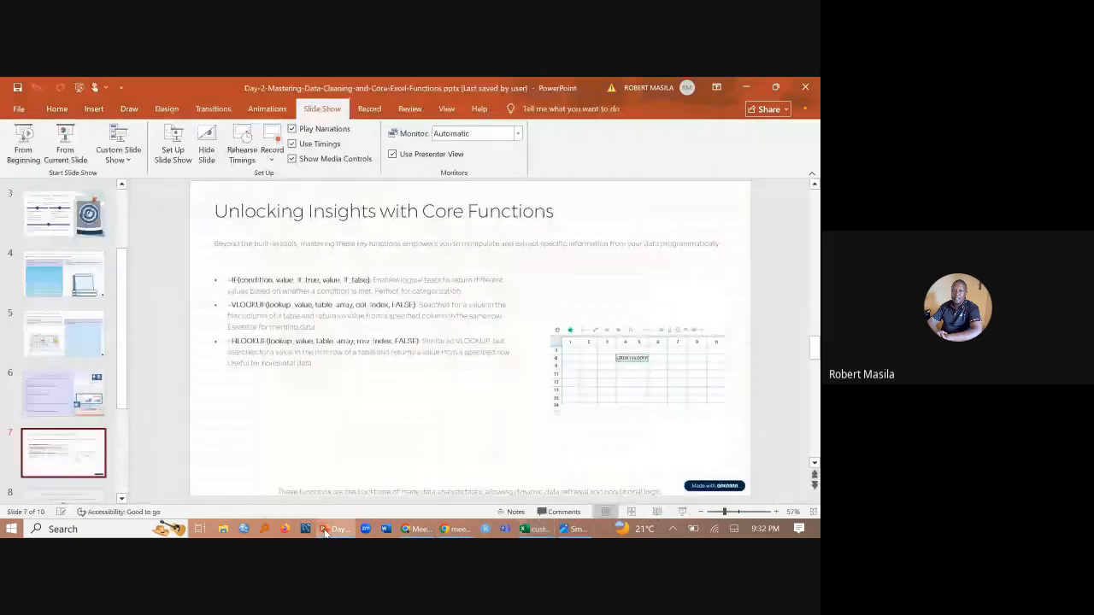
{"action": "scroll", "coordinate": [77, 416], "scroll_direction": "down", "scroll_amount": 1}
{"action": "left_click", "coordinate": [77, 416]}
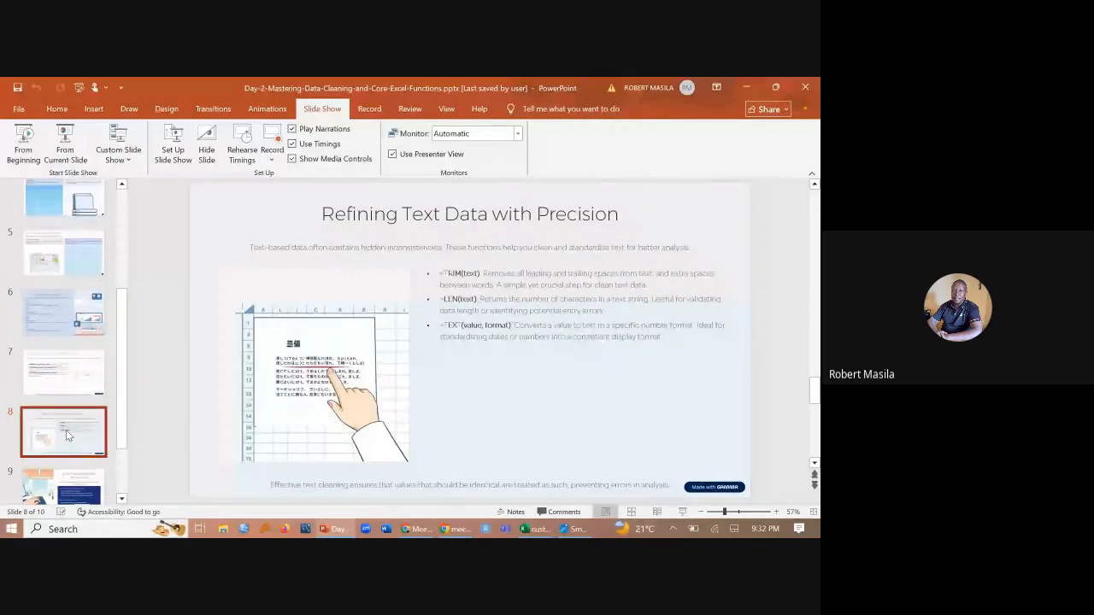
{"action": "left_click", "coordinate": [65, 141]}
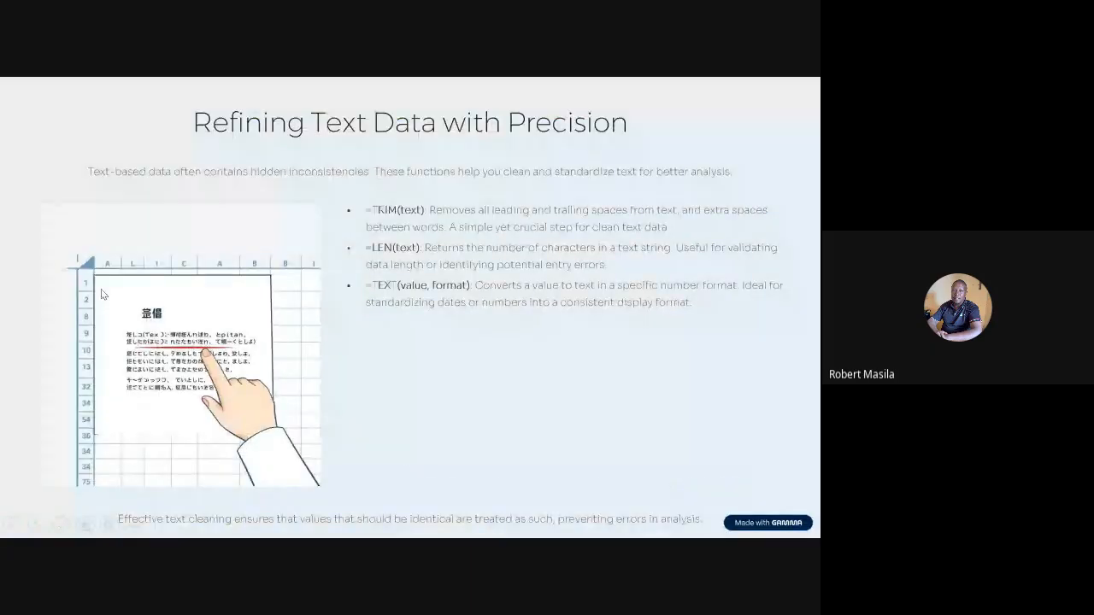
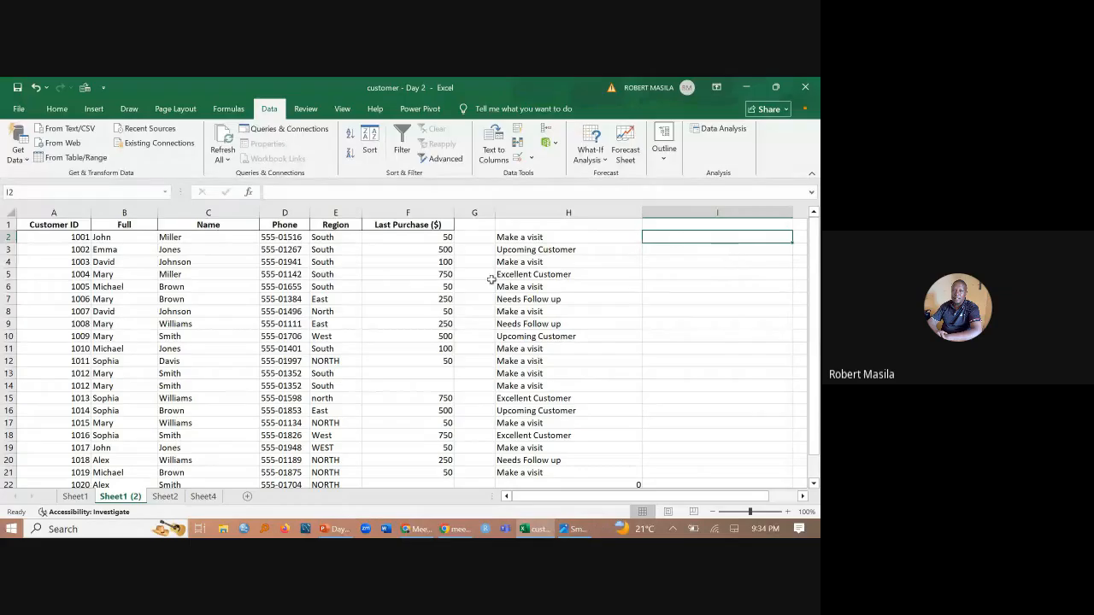
- Check the text functions slide in PowerPoint, return to Excel and enter the date 9/17/2025 in I2
{"action": "left_click", "coordinate": [336, 530]}
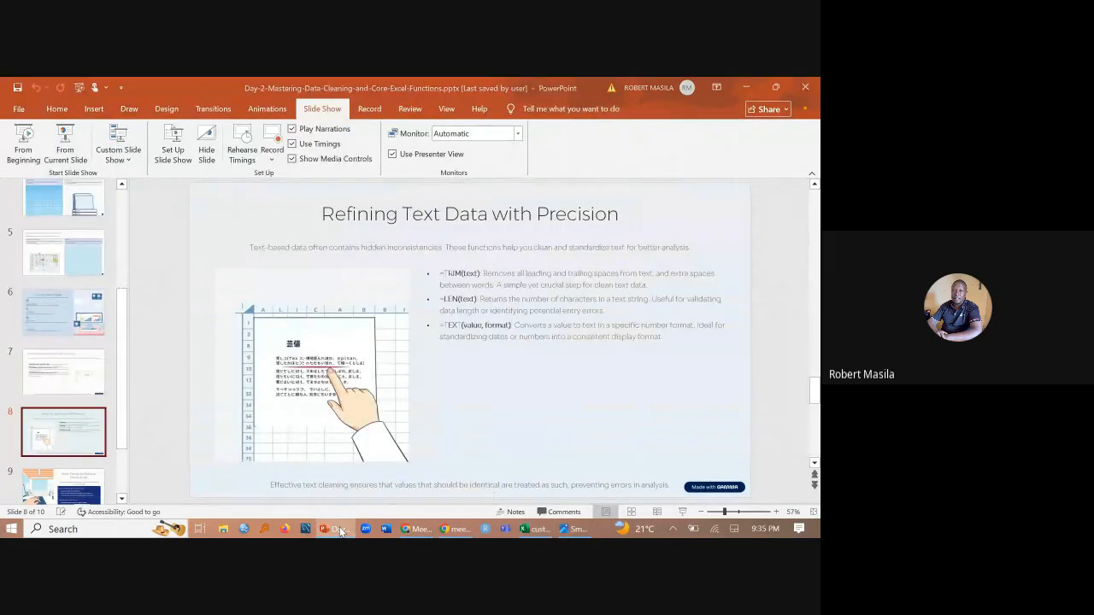
{"action": "left_click", "coordinate": [536, 529]}
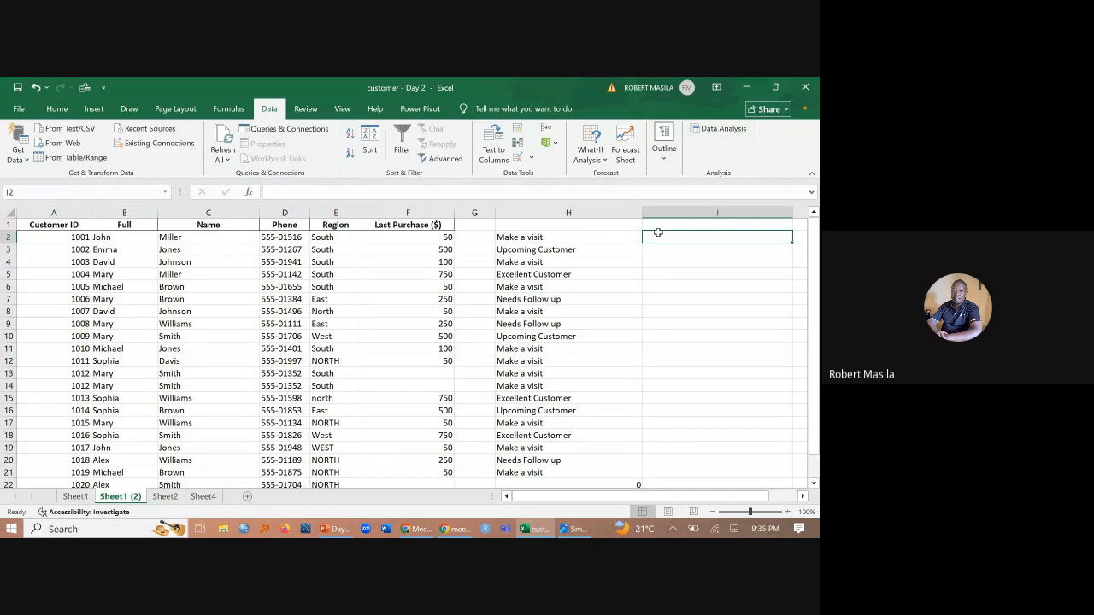
{"action": "type", "text": "10"}
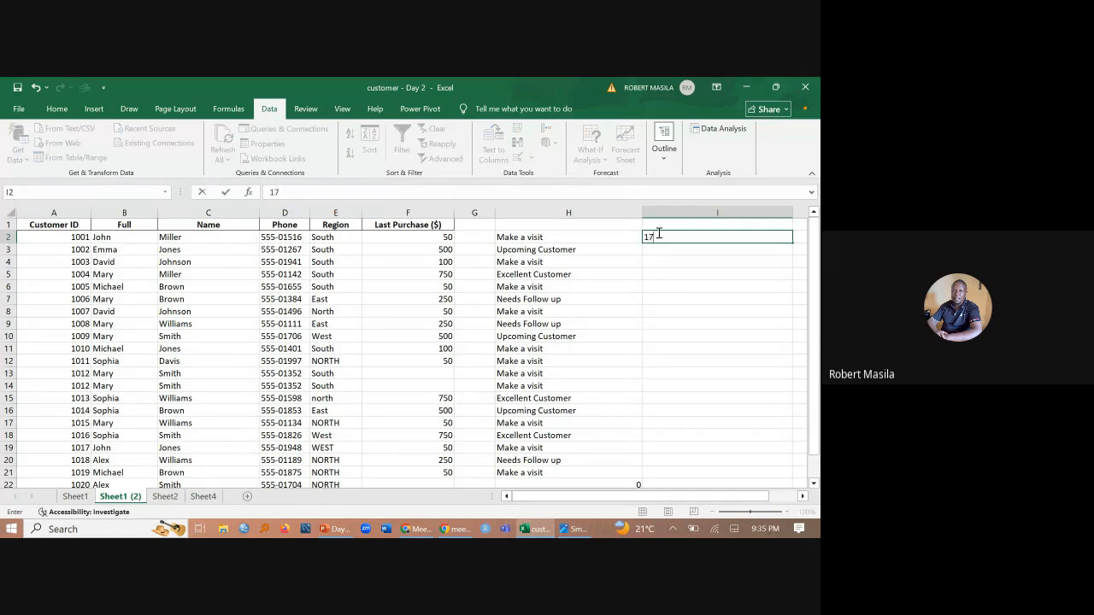
{"action": "key", "text": "BackSpace"}
{"action": "key", "text": "BackSpace"}
{"action": "type", "text": "9/17/2025"}
{"action": "left_click_drag", "start_coordinate": [598, 493], "coordinate": [647, 506]}
- Clear the TRIM formula from J2 and widen column J
{"action": "left_click", "coordinate": [741, 237]}
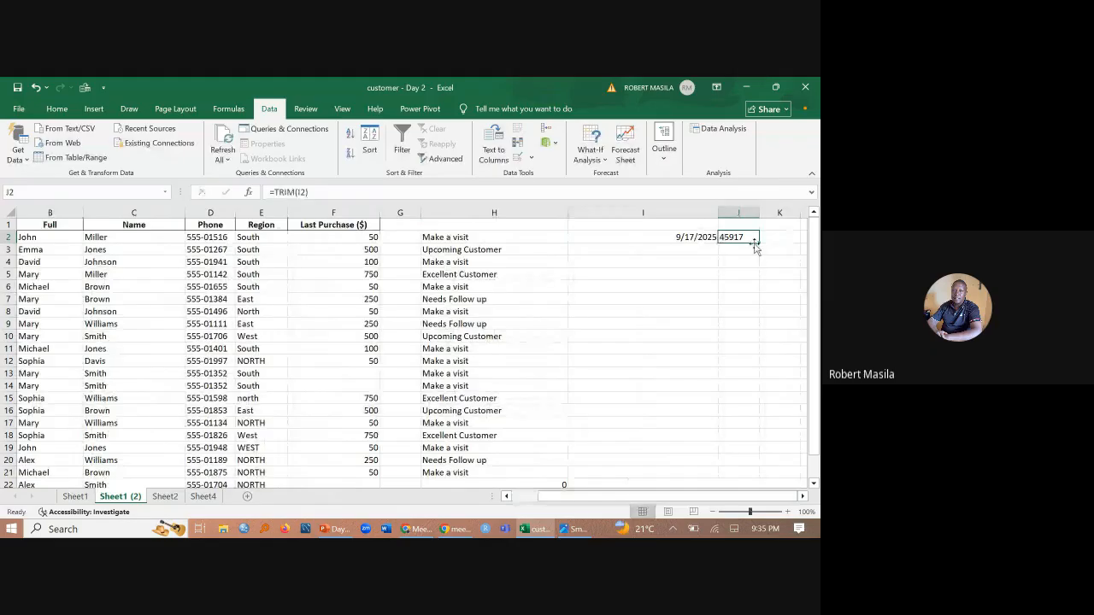
{"action": "key", "text": "Delete"}
{"action": "left_click_drag", "start_coordinate": [759, 213], "coordinate": [803, 215]}
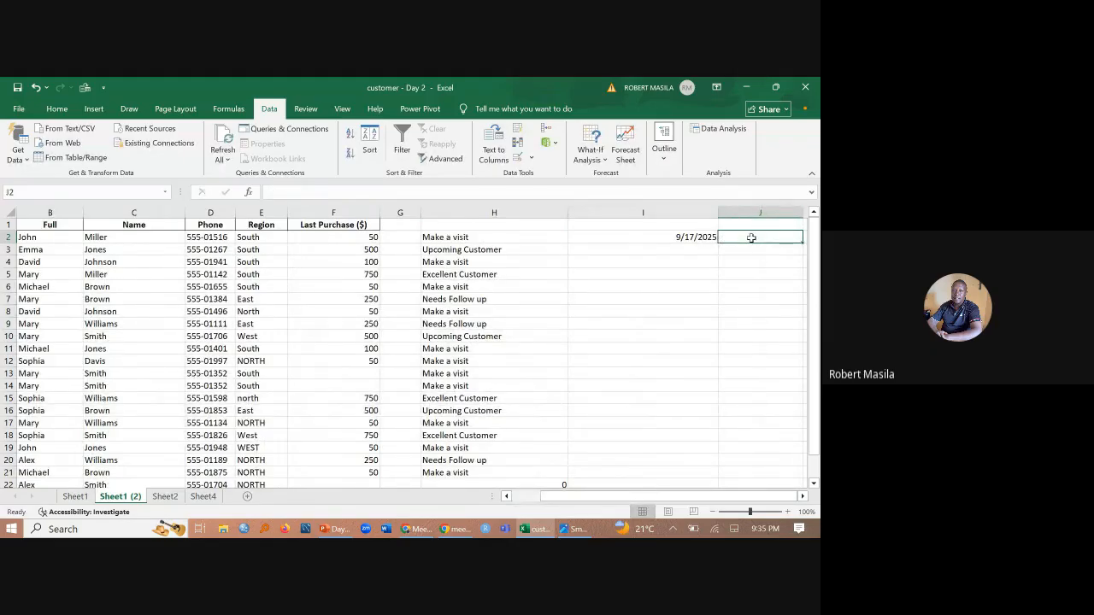
- Start a TEXT formula in J2 with I2 as its value
{"action": "type", "text": "text"}
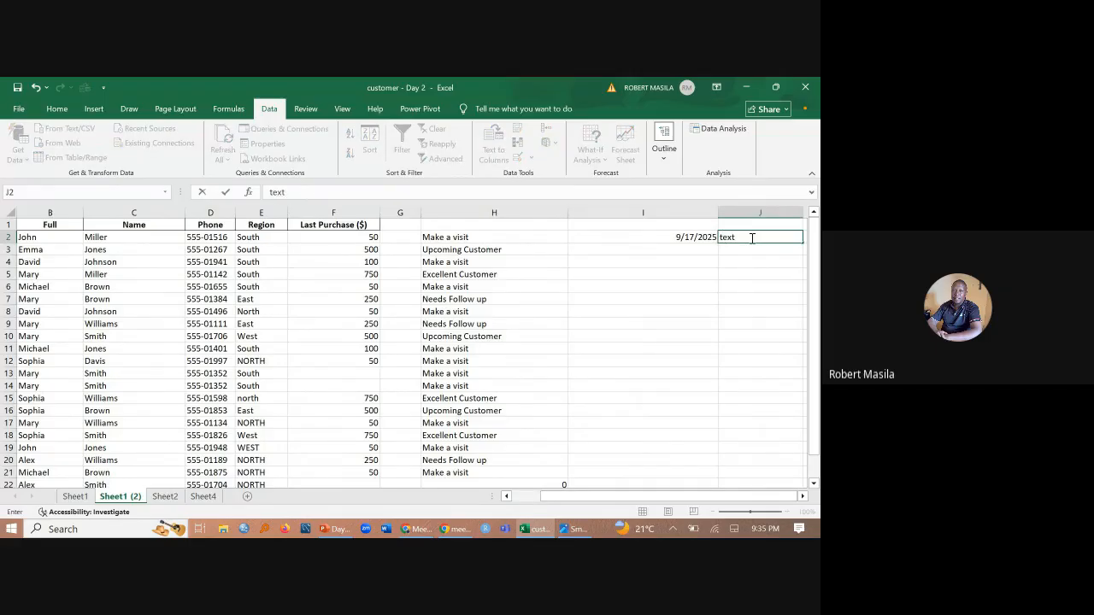
{"action": "key", "text": "BackSpace"}
{"action": "key", "text": "BackSpace"}
{"action": "key", "text": "BackSpace"}
{"action": "key", "text": "BackSpace"}
{"action": "type", "text": "=text"}
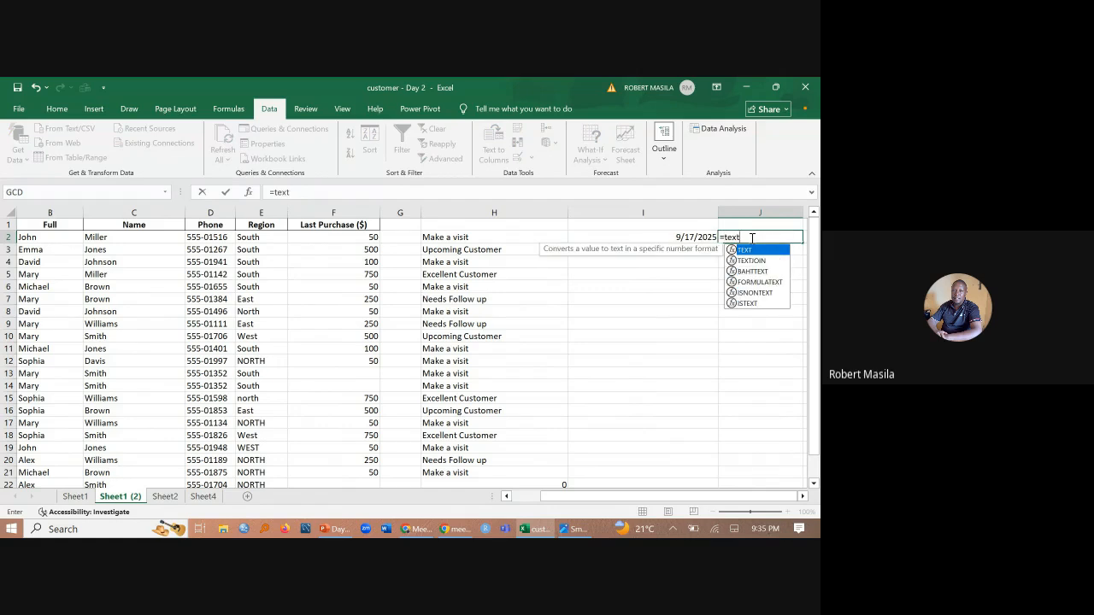
{"action": "double_click", "coordinate": [760, 250]}
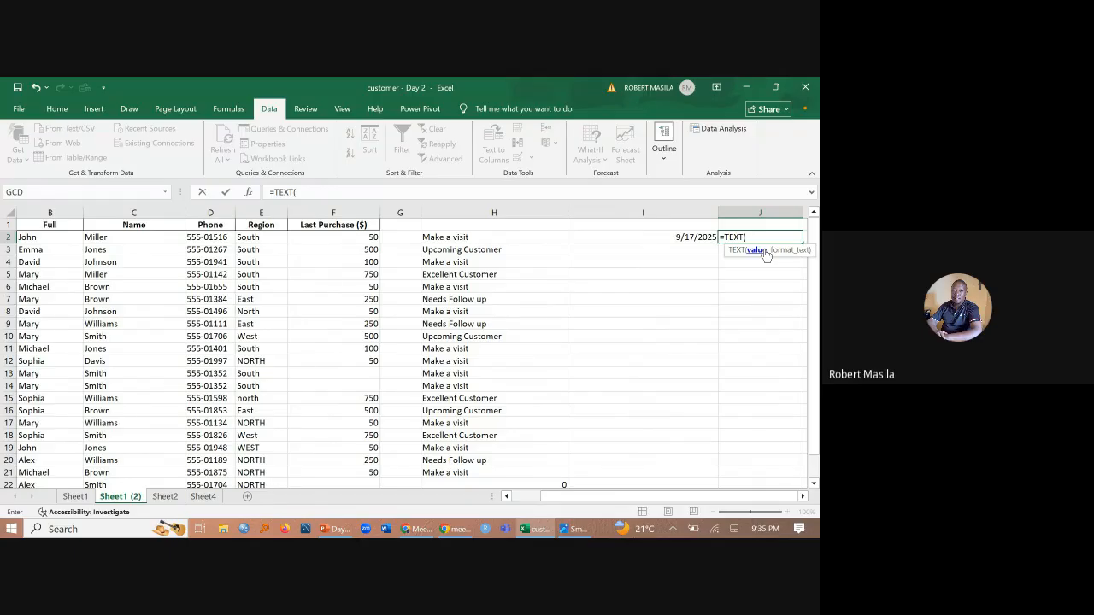
{"action": "left_click", "coordinate": [688, 237]}
{"action": "type", "text": ","}
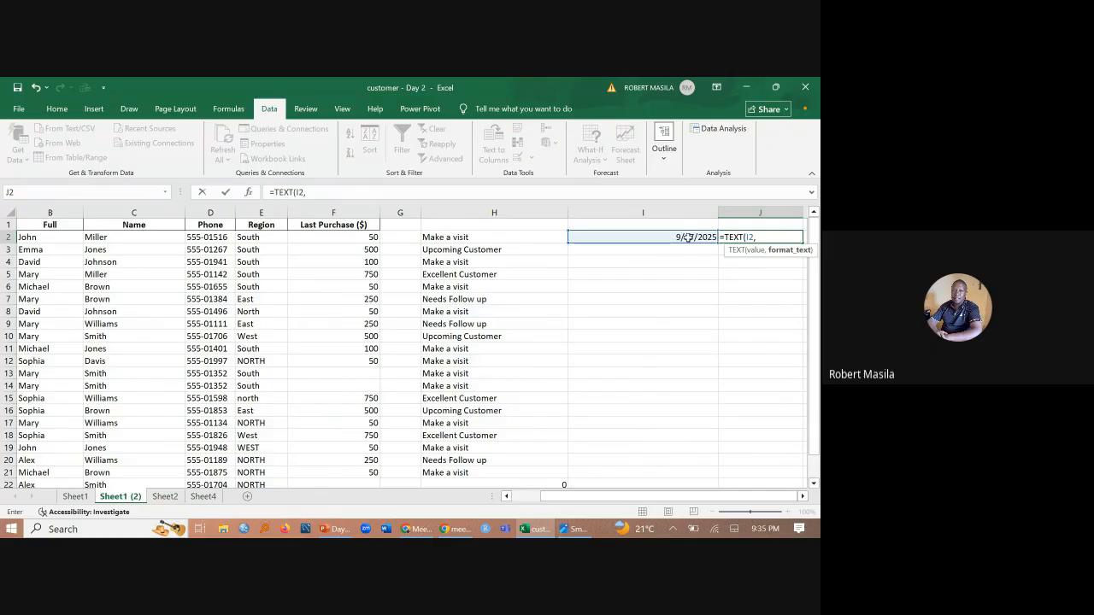
{"action": "type", "text": "\"dd-mmm"}
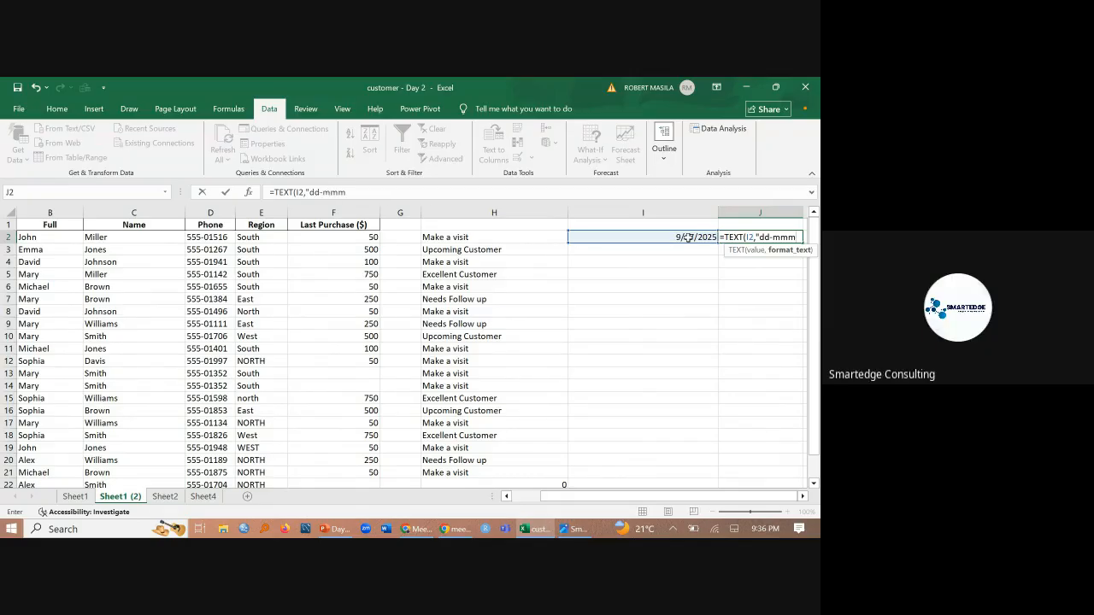
{"action": "type", "text": "-"}
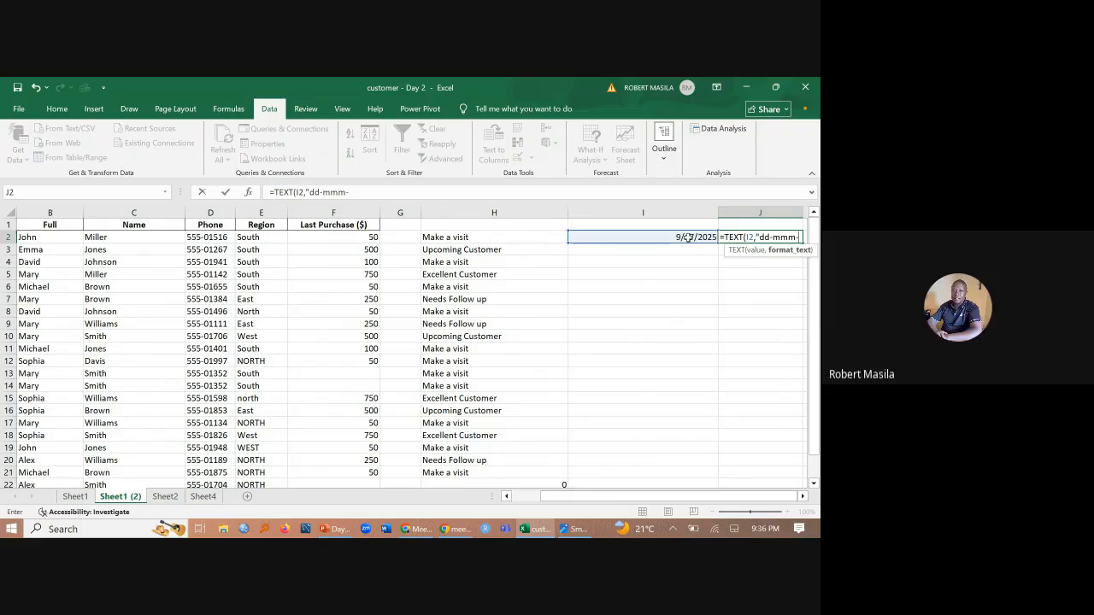
{"action": "type", "text": "yyyy"}
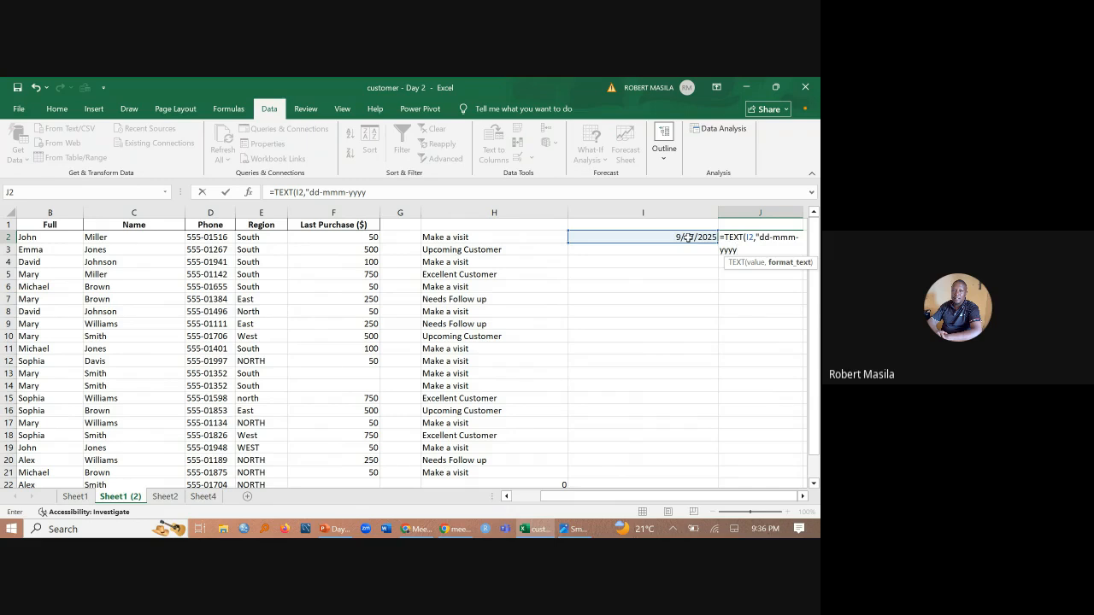
- Complete the TEXT formula in J2 with the format text "dd-mmm-yyyy"
{"action": "type", "text": ")"}
{"action": "type", "text": "\""}
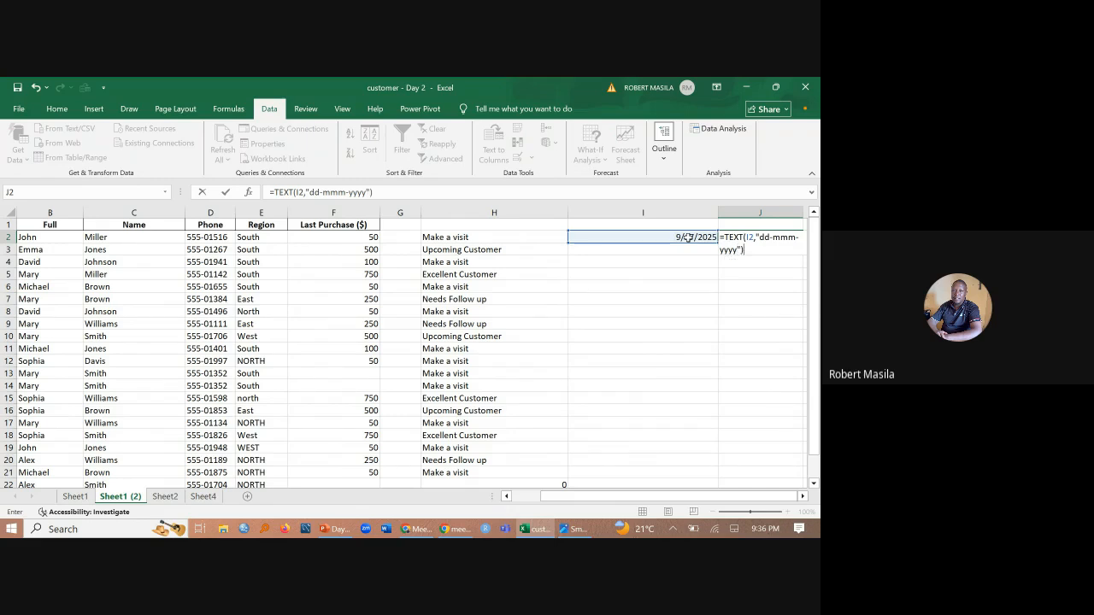
{"action": "key", "text": "Return"}
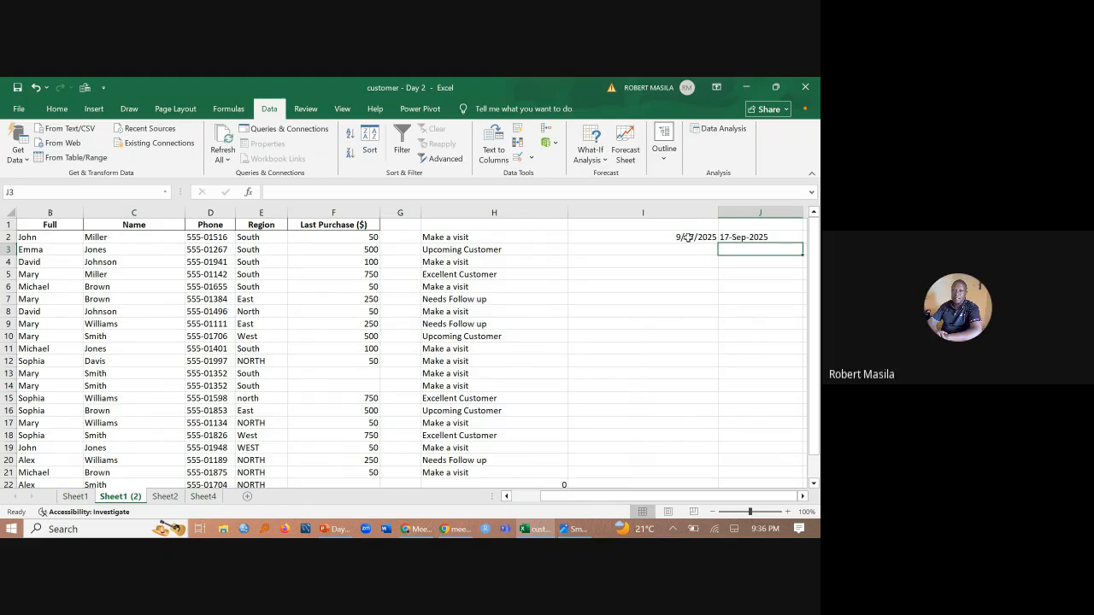
- Edit the TEXT formula in J2 to use the full month name format "dd-mmmm-yyyy"
{"action": "double_click", "coordinate": [736, 239]}
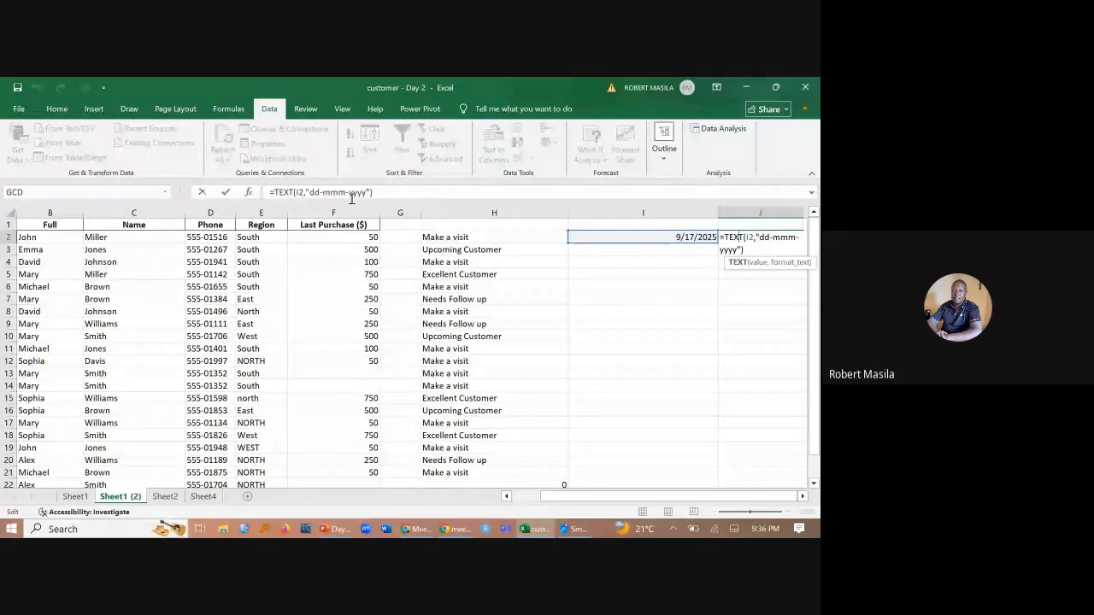
{"action": "left_click", "coordinate": [351, 195]}
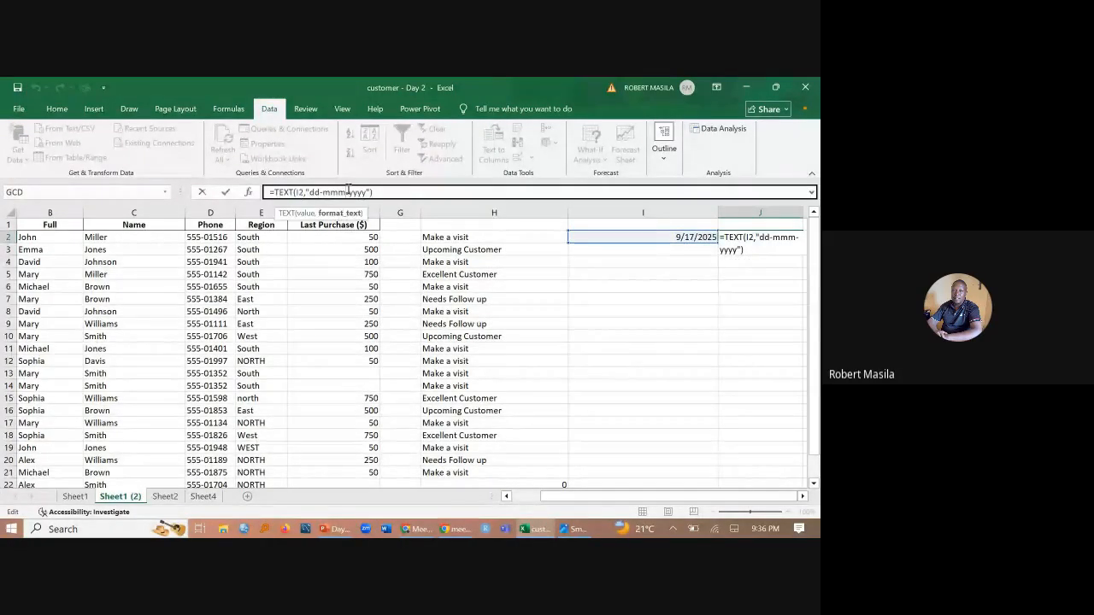
{"action": "type", "text": "m"}
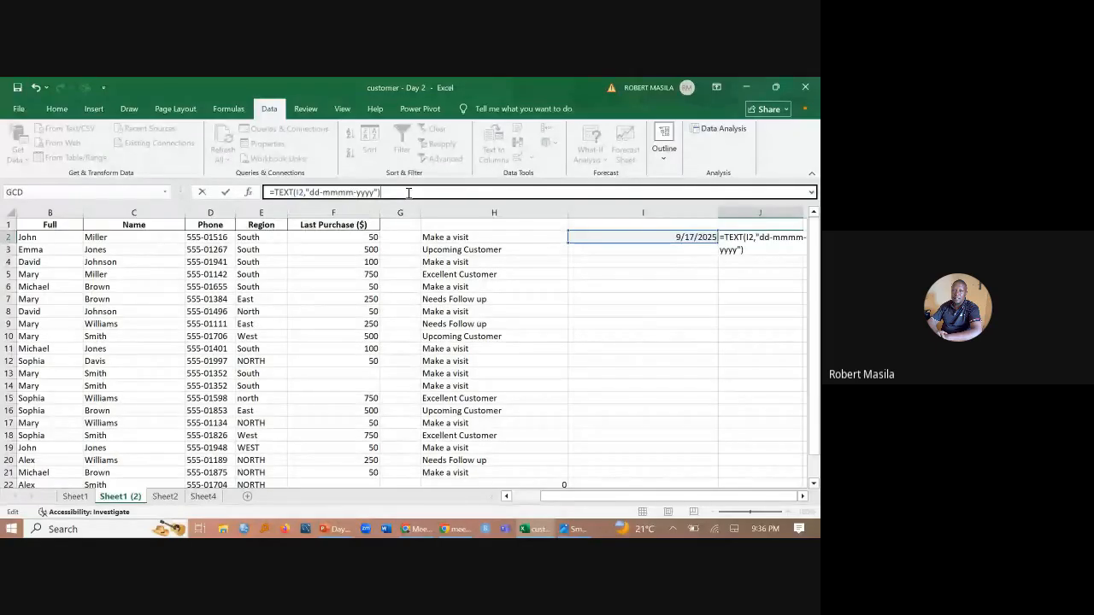
{"action": "key", "text": "Return"}
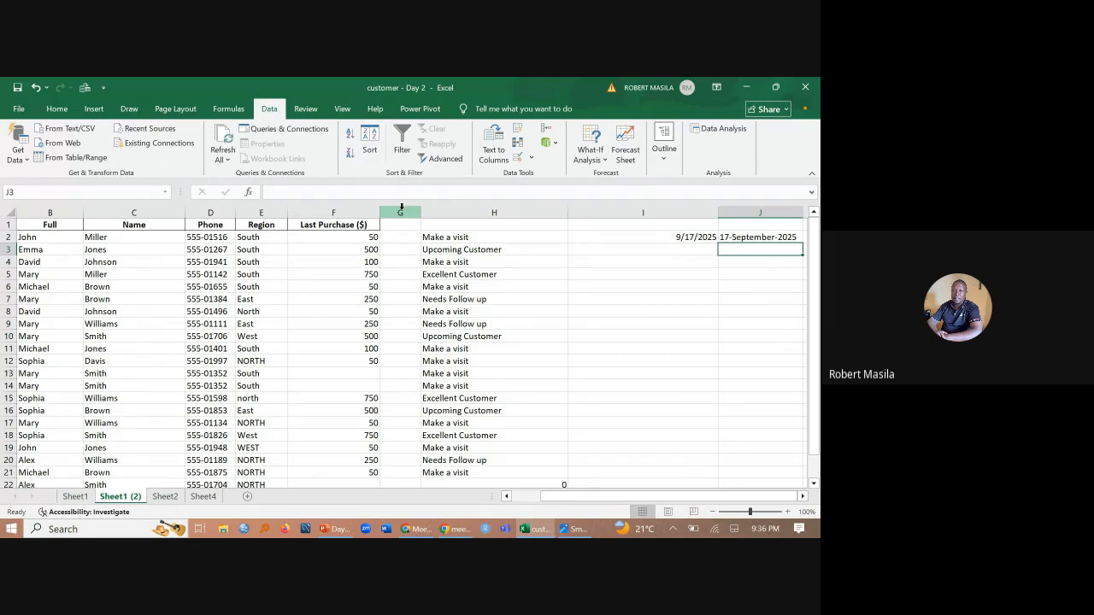
- Switch to PowerPoint and review the TRIM, LEN and TEXT descriptions on slide 8
{"action": "mouse_move", "coordinate": [410, 532]}
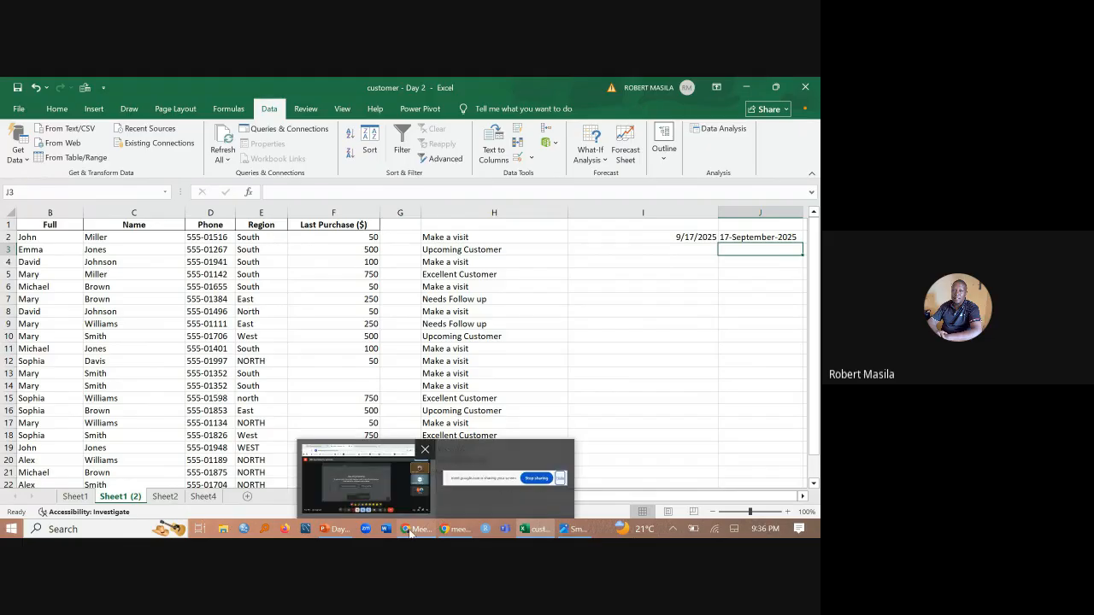
{"action": "left_click", "coordinate": [335, 529]}
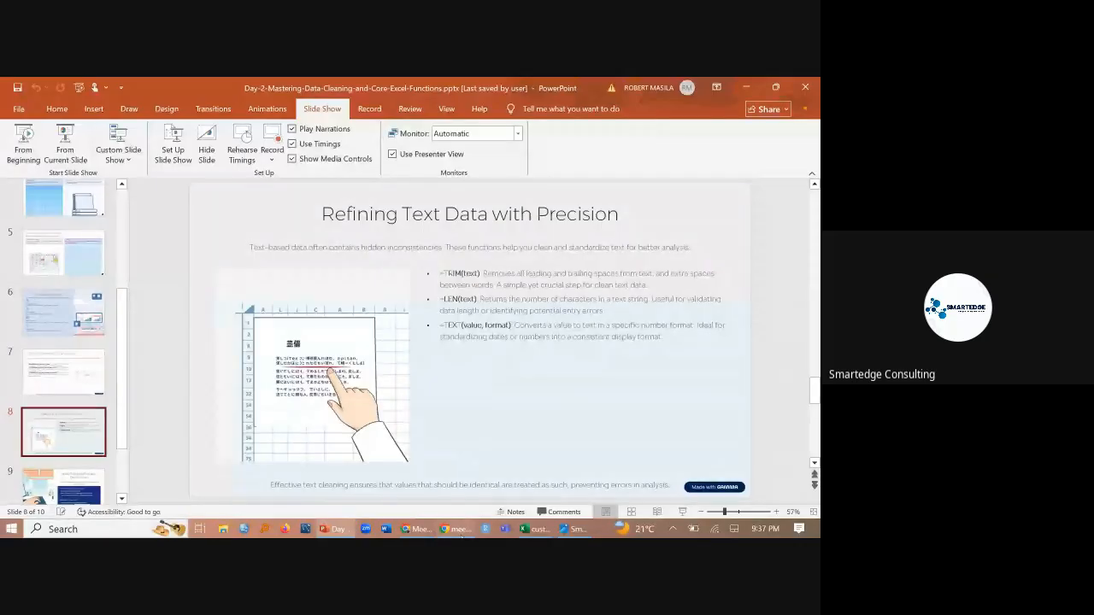
{"action": "mouse_move", "coordinate": [457, 530]}
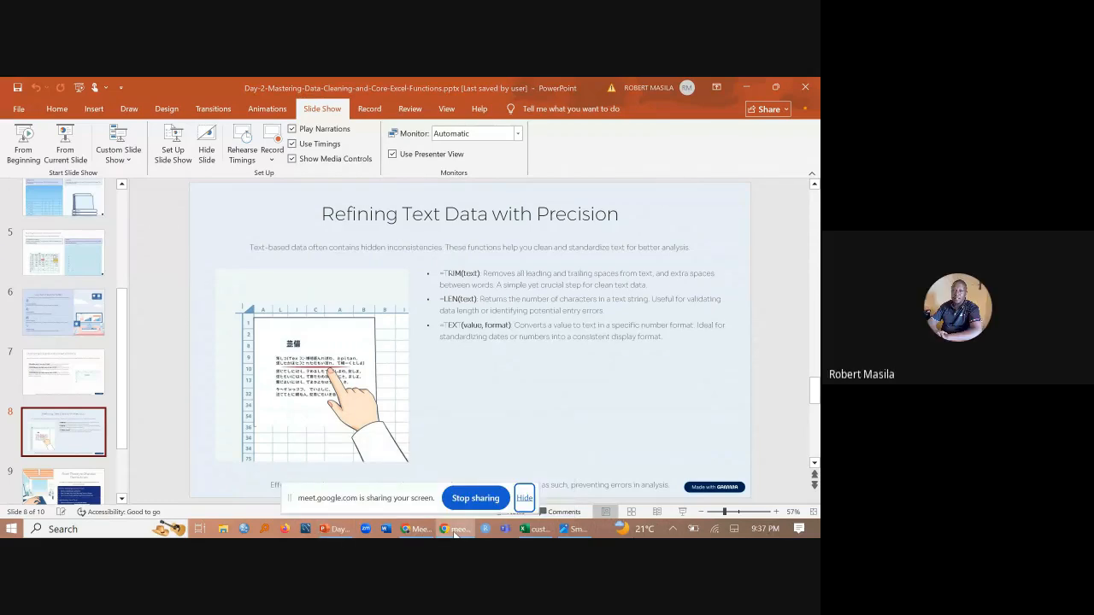
- Return to the Excel workbook and enter Kenya with leading and trailing spaces in I4
{"action": "left_click", "coordinate": [540, 530]}
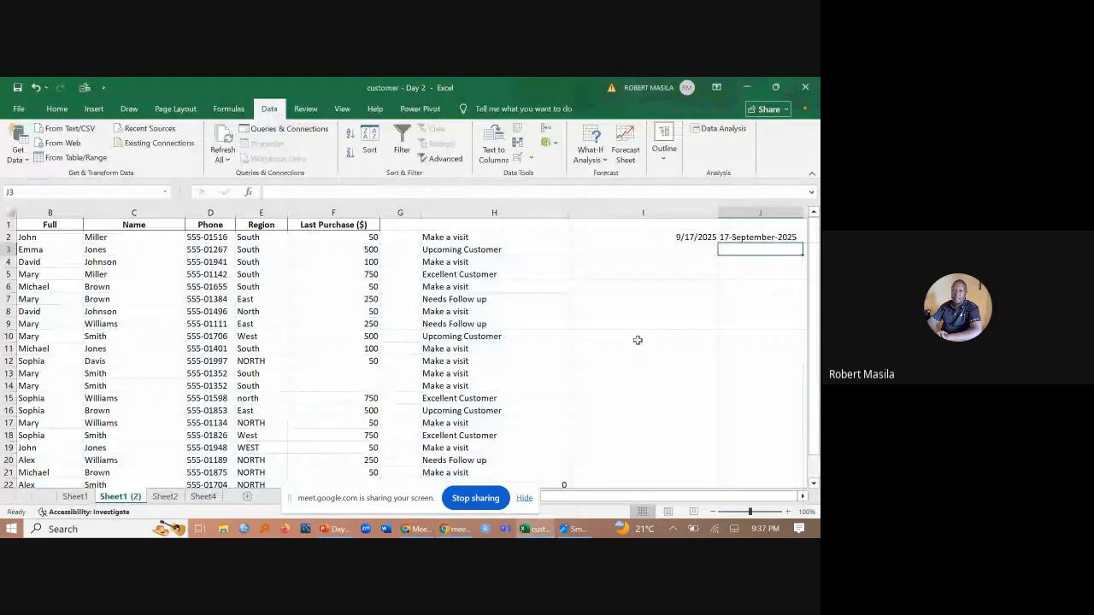
{"action": "left_click", "coordinate": [685, 261]}
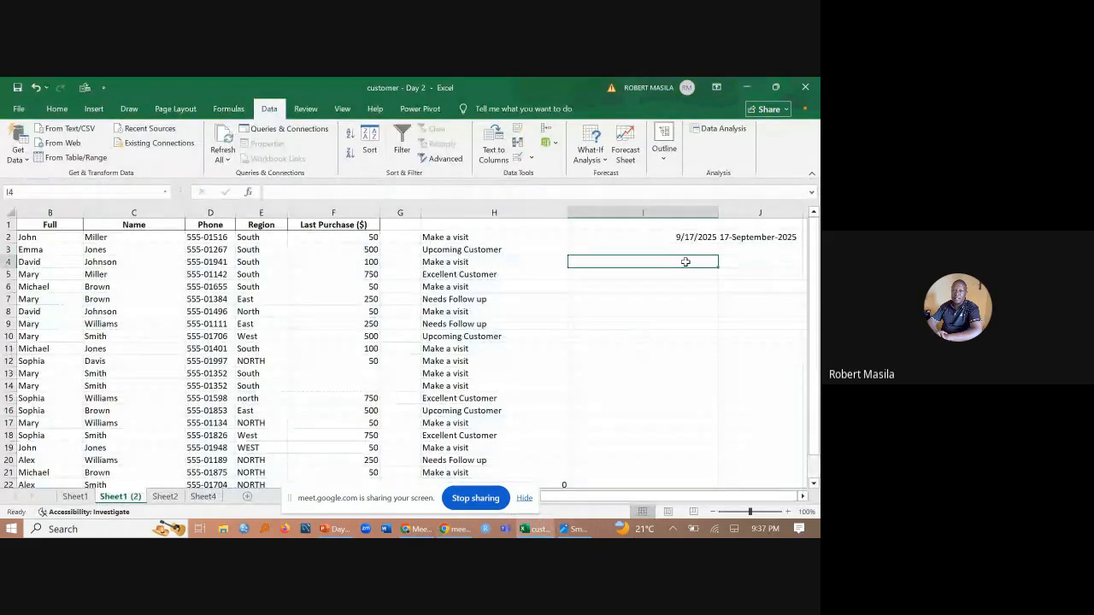
{"action": "double_click", "coordinate": [677, 264]}
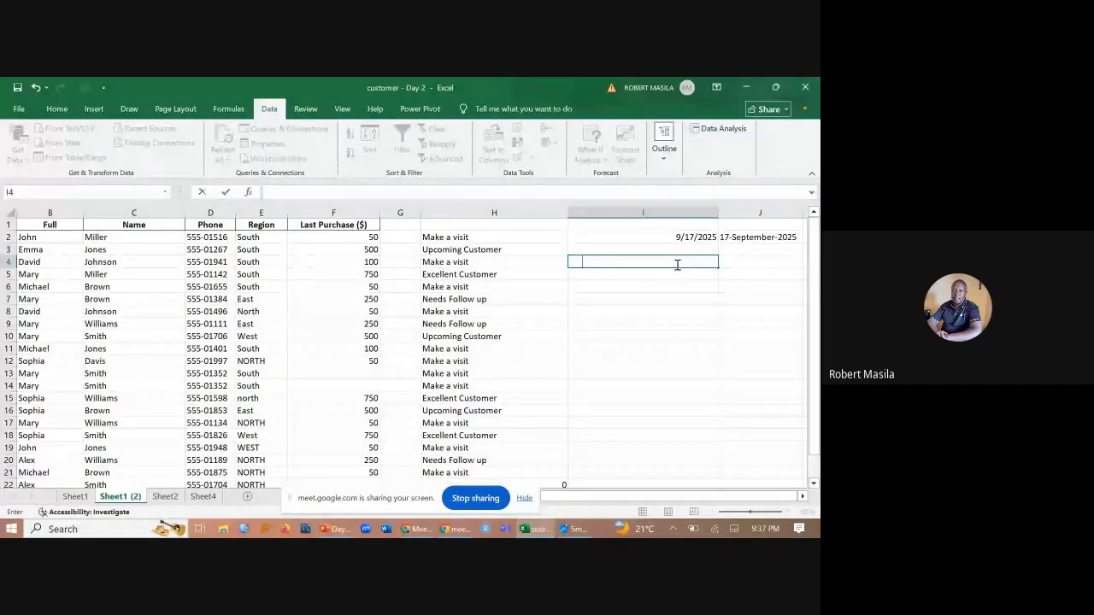
{"action": "type", "text": "Kenya"}
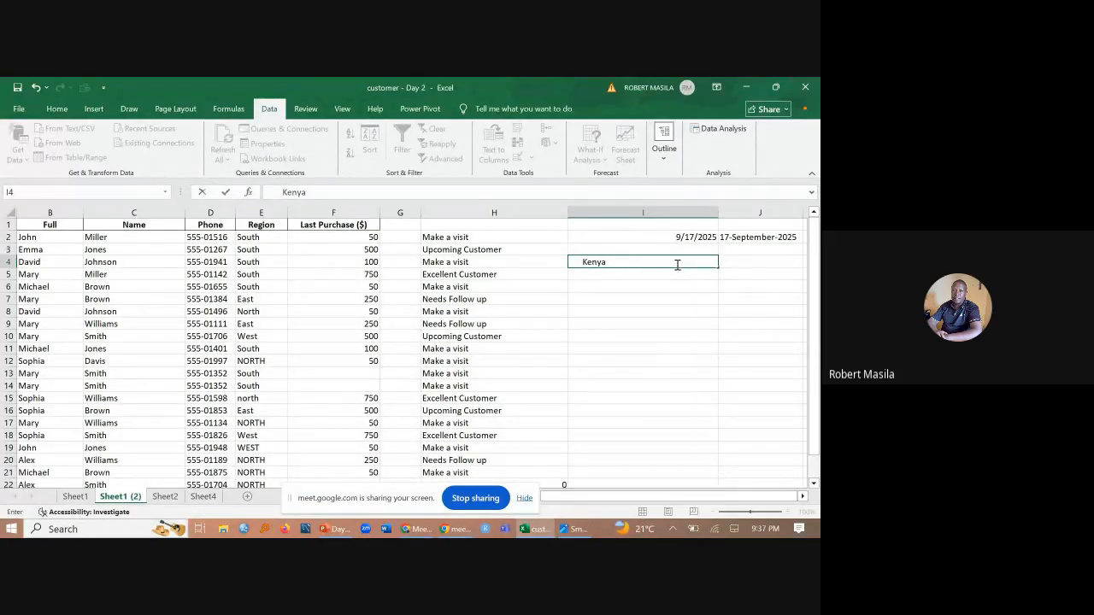
- Enter the formula =TRIM(I4) in J4 to strip the extra spaces from the word in I4
{"action": "left_click", "coordinate": [742, 265]}
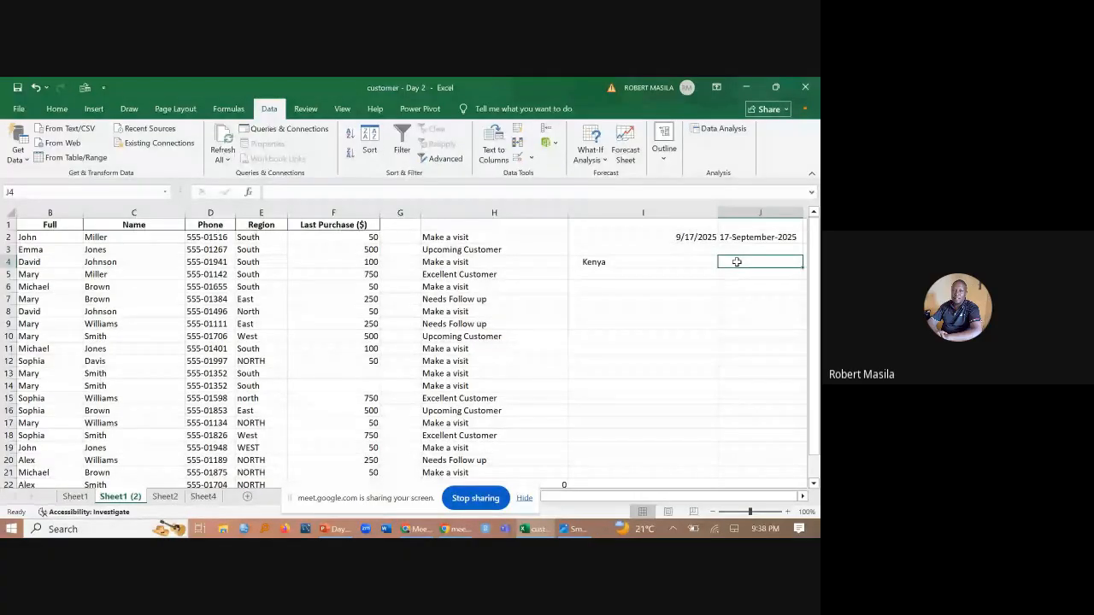
{"action": "type", "text": "="}
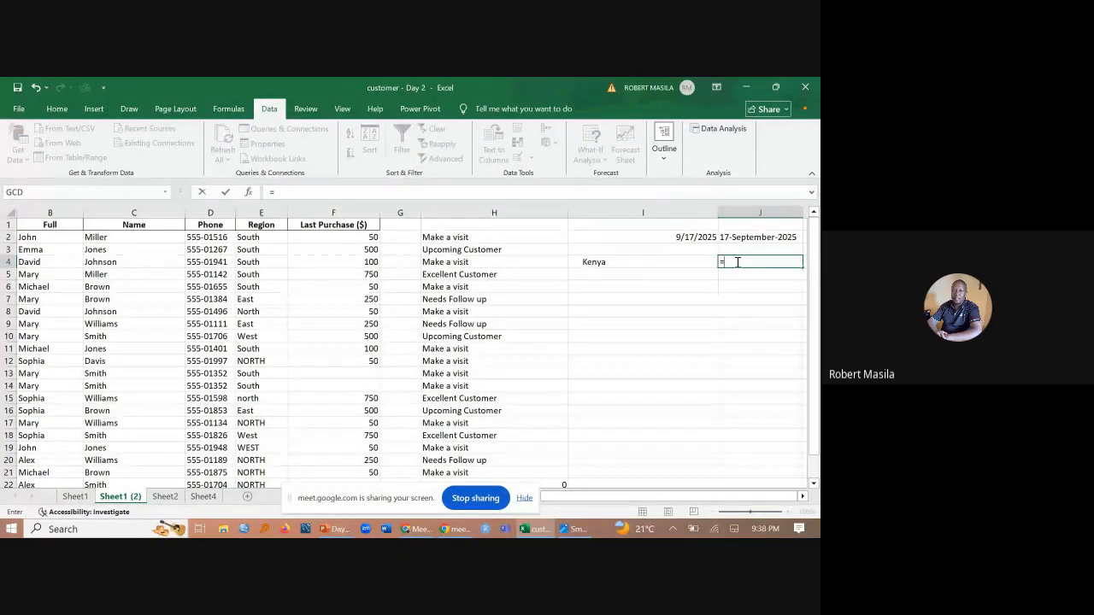
{"action": "type", "text": "tri"}
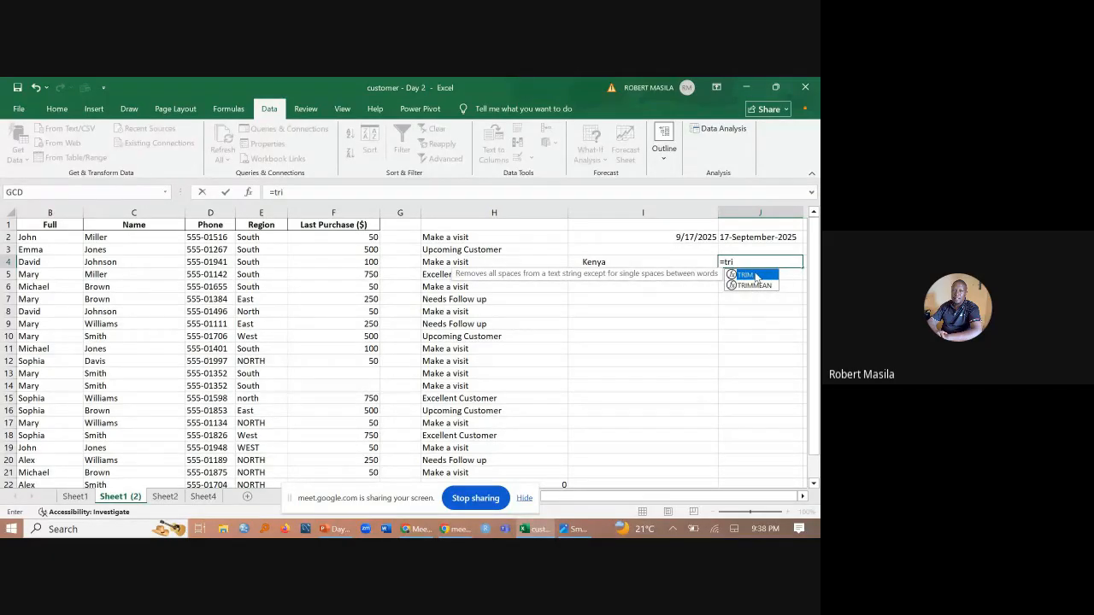
{"action": "double_click", "coordinate": [745, 275]}
{"action": "left_click", "coordinate": [626, 261]}
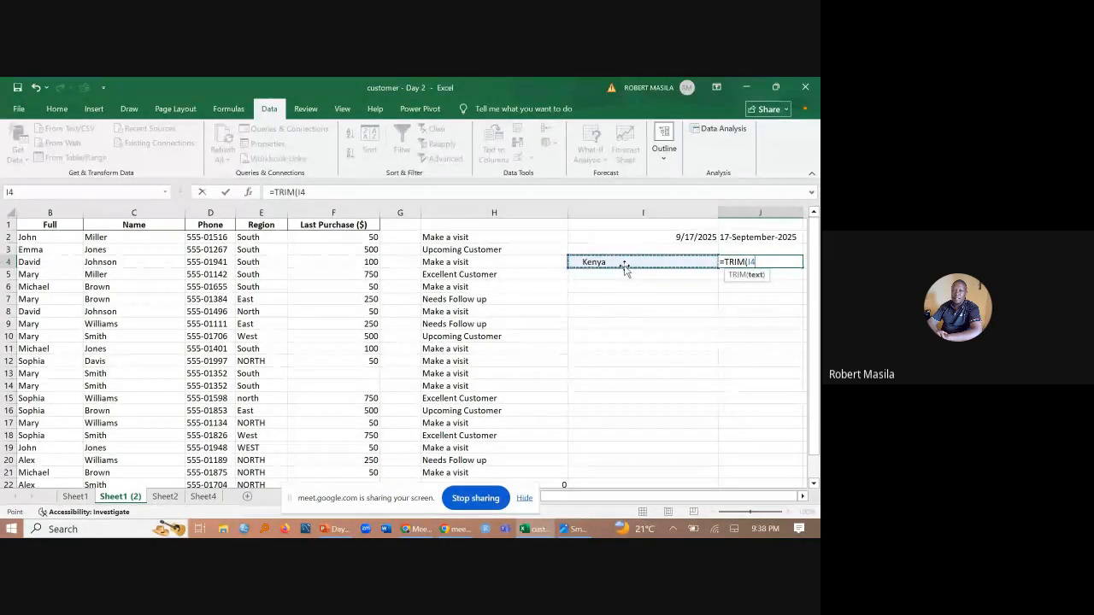
{"action": "type", "text": ")"}
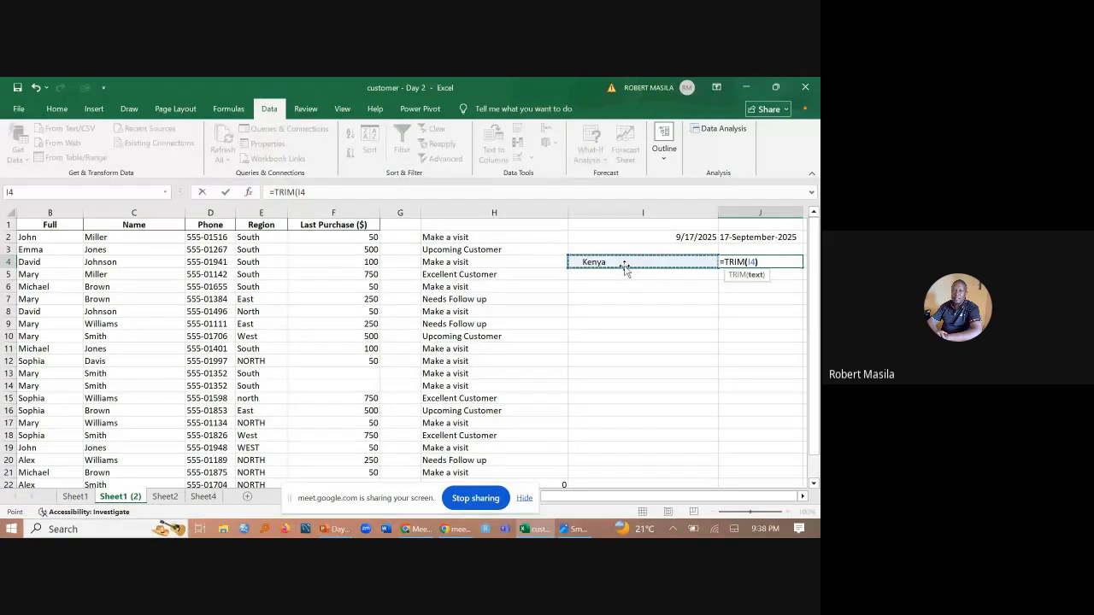
{"action": "key", "text": "ctrl+Return"}
{"action": "key", "text": "Return"}
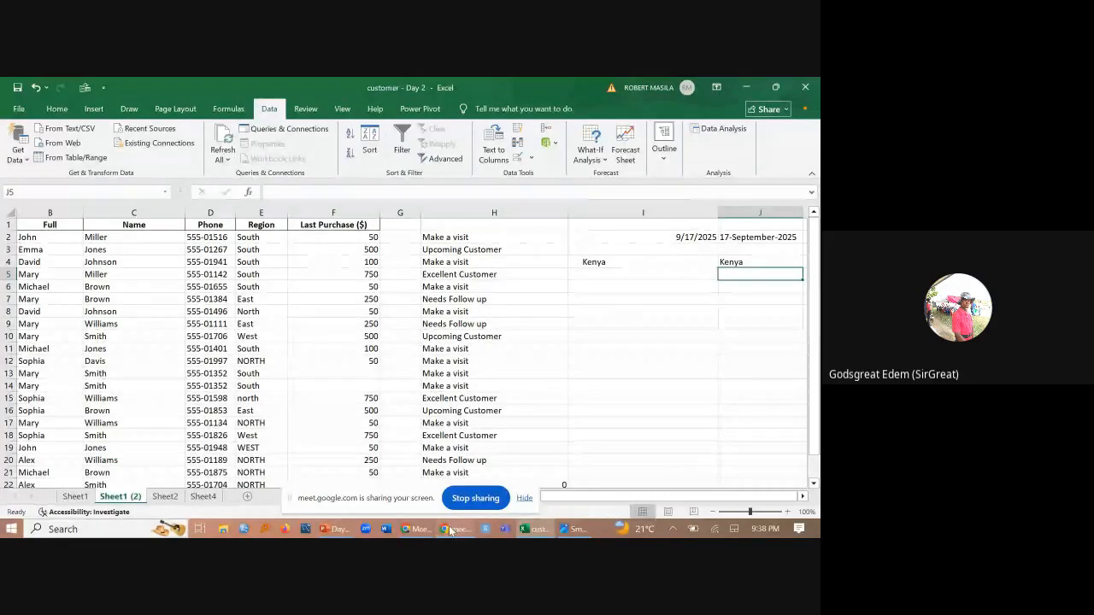
- Check the Google Meet call window and return to the Excel workbook
{"action": "mouse_move", "coordinate": [450, 531]}
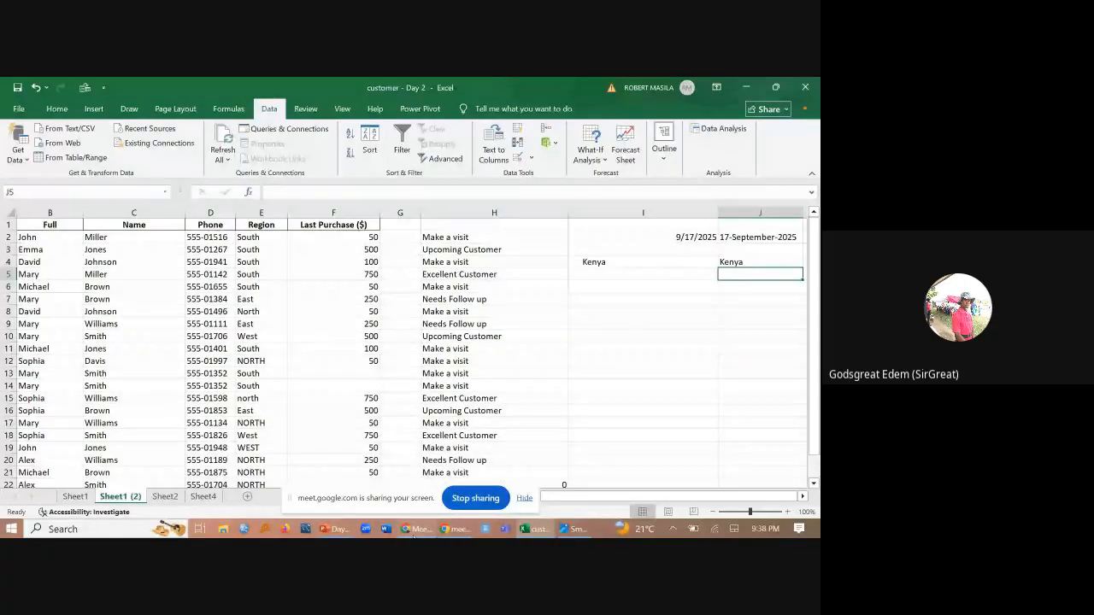
{"action": "left_click", "coordinate": [414, 530]}
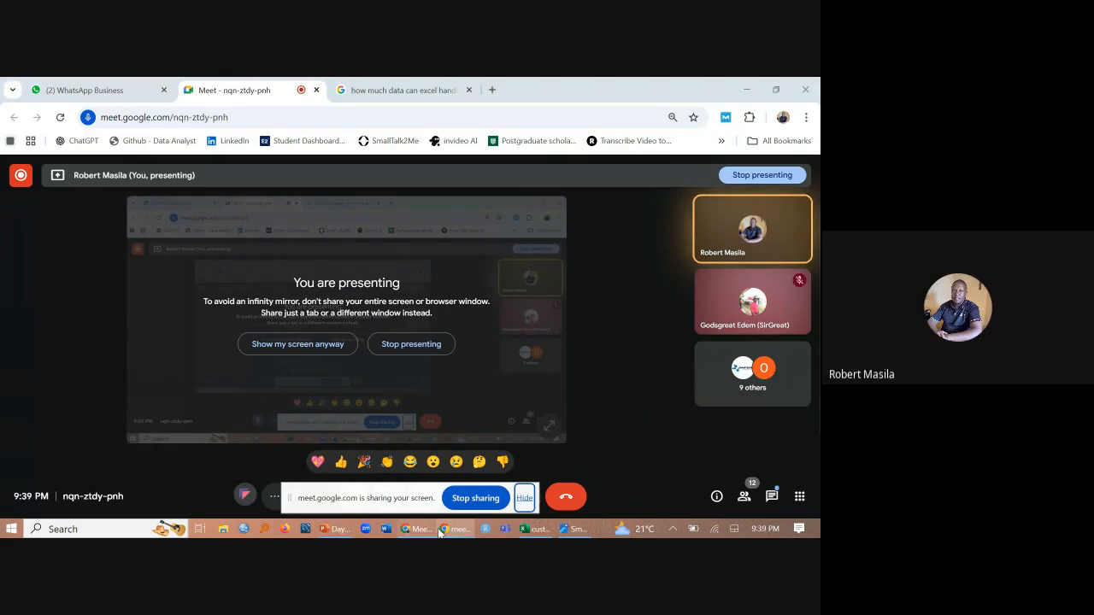
{"action": "left_click", "coordinate": [532, 529]}
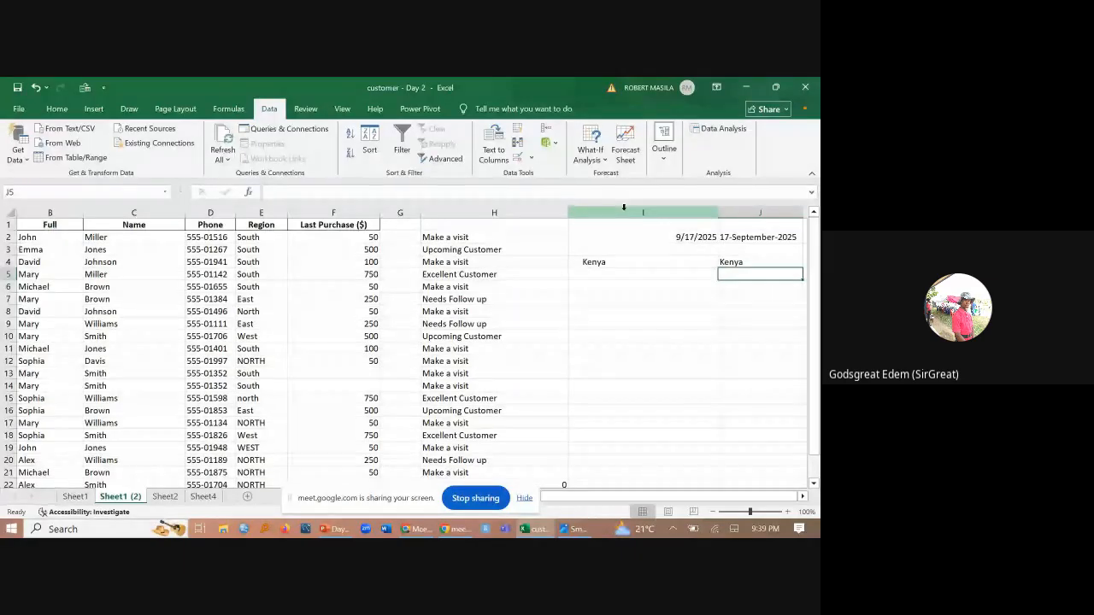
{"action": "mouse_move", "coordinate": [421, 531]}
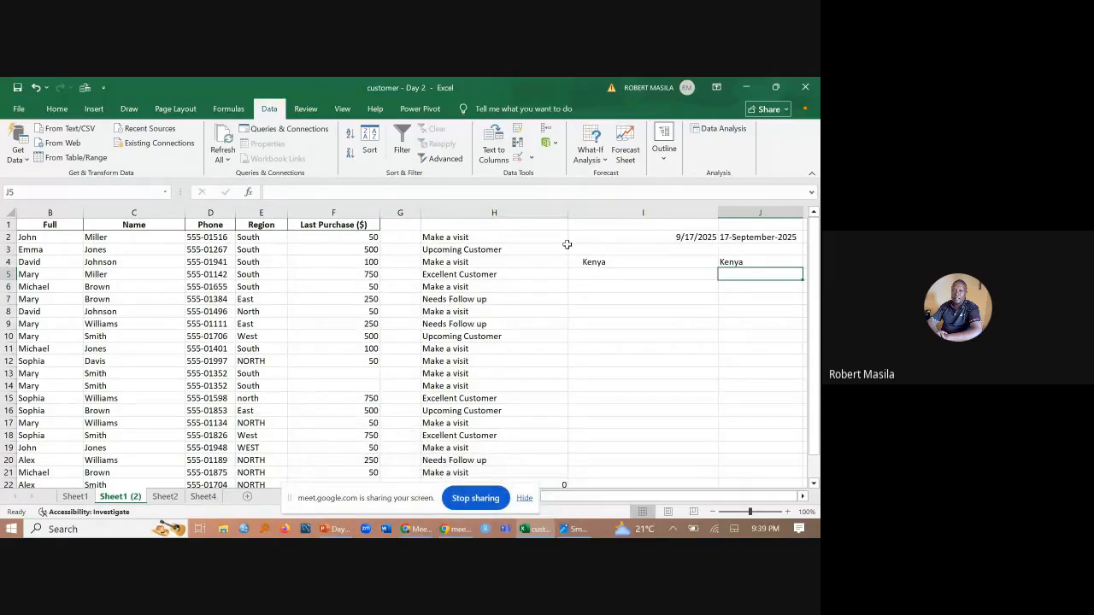
- Insert a blank column before column I, directly after the visit status column H
{"action": "right_click", "coordinate": [606, 212]}
{"action": "left_click", "coordinate": [633, 322]}
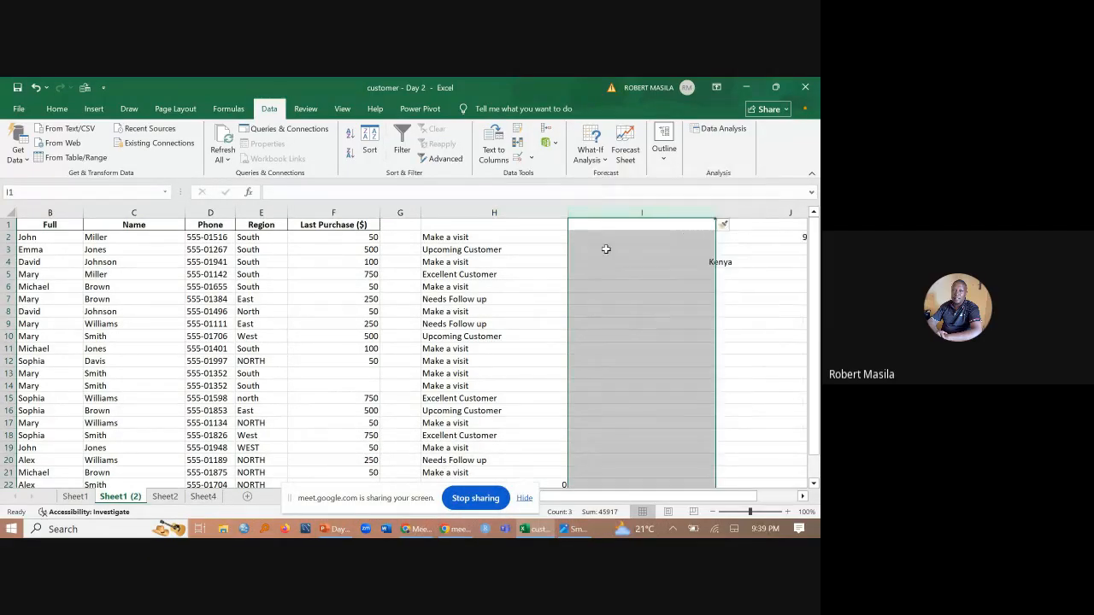
{"action": "left_click", "coordinate": [447, 238]}
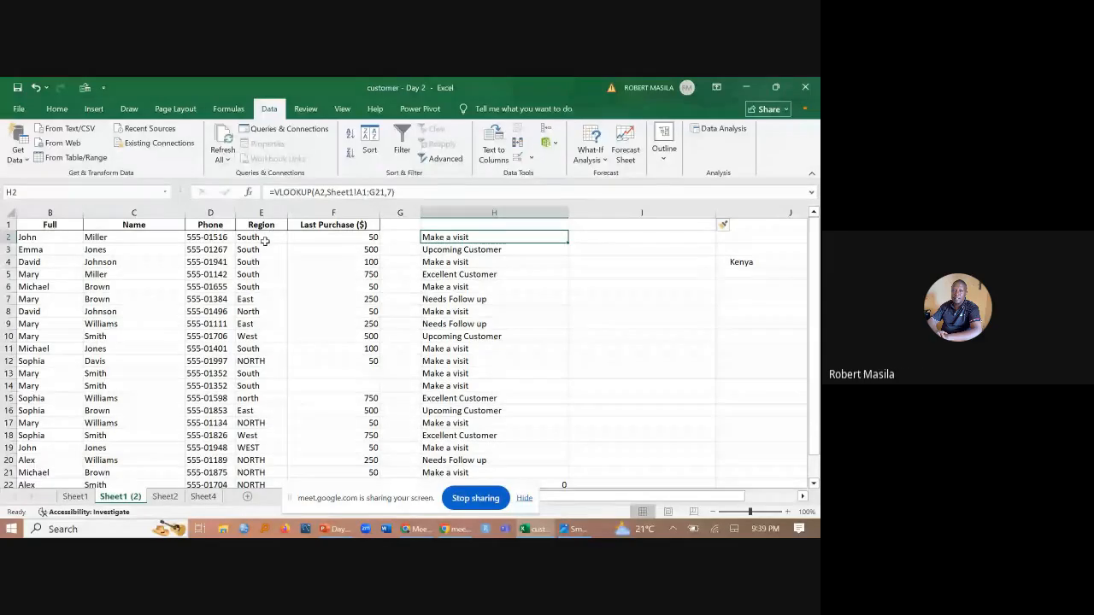
- Hide the screen-sharing notice, read the in-call messages in the Google Meet window and return to the Excel workbook
{"action": "left_click", "coordinate": [527, 501]}
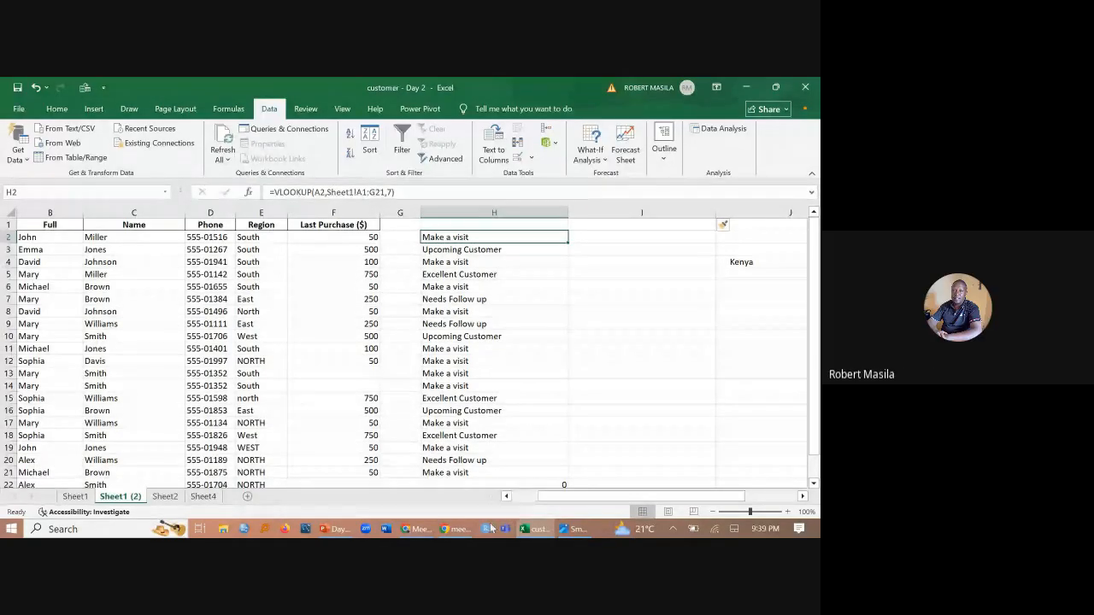
{"action": "left_click", "coordinate": [404, 531]}
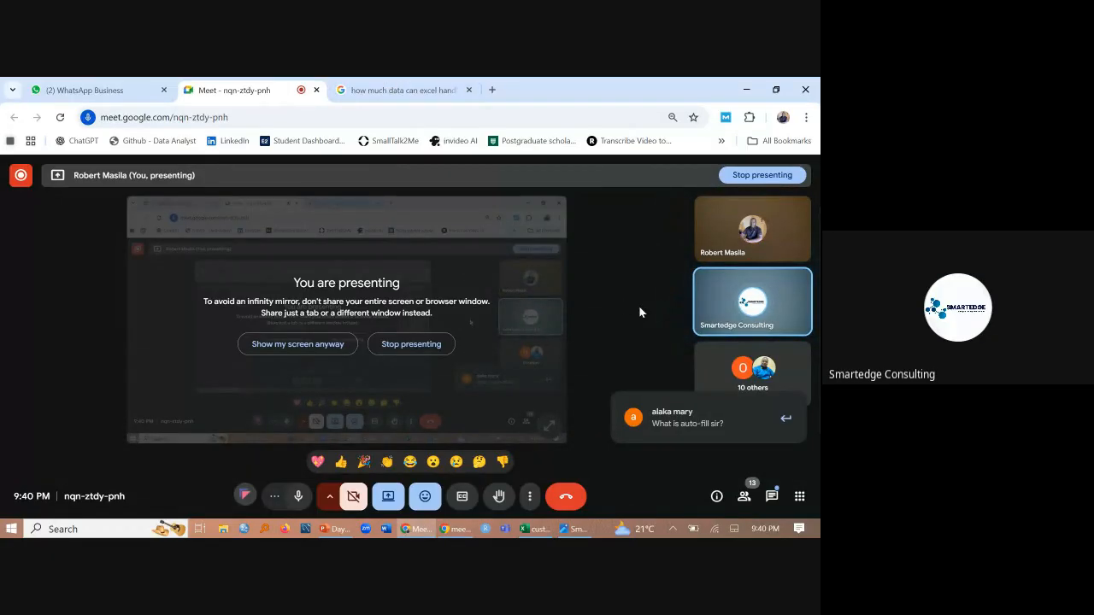
{"action": "left_click", "coordinate": [774, 497]}
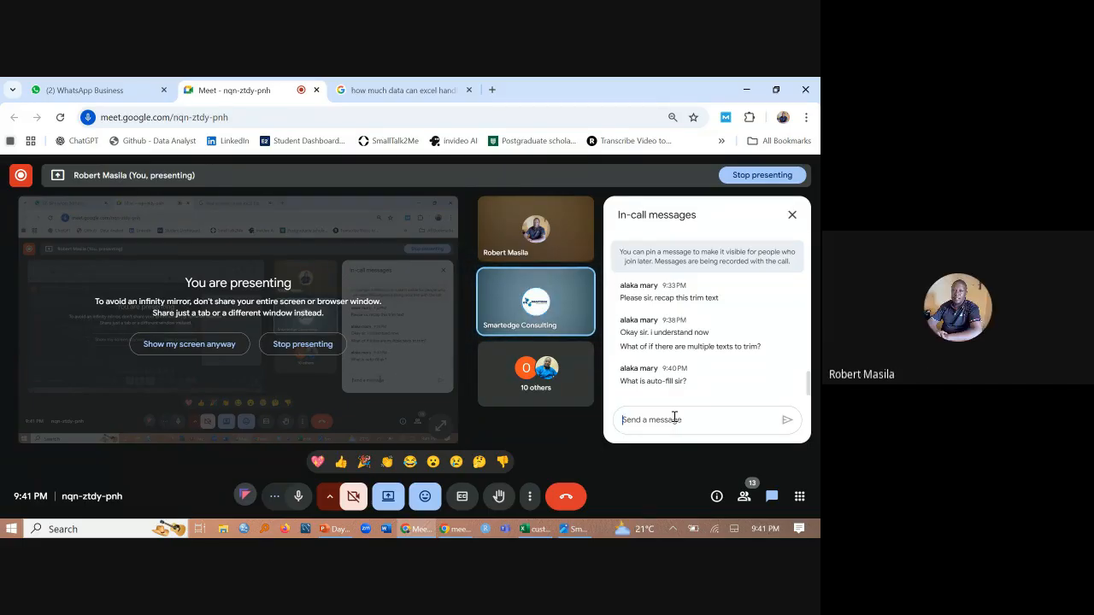
{"action": "left_click", "coordinate": [537, 529]}
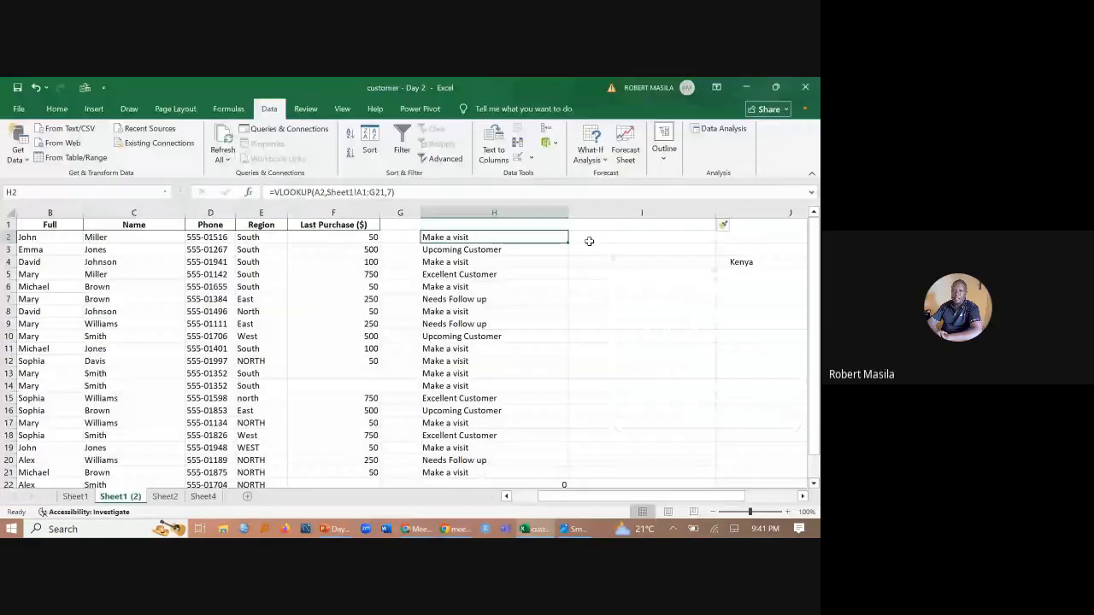
- Enter the sample text Nairobi2025 in cell I2 of the new blank column
{"action": "left_click", "coordinate": [599, 236]}
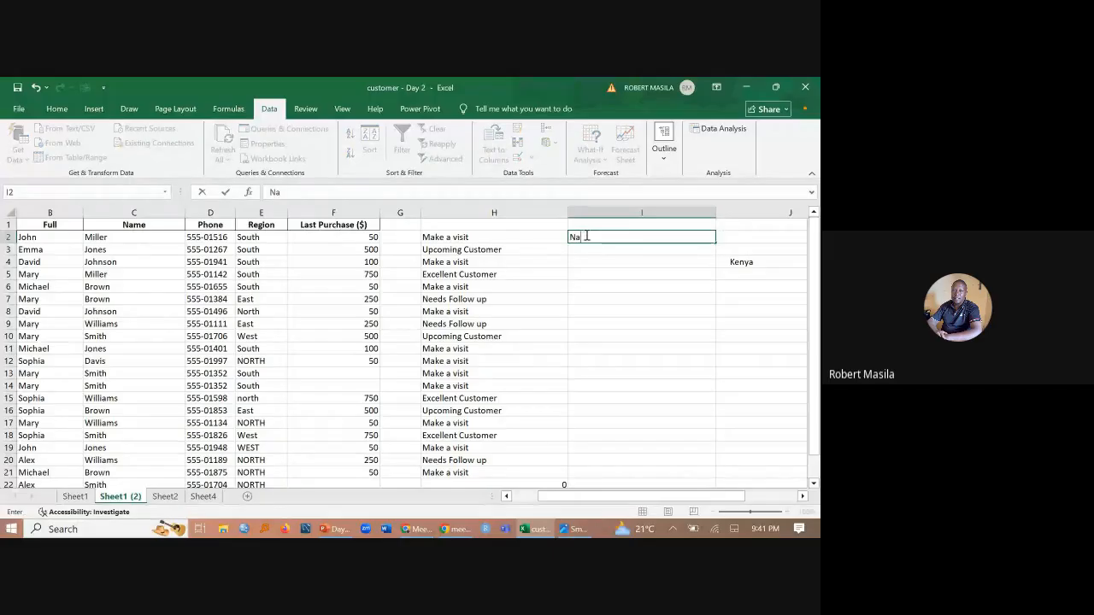
{"action": "type", "text": "irobi2025"}
- Replace the date in J2 with the formula =LEFT(I2,7) to extract the first seven characters of Nairobi2025
{"action": "left_click", "coordinate": [725, 237]}
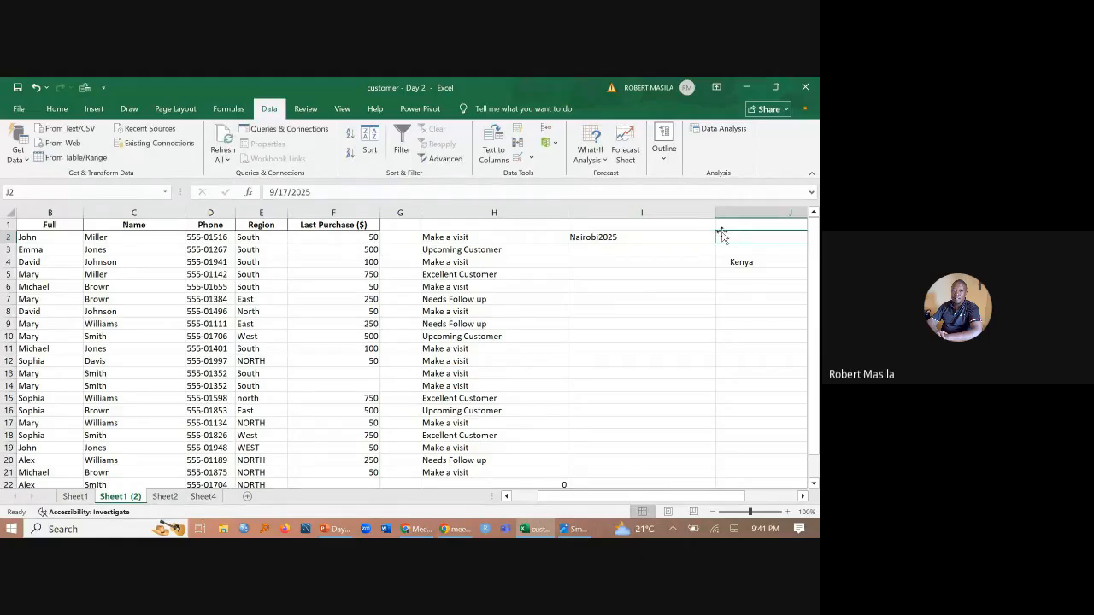
{"action": "scroll", "coordinate": [722, 237], "scroll_direction": "right", "scroll_amount": 1}
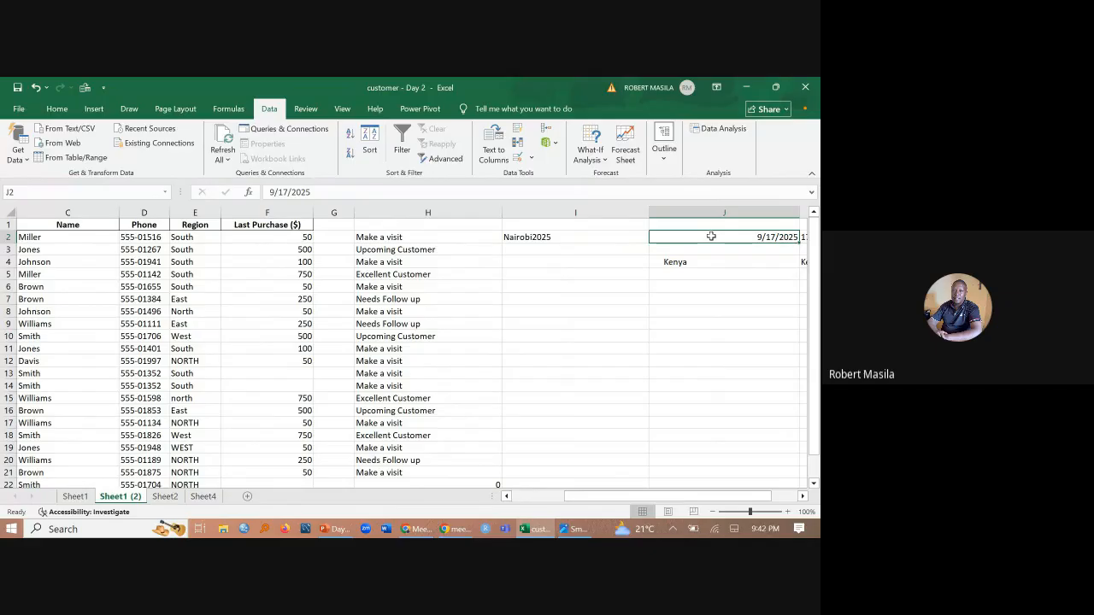
{"action": "key", "text": "BackSpace"}
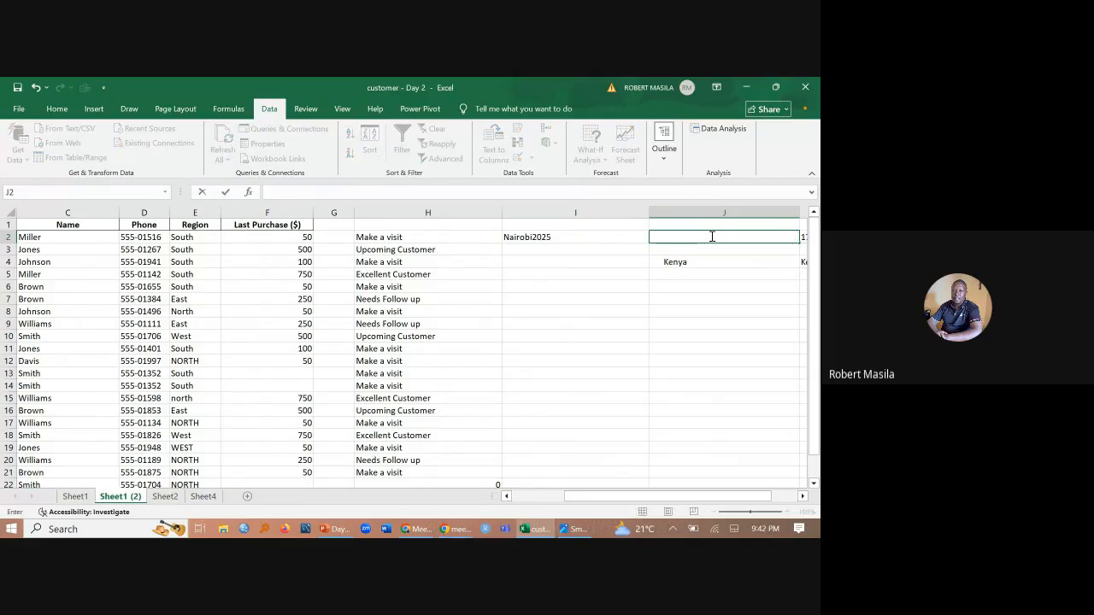
{"action": "type", "text": "=left"}
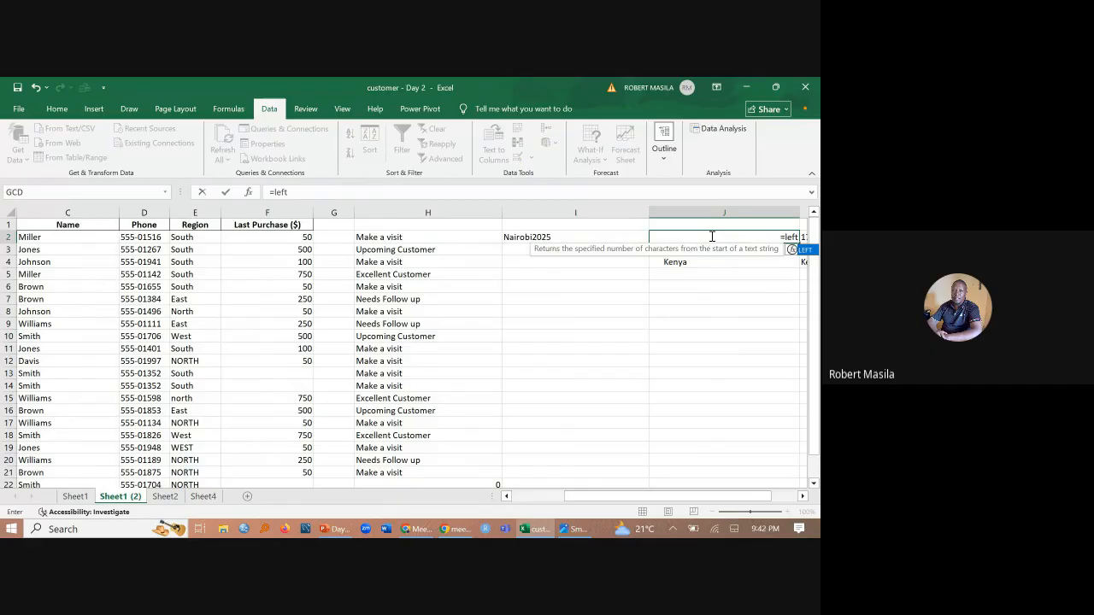
{"action": "type", "text": "("}
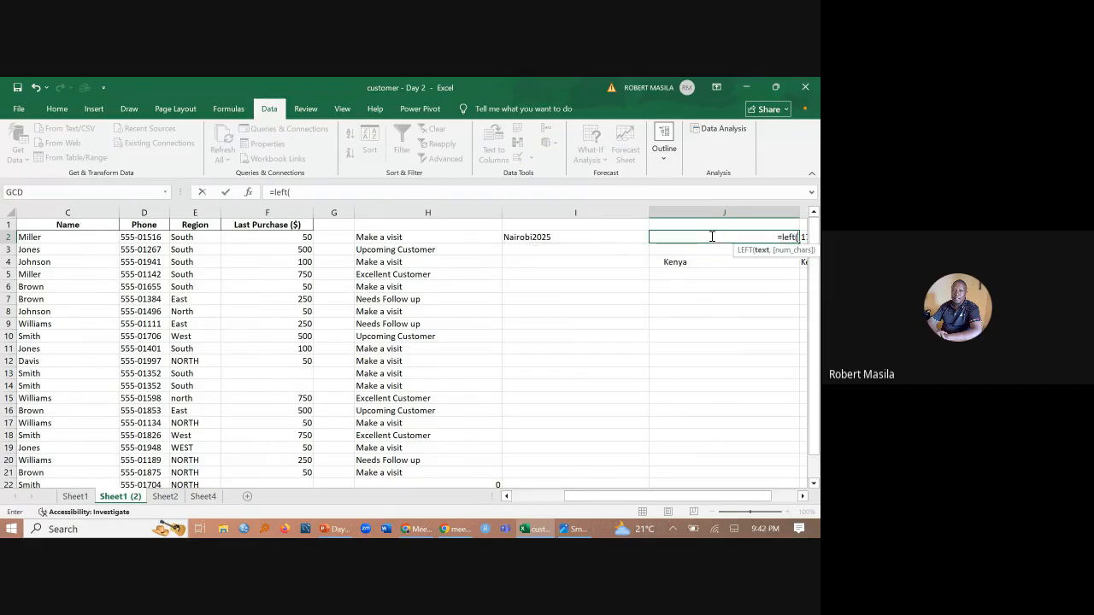
{"action": "left_click", "coordinate": [566, 236]}
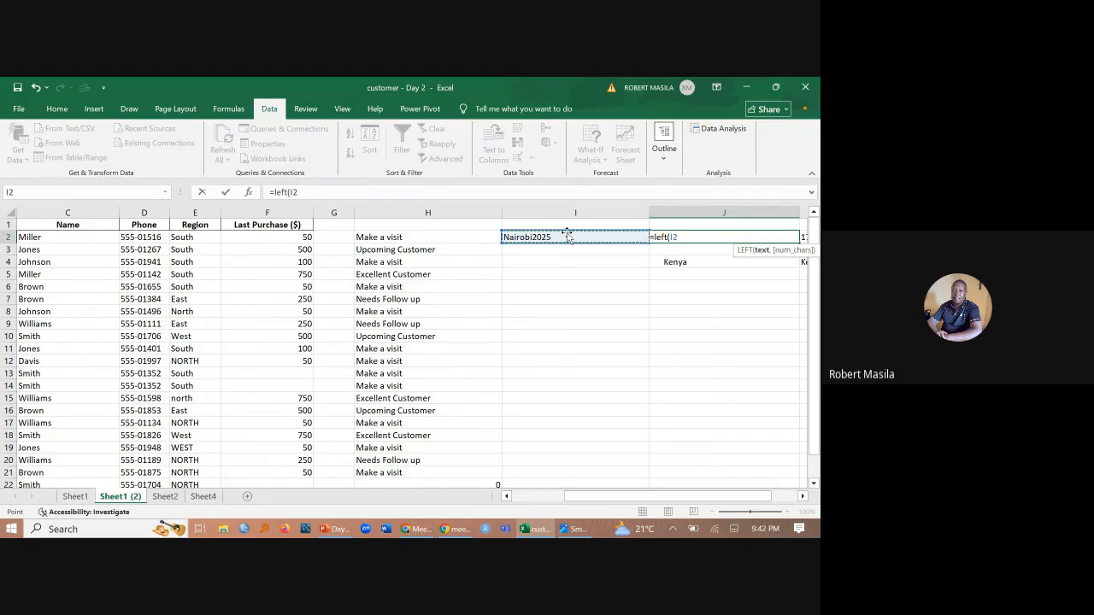
{"action": "type", "text": "7"}
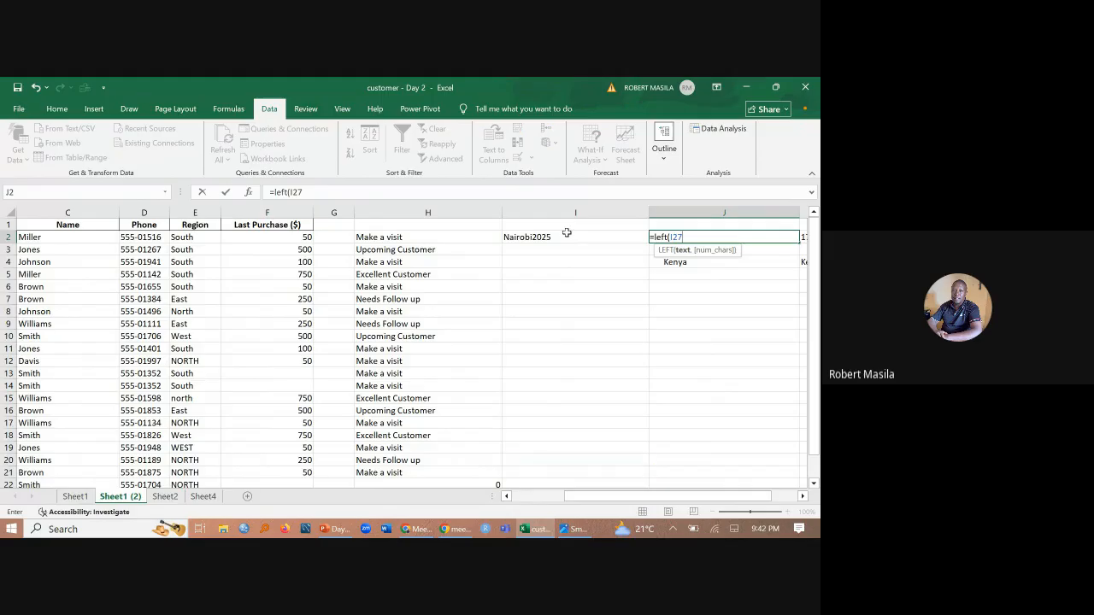
{"action": "key", "text": "BackSpace"}
{"action": "type", "text": ",7"}
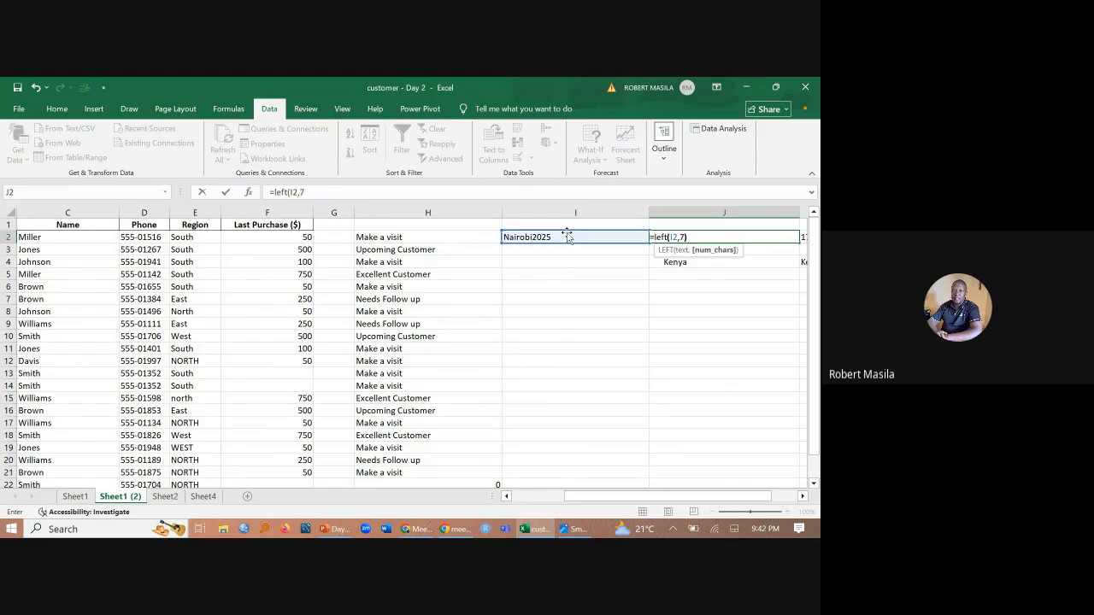
{"action": "key", "text": "Return"}
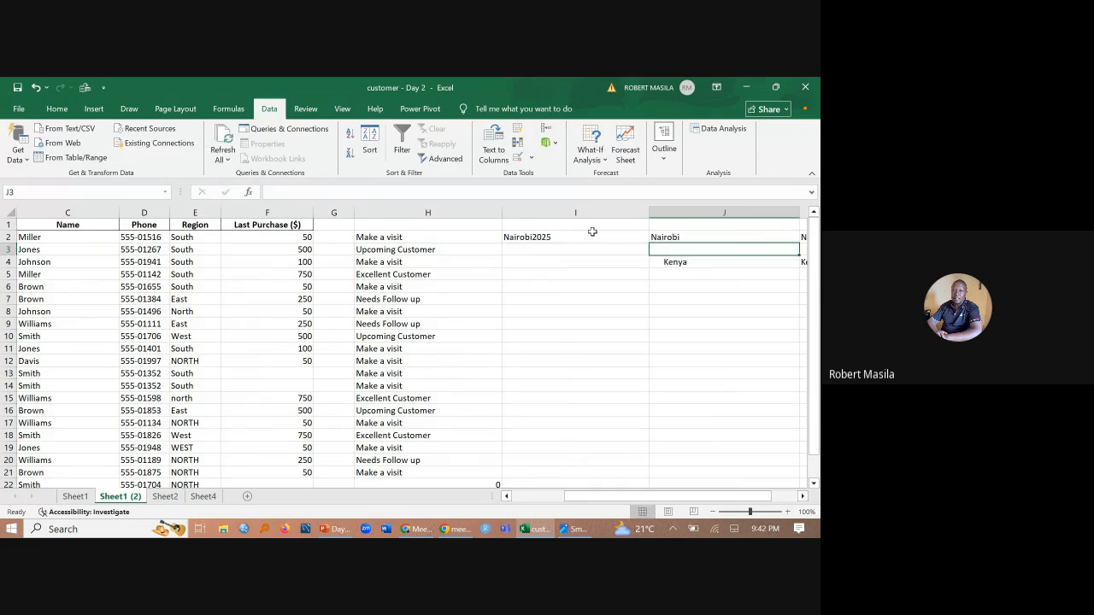
{"action": "left_click", "coordinate": [718, 242]}
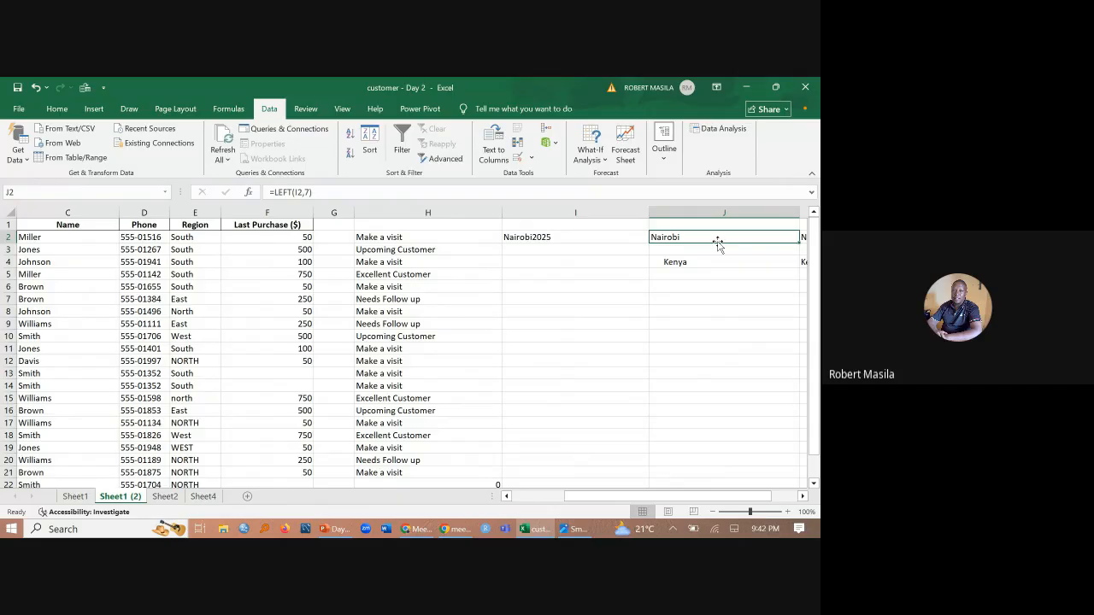
- Enter the formula =RIGHT(I2,4) in J3 to extract the last four characters of Nairobi2025
{"action": "left_click", "coordinate": [690, 251]}
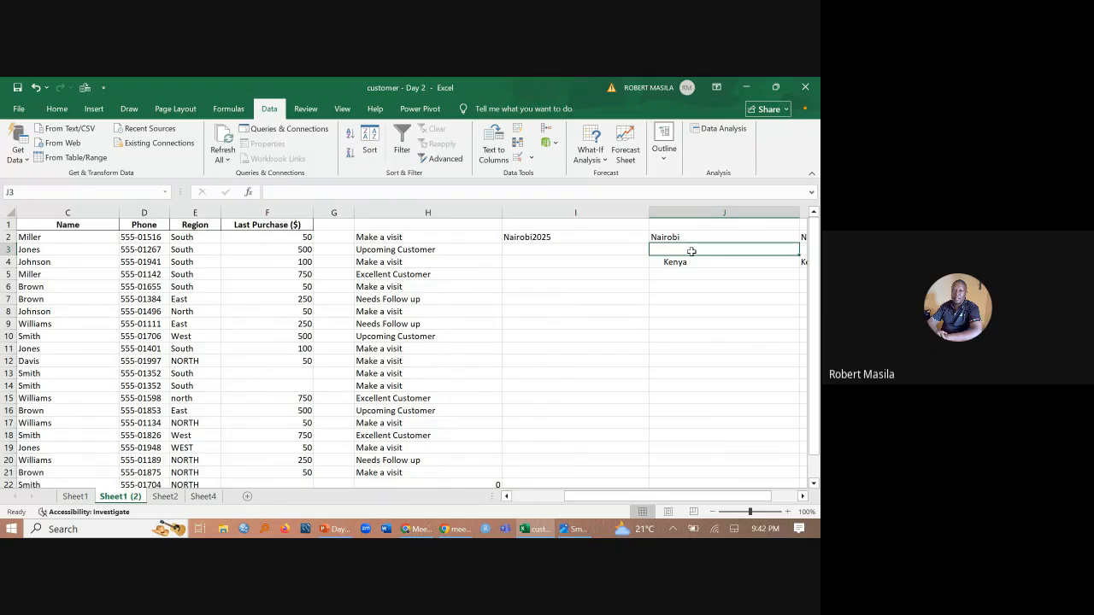
{"action": "type", "text": "=righ"}
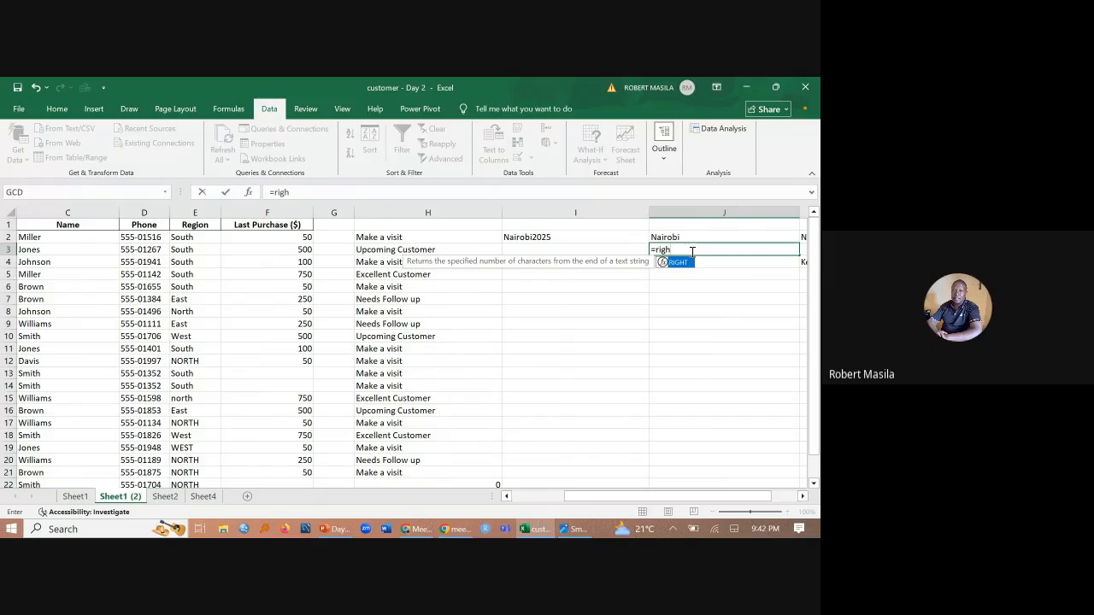
{"action": "double_click", "coordinate": [674, 264]}
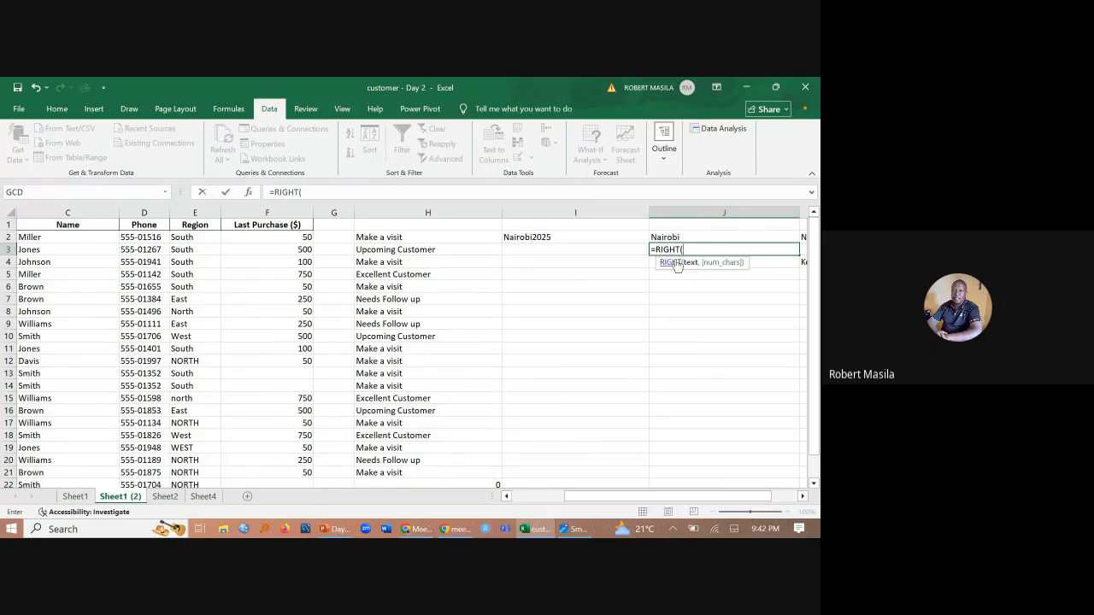
{"action": "left_click", "coordinate": [677, 262]}
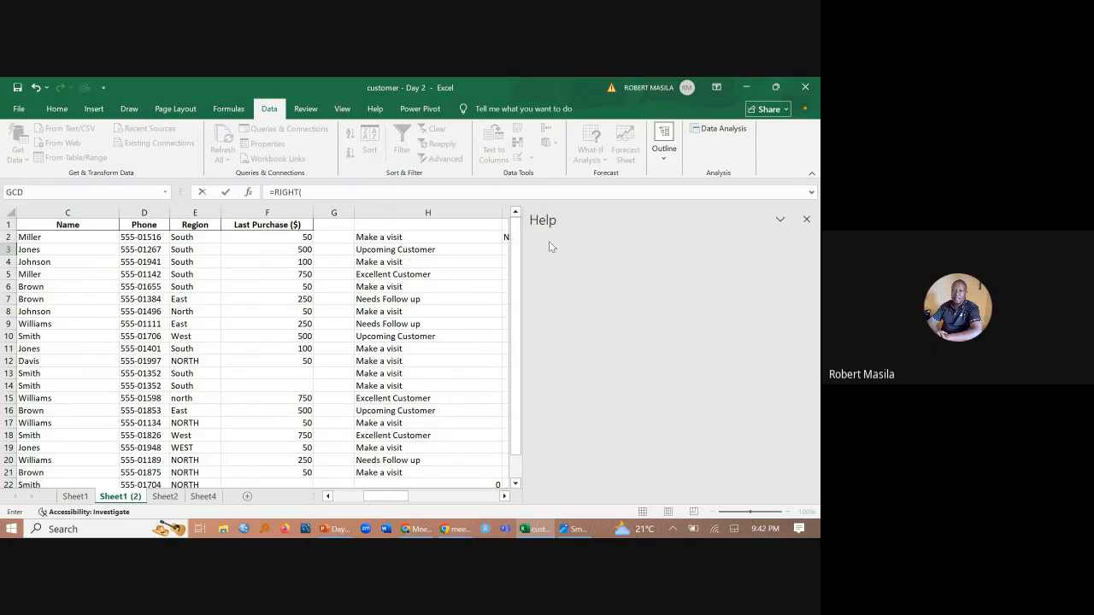
{"action": "left_click", "coordinate": [806, 218]}
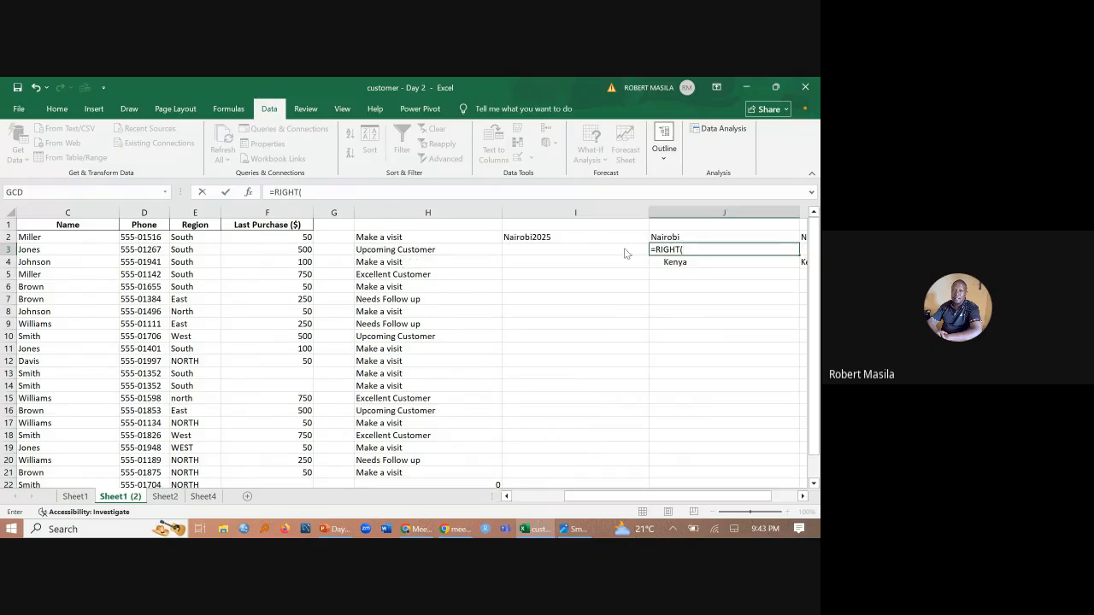
{"action": "left_click", "coordinate": [543, 238]}
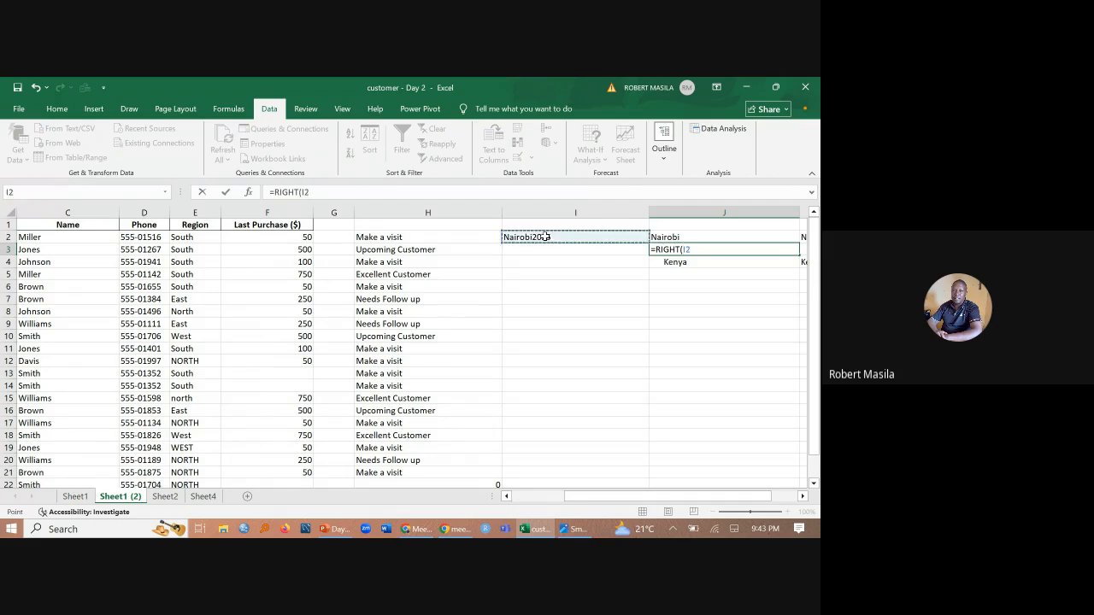
{"action": "type", "text": ","}
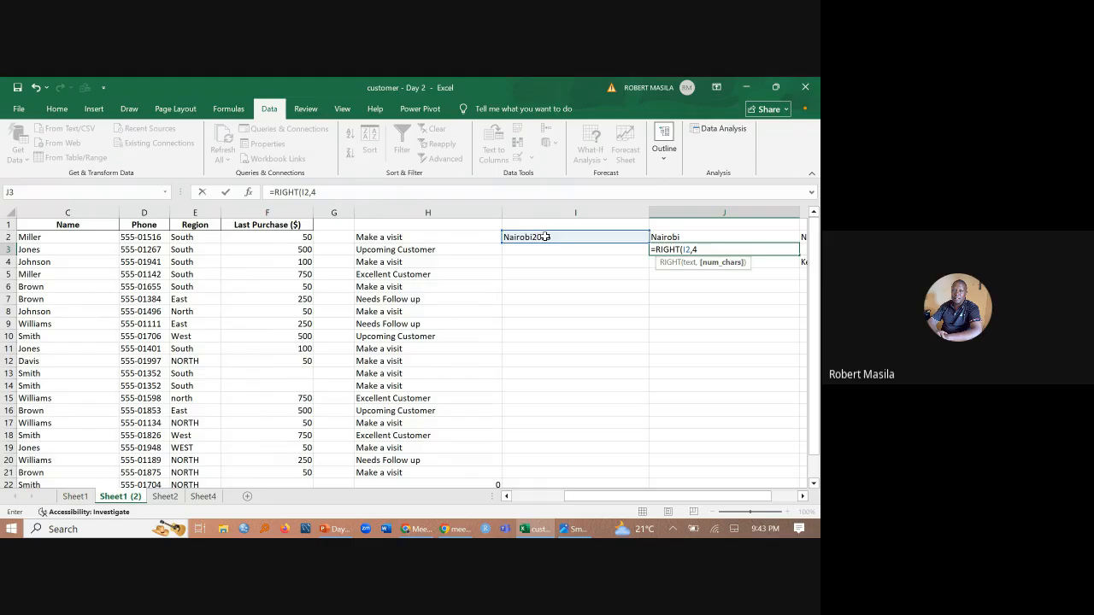
{"action": "type", "text": "4"}
{"action": "key", "text": "Return"}
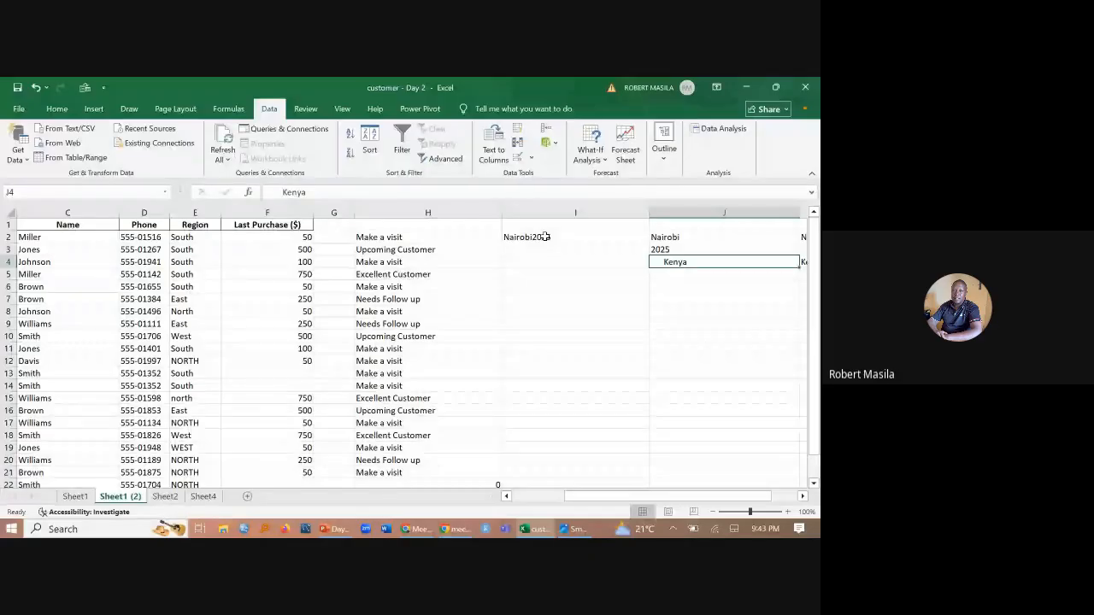
- Enter a sample phone number with its digit groups separated by hyphens in cell I5
{"action": "left_click", "coordinate": [541, 275]}
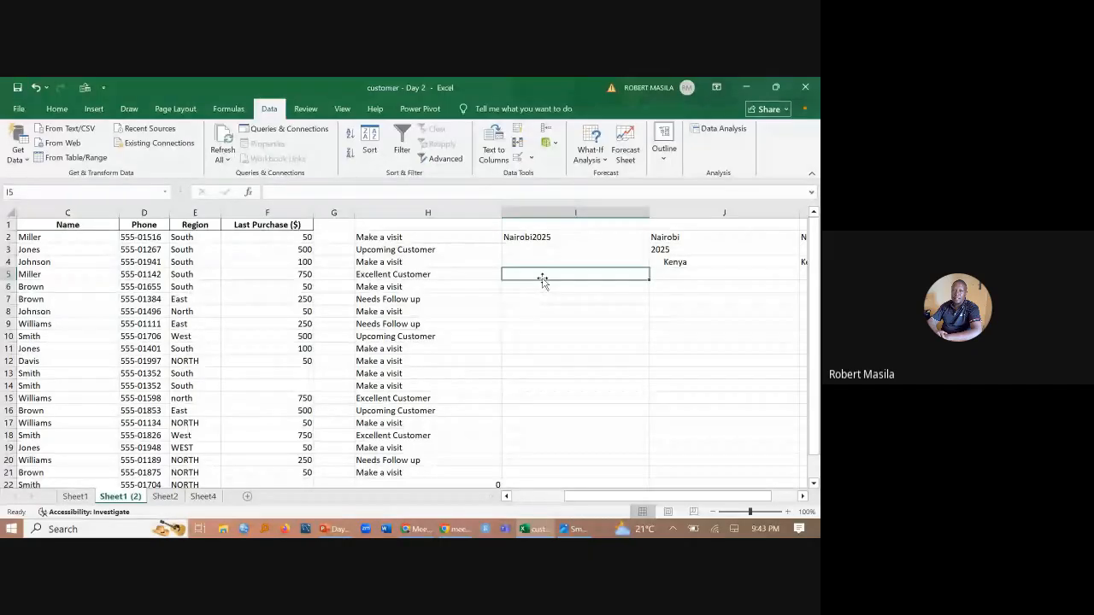
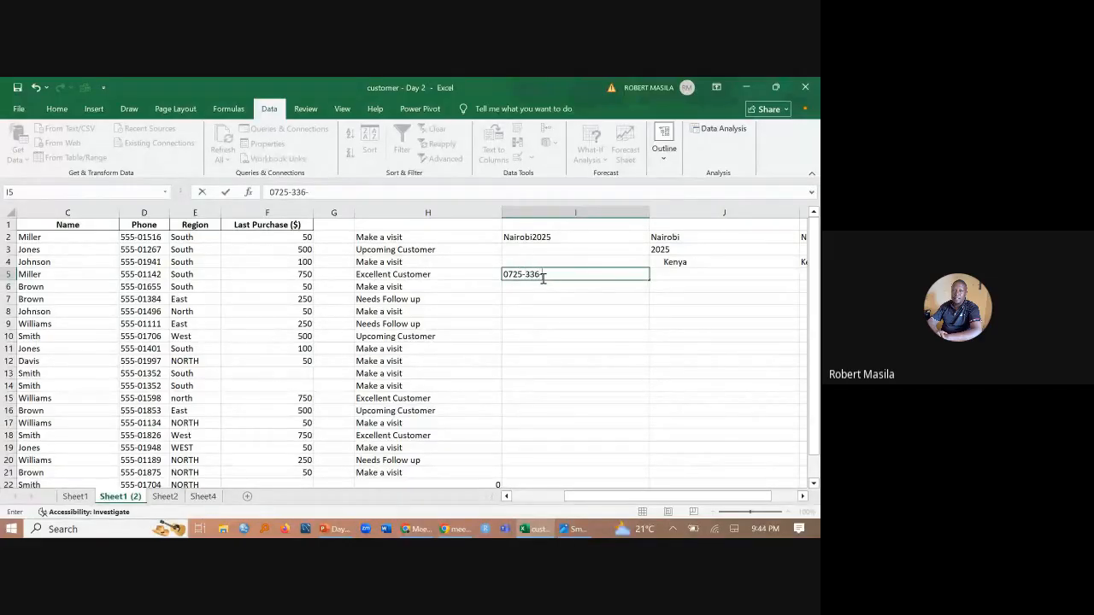
- Enter the formula =SUBSTITUTE(I5,"-","") in J5 to strip the hyphens from the phone number in I5
{"action": "left_click", "coordinate": [719, 272]}
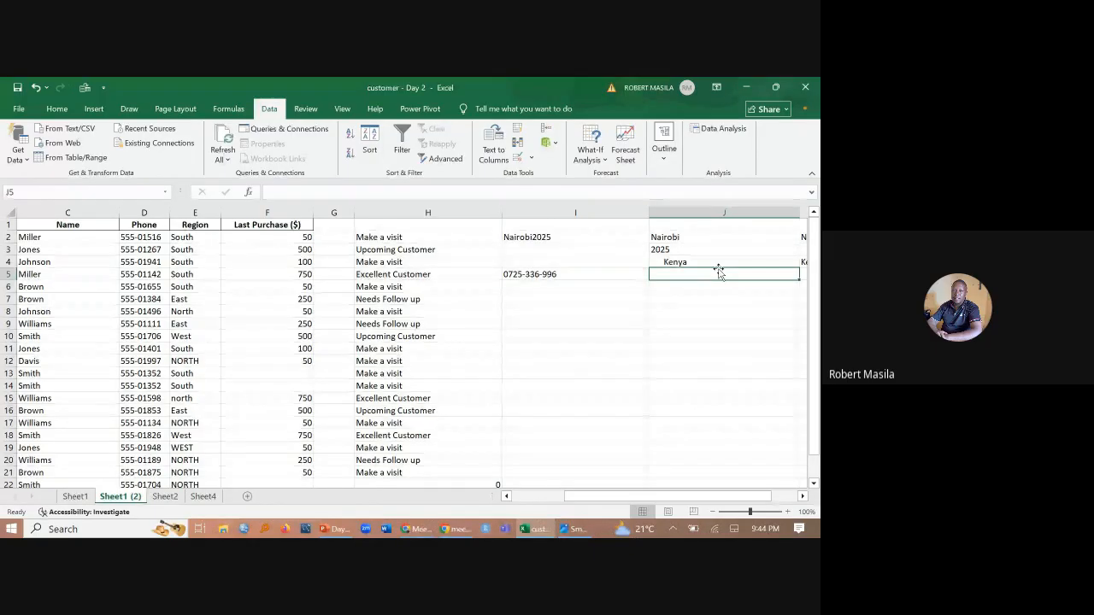
{"action": "type", "text": "="}
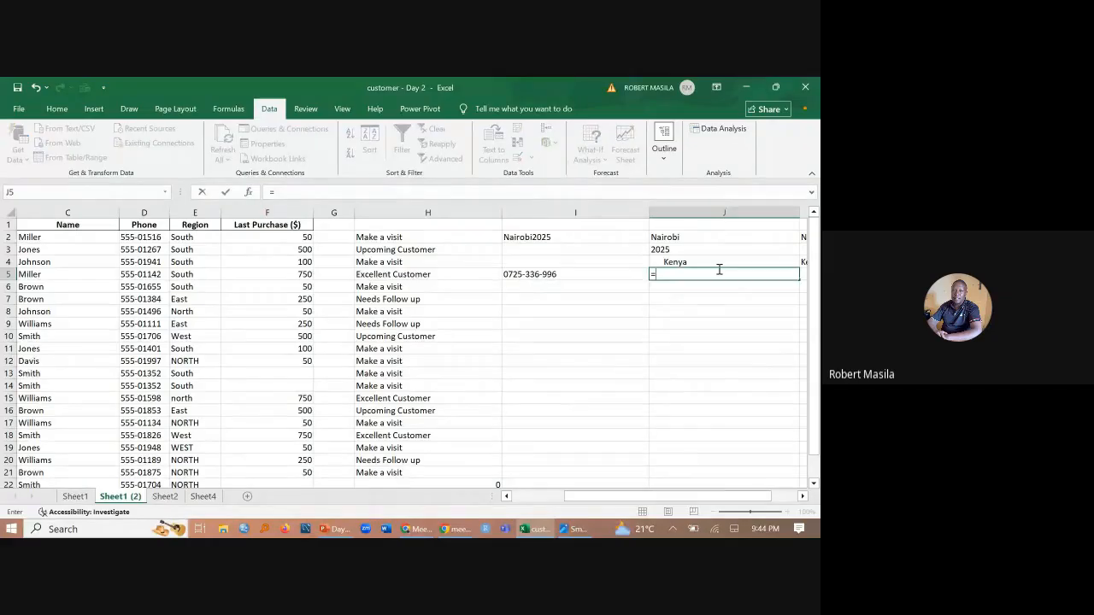
{"action": "type", "text": "sub"}
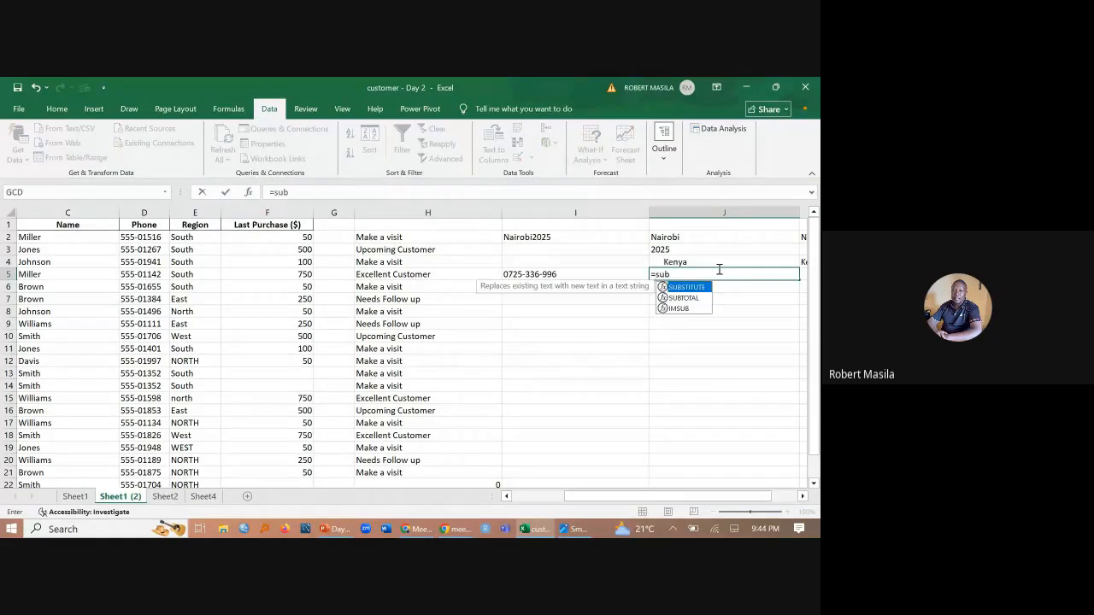
{"action": "key", "text": "Tab"}
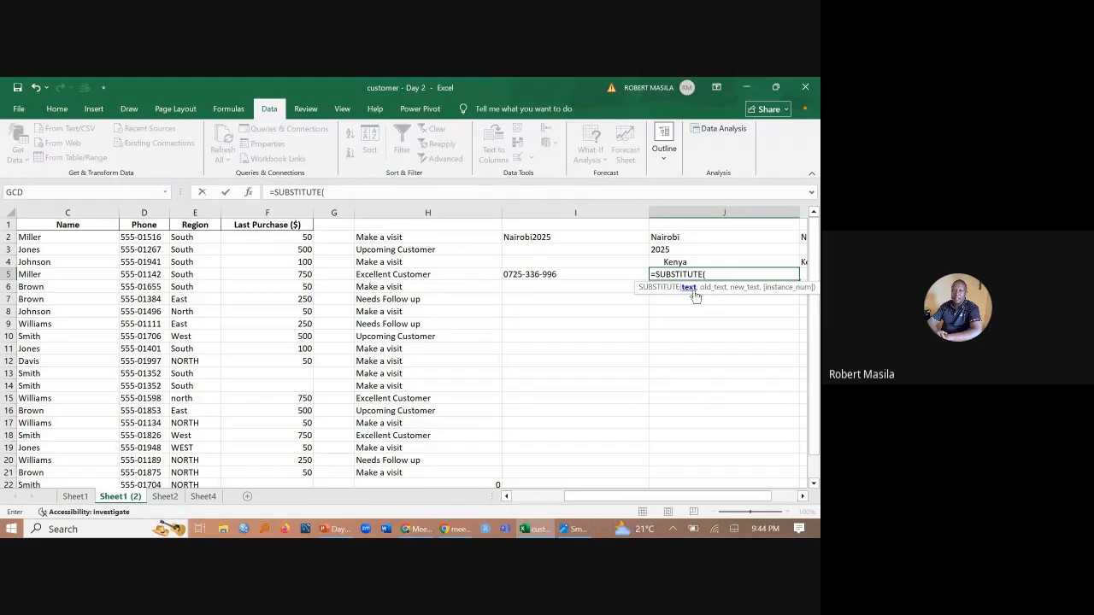
{"action": "left_click", "coordinate": [550, 284]}
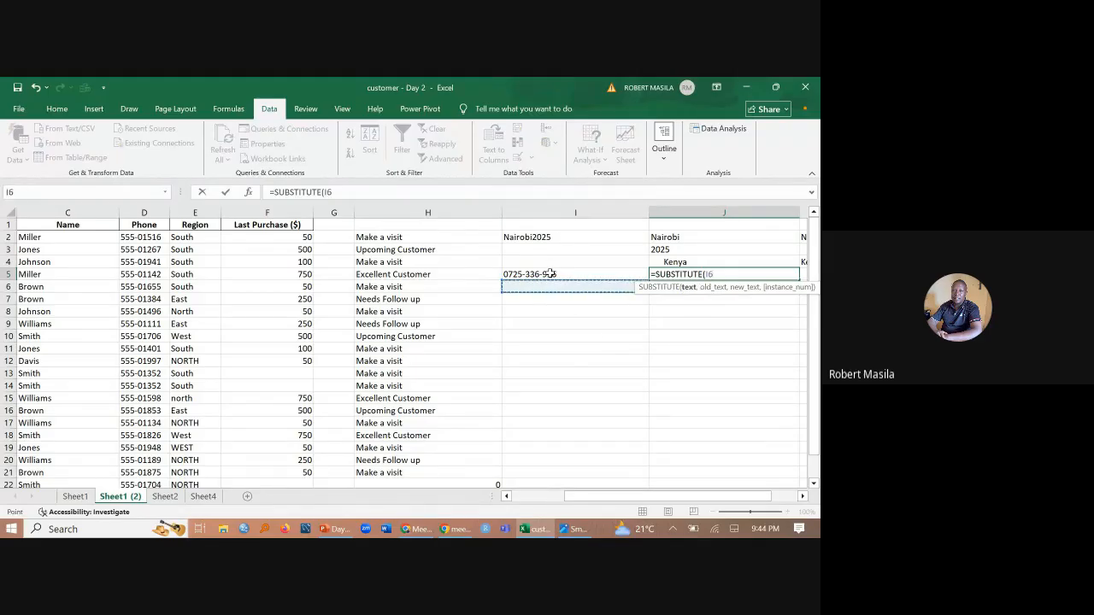
{"action": "left_click", "coordinate": [556, 274]}
{"action": "type", "text": ","}
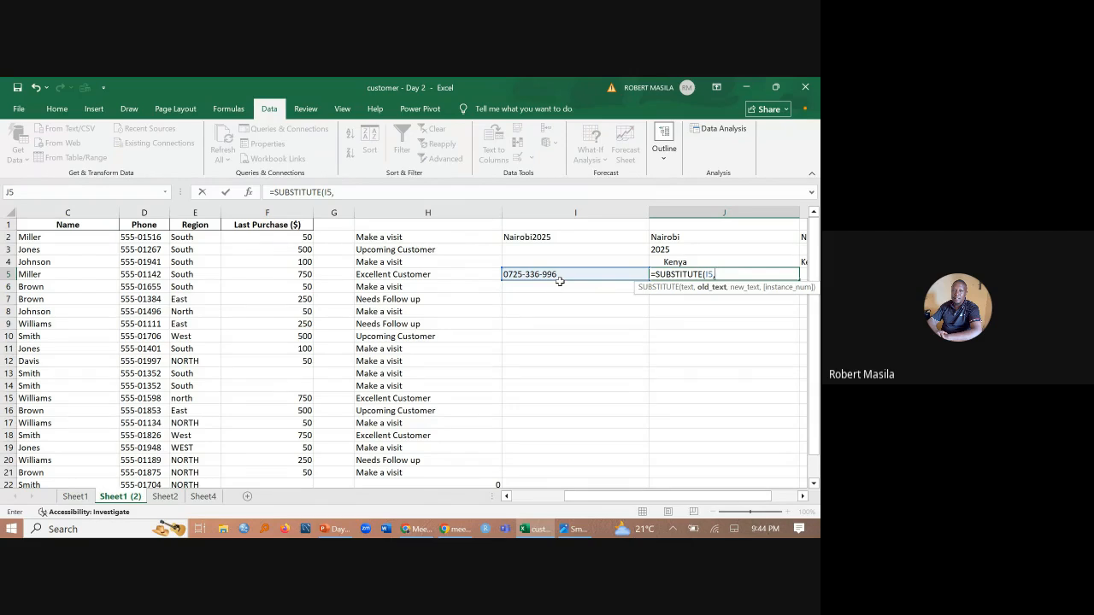
{"action": "type", "text": "\""}
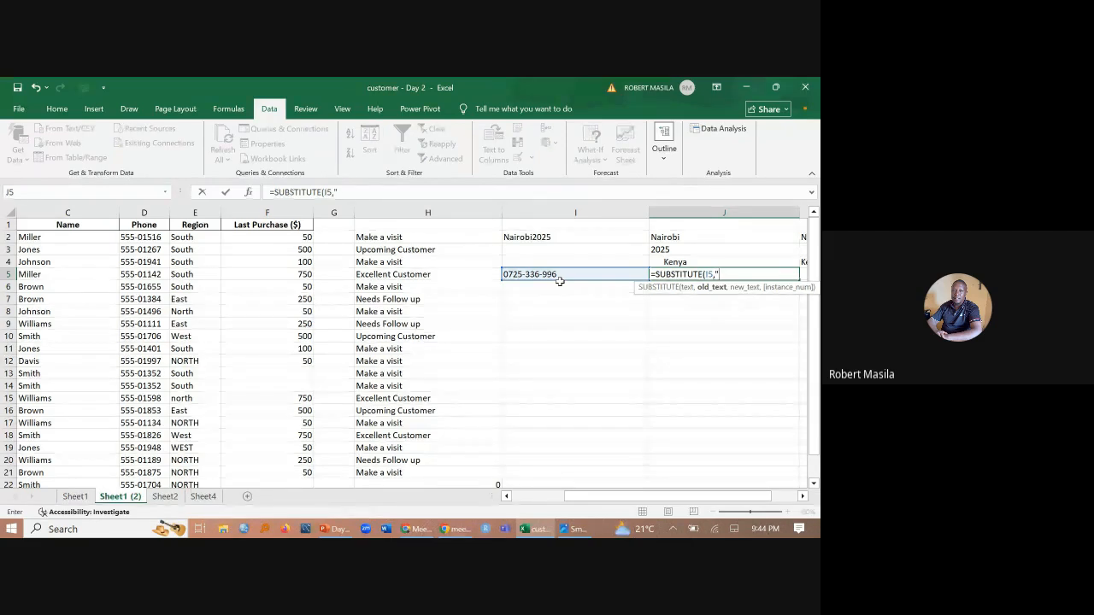
{"action": "type", "text": "-"}
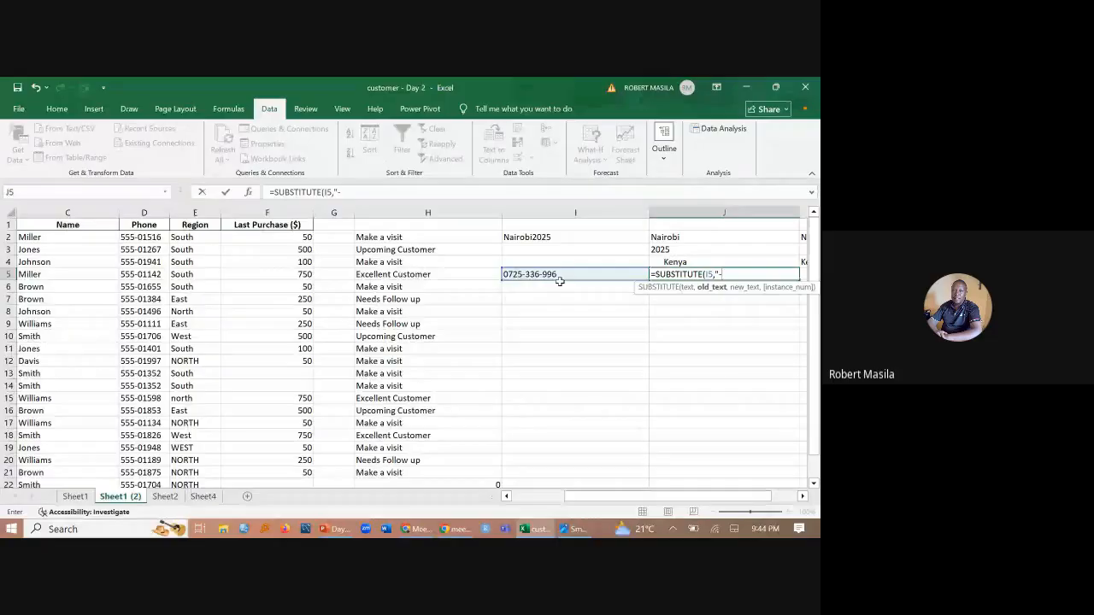
{"action": "type", "text": "\""}
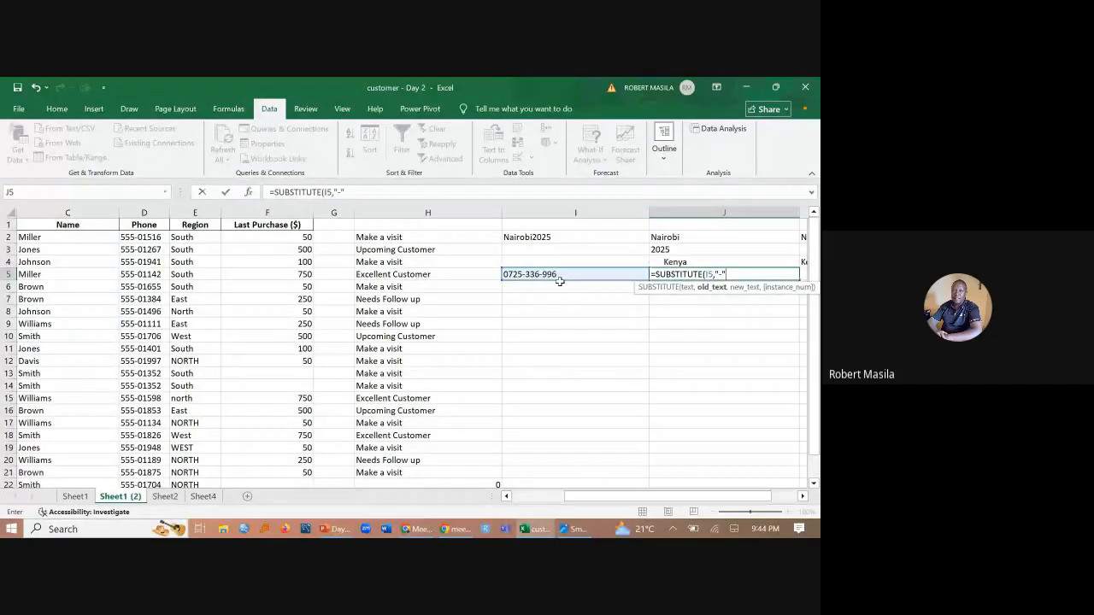
{"action": "type", "text": ",\""}
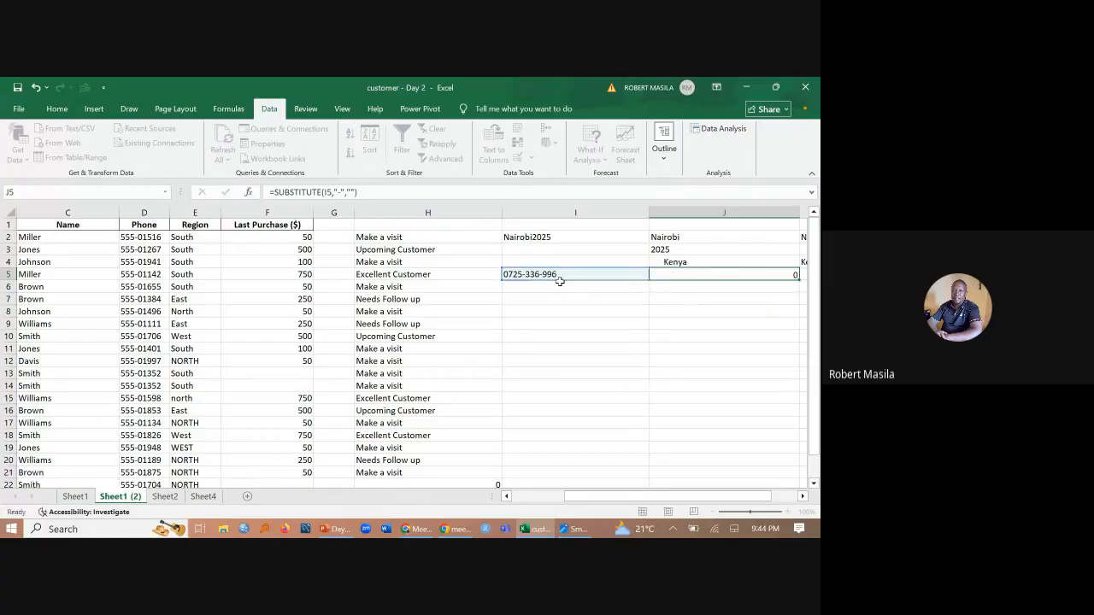
{"action": "key", "text": "Return"}
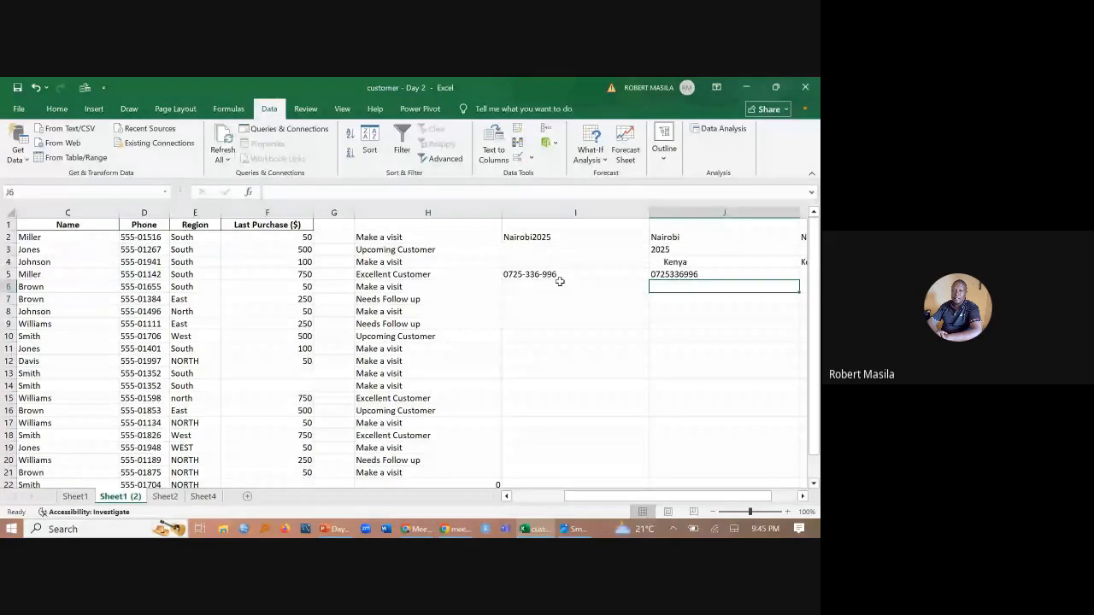
- Switch to the Google Meet call, close the in-call messages, and check the bootcamp group chat in WhatsApp Web
{"action": "left_click", "coordinate": [416, 528]}
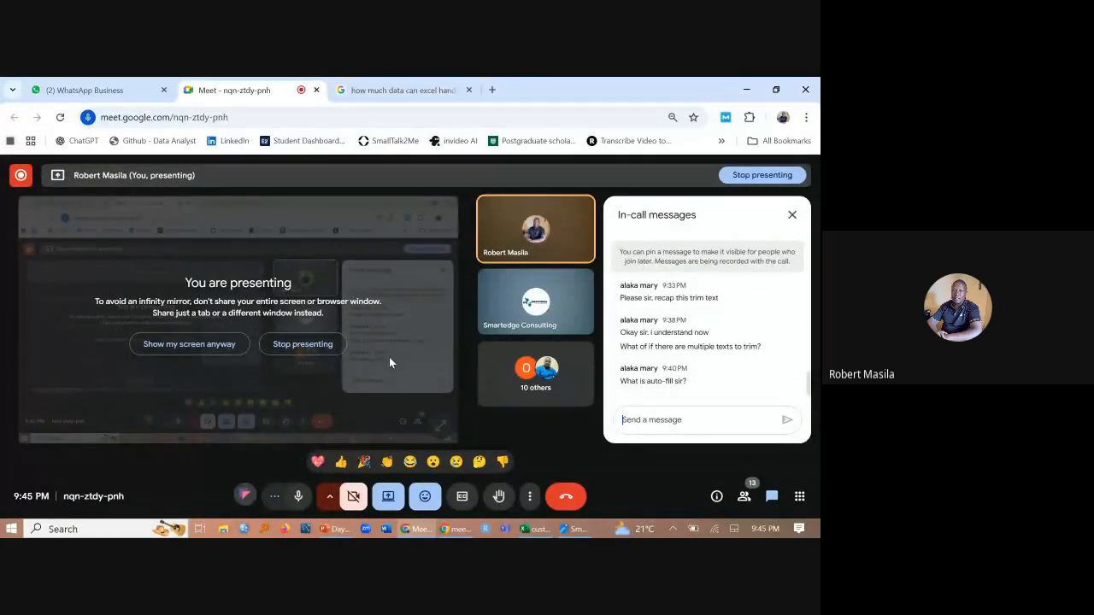
{"action": "left_click", "coordinate": [793, 216]}
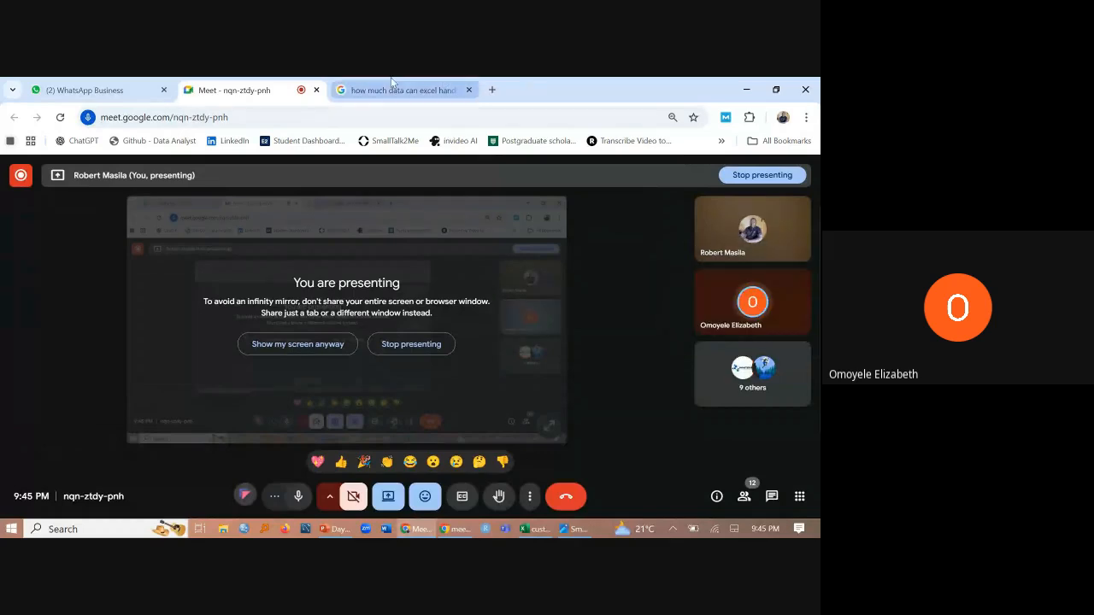
{"action": "left_click", "coordinate": [100, 85]}
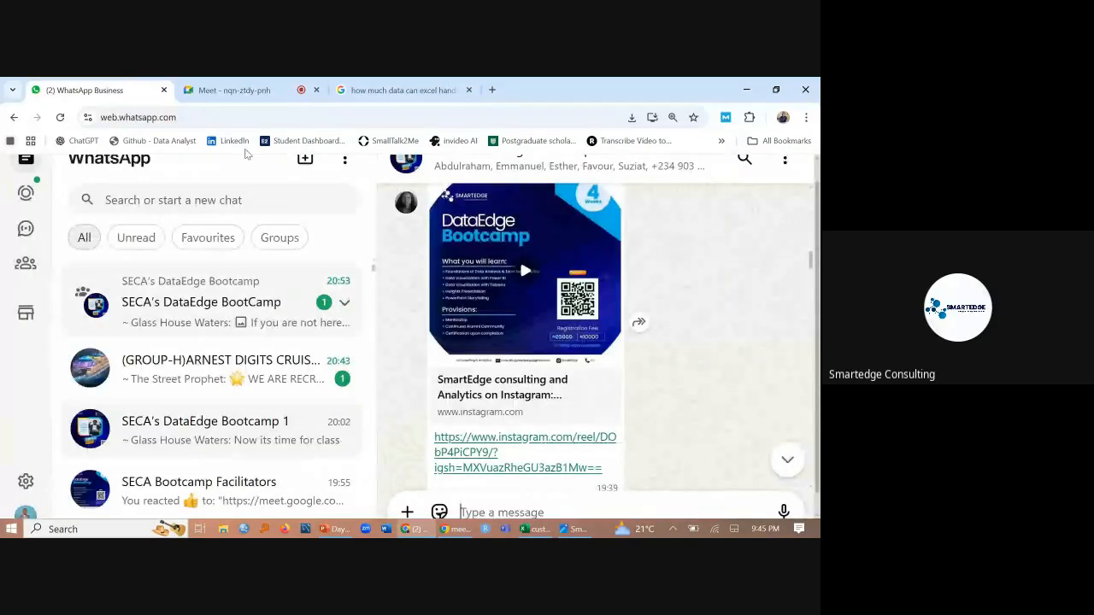
{"action": "left_click", "coordinate": [214, 85]}
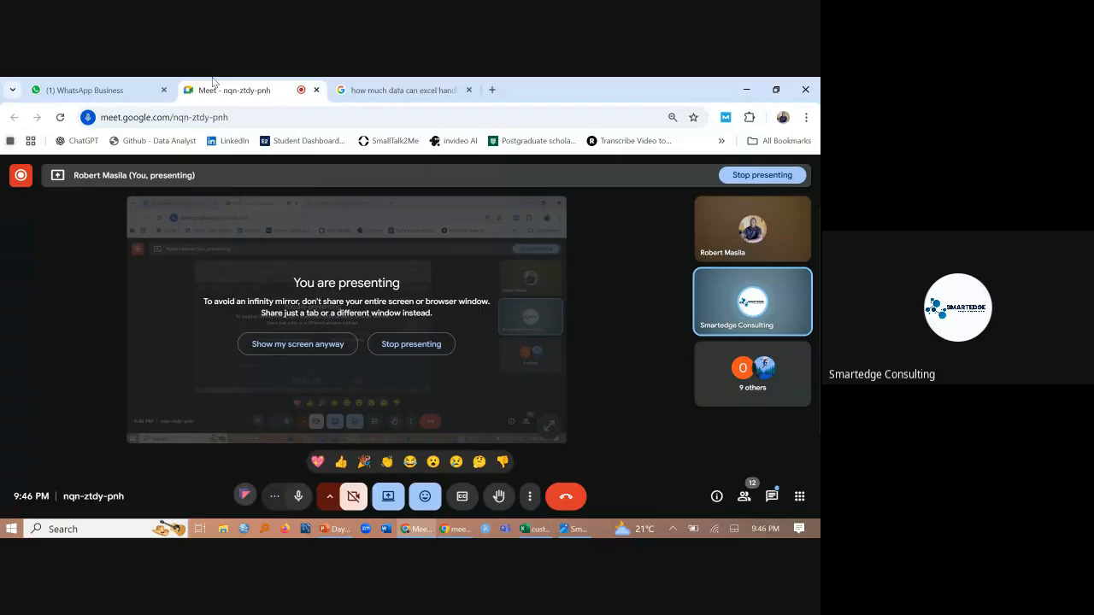
{"action": "left_click", "coordinate": [133, 83]}
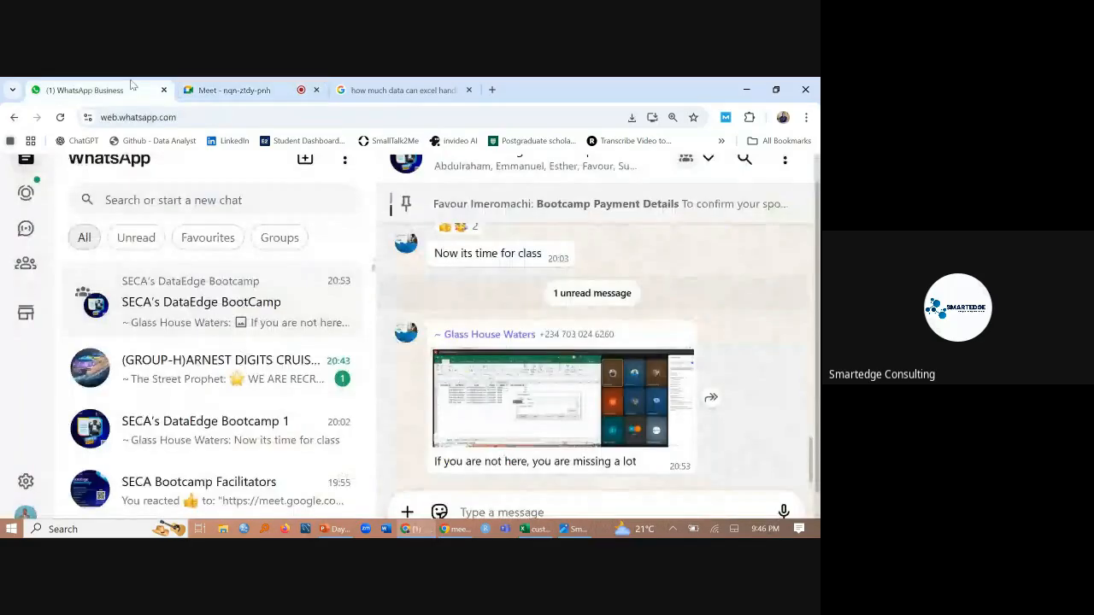
{"action": "left_click", "coordinate": [233, 90]}
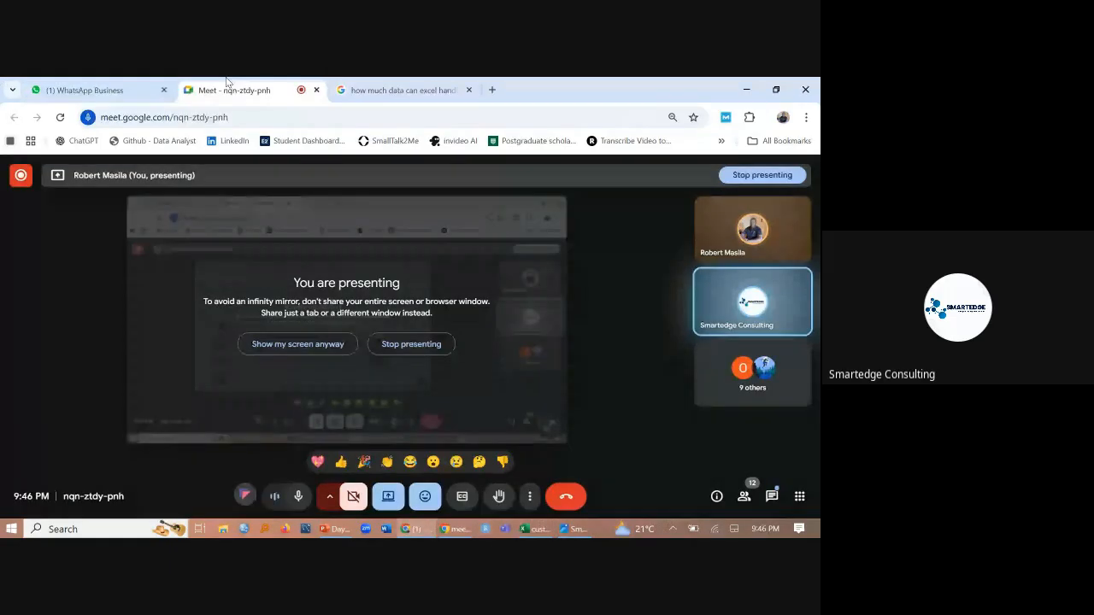
- Switch back to Excel, autofill Nairobi2025 from I2 down to I9, and undo the fill
{"action": "left_click", "coordinate": [537, 530]}
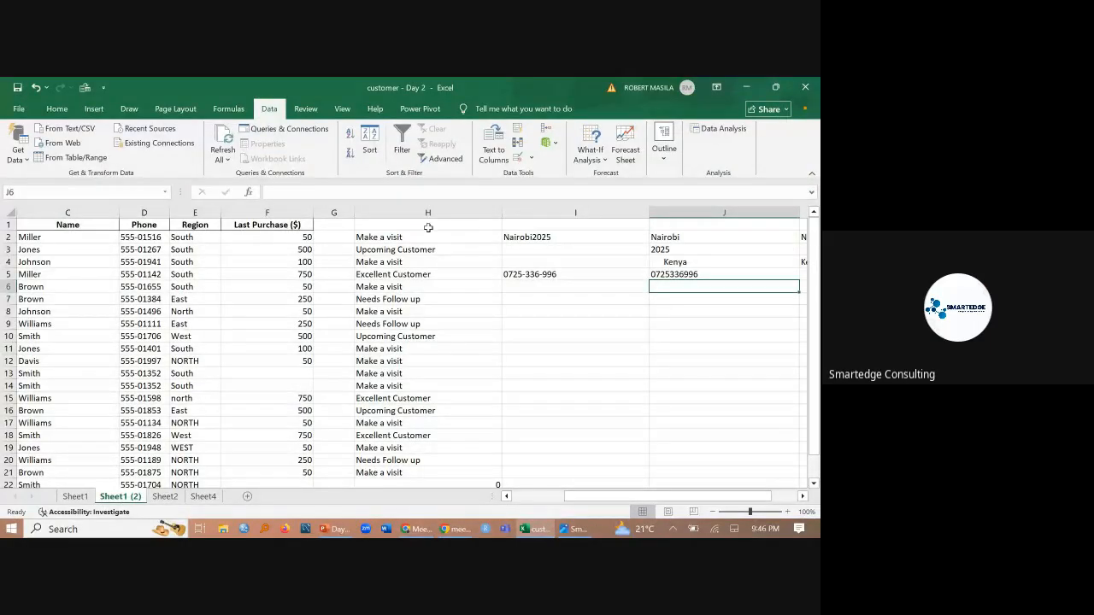
{"action": "left_click", "coordinate": [429, 237]}
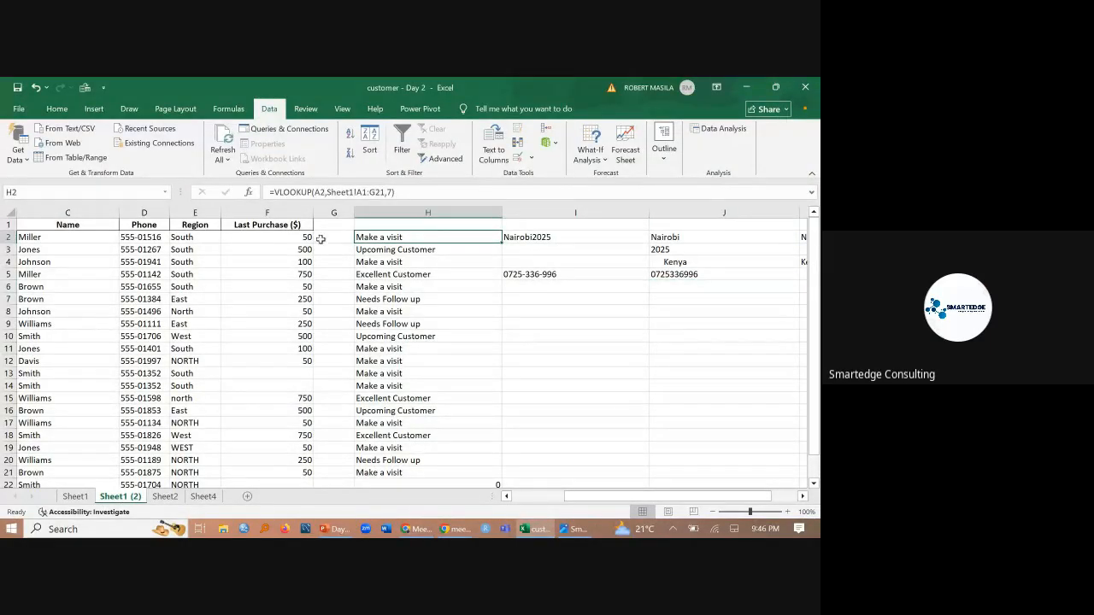
{"action": "left_click", "coordinate": [560, 236]}
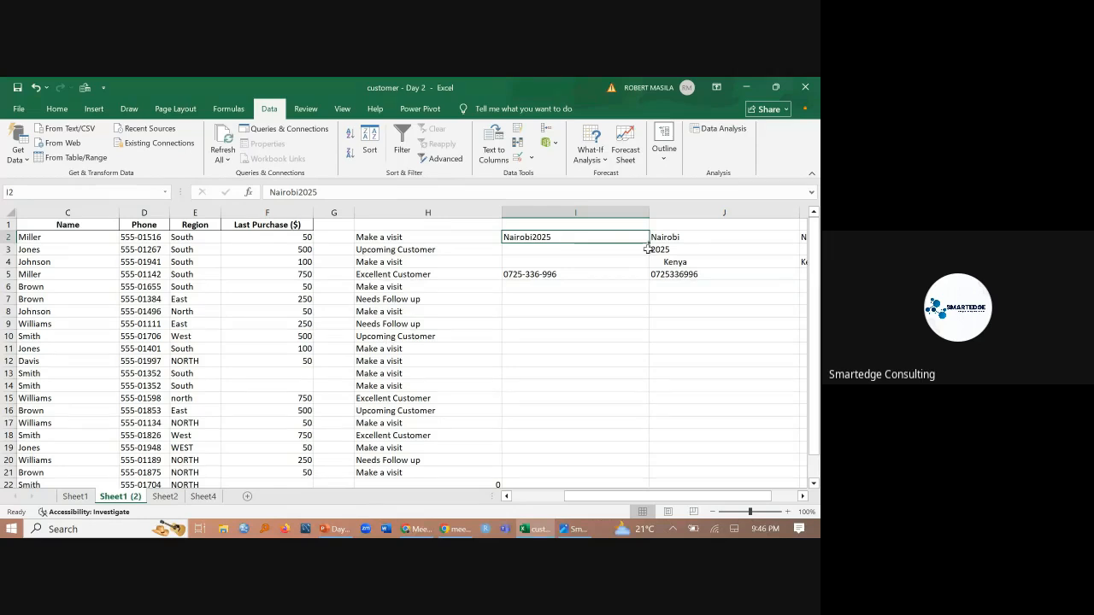
{"action": "scroll", "coordinate": [648, 244], "scroll_direction": "up", "scroll_amount": 5}
{"action": "scroll", "coordinate": [648, 244], "scroll_direction": "up", "scroll_amount": 1}
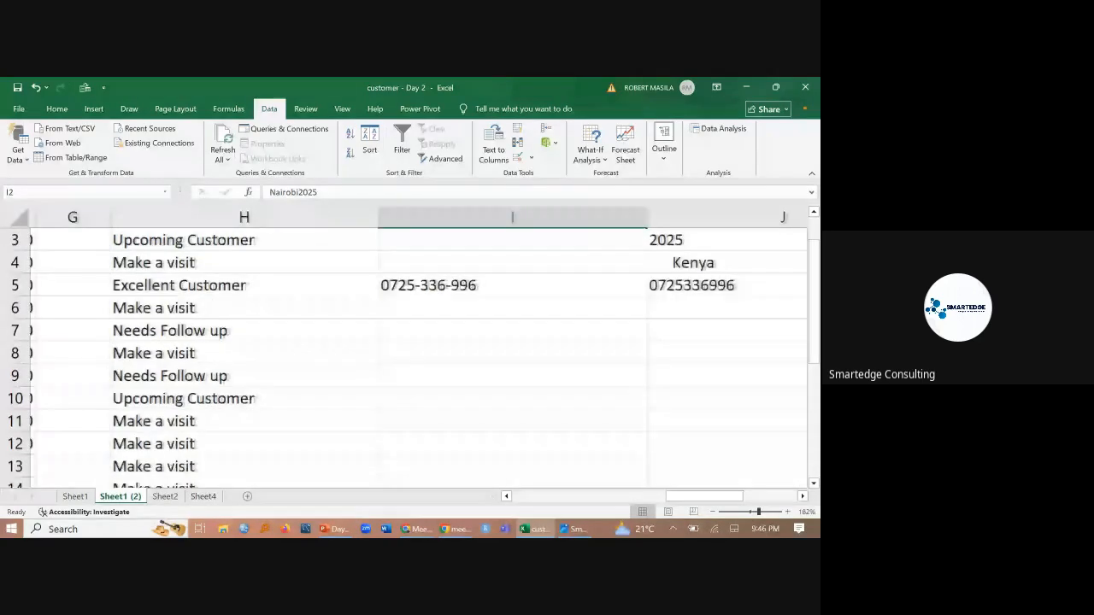
{"action": "scroll", "coordinate": [604, 265], "scroll_direction": "up", "scroll_amount": 1}
{"action": "scroll", "coordinate": [603, 264], "scroll_direction": "right", "scroll_amount": 1}
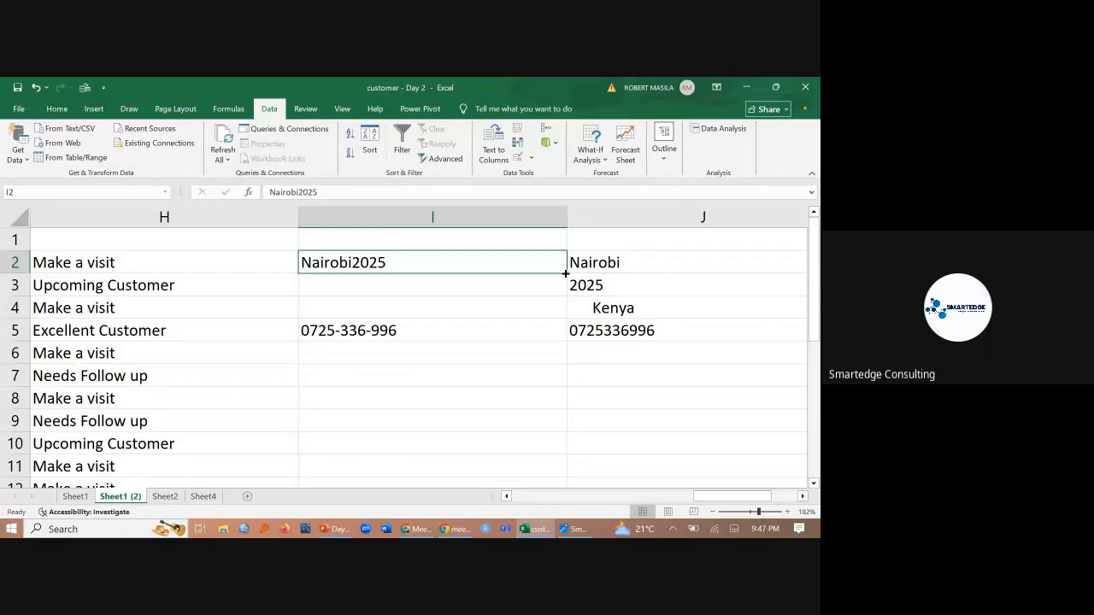
{"action": "left_click_drag", "start_coordinate": [566, 274], "coordinate": [554, 425]}
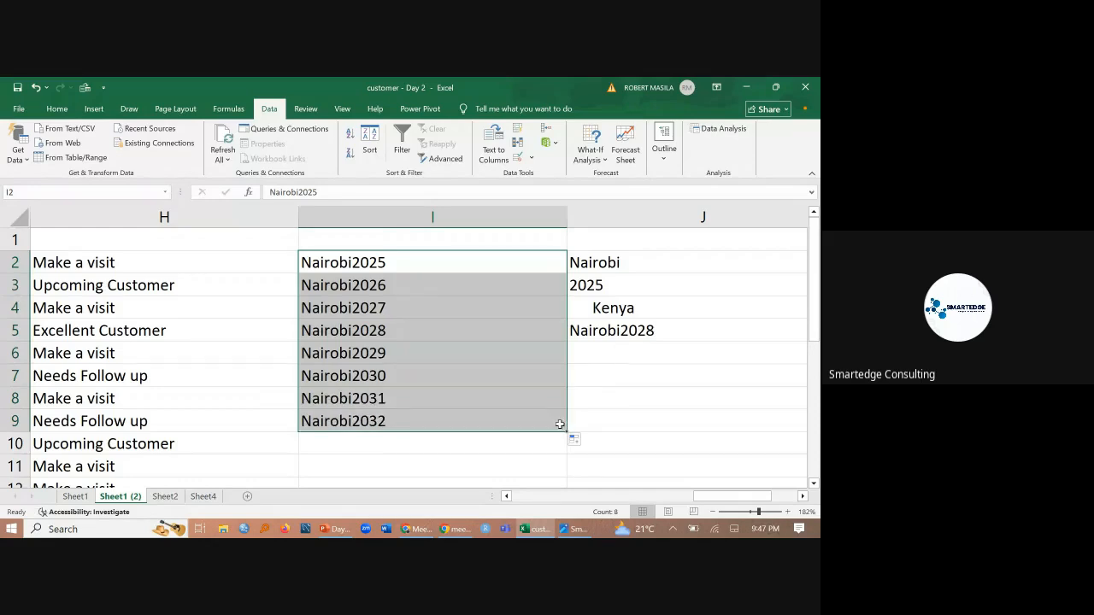
{"action": "key", "text": "ctrl+z"}
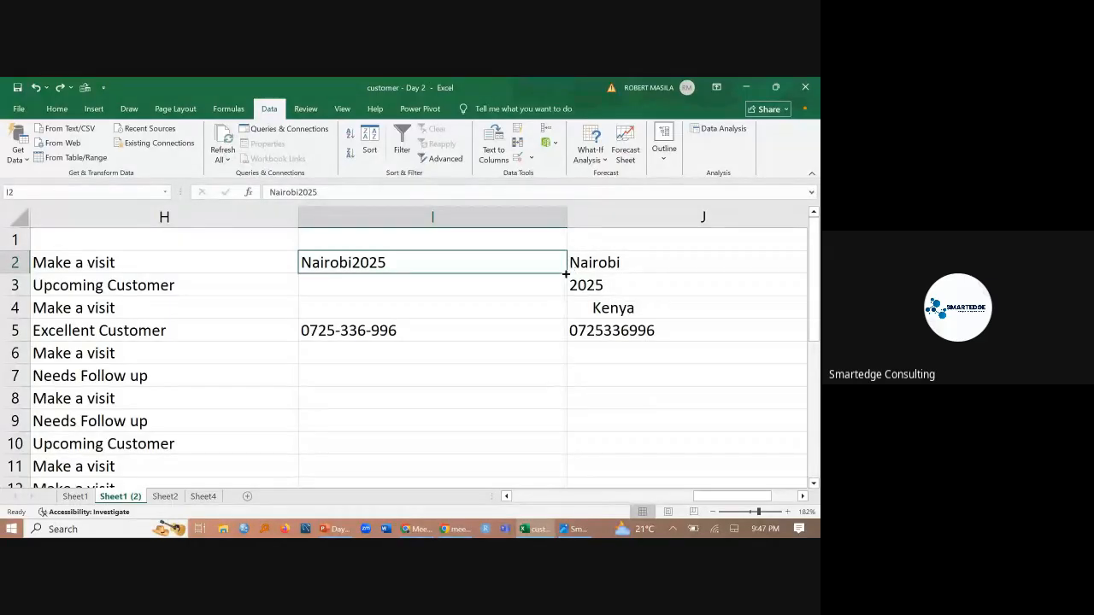
- Autofill I2 to I4, extend it to I5 and down the whole data range, and undo these fills
{"action": "left_click_drag", "start_coordinate": [566, 274], "coordinate": [566, 316]}
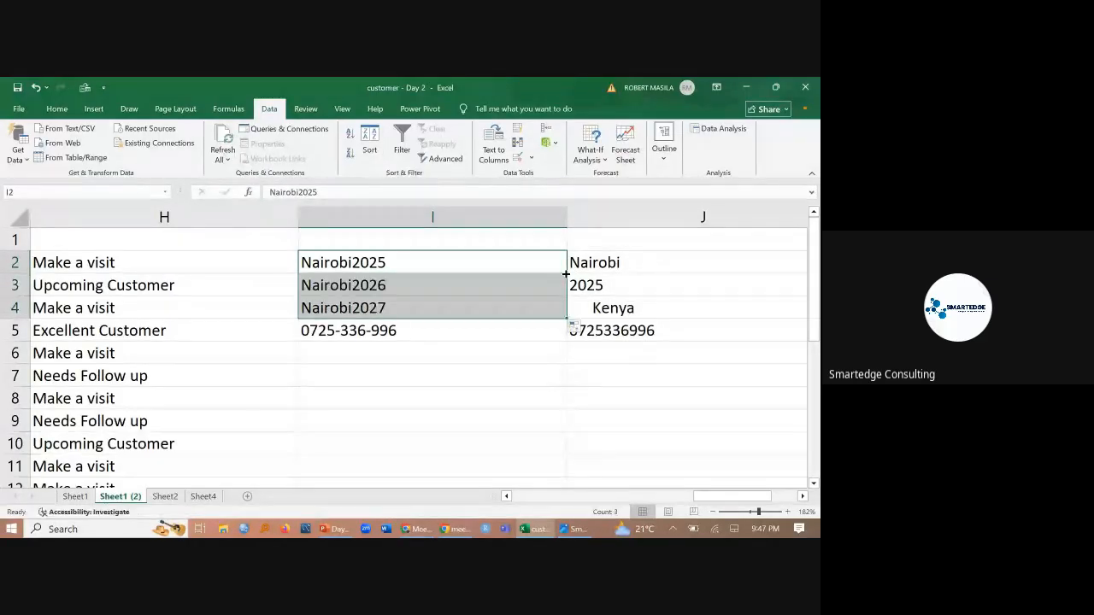
{"action": "left_click_drag", "start_coordinate": [566, 318], "coordinate": [569, 341]}
{"action": "double_click", "coordinate": [568, 340]}
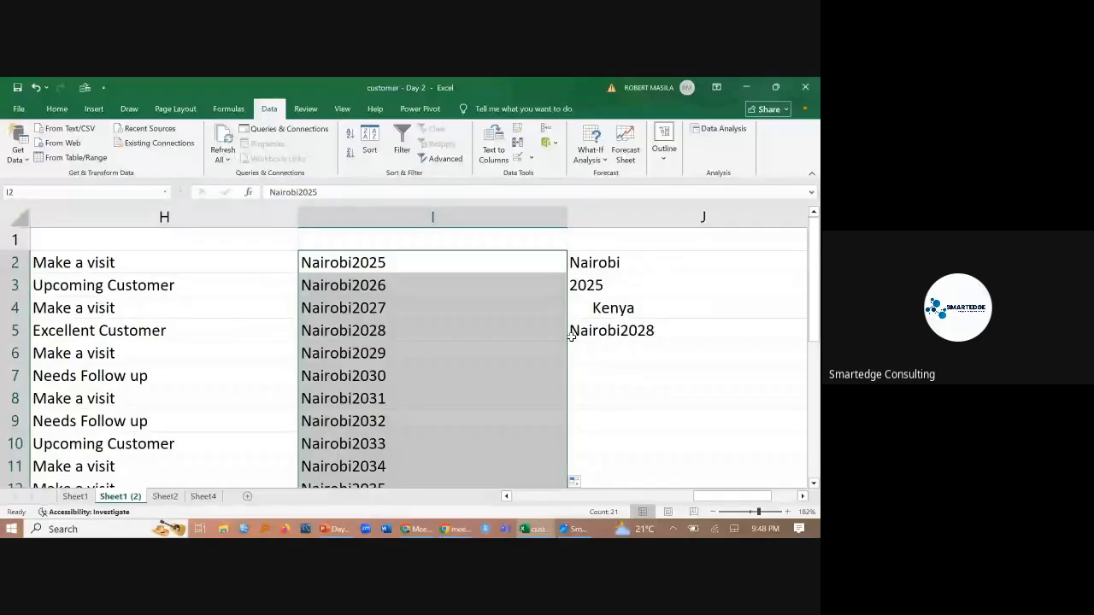
{"action": "key", "text": "ctrl+z"}
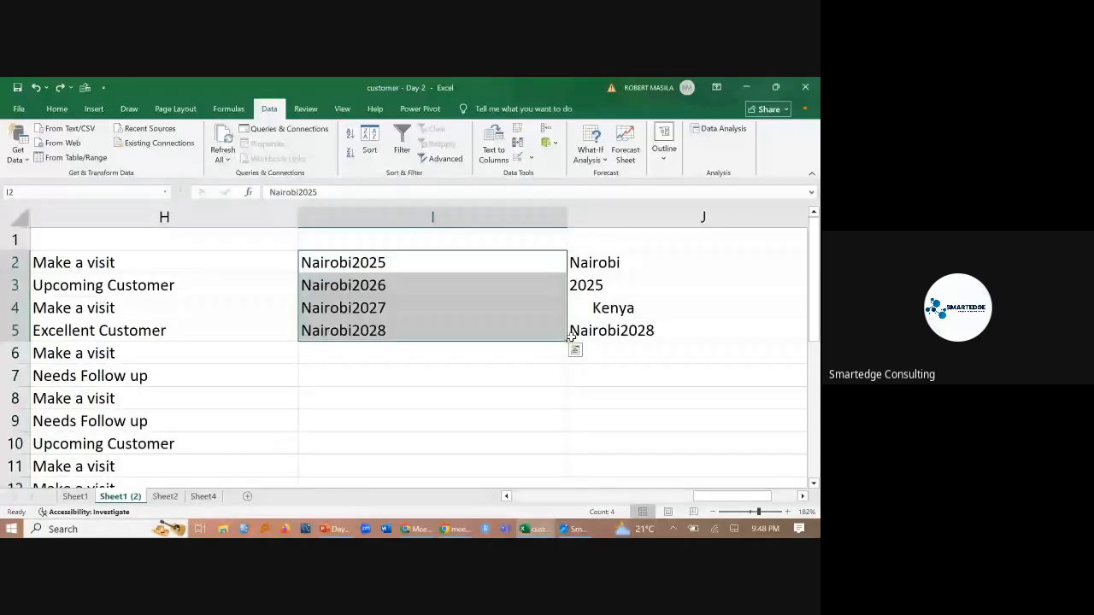
{"action": "key", "text": "ctrl+z"}
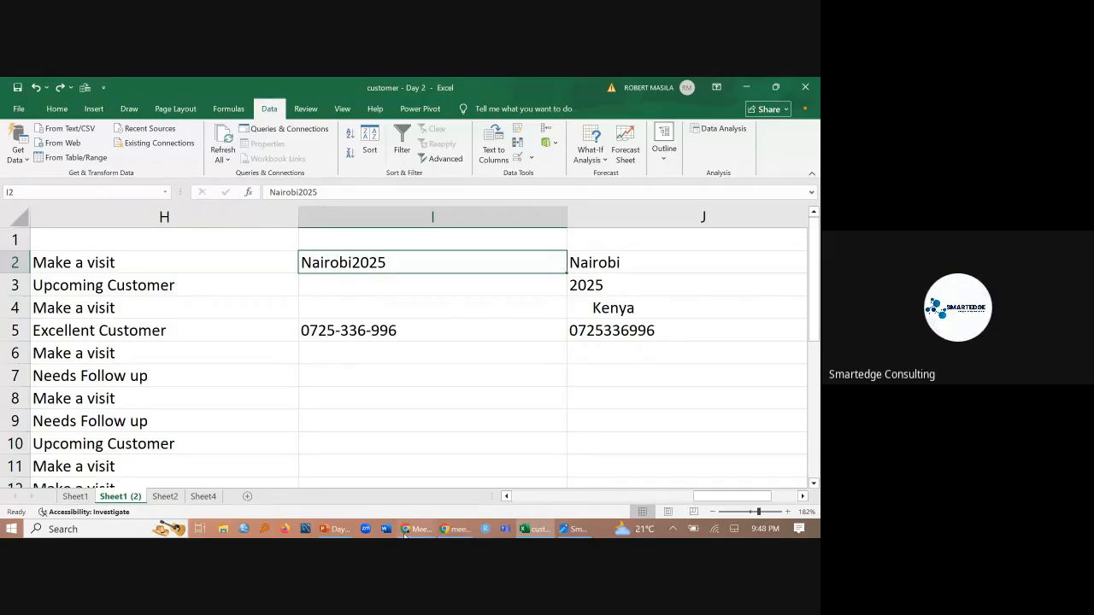
- Switch to the browser, check the WhatsApp group chat again, and return to the Google Meet call
{"action": "mouse_move", "coordinate": [405, 535]}
{"action": "left_click", "coordinate": [419, 481]}
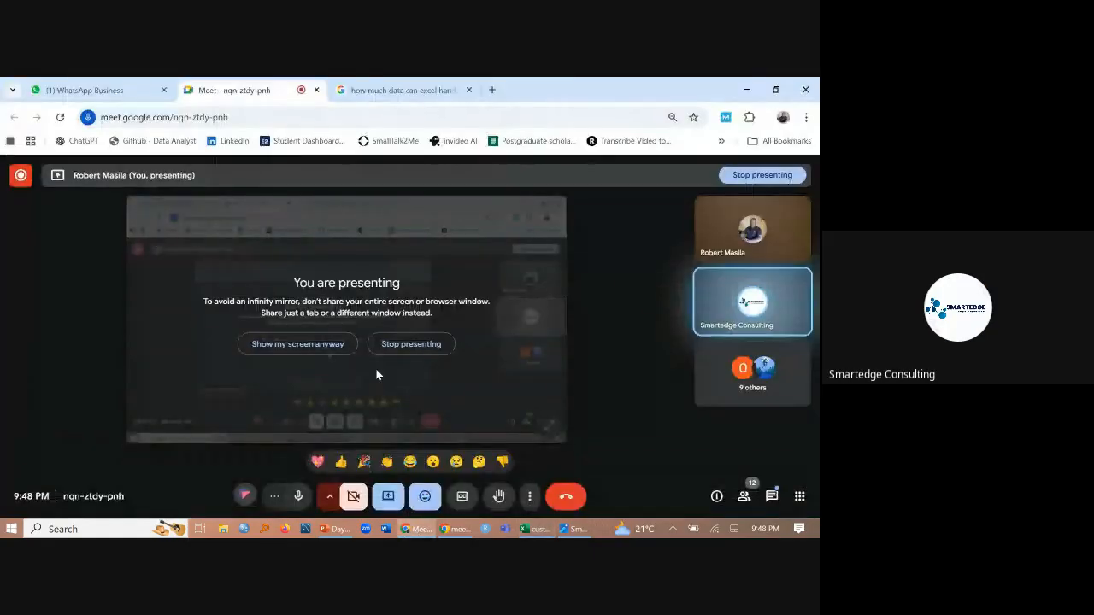
{"action": "left_click", "coordinate": [30, 83]}
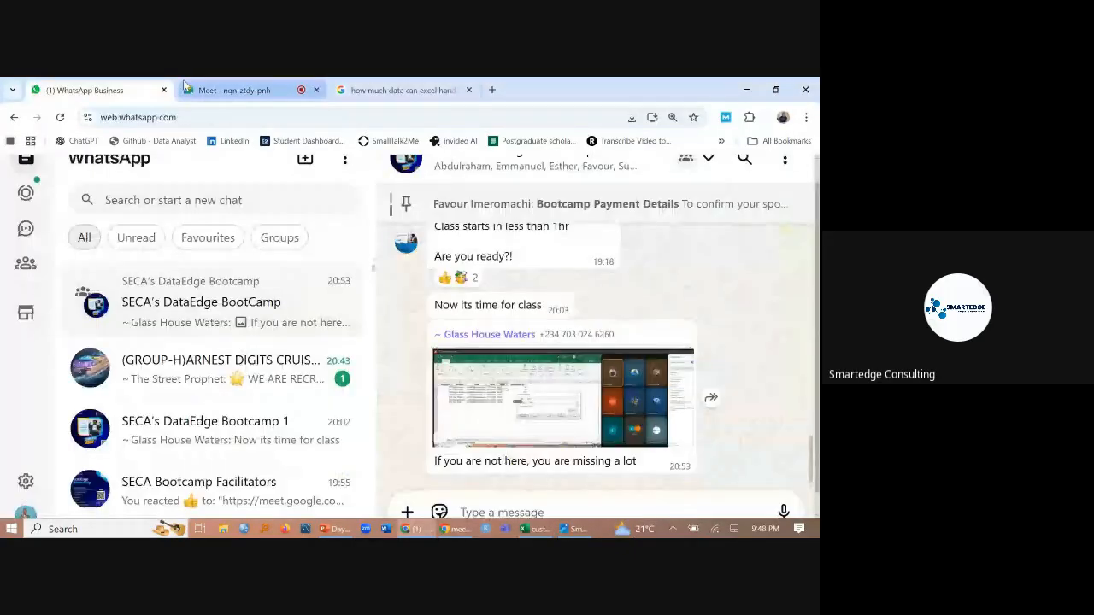
{"action": "left_click", "coordinate": [222, 90]}
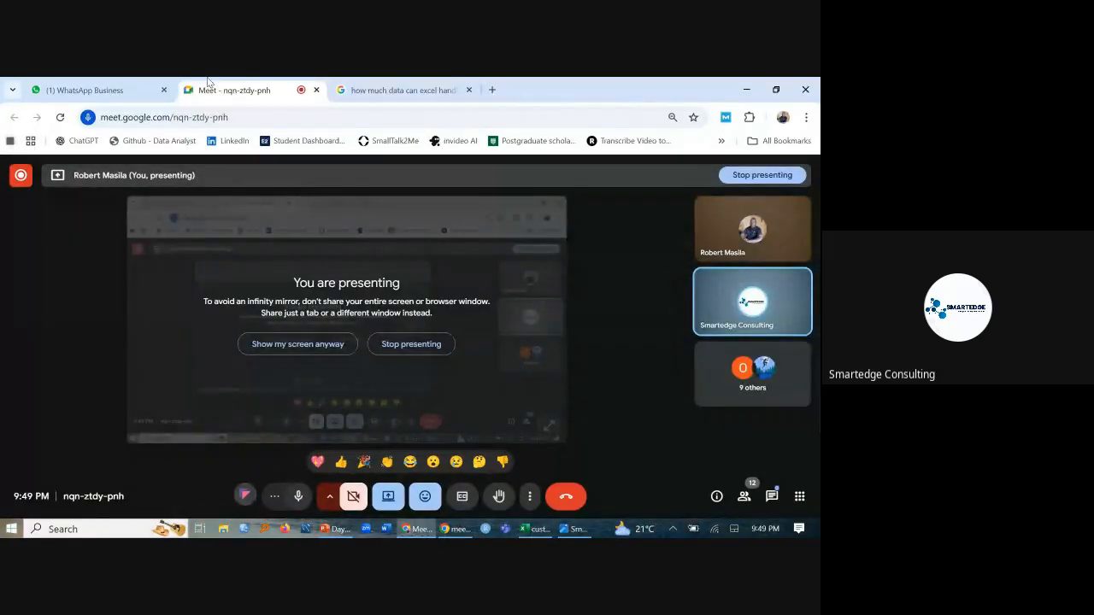
{"action": "left_click", "coordinate": [100, 89]}
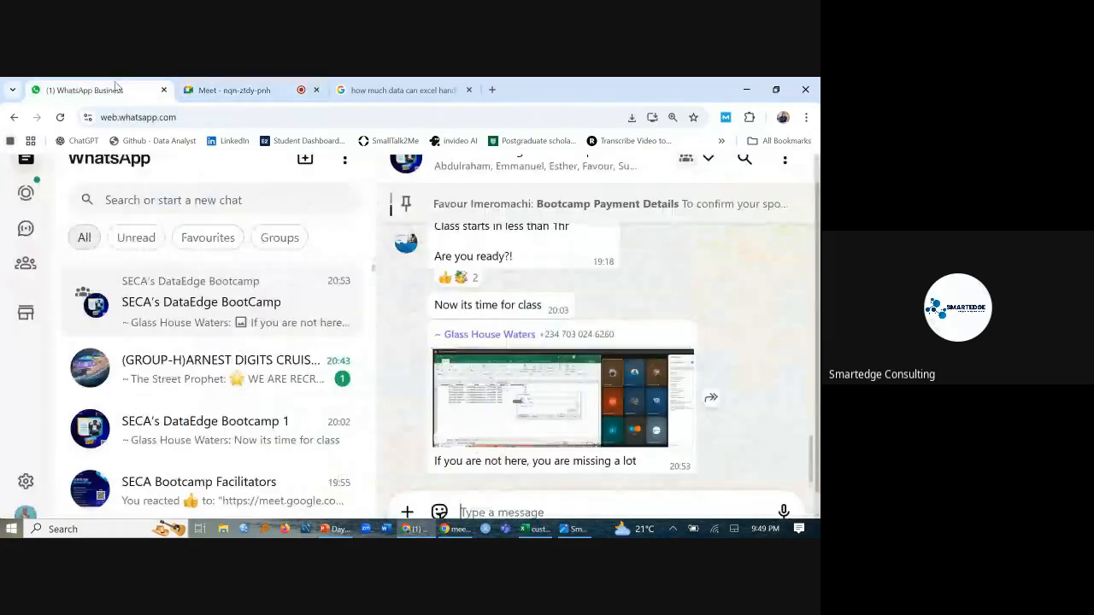
{"action": "left_click", "coordinate": [268, 89]}
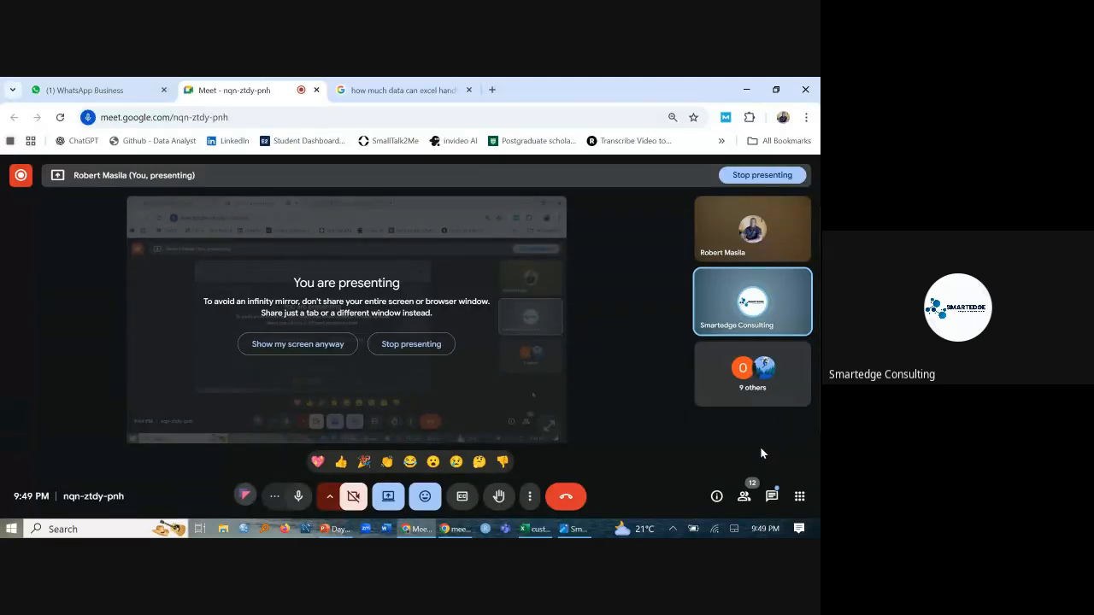
- Look through the meeting's participant list and stop presenting the screen
{"action": "left_click", "coordinate": [741, 382]}
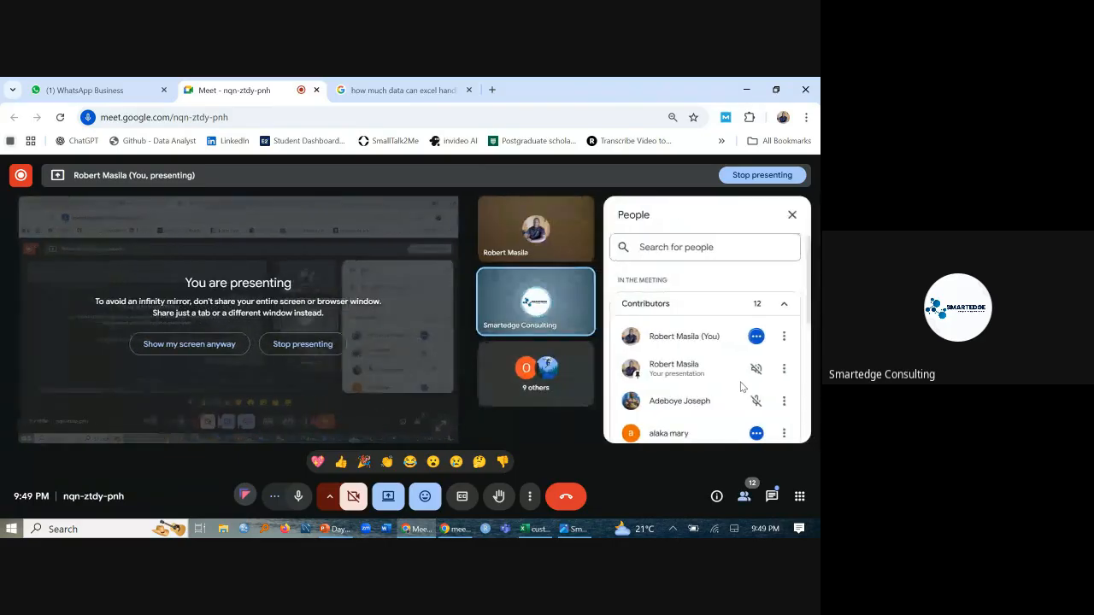
{"action": "scroll", "coordinate": [740, 376], "scroll_direction": "down", "scroll_amount": 5}
{"action": "scroll", "coordinate": [732, 352], "scroll_direction": "up", "scroll_amount": 5}
{"action": "left_click", "coordinate": [792, 214]}
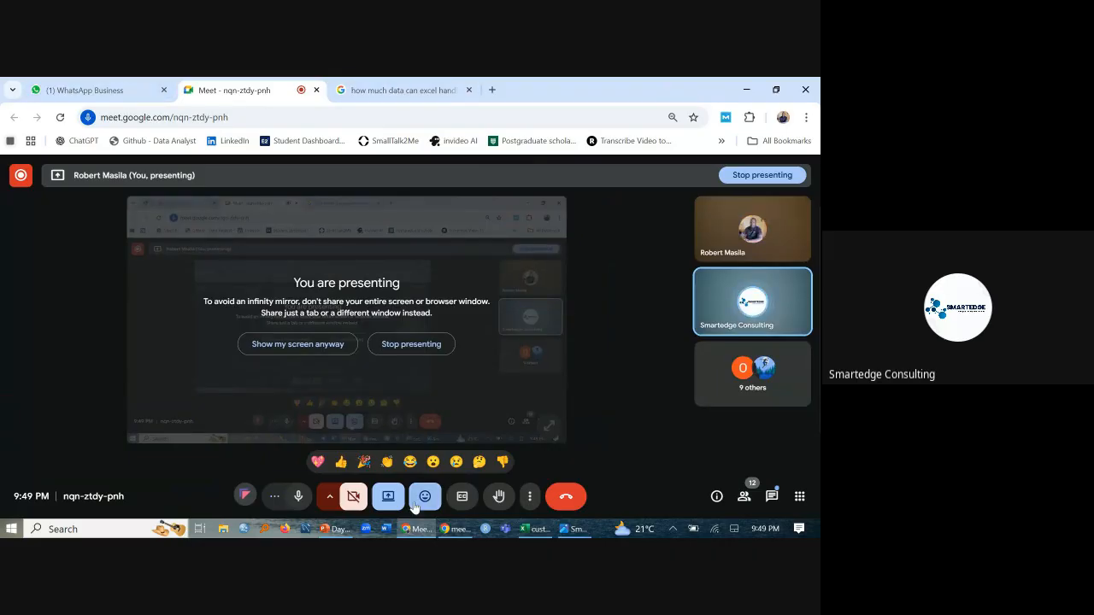
{"action": "left_click", "coordinate": [387, 494]}
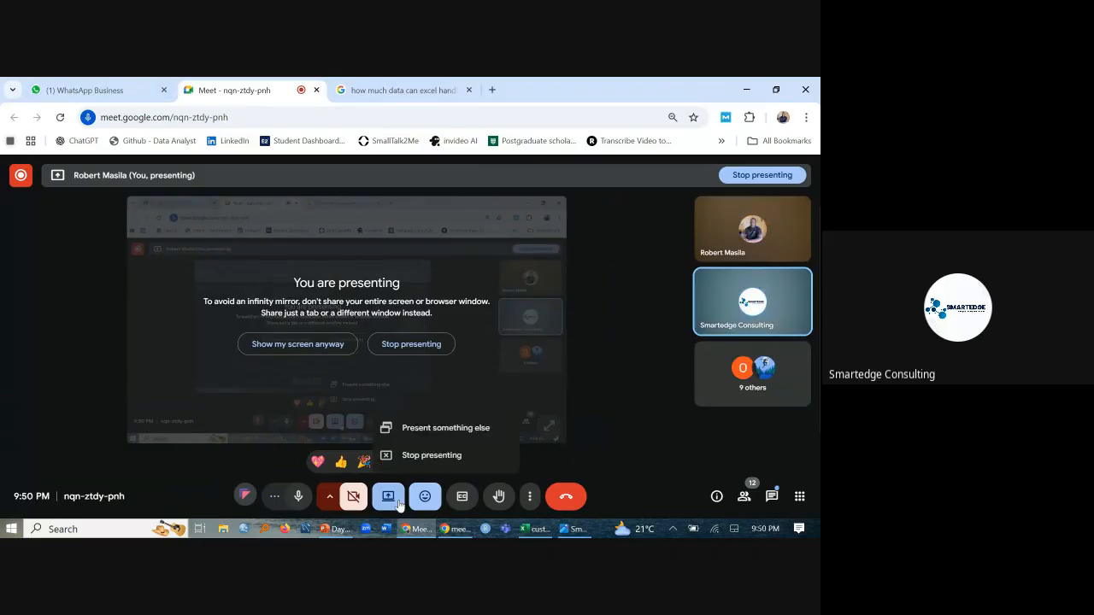
{"action": "left_click", "coordinate": [422, 462]}
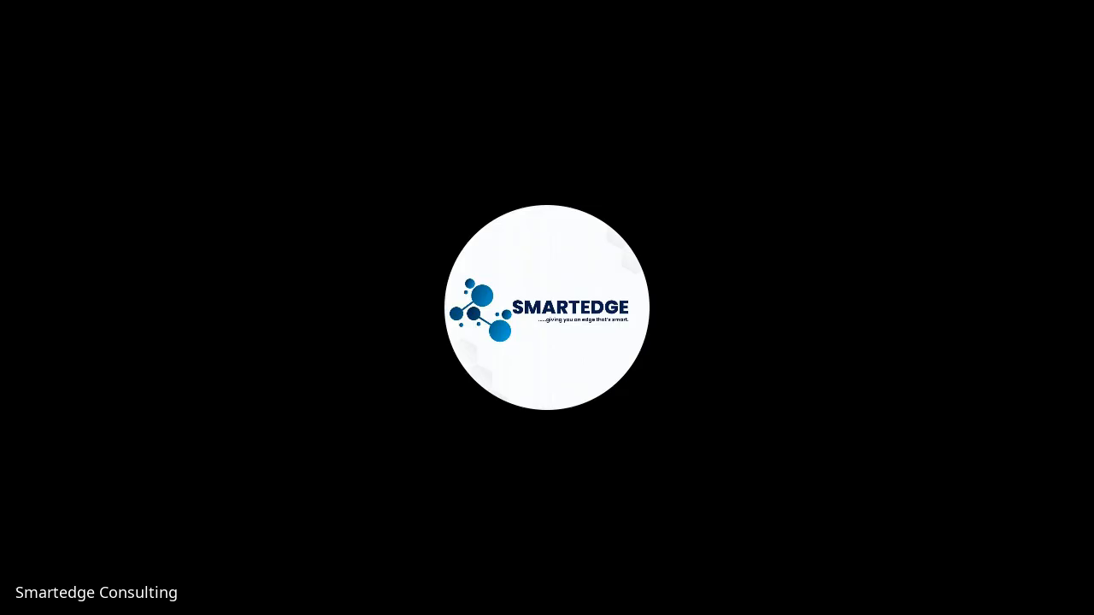